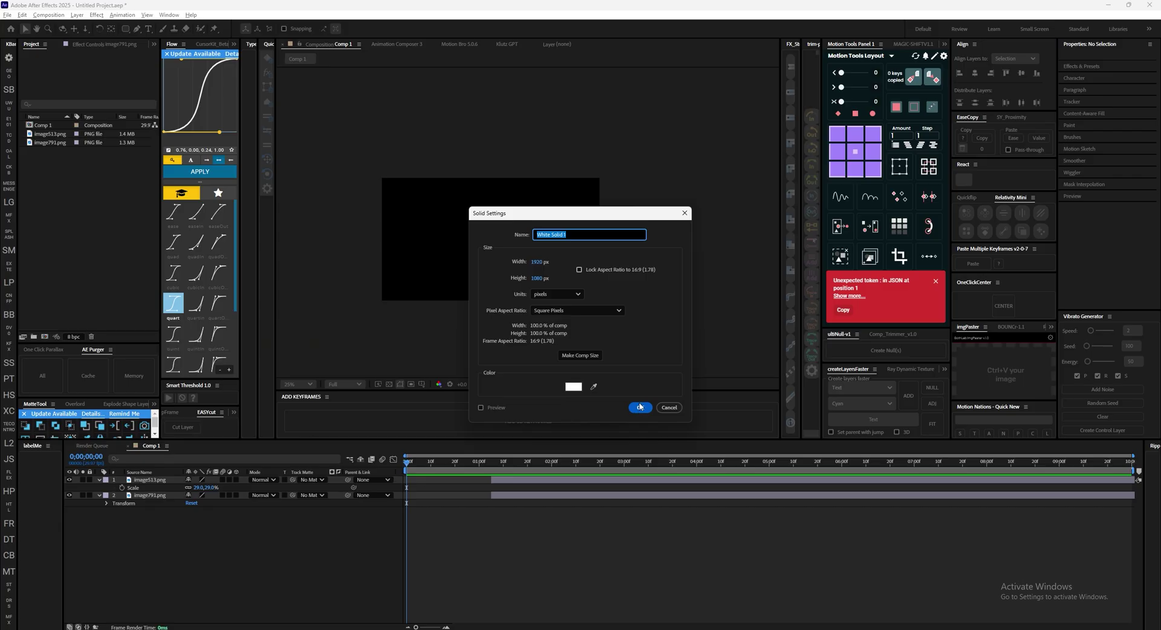
# Step: Create a white 1920 × 1080 solid and trim it to end where the existing image layers begin
pyautogui.click(640, 407)
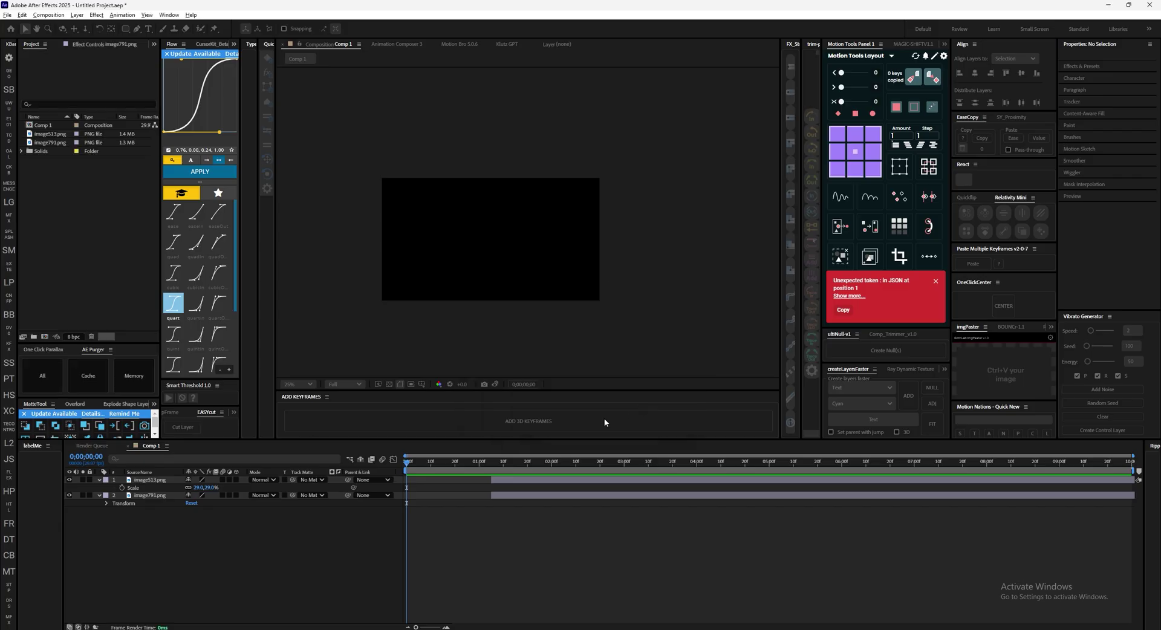
pyautogui.moveTo(466, 462); pyautogui.dragTo(490, 473)
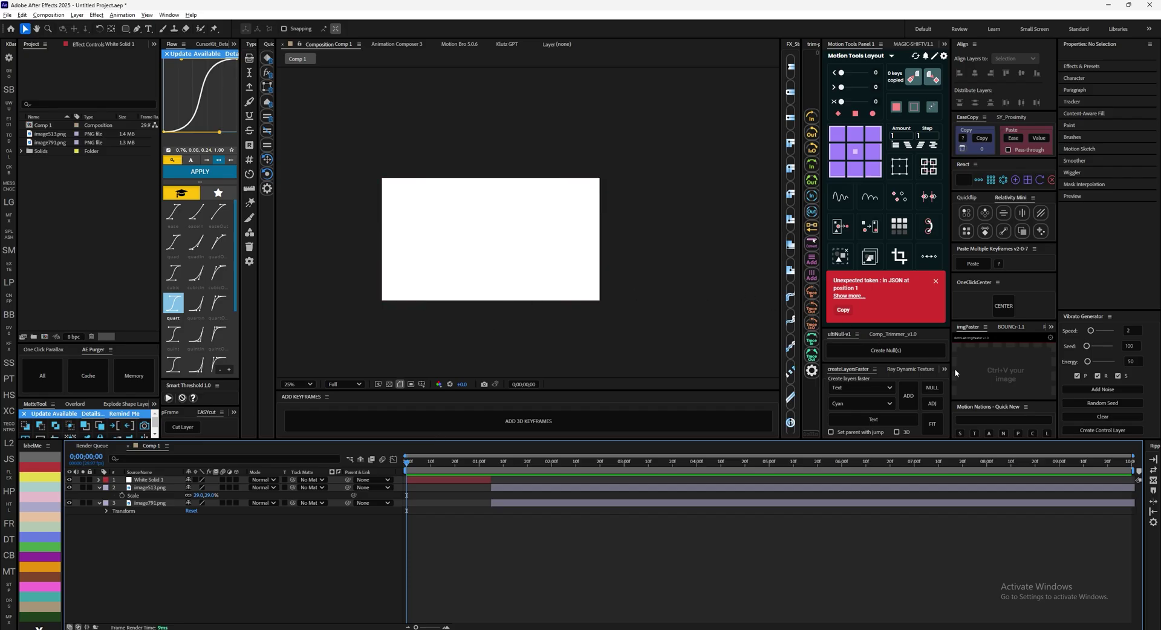
# Step: Paste the copied speech-bubble image into the composition as a new top layer
pyautogui.click(979, 366)
pyautogui.hotkey('ctrl', 'v')
pyautogui.scroll(1, 514, 256)
# Step: Mask the image to a single one-line blue speech bubble and centre it horizontally and vertically in the composition
pyautogui.click(126, 29)
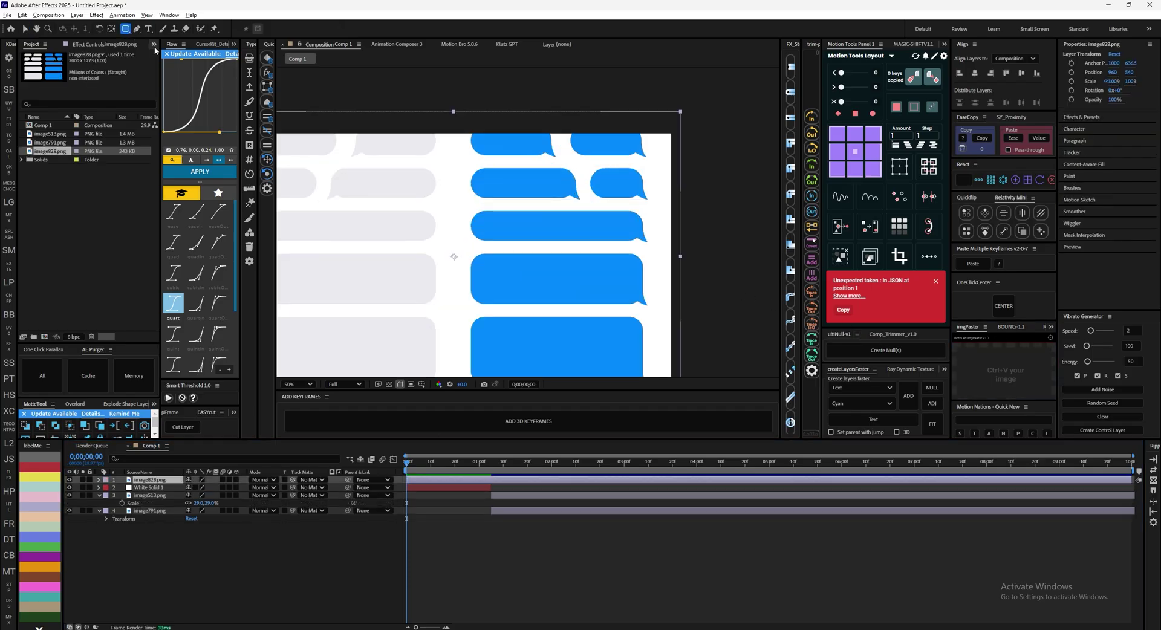
pyautogui.moveTo(464, 210); pyautogui.dragTo(663, 247)
pyautogui.click(975, 73)
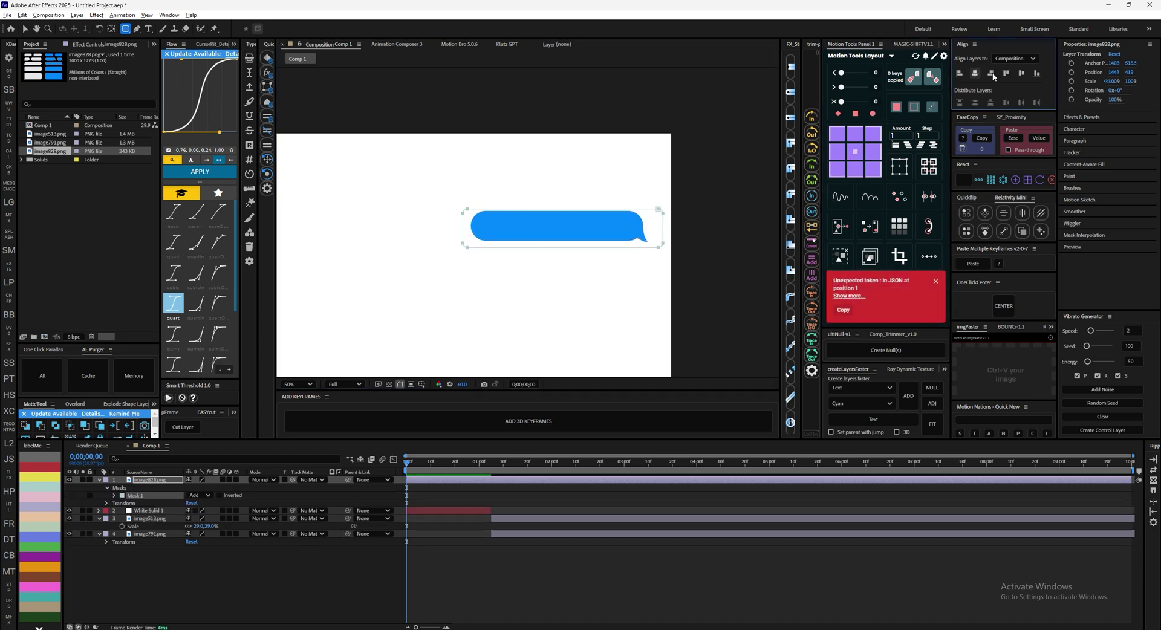
pyautogui.click(1021, 72)
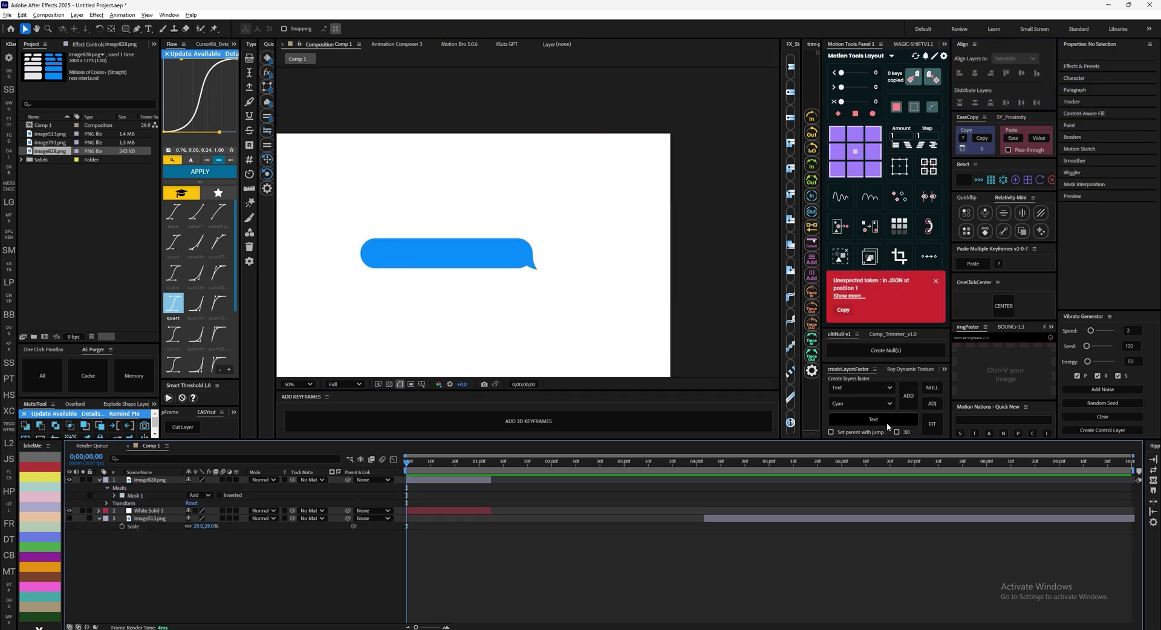
# Step: Create a text layer reading "check ur messages" and centre it horizontally in the composition
pyautogui.click(887, 423)
pyautogui.write('check ur messages')
pyautogui.press('Return')
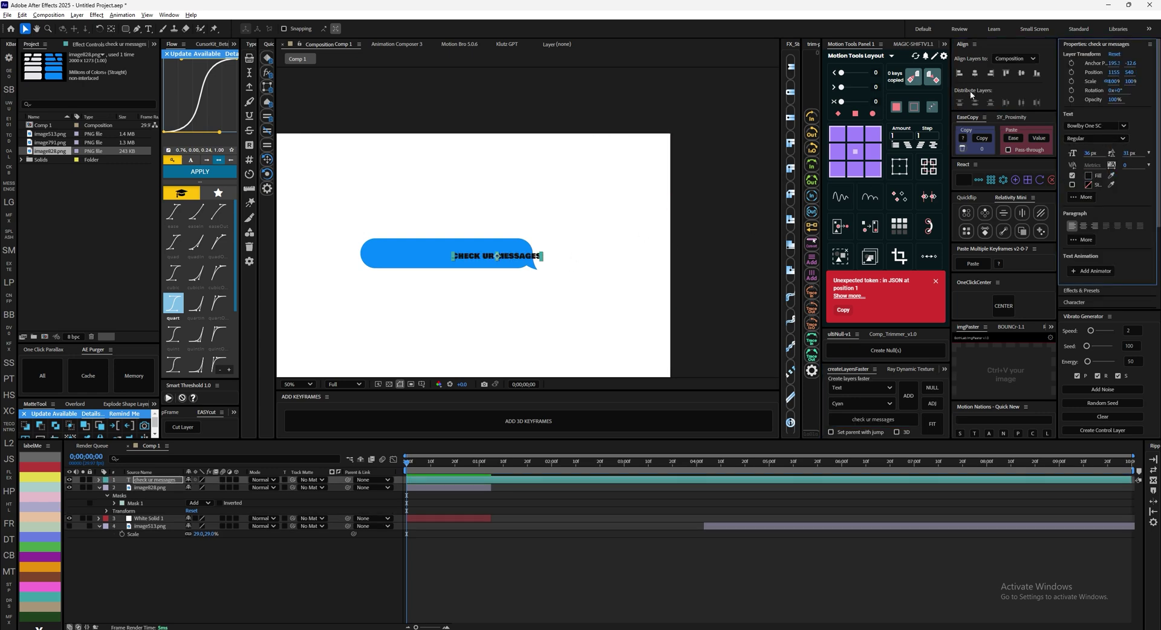
pyautogui.click(974, 72)
# Step: Scale the text to 169% and move it to about 941, 530 so it sits inside the blue bubble
pyautogui.press('s')
pyautogui.moveTo(195, 488); pyautogui.dragTo(234, 475)
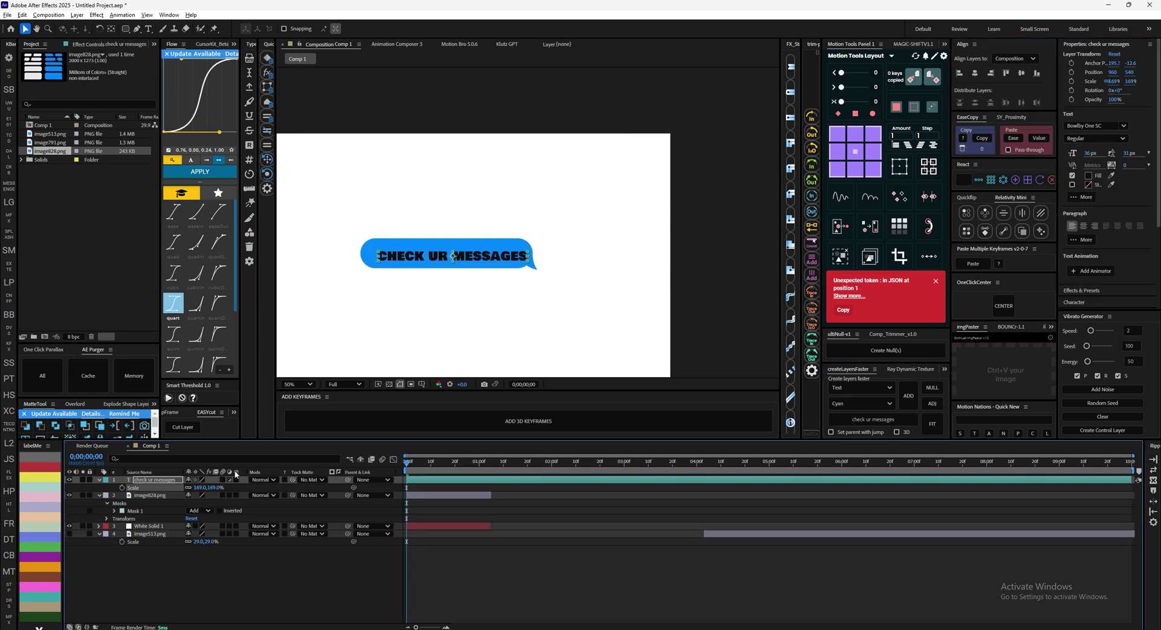
pyautogui.scroll(1, 495, 210)
pyautogui.moveTo(495, 210); pyautogui.dragTo(631, 153)
pyautogui.moveTo(568, 244); pyautogui.dragTo(557, 238)
pyautogui.scroll(-2, 568, 245)
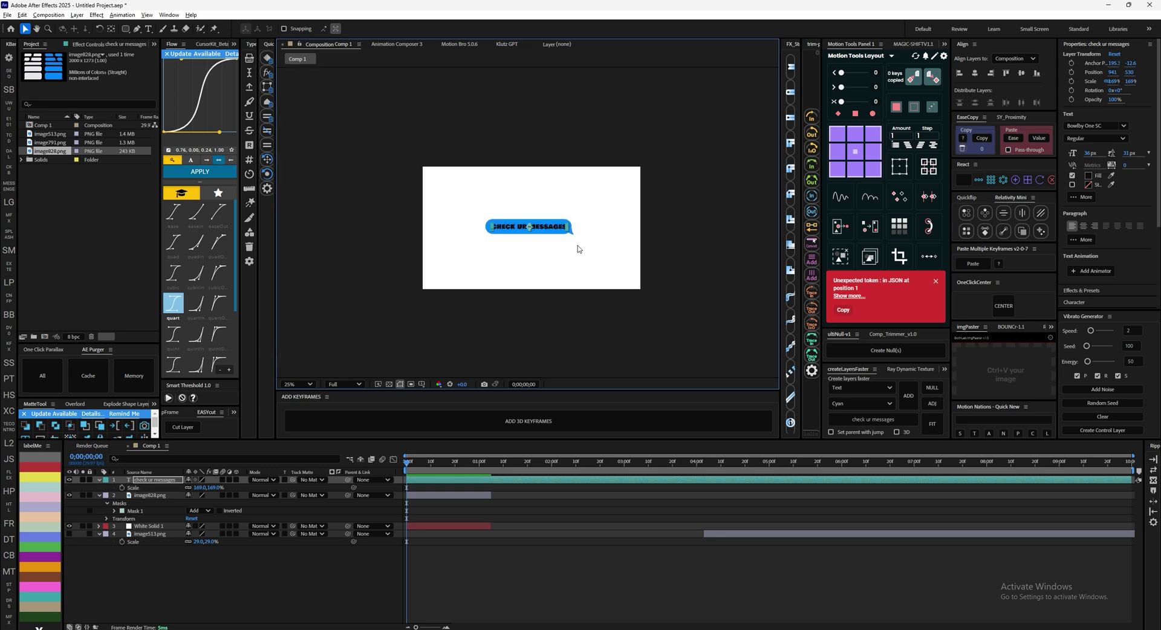
# Step: Trim the text layer to end at the same point as the bubble image layer
pyautogui.scroll(3, 578, 248)
pyautogui.scroll(-1, 528, 321)
pyautogui.click(464, 495)
pyautogui.click(464, 479)
pyautogui.press(',')
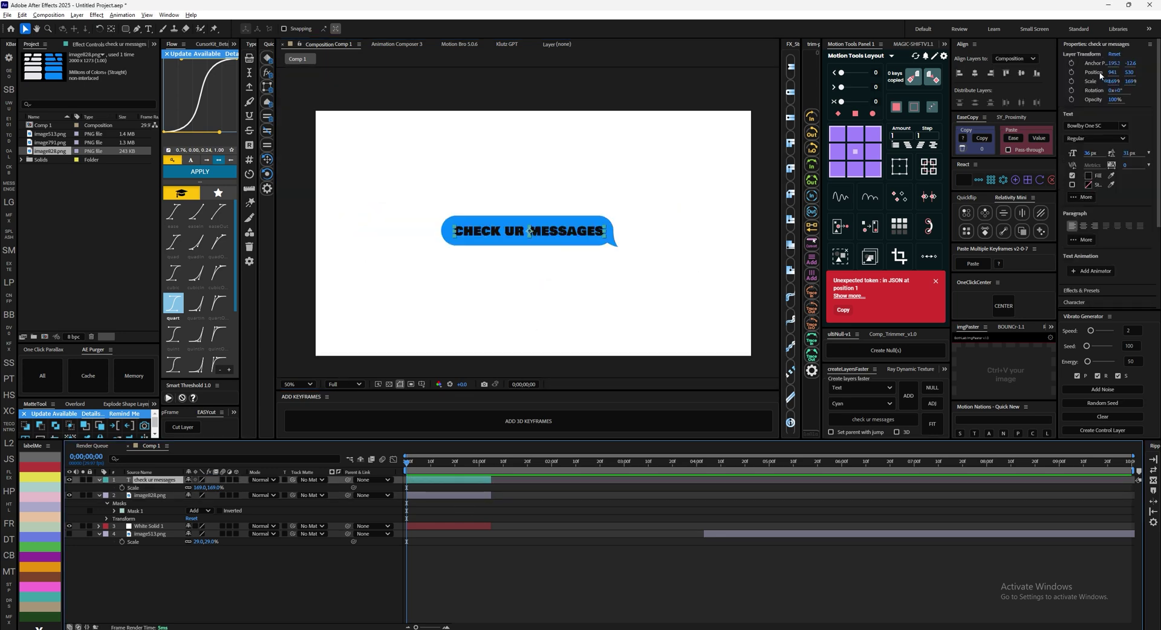
# Step: Find the TypeArray_v2.0 preset and apply it to the text layer
pyautogui.click(1085, 291)
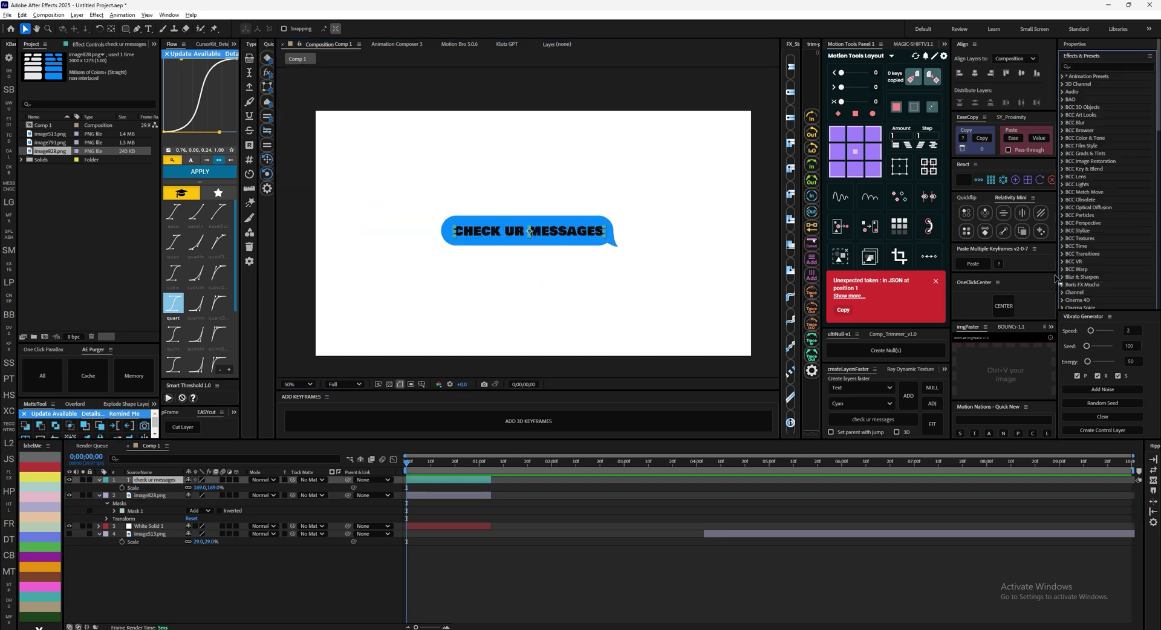
pyautogui.click(1089, 67)
pyautogui.write('type')
pyautogui.doubleClick(1114, 99)
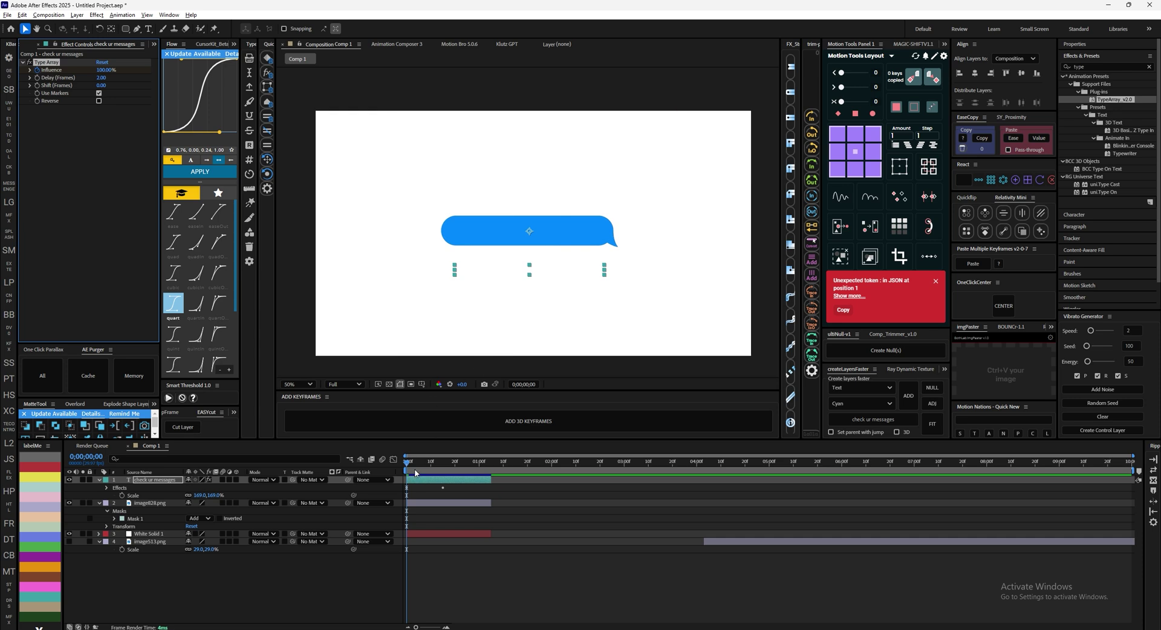
# Step: Preview the text animation, reveal its Influence keyframes and convert the one at 0;00;15 to linear
pyautogui.press('space')
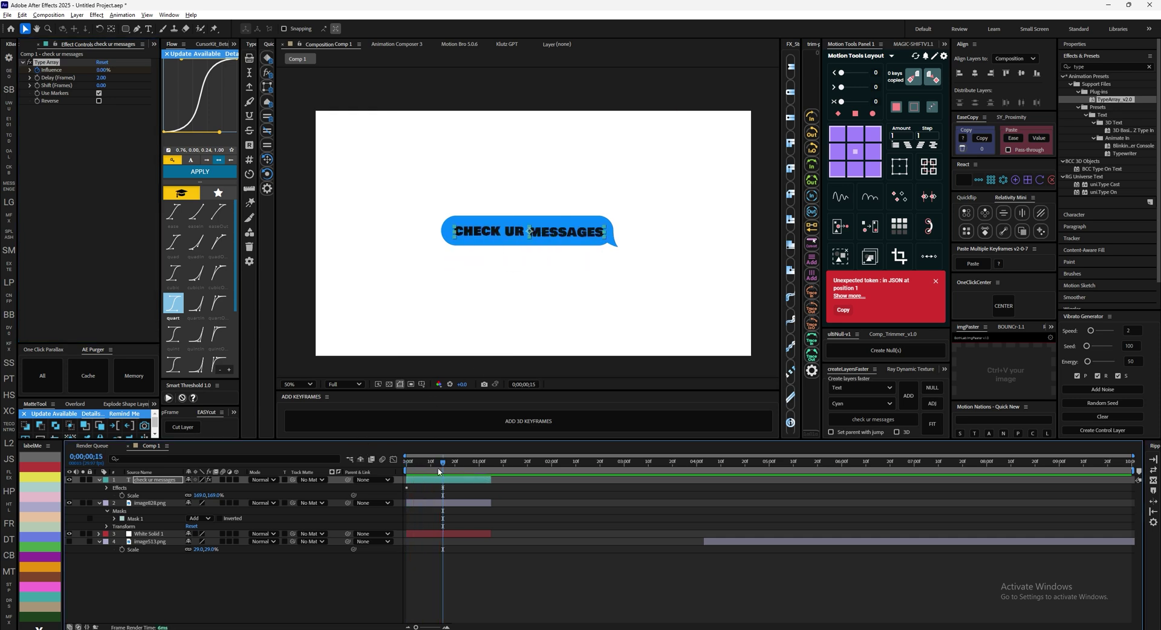
pyautogui.press('u')
pyautogui.press('space')
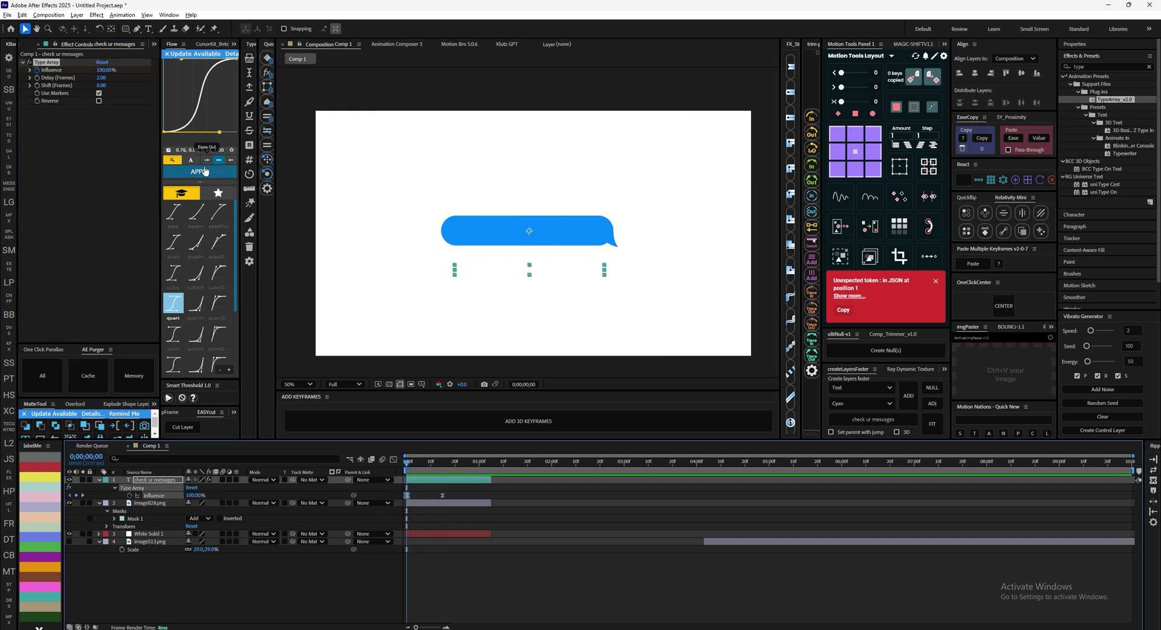
pyautogui.moveTo(416, 471); pyautogui.dragTo(353, 457)
pyautogui.keyDown('ctrl'); pyautogui.click(441, 495); pyautogui.keyUp('ctrl')
pyautogui.click(215, 172)
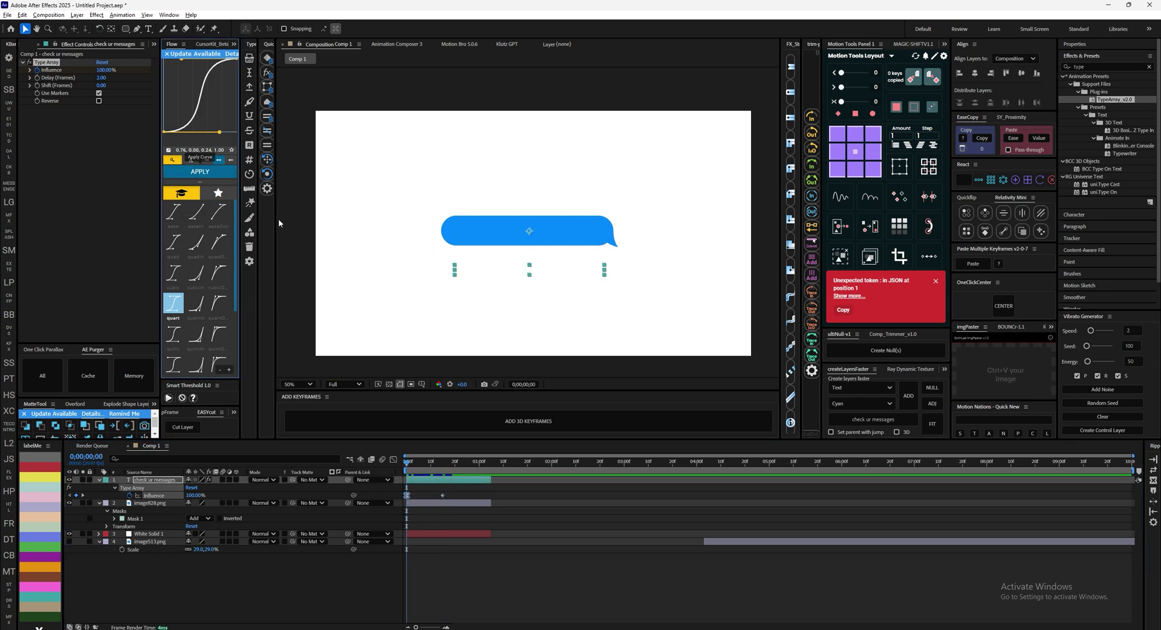
# Step: At 0;00;15, apply the BOUNCr Overshoot+ expression to the text layer with Position as the property
pyautogui.moveTo(423, 470); pyautogui.dragTo(443, 471)
pyautogui.click(1010, 326)
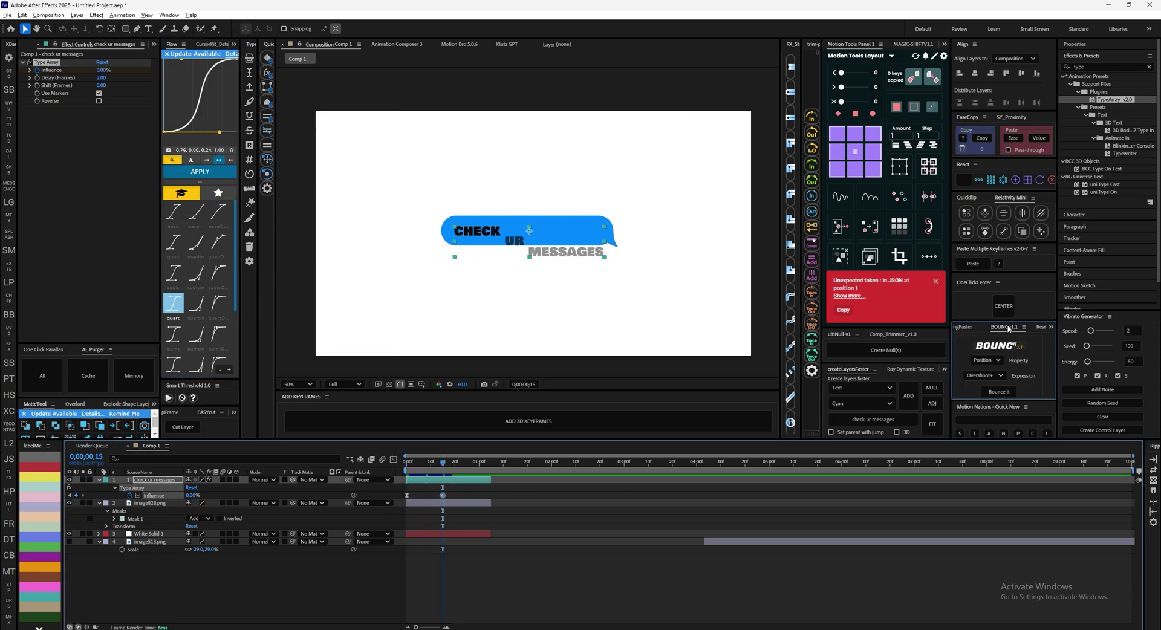
pyautogui.click(997, 391)
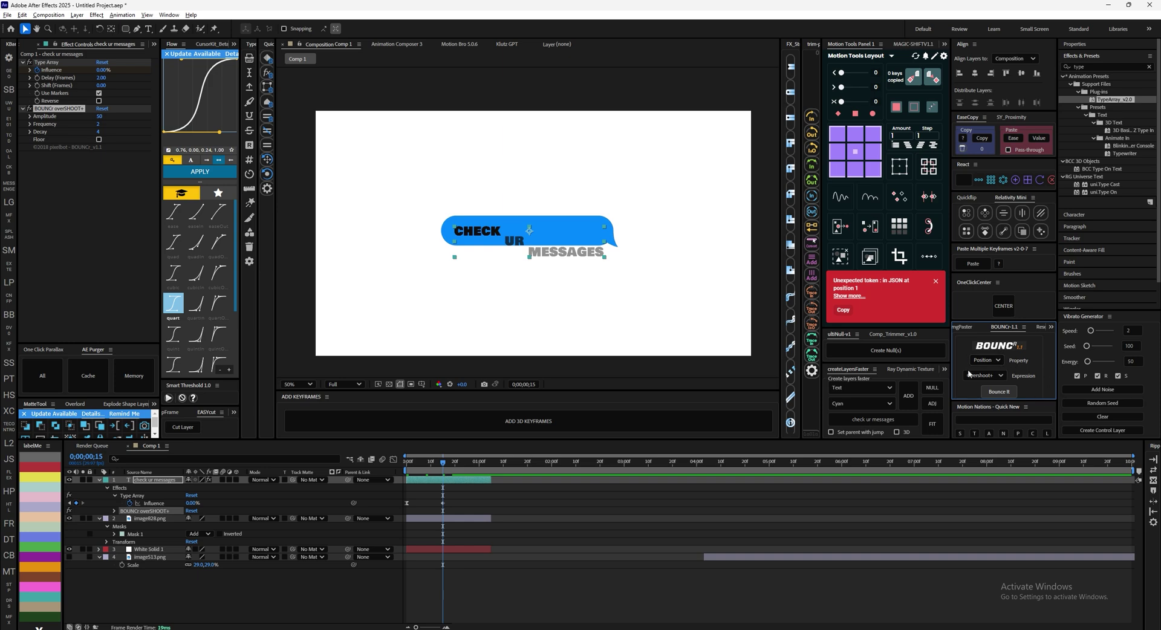
# Step: Apply BOUNCr Overshoot+ to the text's Influence property using the Selected property option, and preview the animation
pyautogui.moveTo(468, 499); pyautogui.dragTo(436, 507)
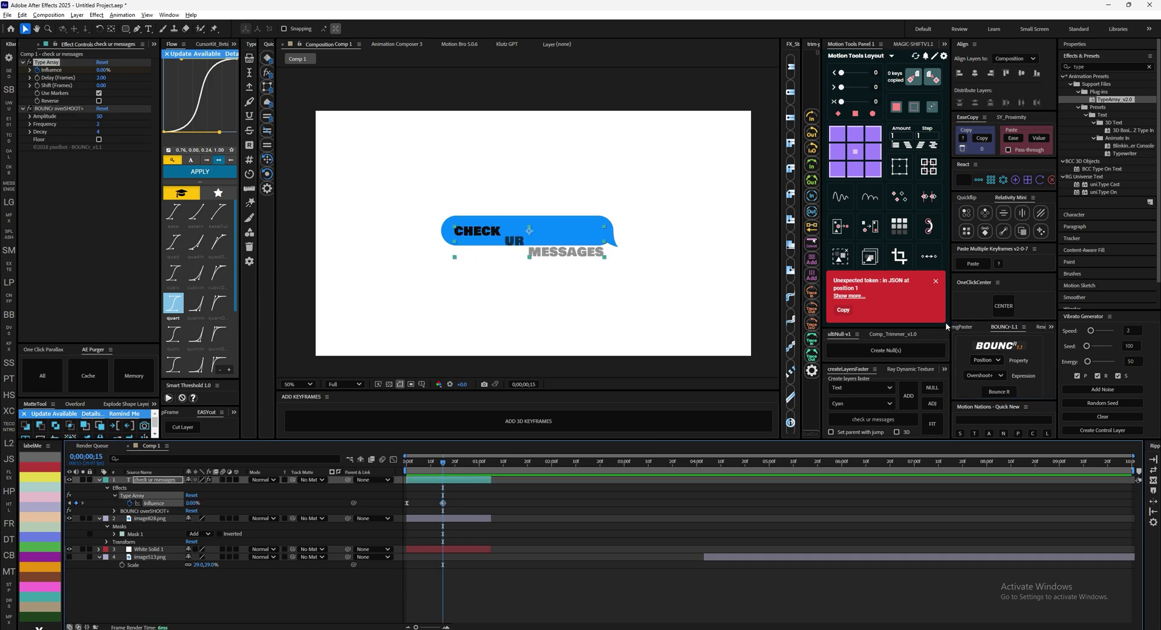
pyautogui.click(990, 361)
pyautogui.click(992, 399)
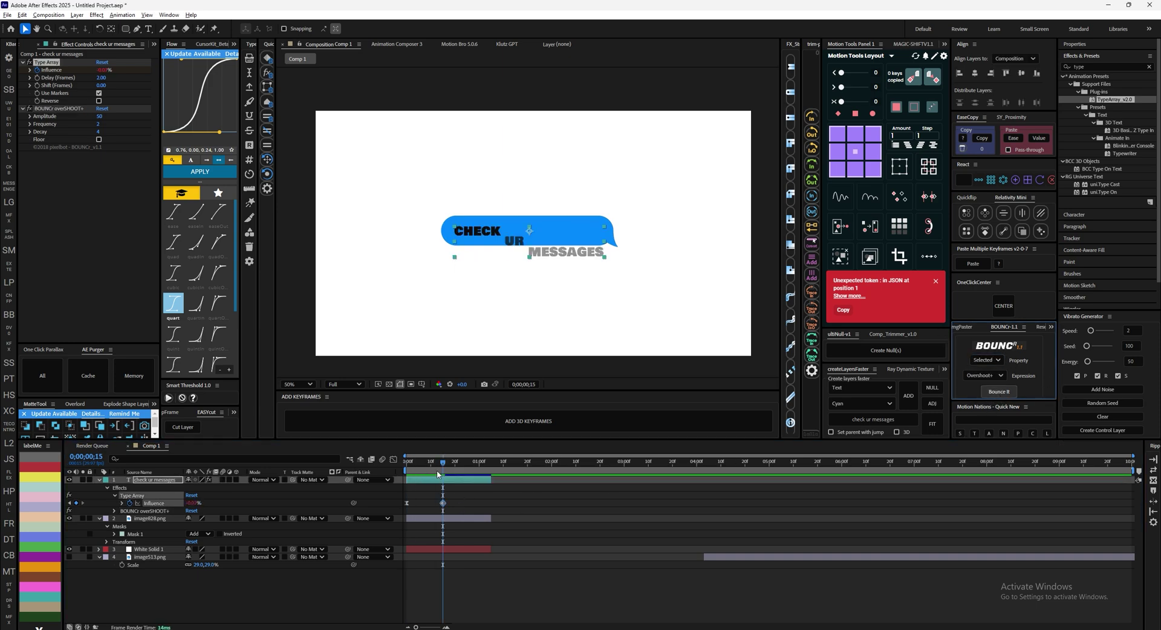
pyautogui.moveTo(437, 464); pyautogui.dragTo(376, 457)
pyautogui.press('.')
pyautogui.press('space')
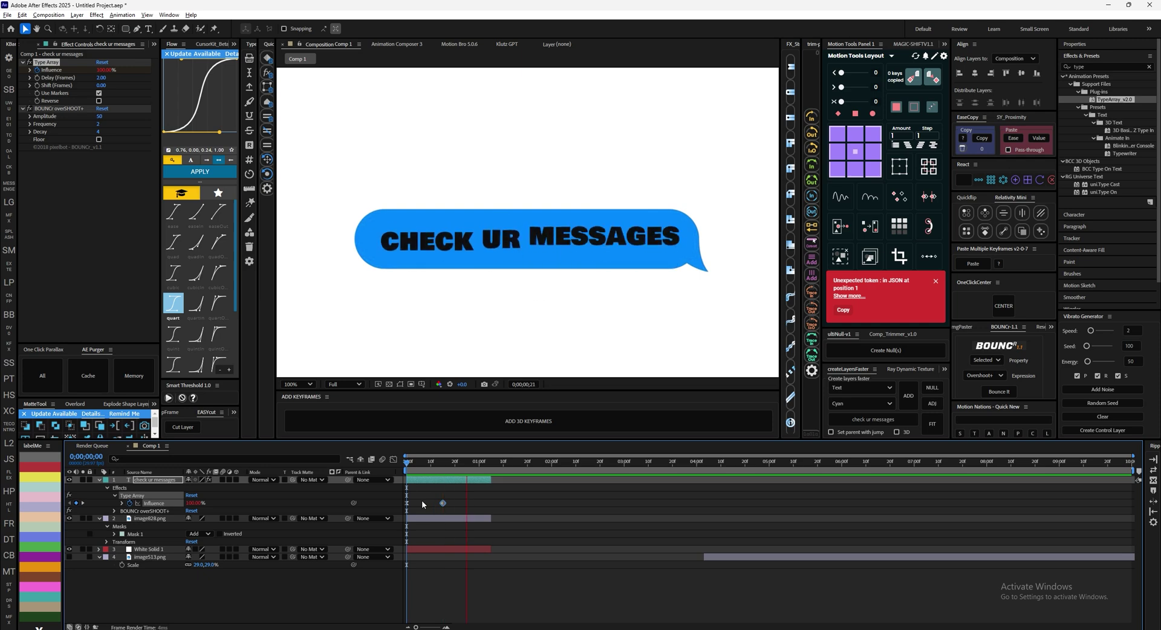
pyautogui.press('space')
# Step: Add Position keyframes to the bubble image layer at the start and at 0;00;15
pyautogui.click(415, 518)
pyautogui.press('p')
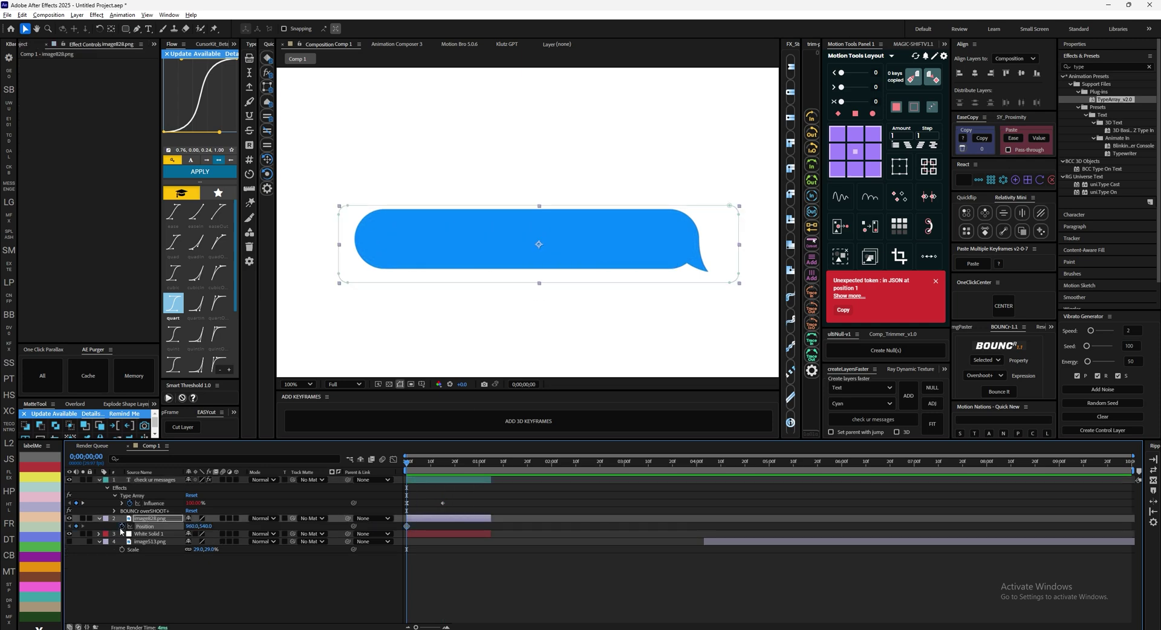
pyautogui.press('space')
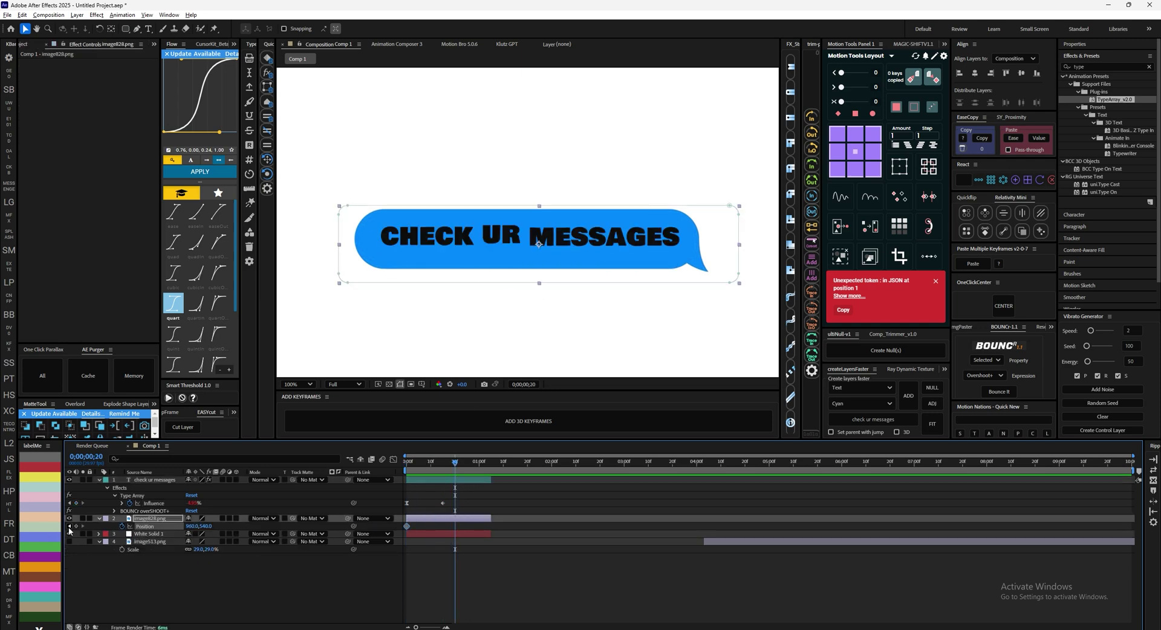
pyautogui.moveTo(454, 462); pyautogui.dragTo(385, 467)
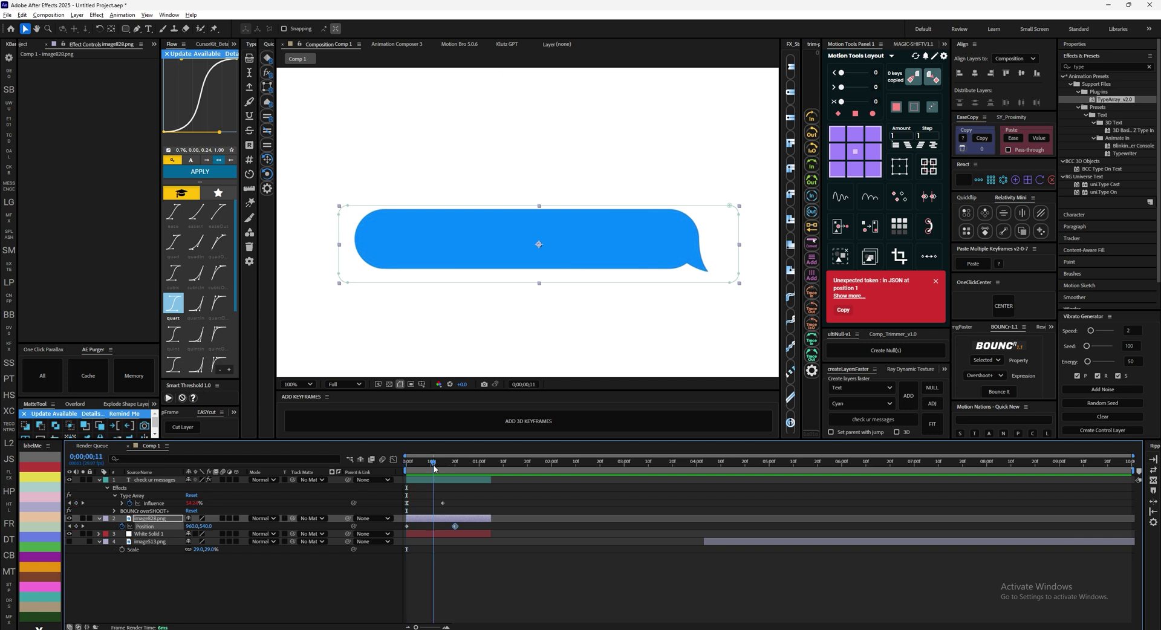
pyautogui.moveTo(455, 526); pyautogui.dragTo(442, 526)
# Step: Lower the bubble to about 960, 646 at its starting Position keyframe
pyautogui.click(402, 525)
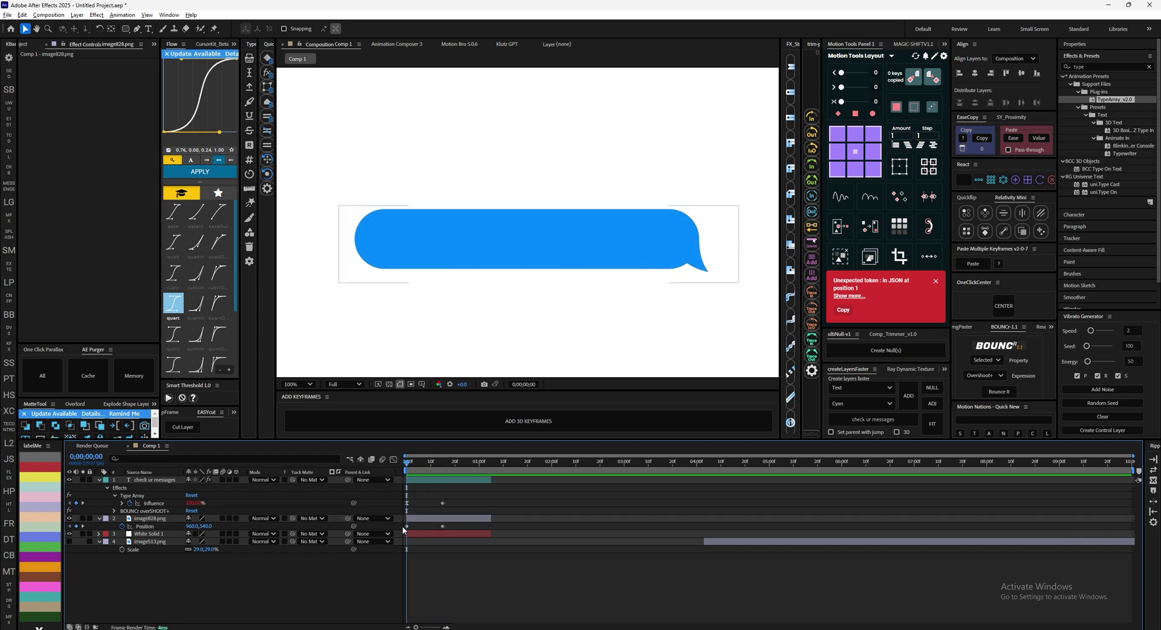
pyautogui.click(407, 526)
pyautogui.moveTo(464, 264); pyautogui.dragTo(464, 313)
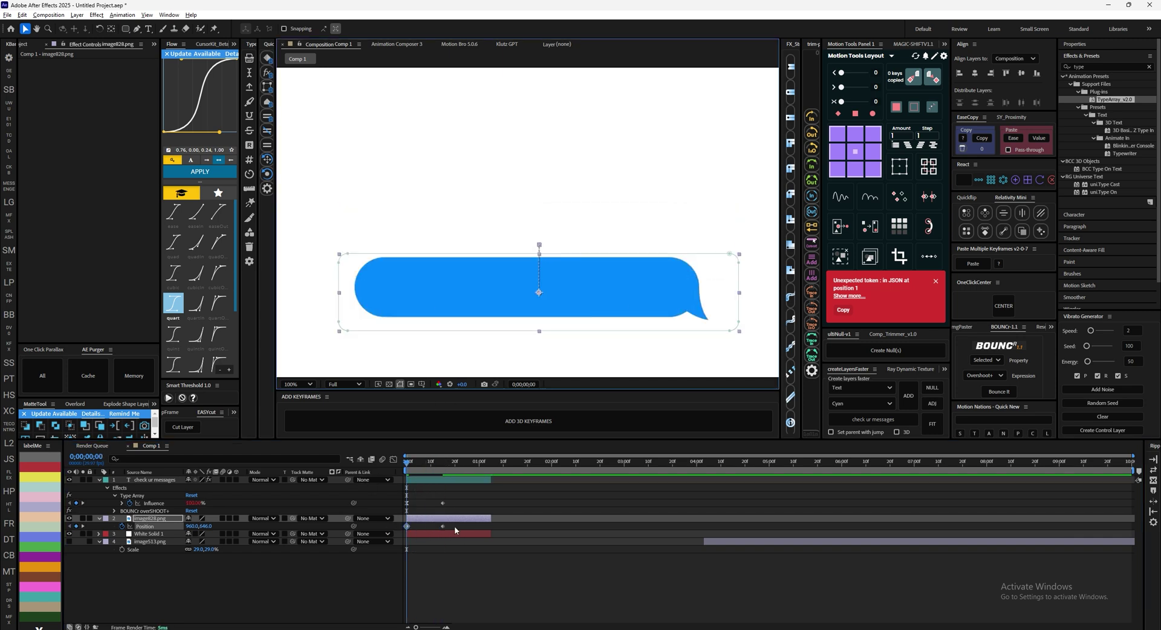
# Step: Select the bubble's starting Position keyframe and ease it
pyautogui.click(423, 525)
pyautogui.click(406, 526)
pyautogui.click(417, 525)
pyautogui.click(406, 526)
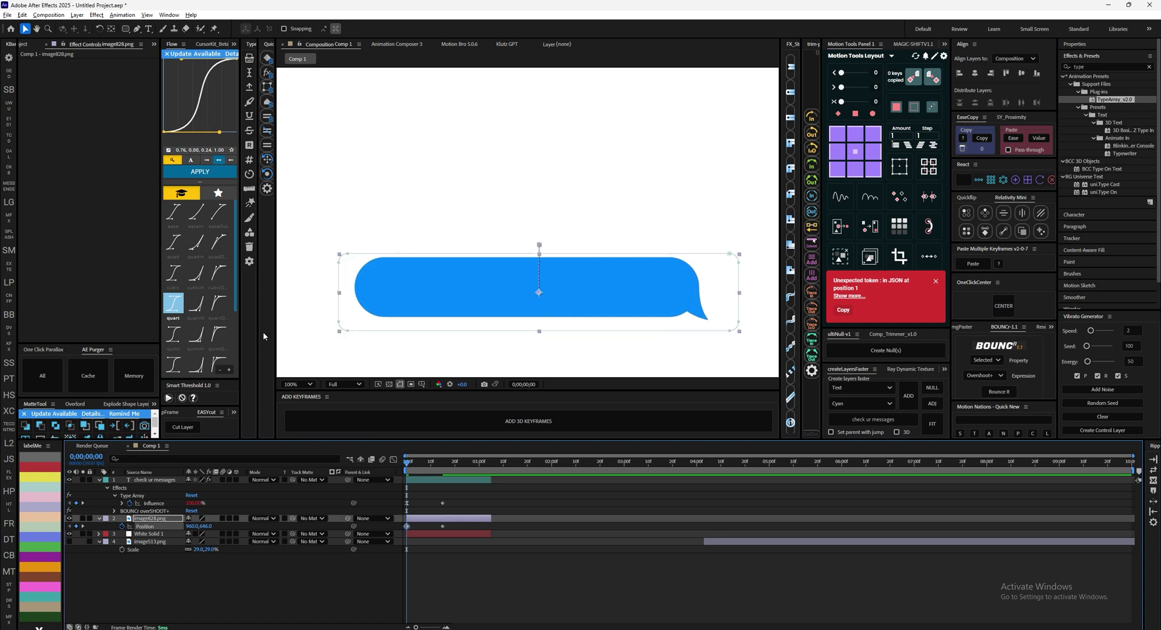
# Step: Apply the BOUNCr Overshoot+ expression to the bubble's Position at 0;00;15 and preview the motion
pyautogui.click(442, 462)
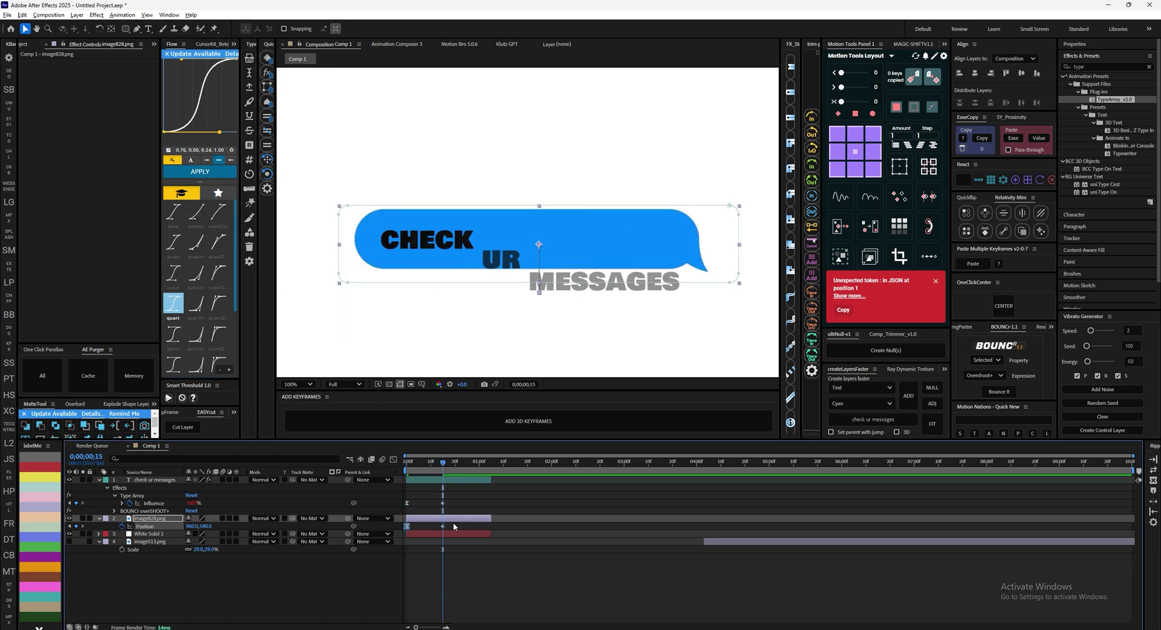
pyautogui.click(997, 391)
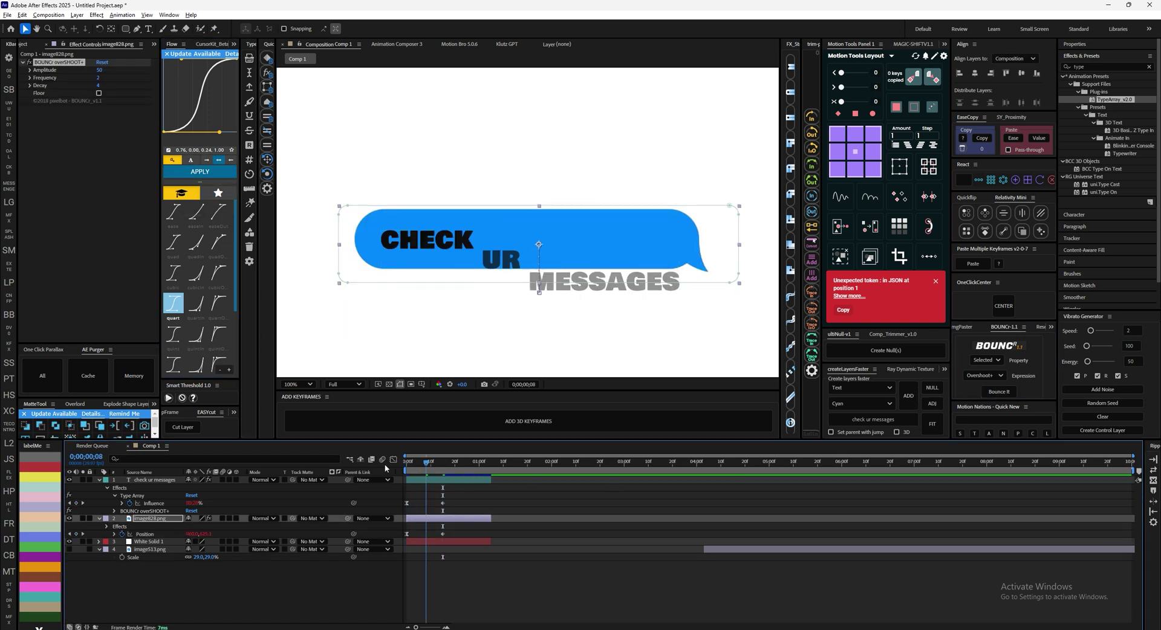
pyautogui.press('space')
pyautogui.click(477, 460)
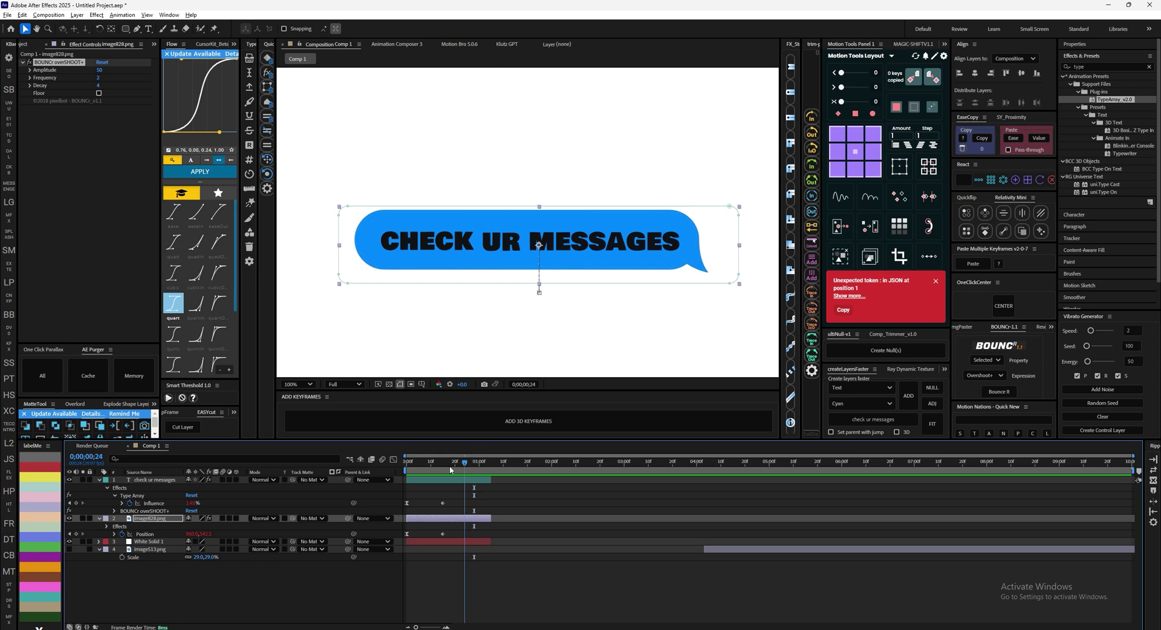
# Step: Move the ending Influence and Position keyframes earlier, to just before the 10-frame mark, and preview the faster animation
pyautogui.press('Home')
pyautogui.moveTo(463, 503); pyautogui.dragTo(427, 503)
pyautogui.press('space')
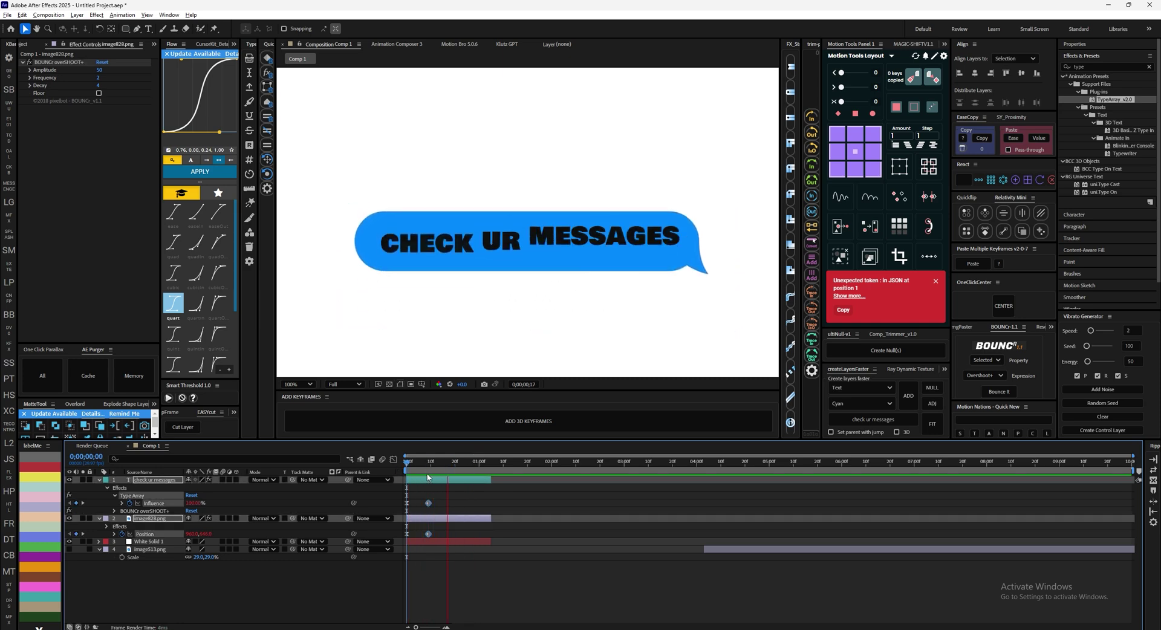
pyautogui.press('space')
# Step: Keyframe the bubble's Opacity from 0% at the start to 100% at 0;00;06
pyautogui.click(414, 519)
pyautogui.press('t')
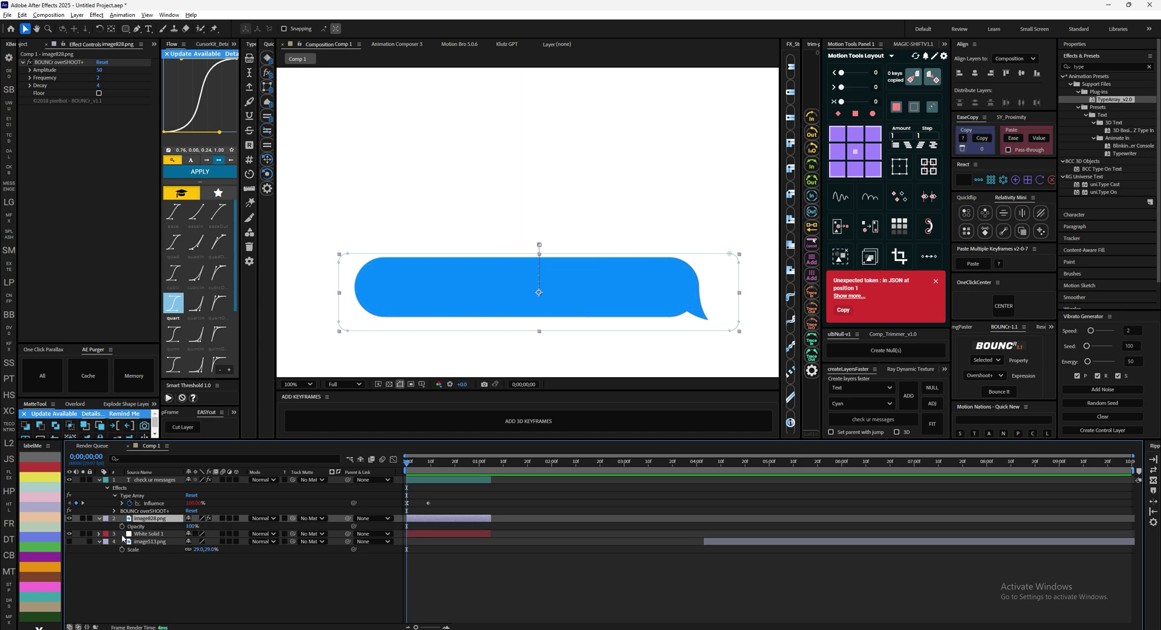
pyautogui.hotkey('shift', 'p')
pyautogui.click(421, 473)
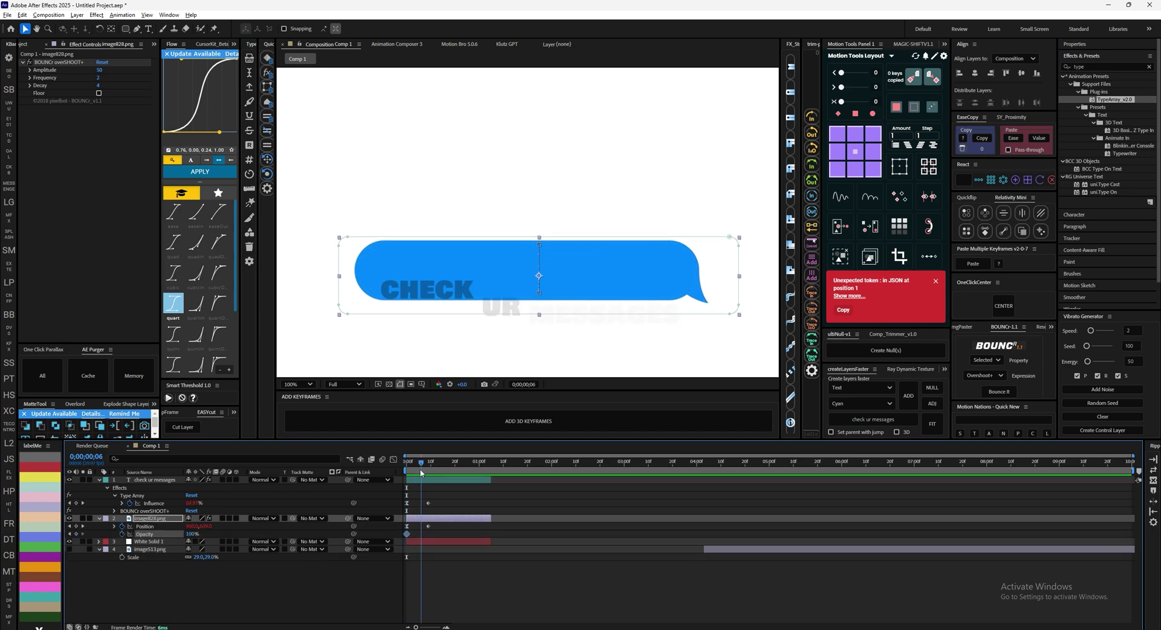
pyautogui.click(70, 534)
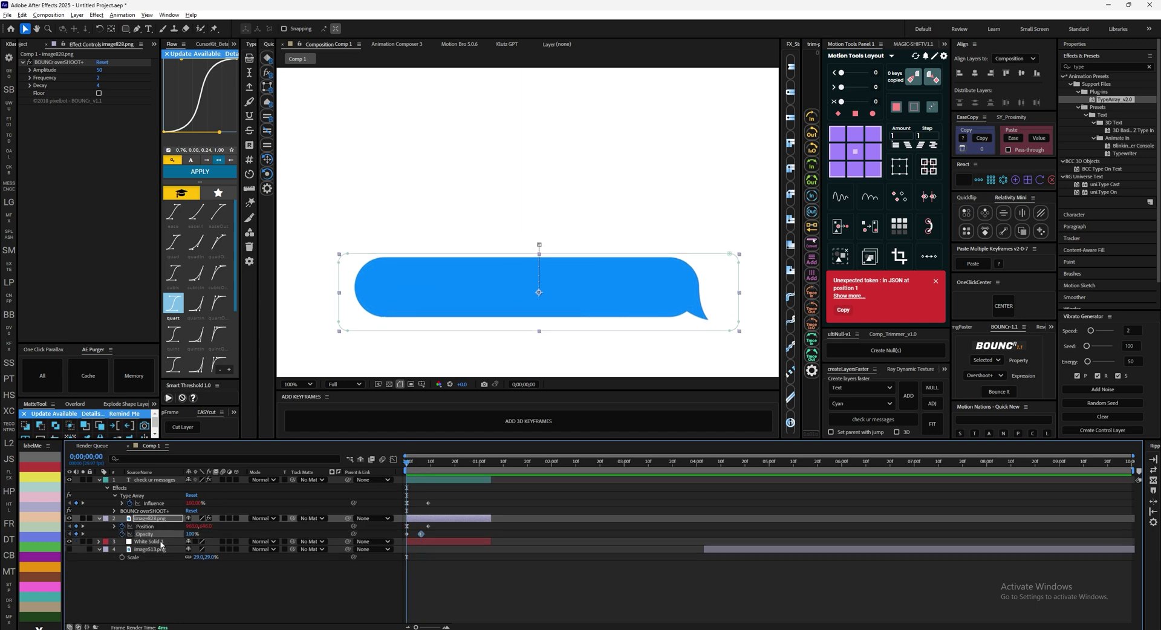
pyautogui.moveTo(193, 536); pyautogui.dragTo(130, 536)
# Step: Apply the quad easing curve to the bubble's Opacity keyframes and preview the full animation
pyautogui.click(144, 534)
pyautogui.click(173, 242)
pyautogui.click(200, 172)
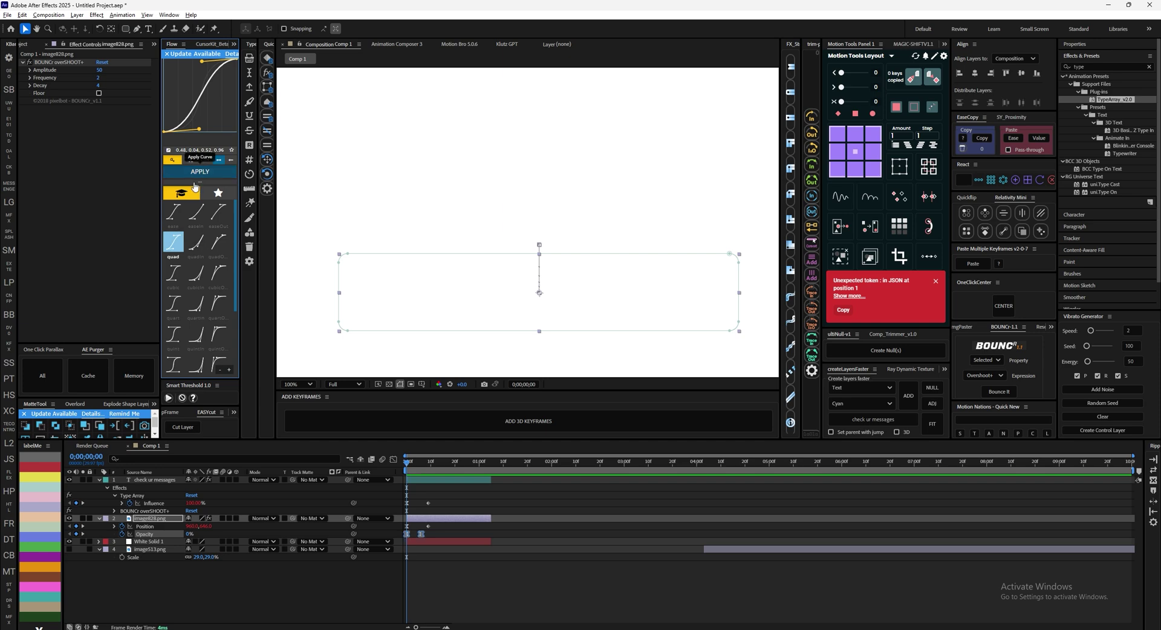
pyautogui.press('space')
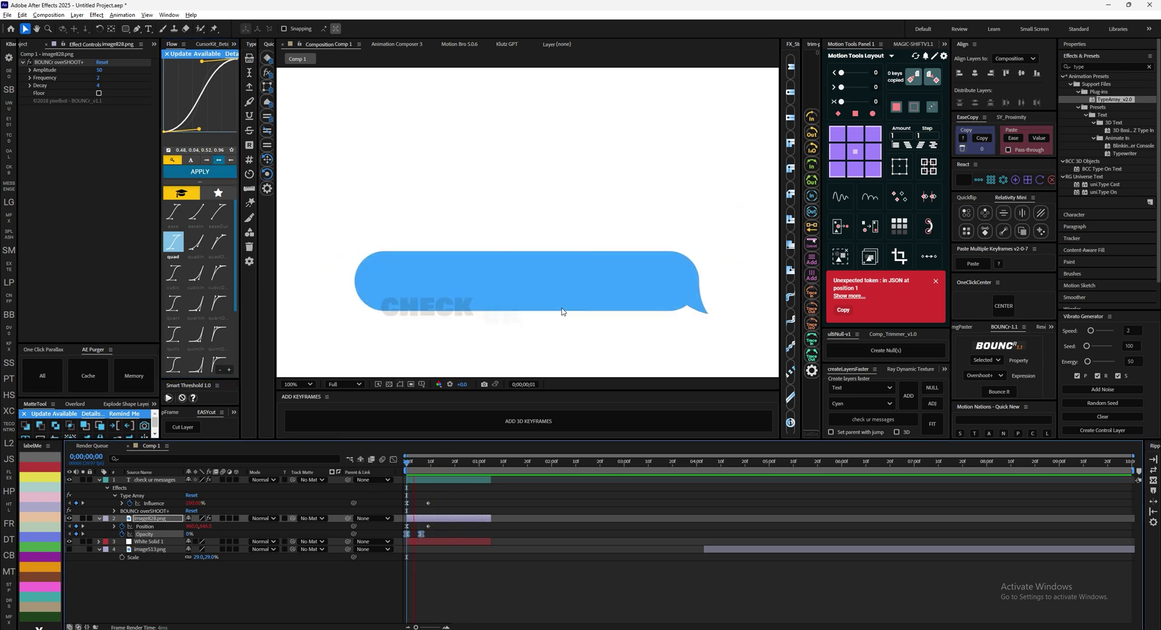
pyautogui.press('space')
pyautogui.scroll(-1, 610, 281)
pyautogui.click(513, 490)
pyautogui.press('space')
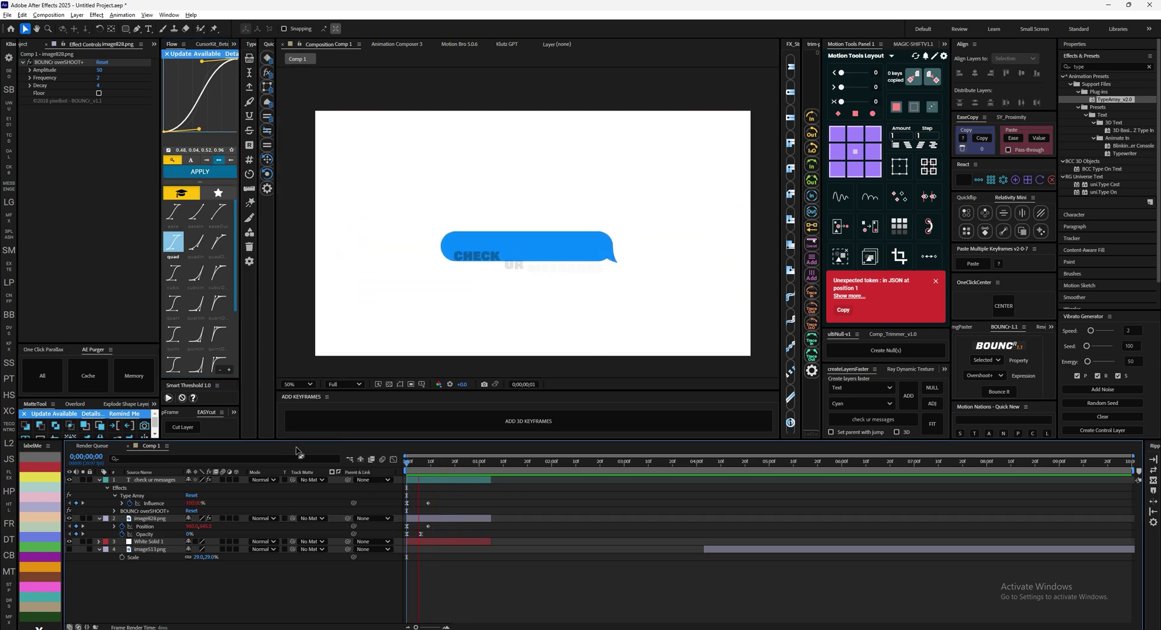
# Step: Add a "delivered" text layer, place it just below the bubble's tail and centre its anchor point
pyautogui.moveTo(440, 465); pyautogui.dragTo(284, 455)
pyautogui.press('space')
pyautogui.press('space')
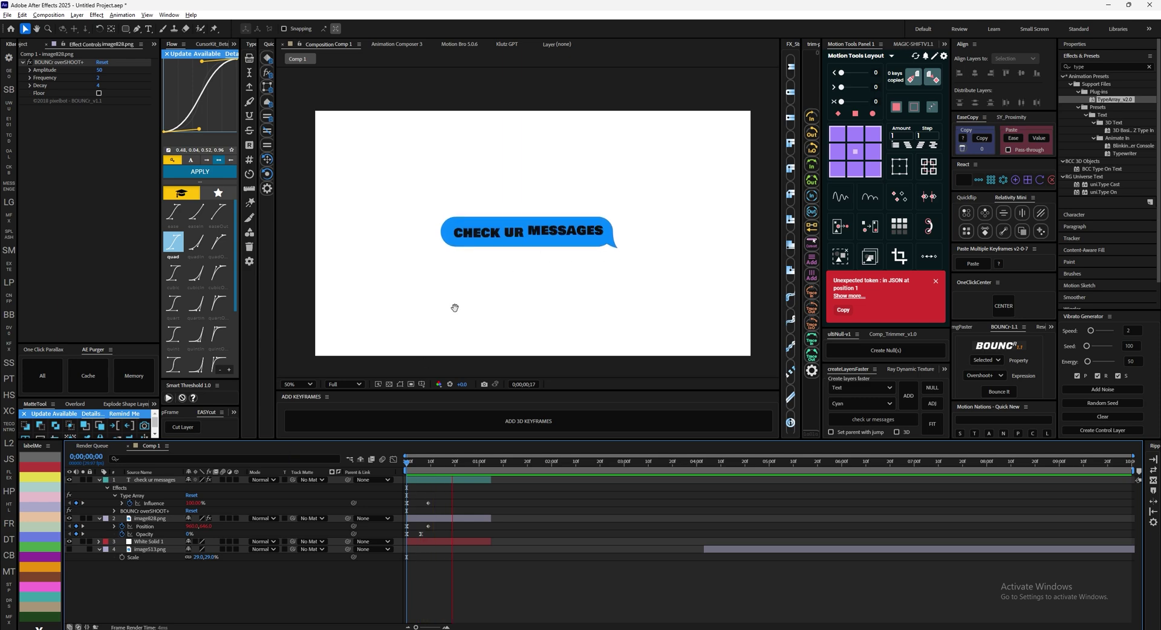
pyautogui.scroll(1, 509, 293)
pyautogui.click(532, 246)
pyautogui.click(837, 419)
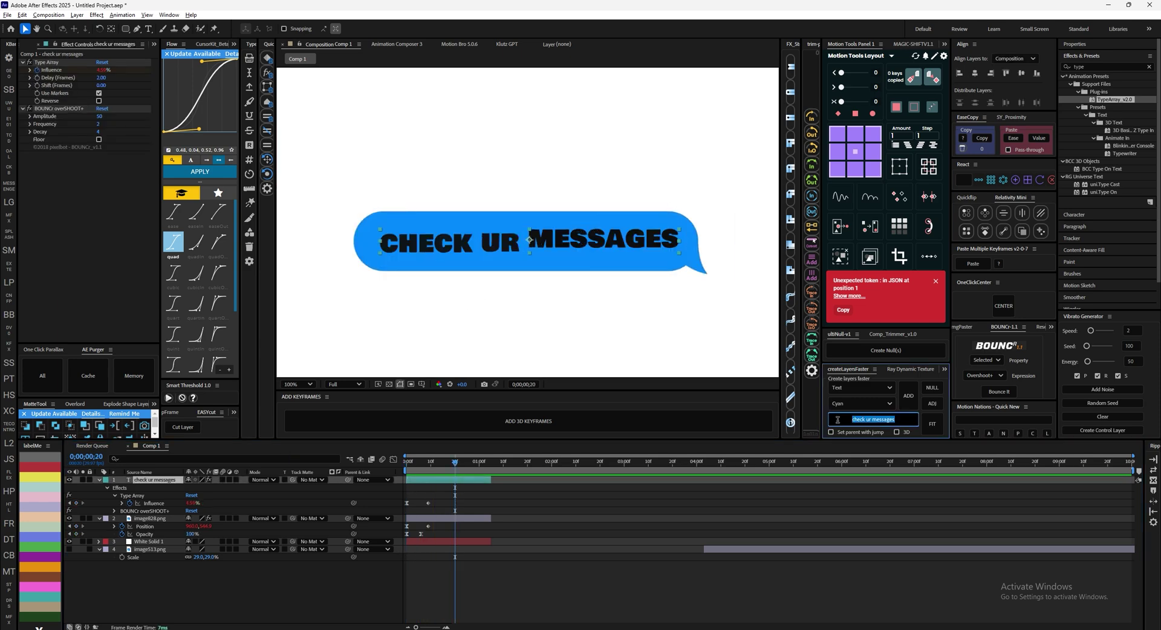
pyautogui.click(901, 410)
pyautogui.moveTo(523, 244); pyautogui.dragTo(669, 288)
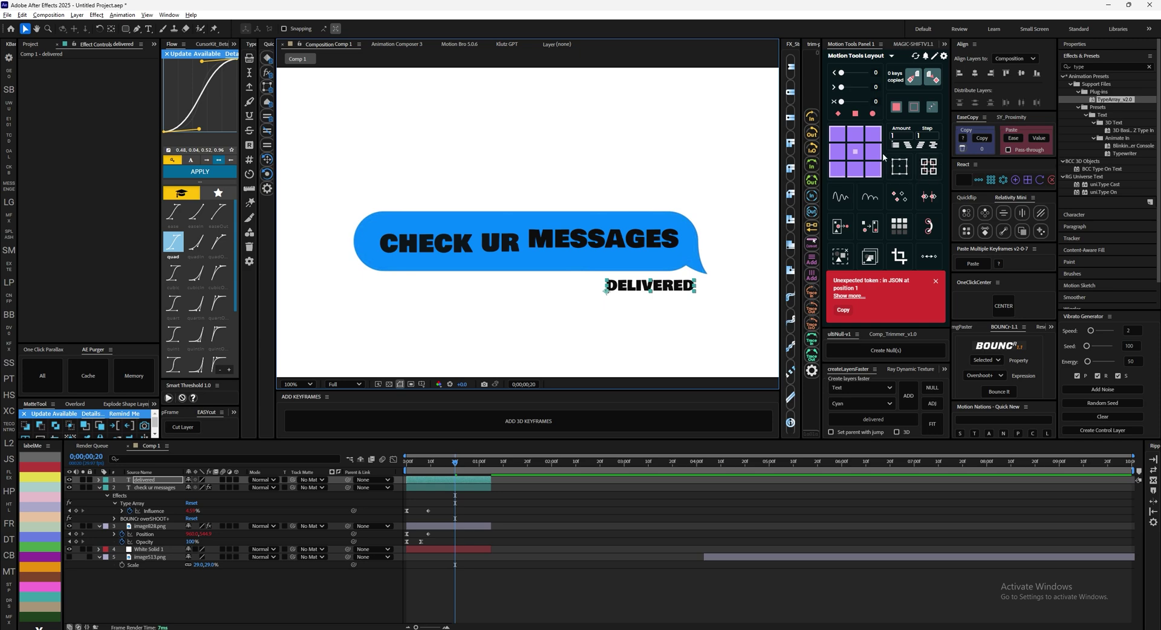
pyautogui.click(855, 151)
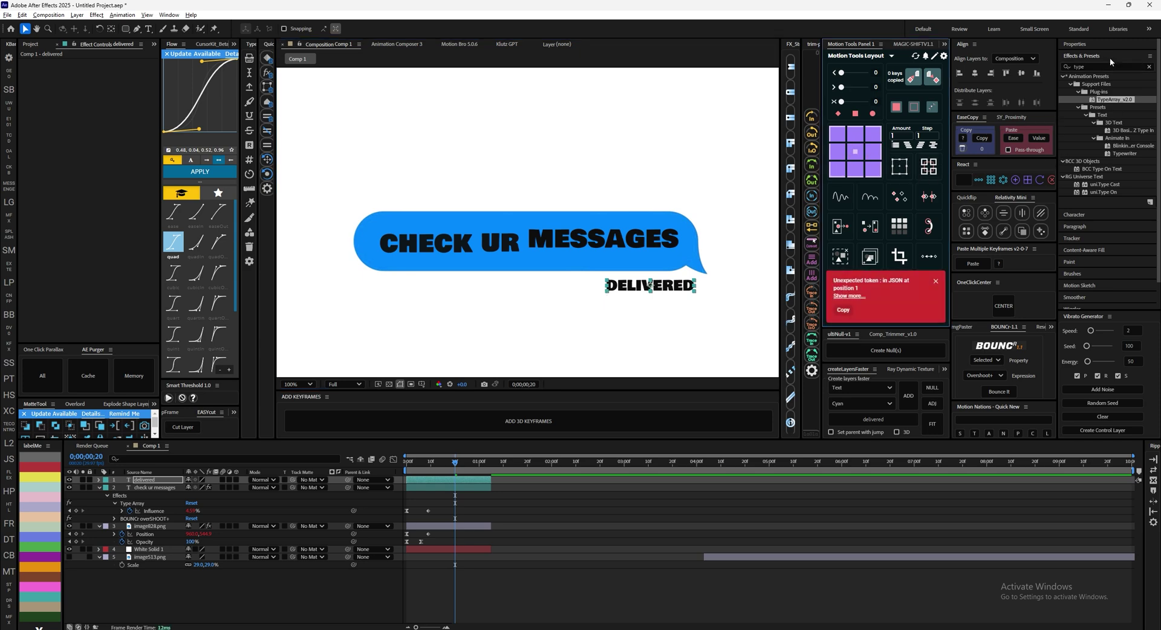
# Step: Change the fill colour of the "delivered" text to dark grey
pyautogui.click(1102, 44)
pyautogui.click(1088, 175)
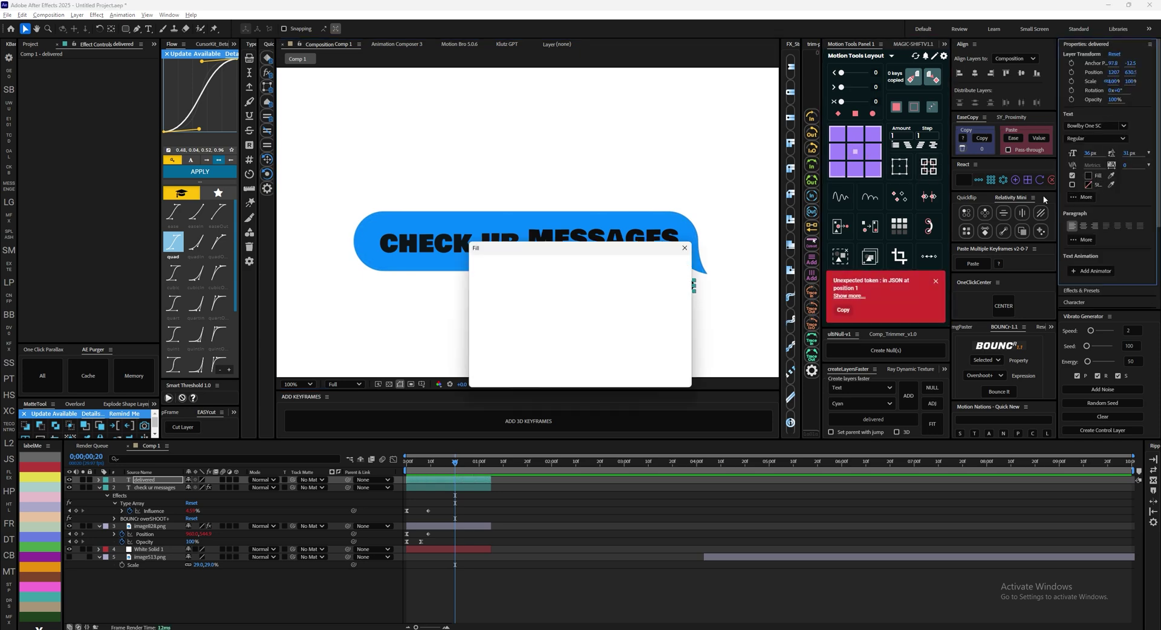
pyautogui.click(670, 265)
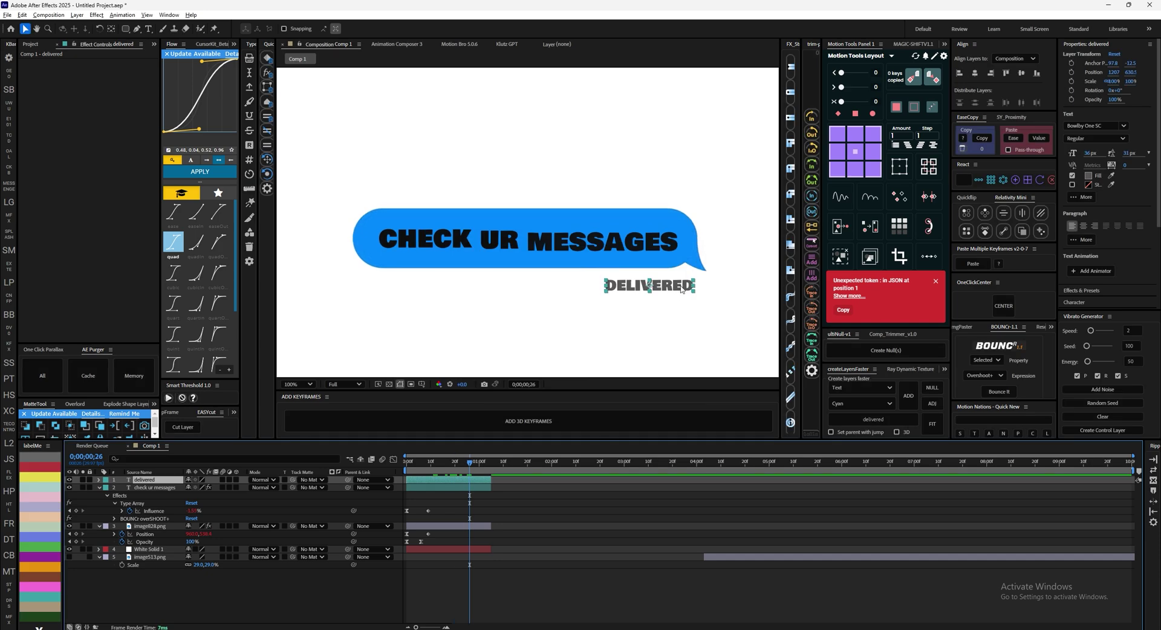
pyautogui.press('space')
# Step: Extend the caption to "delivered..." and realign it under the bubble's tail
pyautogui.doubleClick(661, 299)
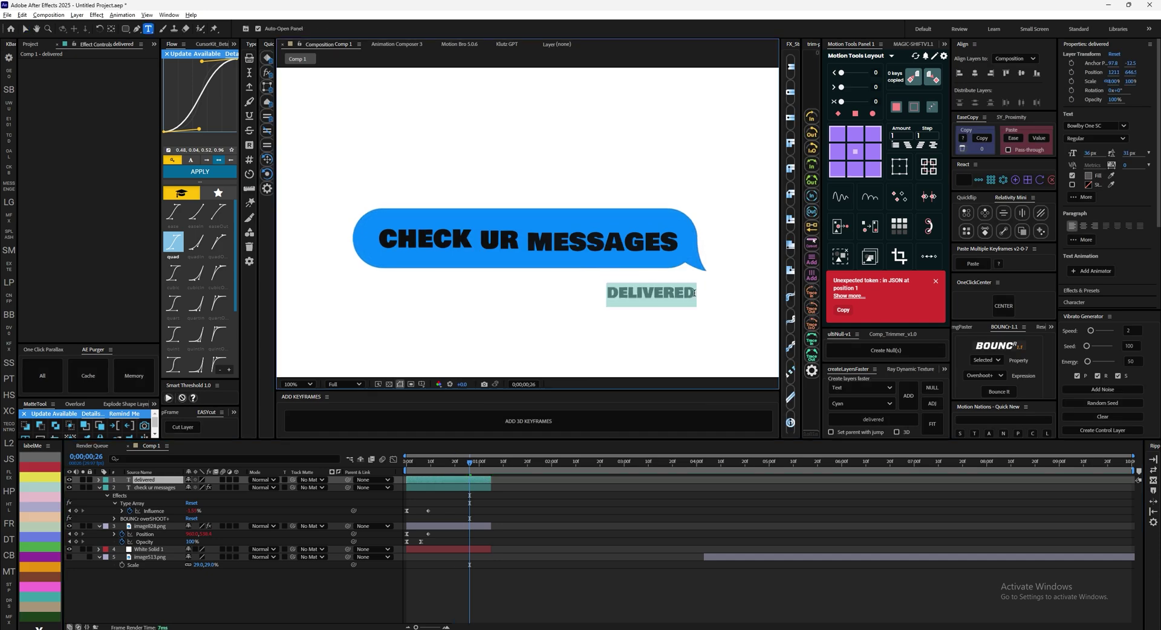
pyautogui.click(695, 298)
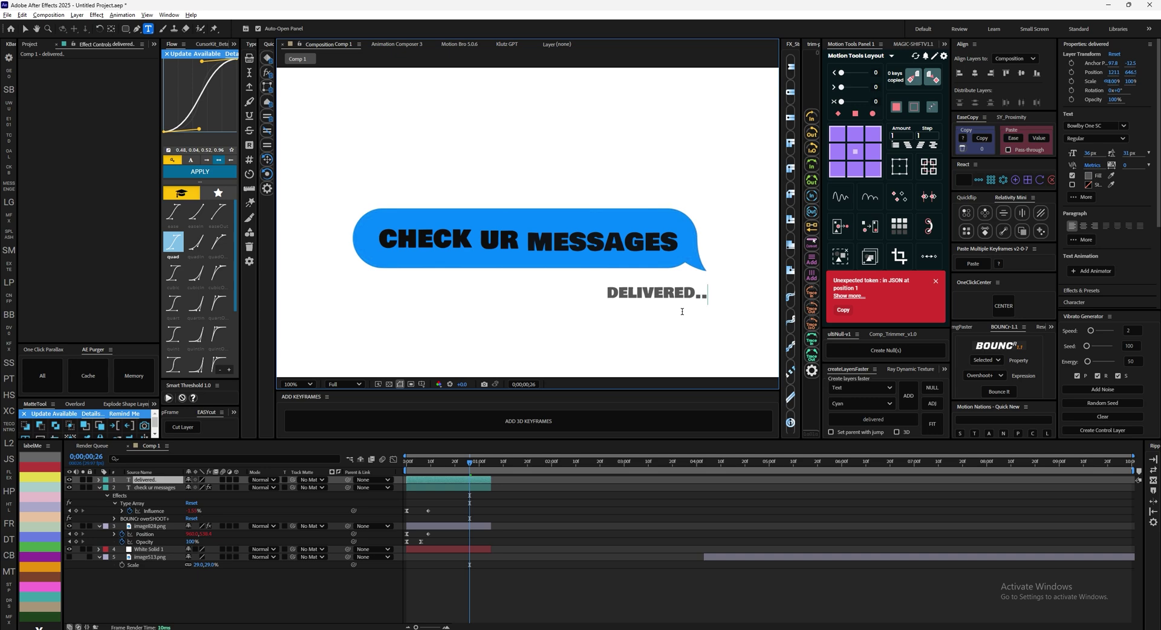
pyautogui.press('Escape')
pyautogui.press('v')
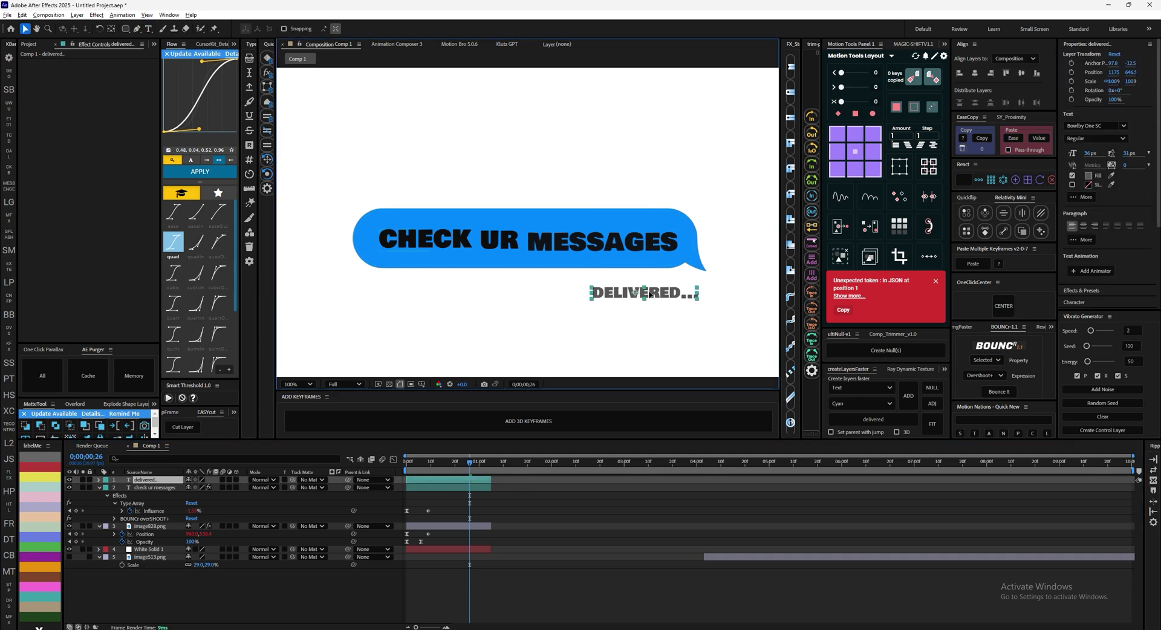
# Step: Apply the TypeArray_v2.0 preset to the "delivered..." layer at the composition's start
pyautogui.click(407, 460)
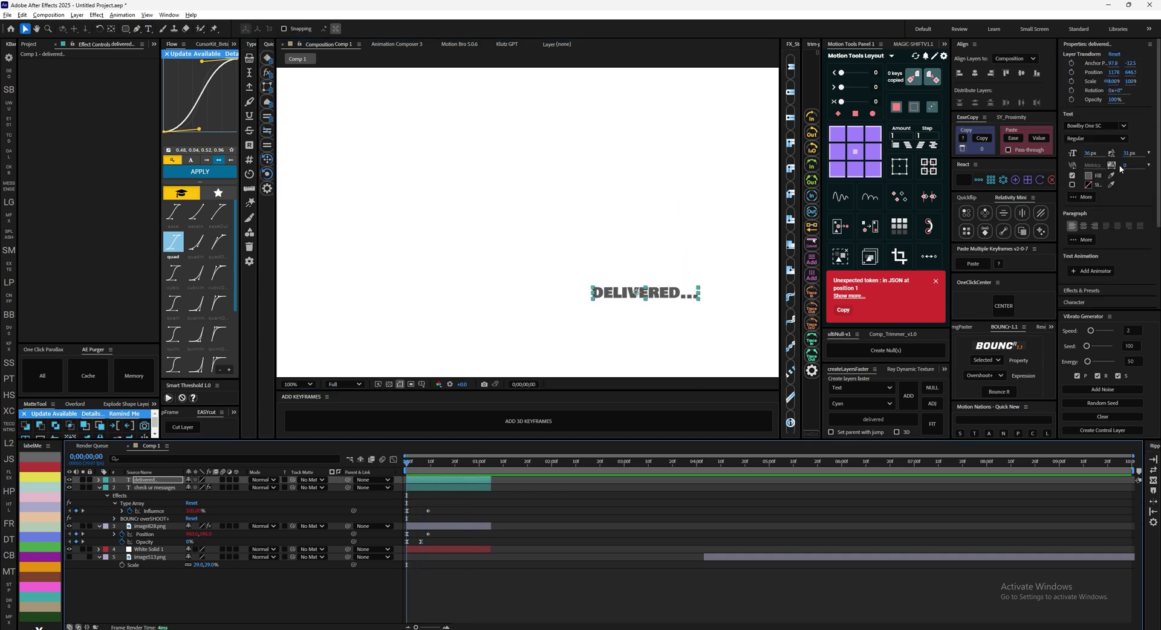
pyautogui.click(1108, 293)
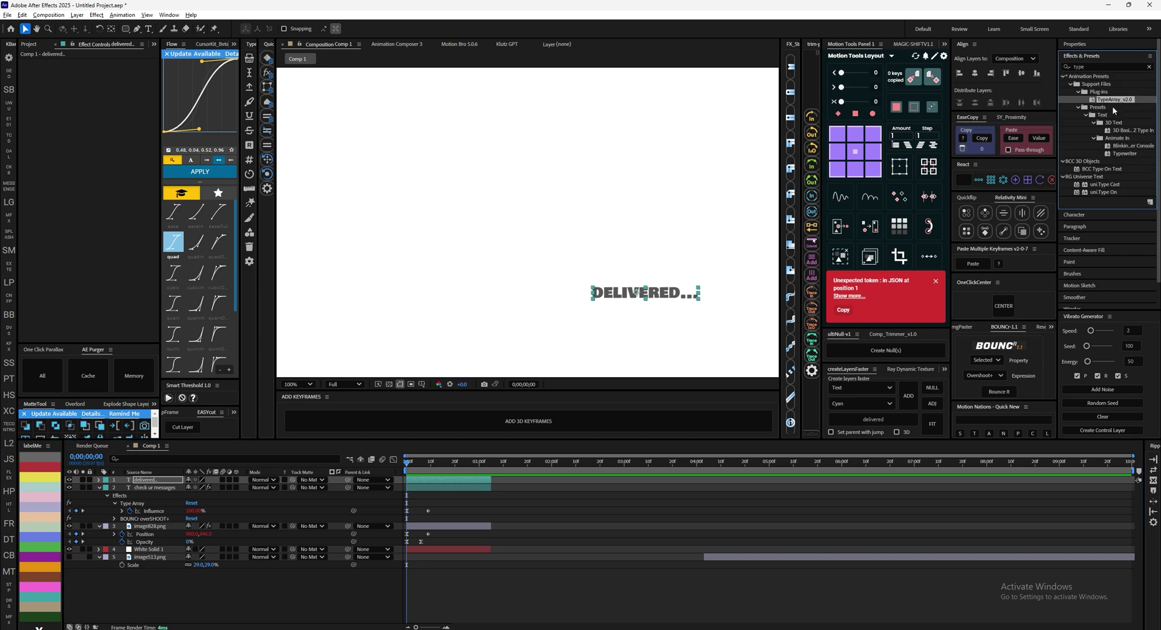
pyautogui.doubleClick(1114, 100)
# Step: Time the "delivered..." layer's Influence from 100% at the start to 0% at 0;00;09, and transfer easing with EaseCopy
pyautogui.click(459, 500)
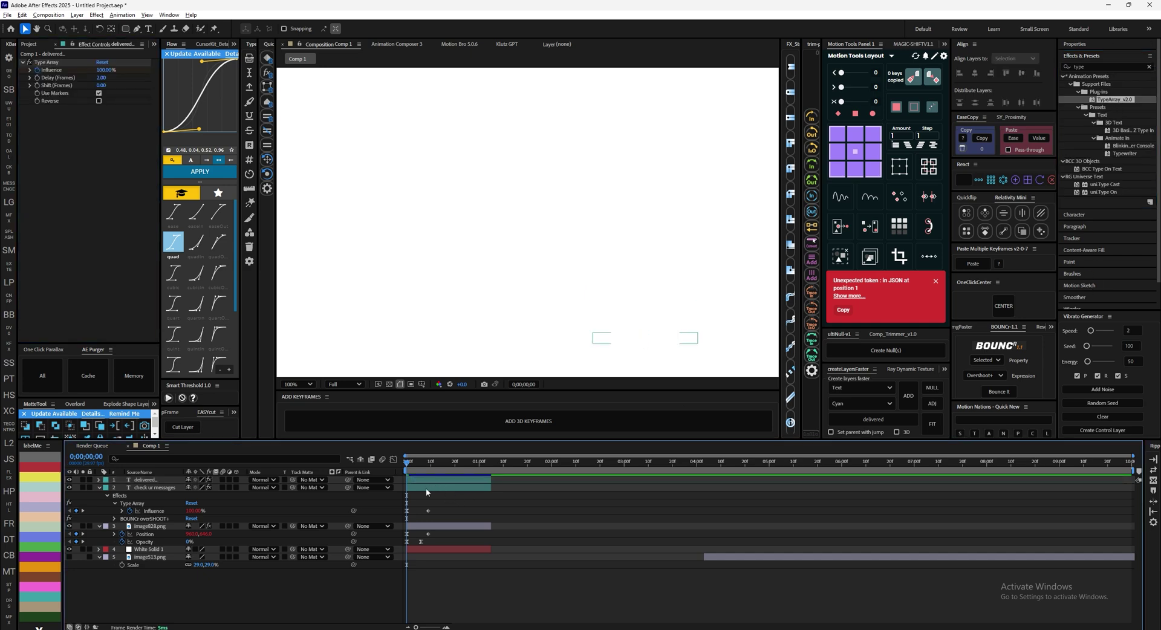
pyautogui.press('u')
pyautogui.click(427, 482)
pyautogui.press('k')
pyautogui.press('k')
pyautogui.moveTo(438, 512); pyautogui.dragTo(385, 485)
pyautogui.click(981, 138)
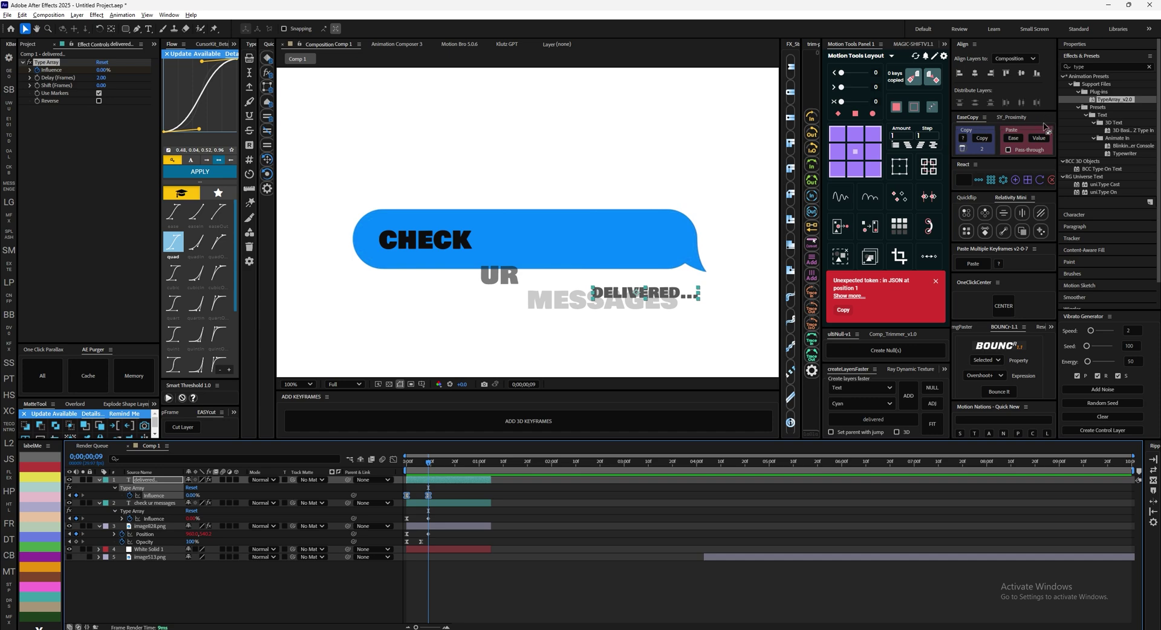
pyautogui.click(1012, 139)
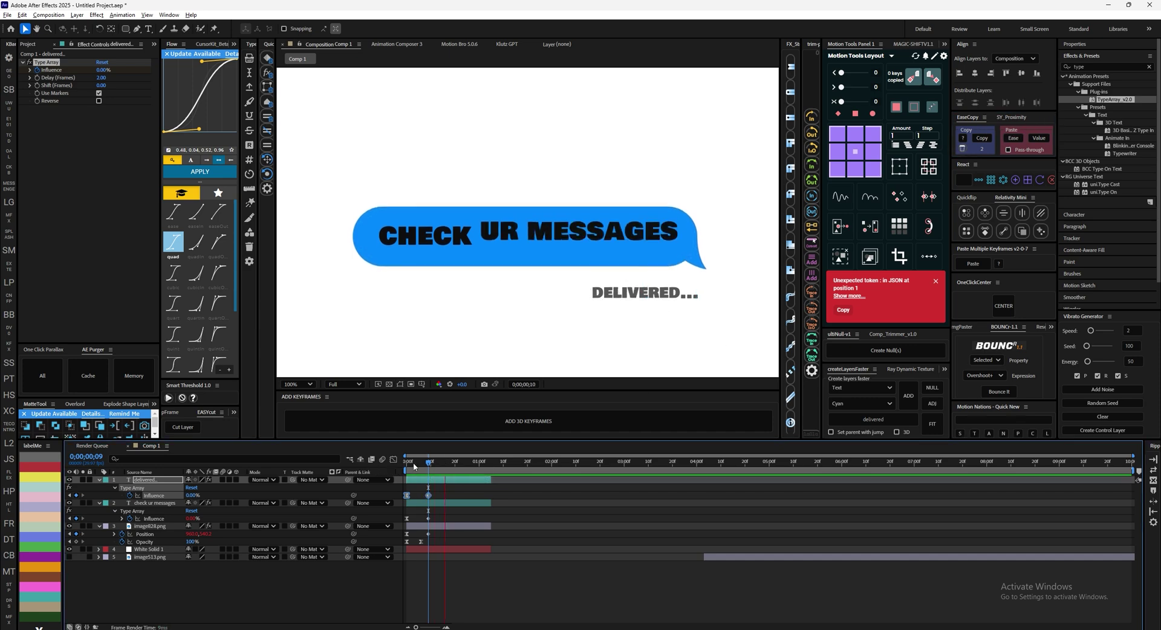
# Step: Apply the quart easing curve to the caption's Influence keyframes and add the BOUNCr Overshoot+ expression at 0;00;09
pyautogui.press('Home')
pyautogui.click(173, 303)
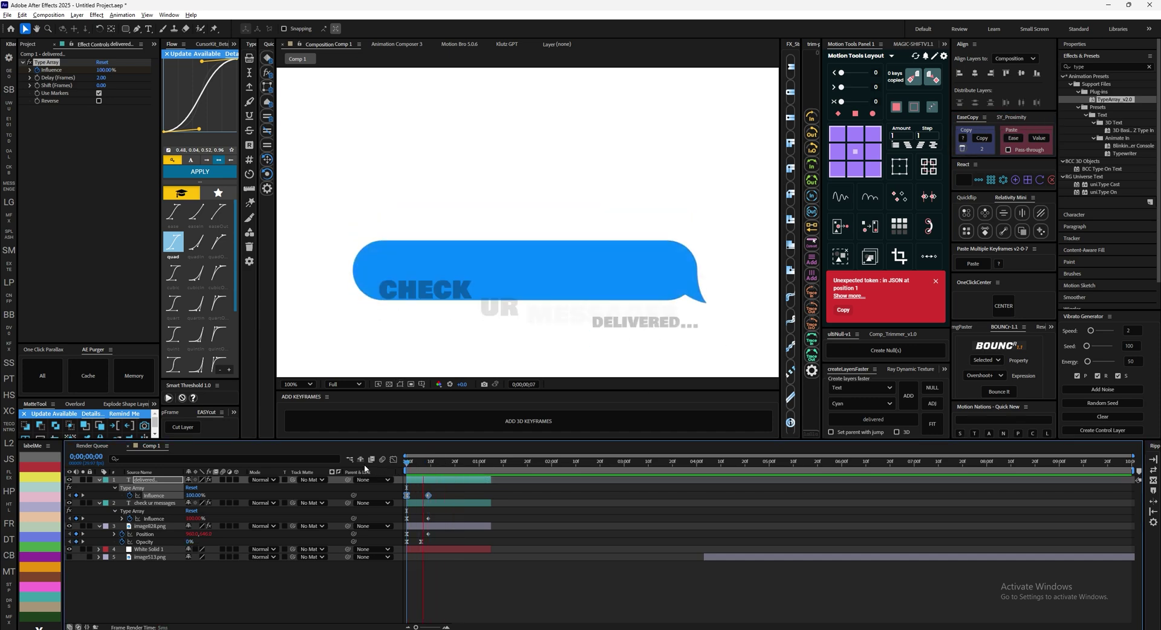
pyautogui.click(180, 174)
pyautogui.click(428, 466)
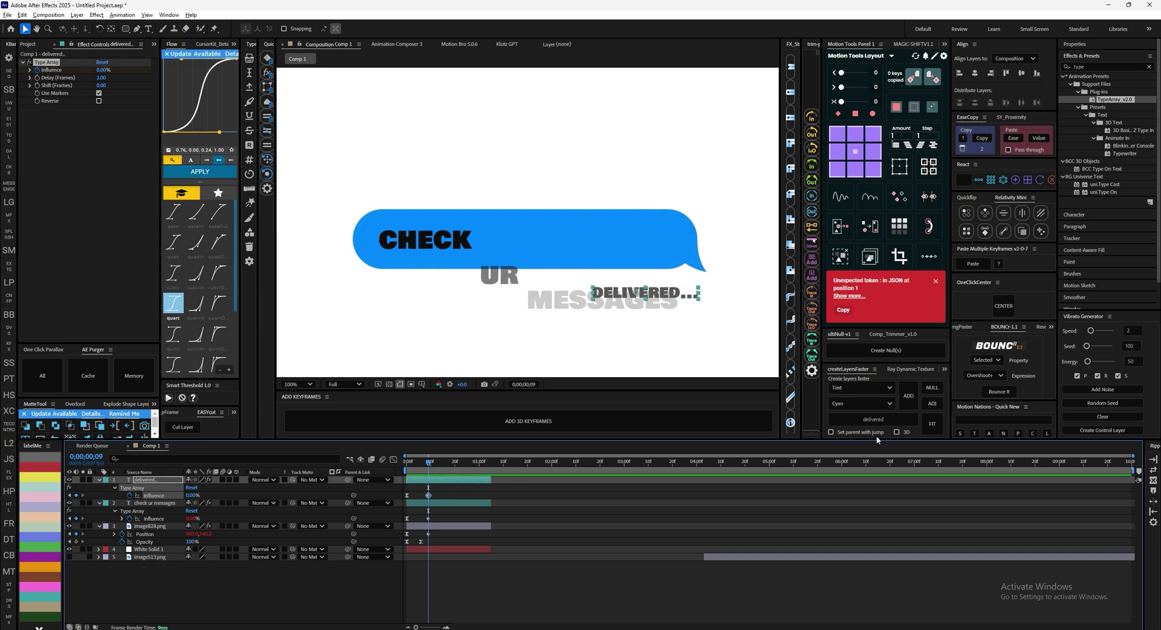
pyautogui.click(998, 391)
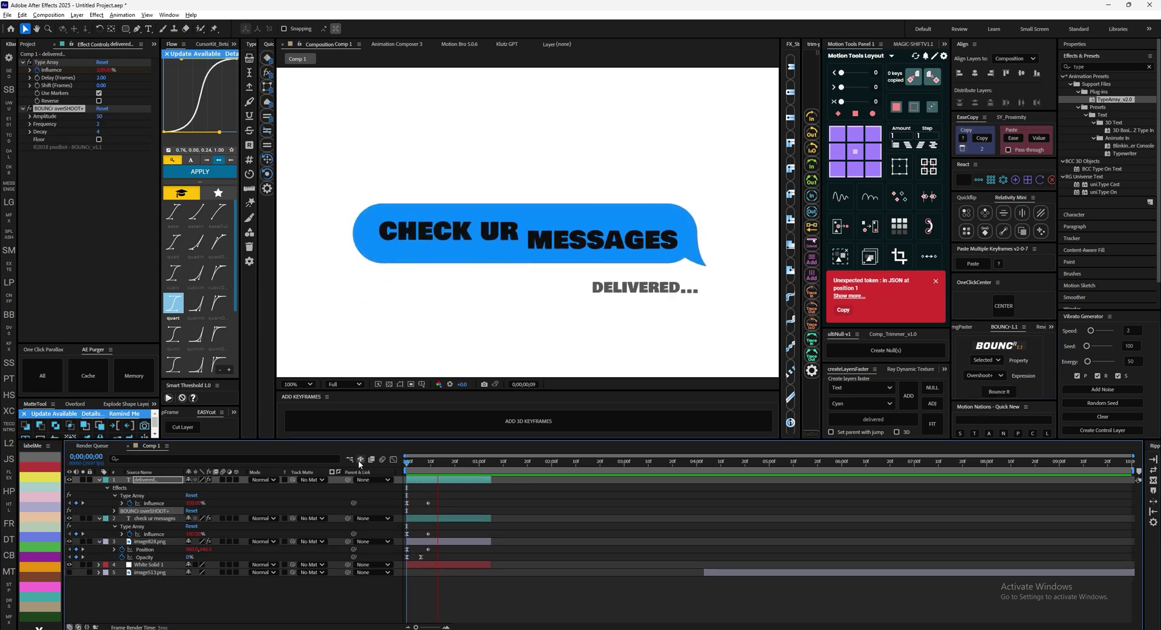
pyautogui.press('space')
# Step: Shift the "delivered..." layer about 4 frames later and nudge its text up closer to the bubble
pyautogui.moveTo(426, 481); pyautogui.dragTo(311, 456)
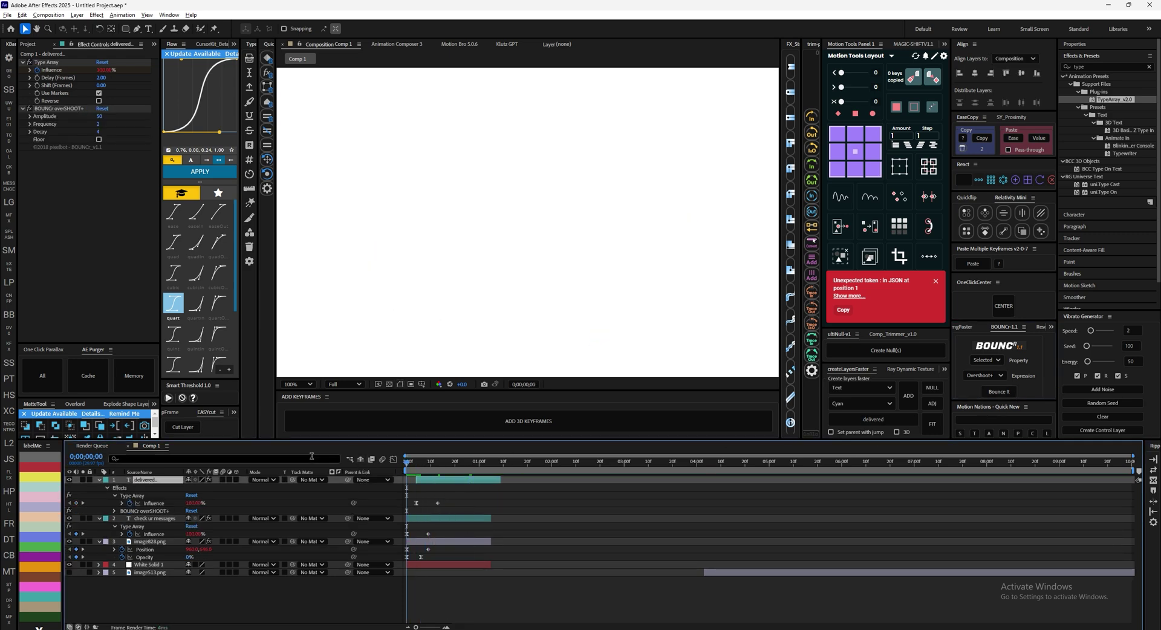
pyautogui.press('space')
pyautogui.press('space')
pyautogui.scroll(-1, 585, 280)
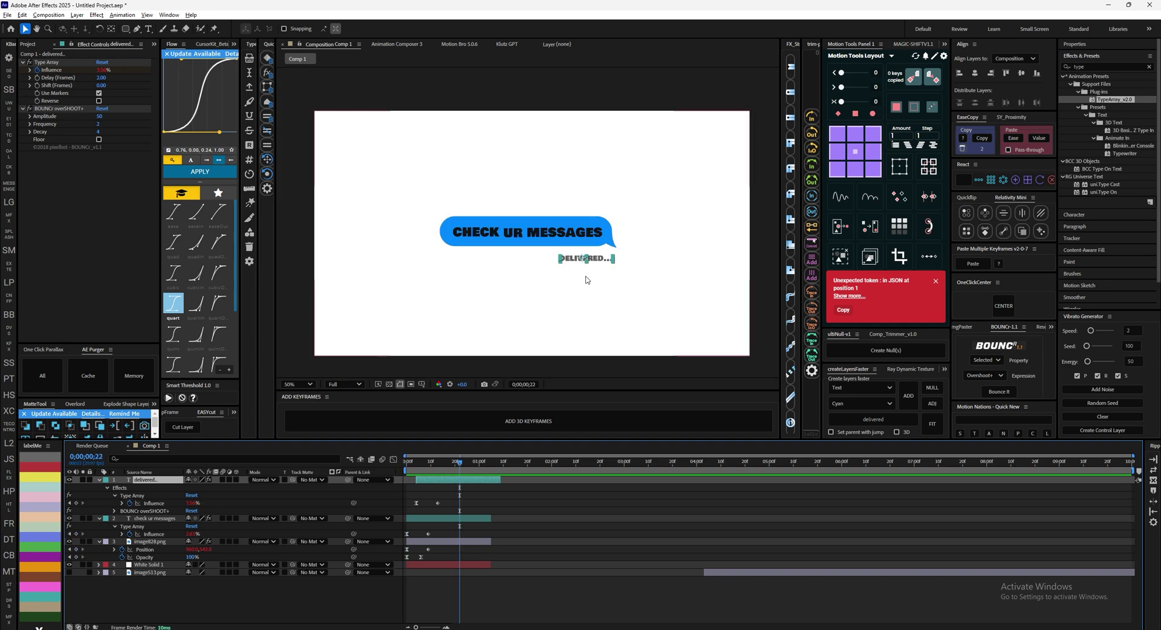
pyautogui.scroll(2, 585, 280)
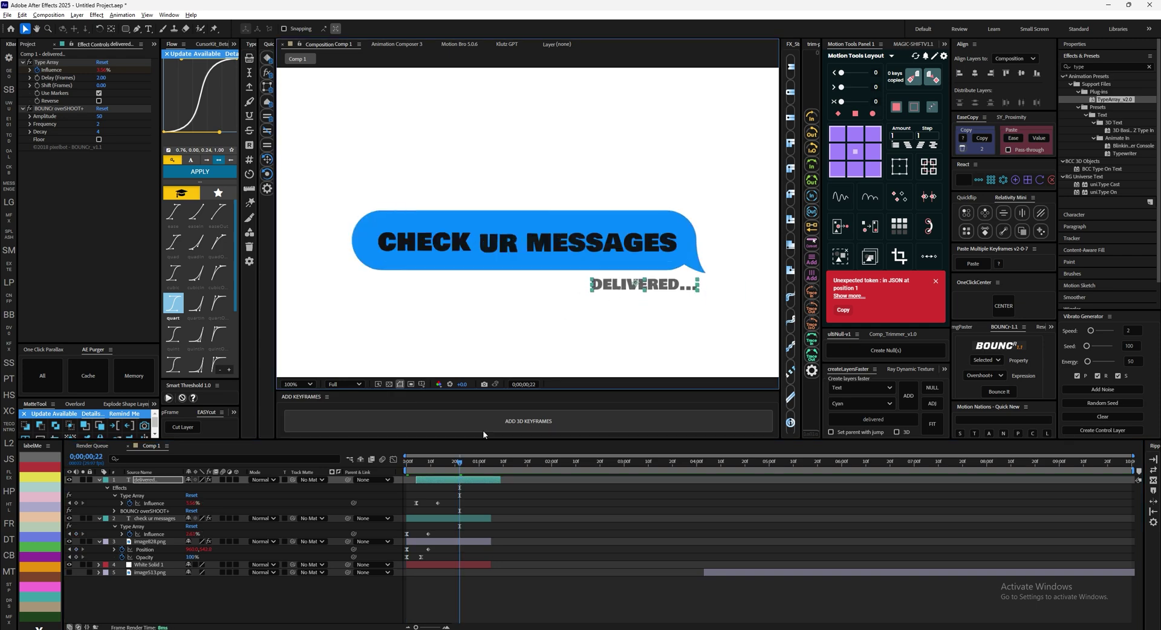
pyautogui.press('space')
pyautogui.scroll(-2, 526, 311)
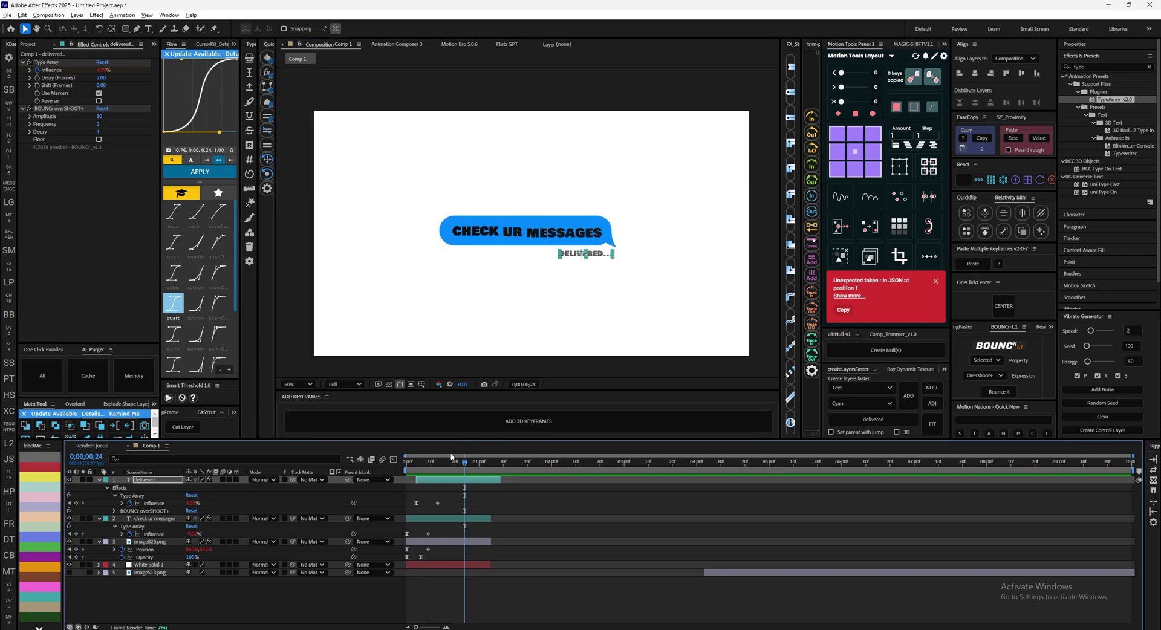
# Step: Pre-compose the two text layers and the bubble image as Pre-comp 1, moving all attributes into it
pyautogui.click(454, 461)
pyautogui.click(474, 486)
pyautogui.press('u')
pyautogui.click(452, 494)
pyautogui.keyDown('shift'); pyautogui.click(454, 480); pyautogui.keyUp('shift')
pyautogui.hotkey('ctrl', 'shift', 'c')
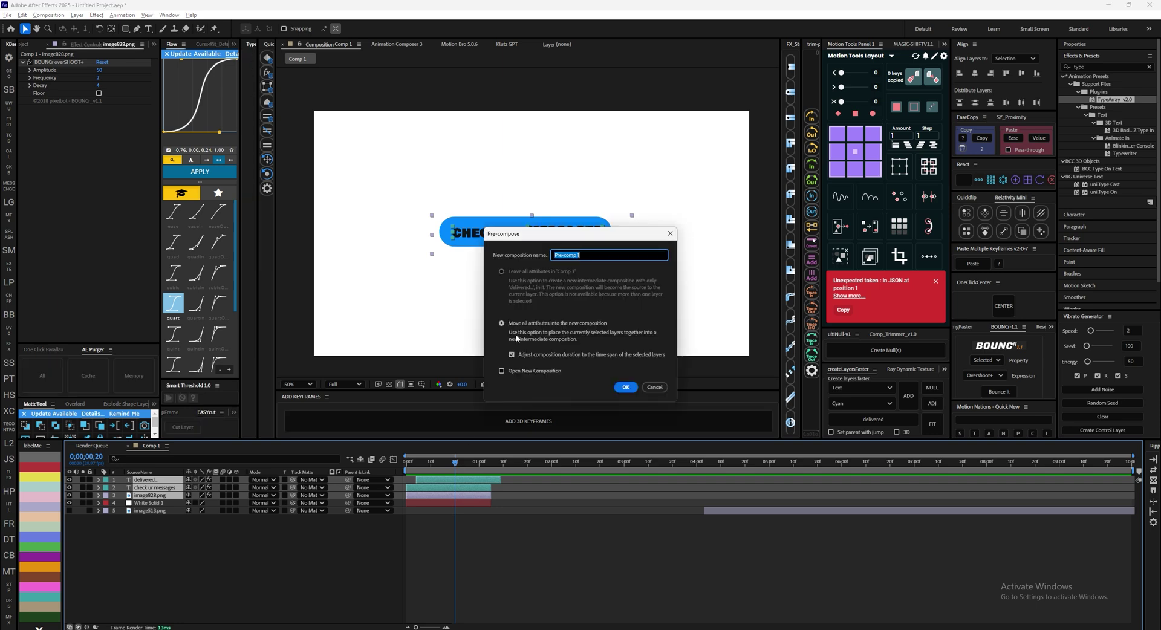
pyautogui.click(625, 386)
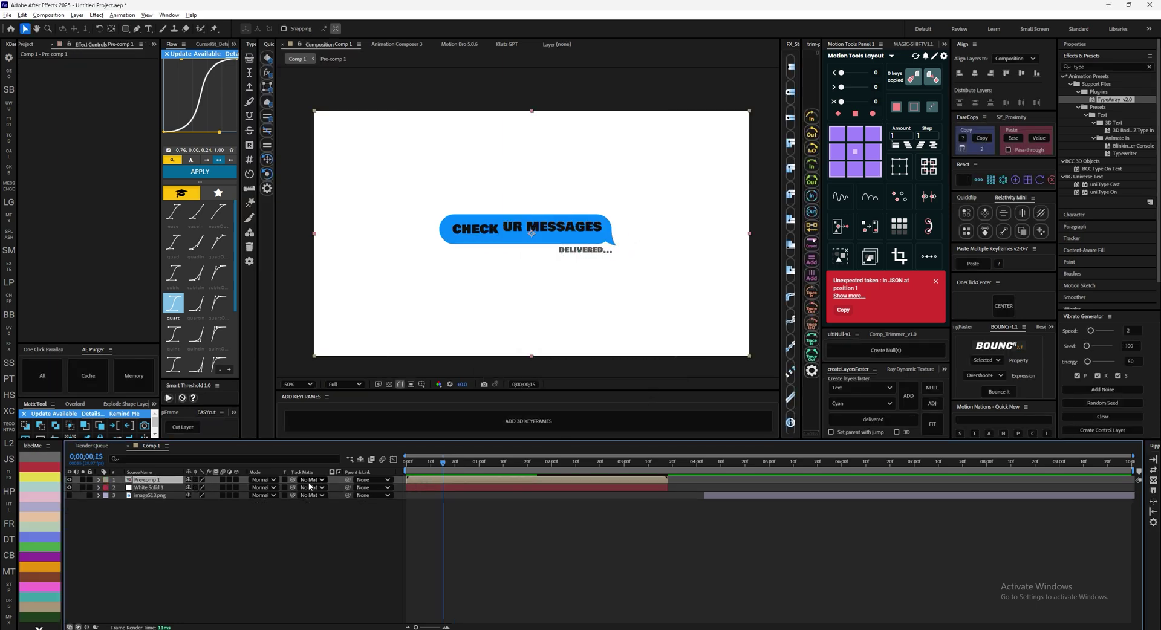
# Step: Make Pre-comp 1 a 3D layer and add a camera with 3D transform keyframes at the start
pyautogui.click(236, 480)
pyautogui.press('Home')
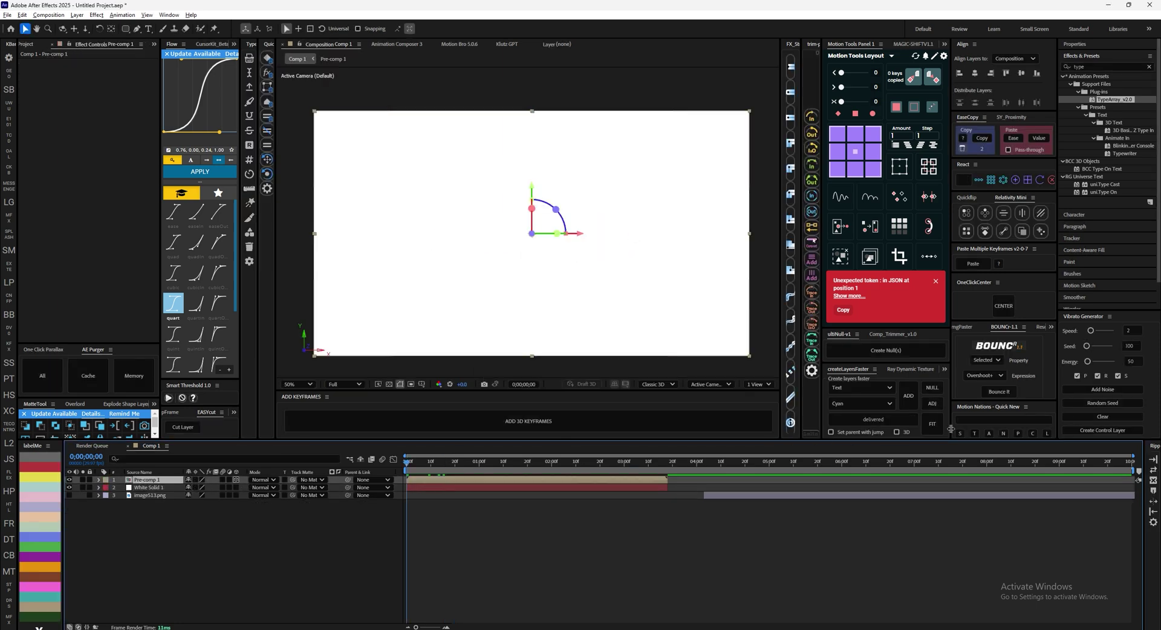
pyautogui.click(1034, 433)
pyautogui.click(488, 417)
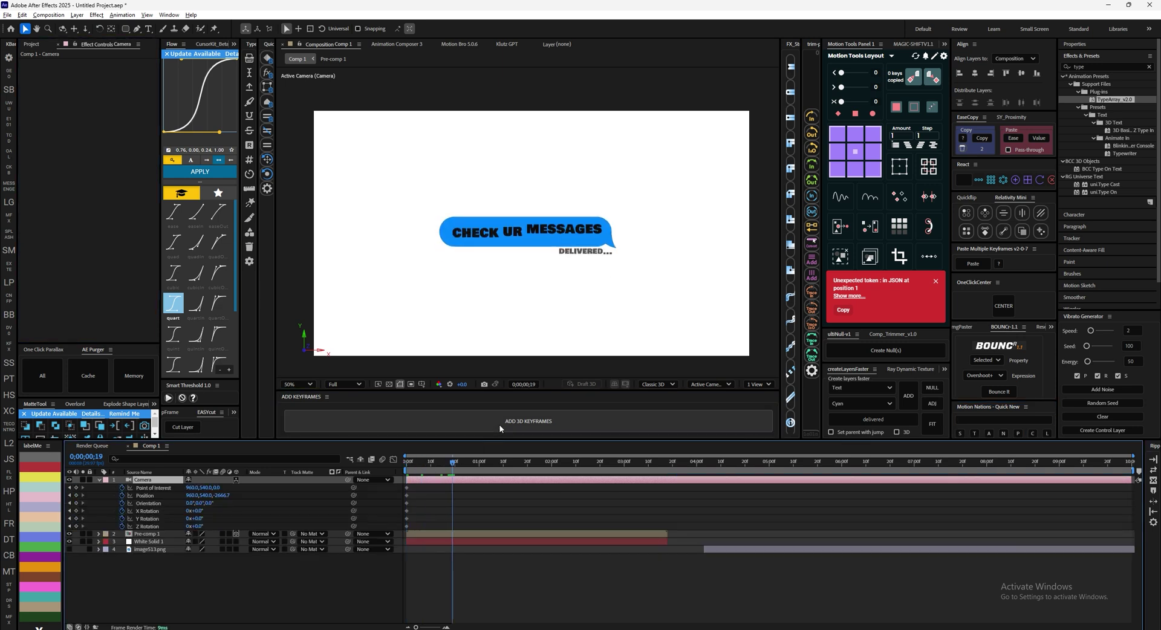
# Step: Keyframe the camera at 0;00;19 and pull it back at the start keyframe to a Z position of about -3523
pyautogui.press('j')
pyautogui.moveTo(403, 484); pyautogui.dragTo(414, 529)
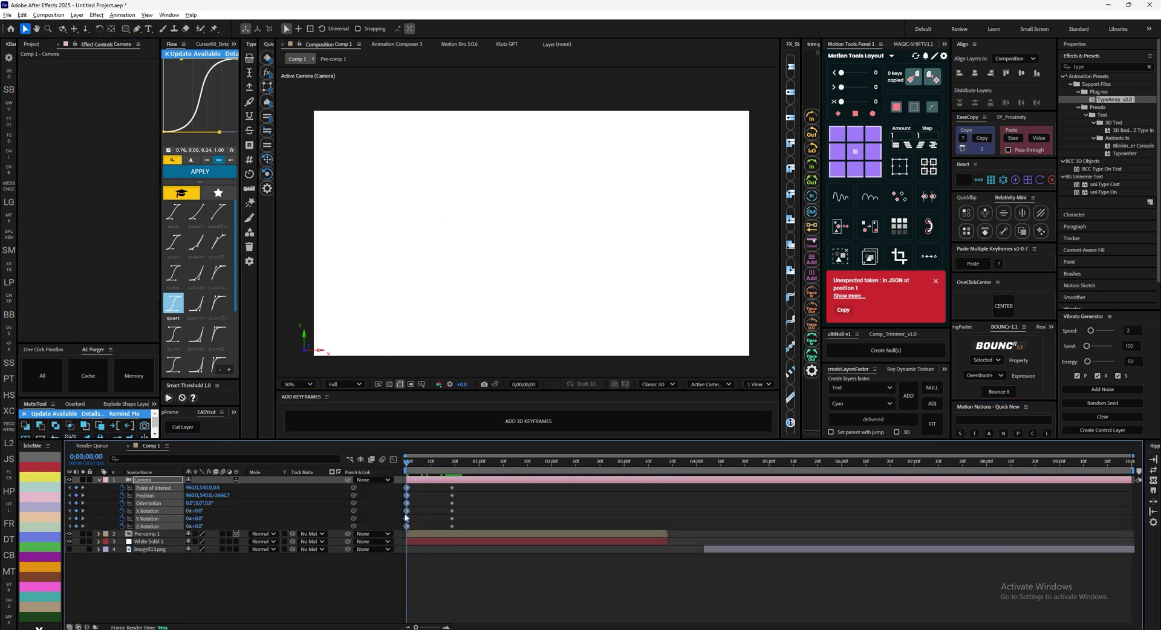
pyautogui.press('c')
pyautogui.press('space')
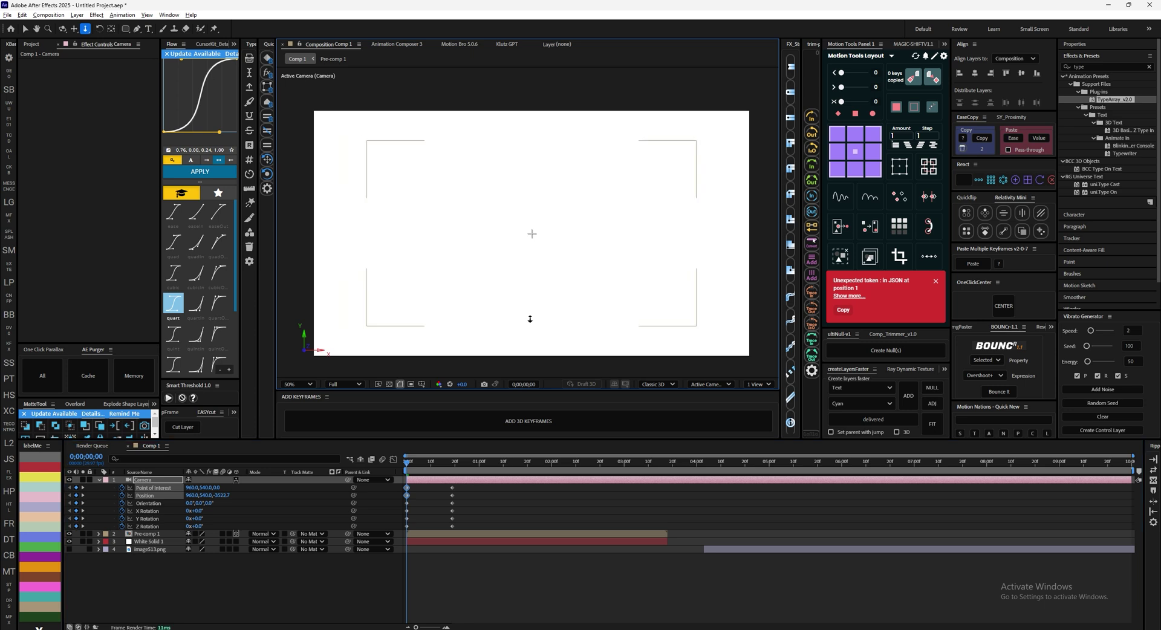
pyautogui.press('space')
# Step: Apply the quart easing curve to the camera keyframes and move the ending ones to about 0;00;27
pyautogui.moveTo(461, 483); pyautogui.dragTo(366, 529)
pyautogui.click(217, 176)
pyautogui.press('space')
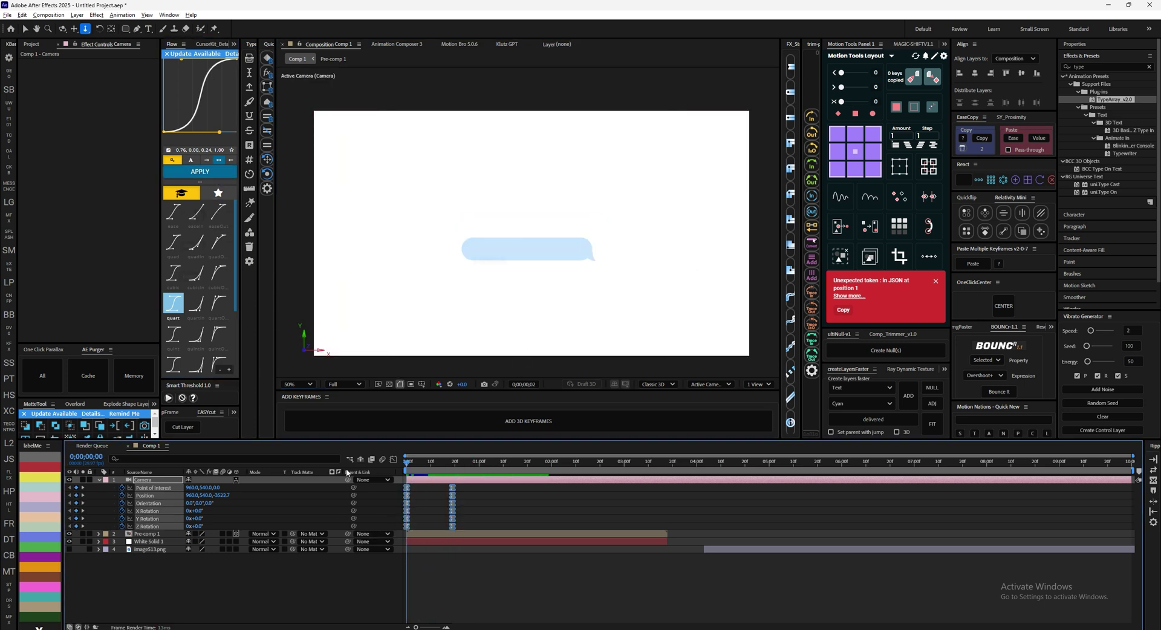
pyautogui.press('space')
pyautogui.moveTo(452, 502); pyautogui.dragTo(472, 503)
pyautogui.click(457, 506)
# Step: Parent the camera to a new 3D null and keyframe the null from 0;00;18, rising to Y about -94 at 0;01;26
pyautogui.click(466, 481)
pyautogui.click(886, 350)
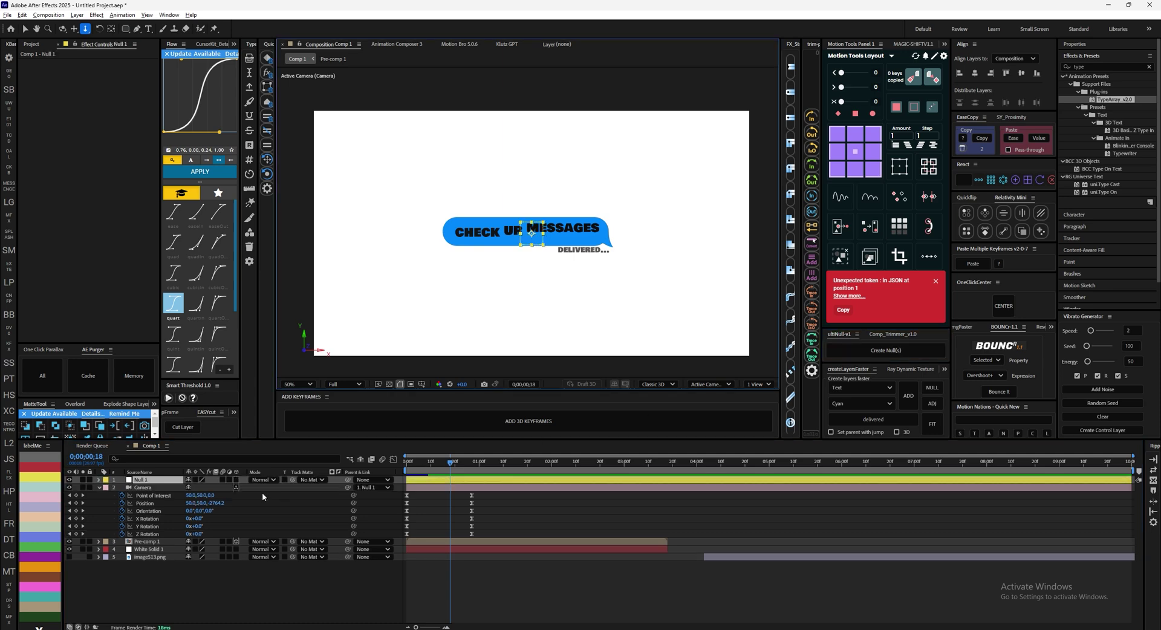
pyautogui.click(234, 480)
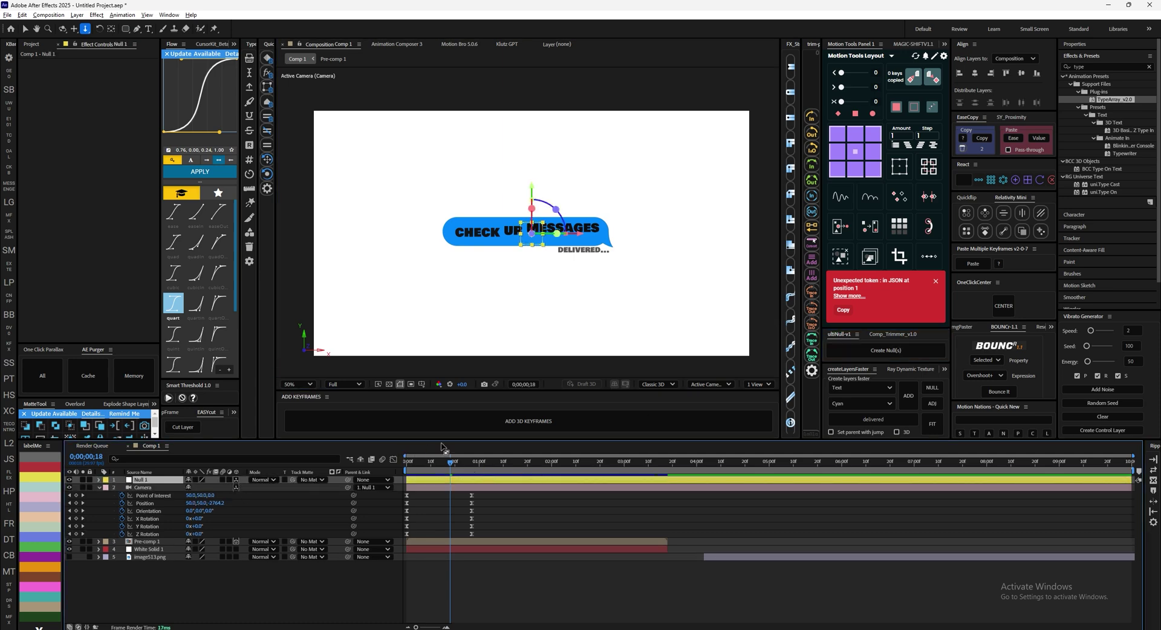
pyautogui.click(459, 422)
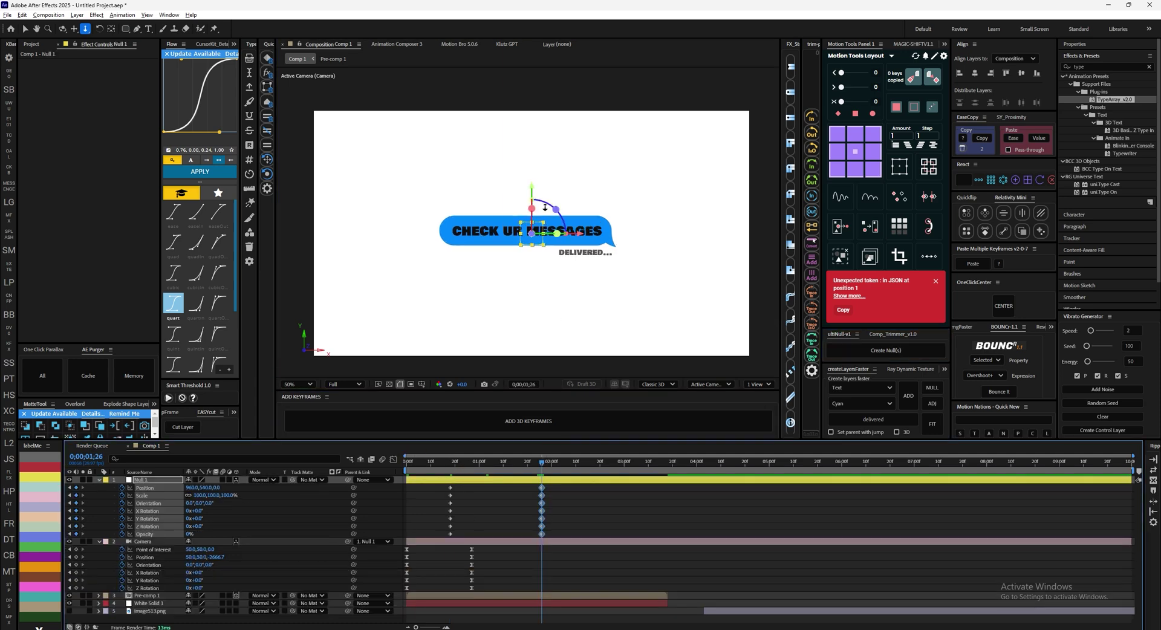
pyautogui.press('v')
pyautogui.moveTo(533, 192); pyautogui.dragTo(533, 189)
# Step: Easy-ease the null's keyframes and reshape their curve in the speed graph
pyautogui.moveTo(435, 491); pyautogui.dragTo(579, 546)
pyautogui.scroll(-3, 218, 302)
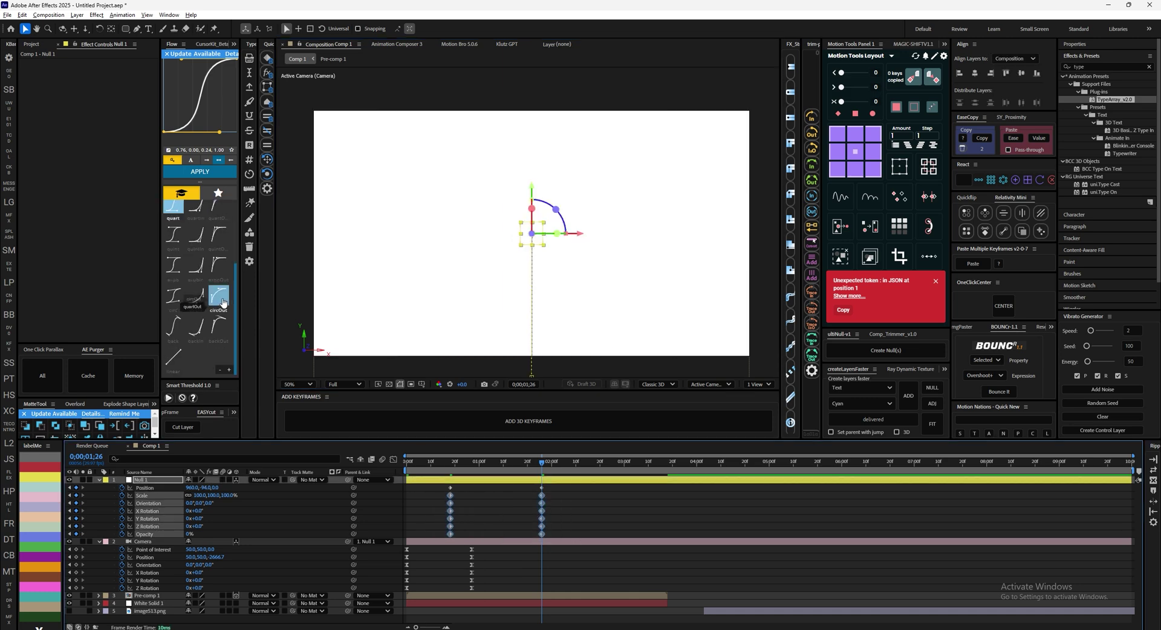
pyautogui.click(393, 459)
pyautogui.rightClick(485, 516)
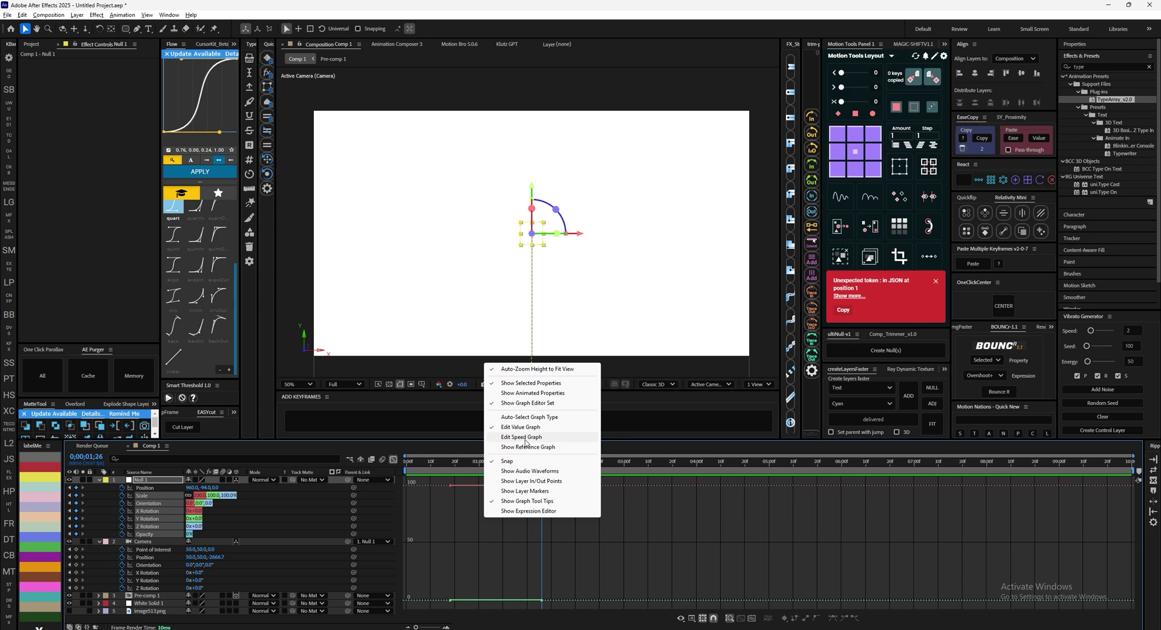
pyautogui.click(524, 437)
pyautogui.moveTo(441, 478)
pyautogui.mouseDown()
pyautogui.moveTo(548, 606)
pyautogui.moveTo(533, 598)
pyautogui.moveTo(547, 599)
pyautogui.mouseUp()
pyautogui.press('F9')
pyautogui.moveTo(468, 598); pyautogui.dragTo(511, 592)
# Step: Retime the null's ending keyframes to line up with the camera's last keyframes and preview the move
pyautogui.click(393, 460)
pyautogui.moveTo(492, 489); pyautogui.dragTo(508, 490)
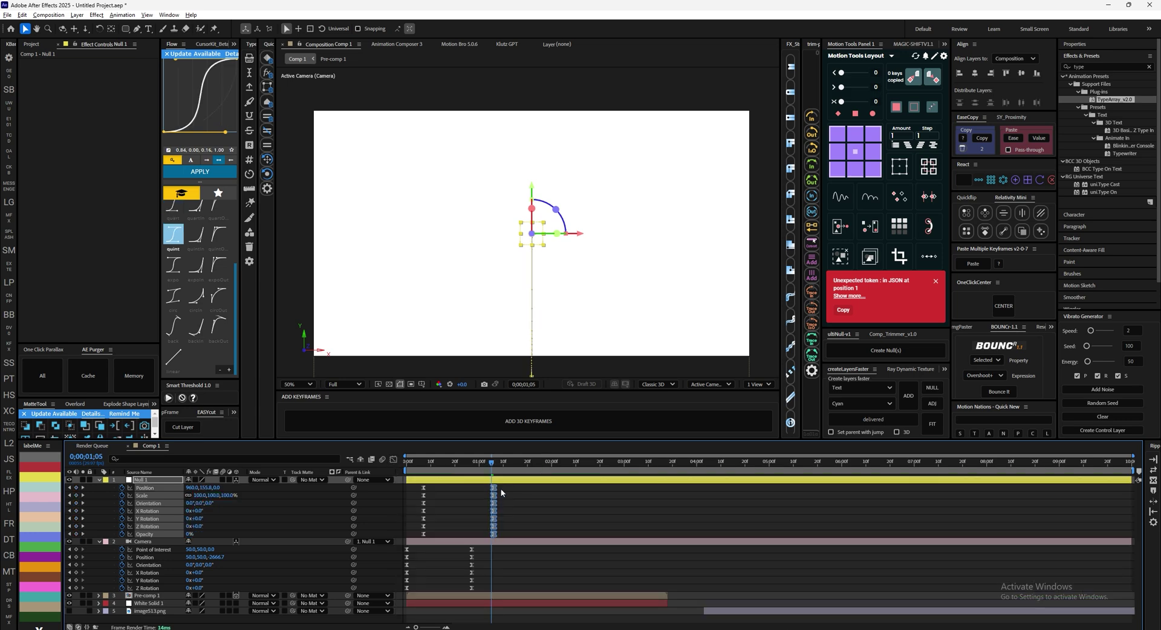
pyautogui.moveTo(488, 466); pyautogui.dragTo(434, 469)
pyautogui.press('space')
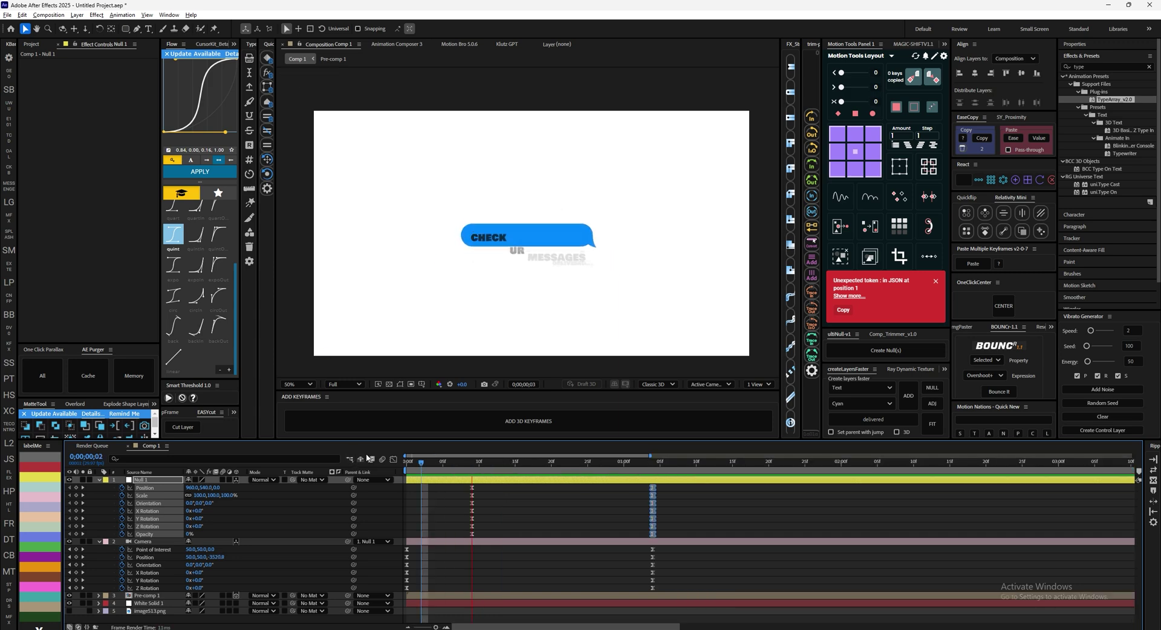
# Step: Retime the null's starting keyframes to about 0;00;12 and preview the camera move
pyautogui.press('space')
pyautogui.press('space')
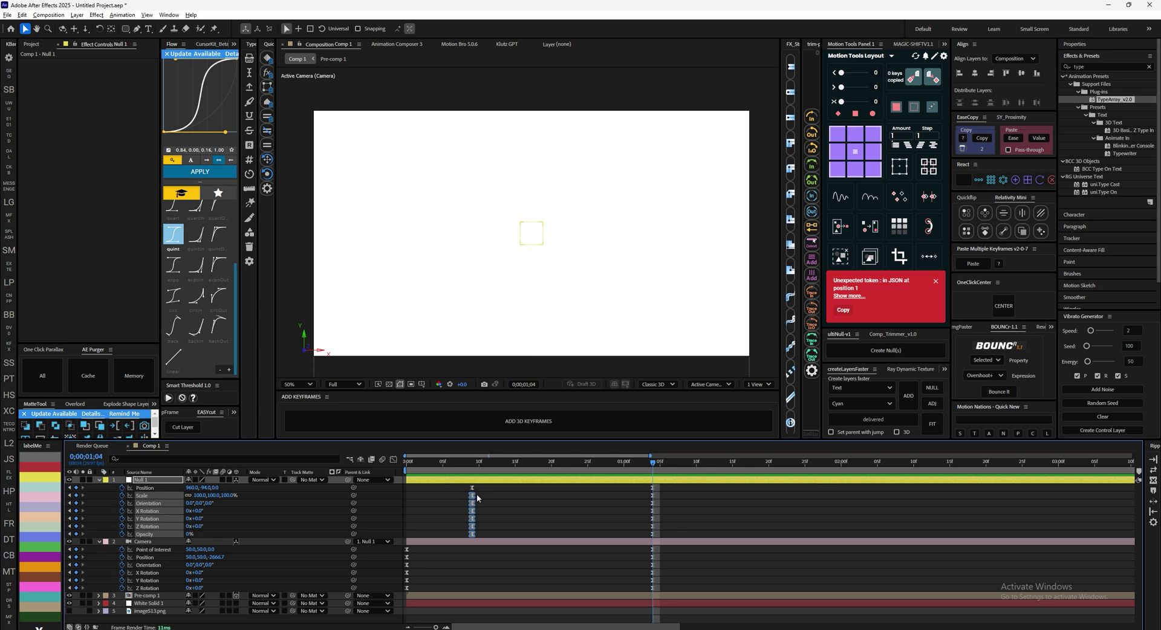
pyautogui.moveTo(477, 497); pyautogui.dragTo(498, 497)
pyautogui.press('space')
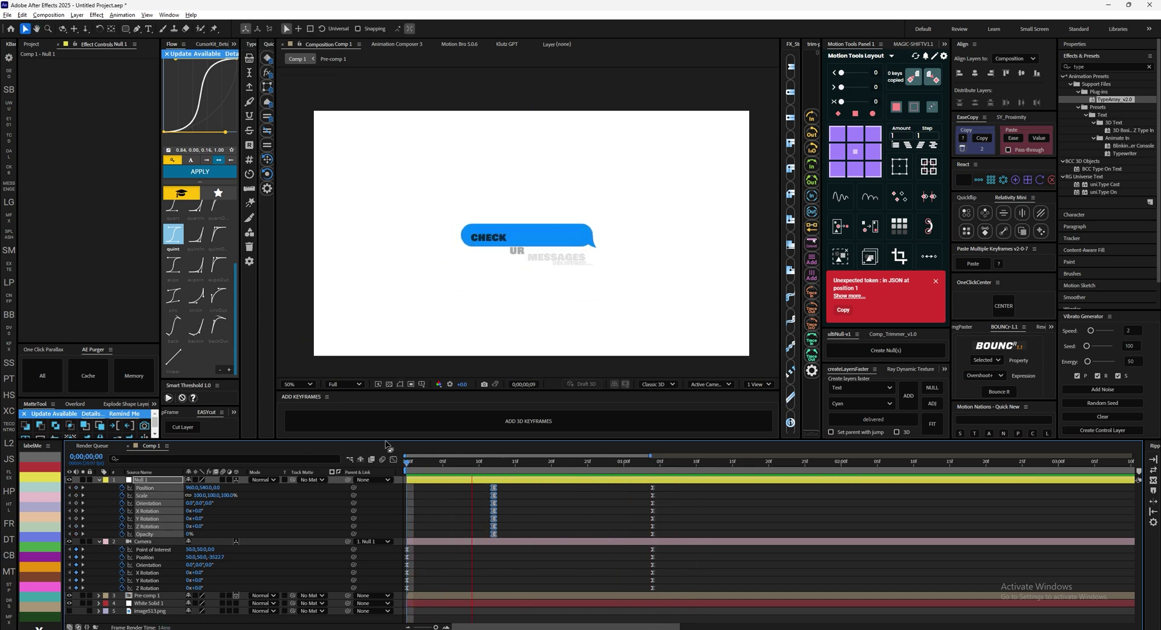
# Step: Trim the null and camera layers to end at 0;01;03
pyautogui.click(645, 466)
pyautogui.hotkey('ctrl', 'shift', 'Down')
pyautogui.hotkey('alt', ']')
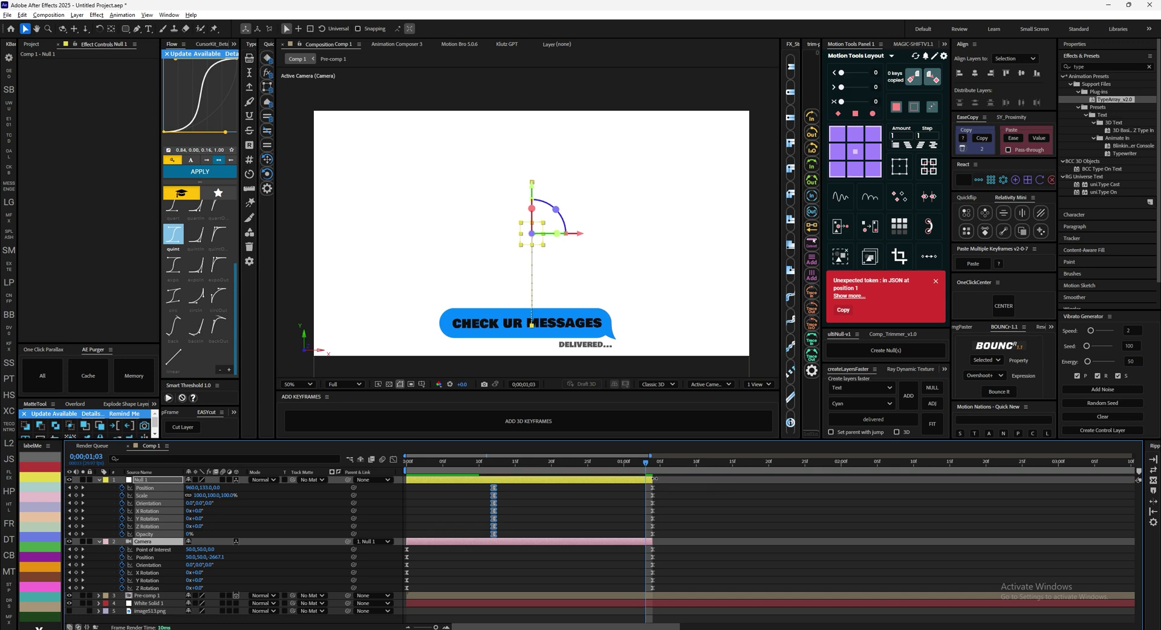
pyautogui.moveTo(653, 478); pyautogui.dragTo(645, 479)
pyautogui.click(639, 487)
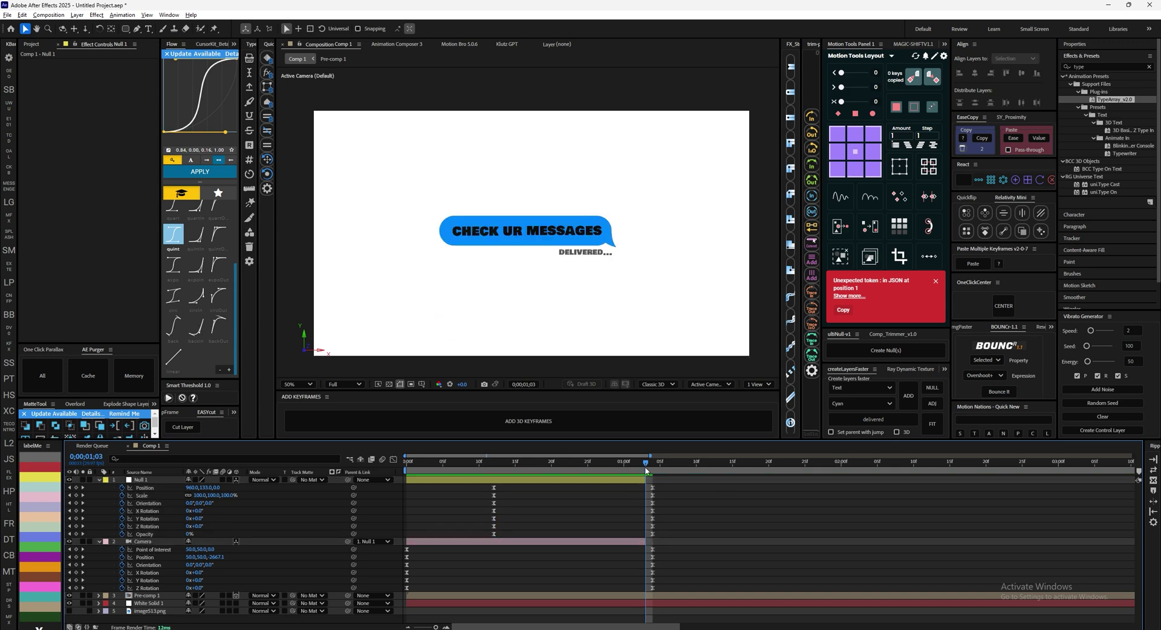
# Step: Split Pre-comp 1 and White Solid 1 at 0;01;03 and delete the parts after the cut
pyautogui.click(644, 593)
pyautogui.hotkey('ctrl', 'shift', 'd')
pyautogui.press('Delete')
pyautogui.click(651, 604)
pyautogui.hotkey('ctrl', 'shift', 'd')
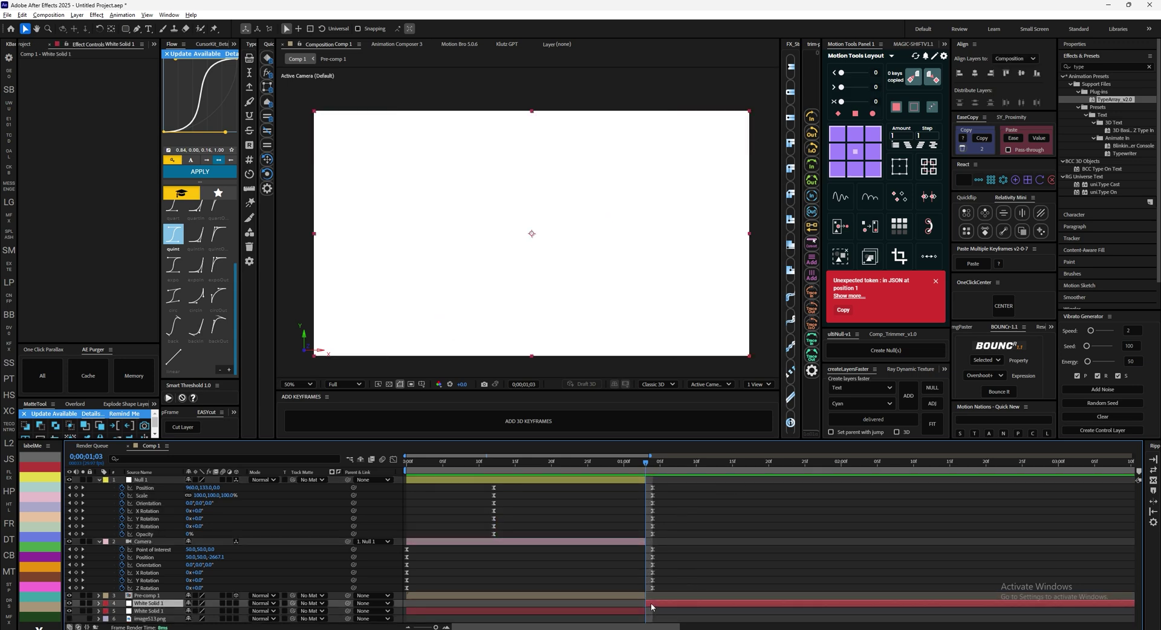
pyautogui.press('Delete')
pyautogui.press('pageup')
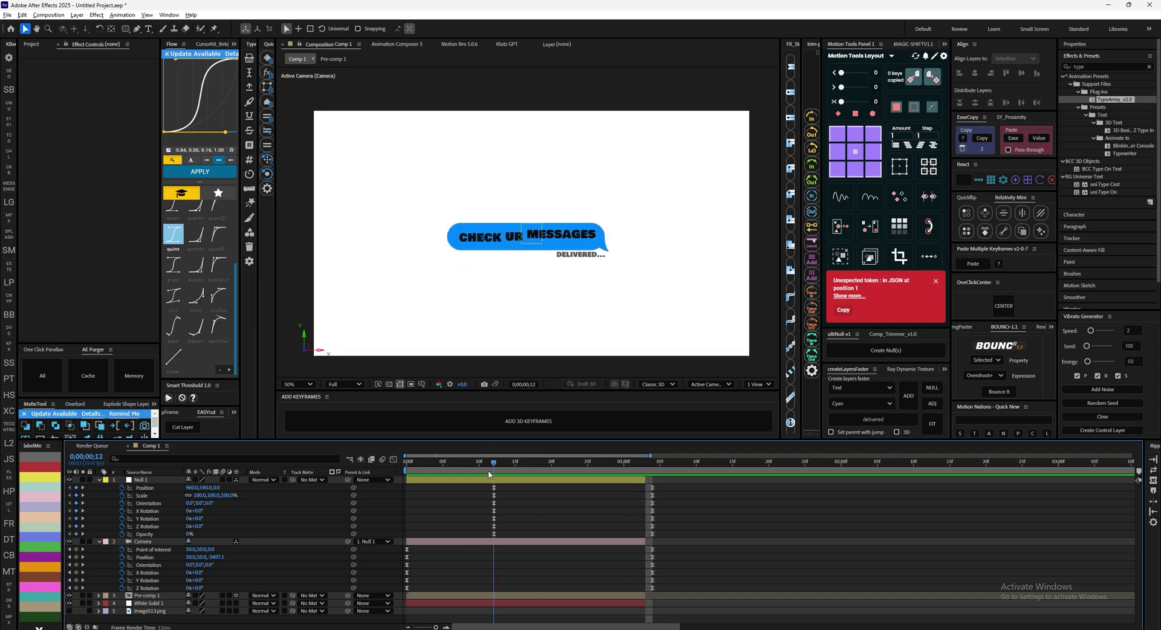
pyautogui.moveTo(642, 484); pyautogui.dragTo(609, 483)
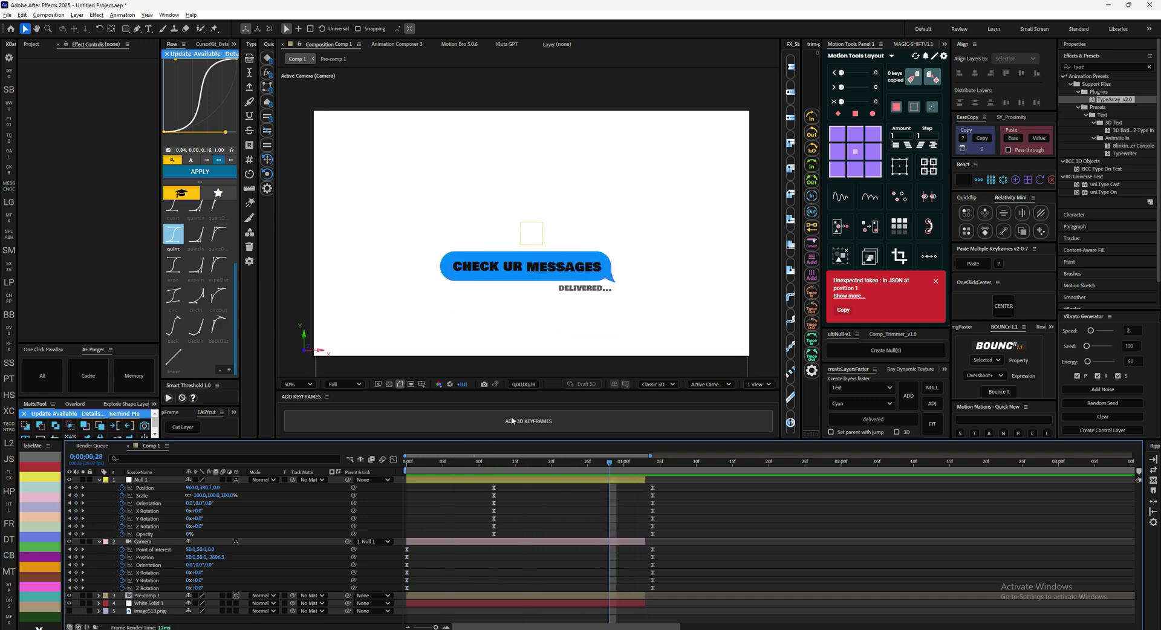
# Step: Switch to the browser and copy the blue and purple abstract wave image from the Unsplash "ios" results
pyautogui.hotkey('alt', 'Tab')
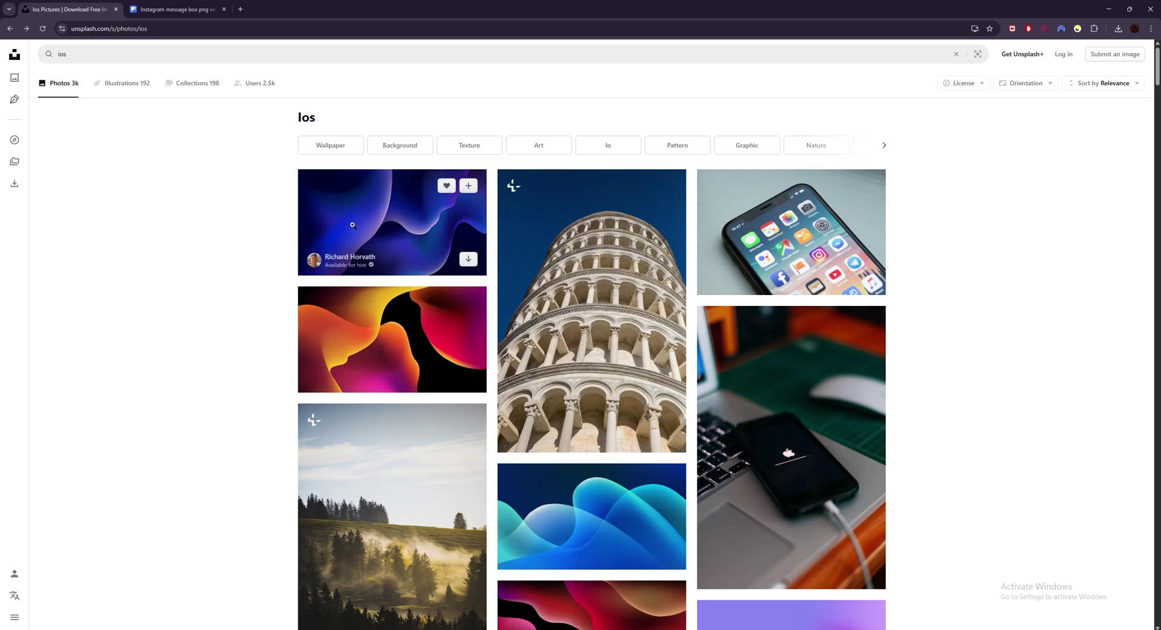
pyautogui.scroll(-2, 283, 248)
pyautogui.scroll(1, 285, 233)
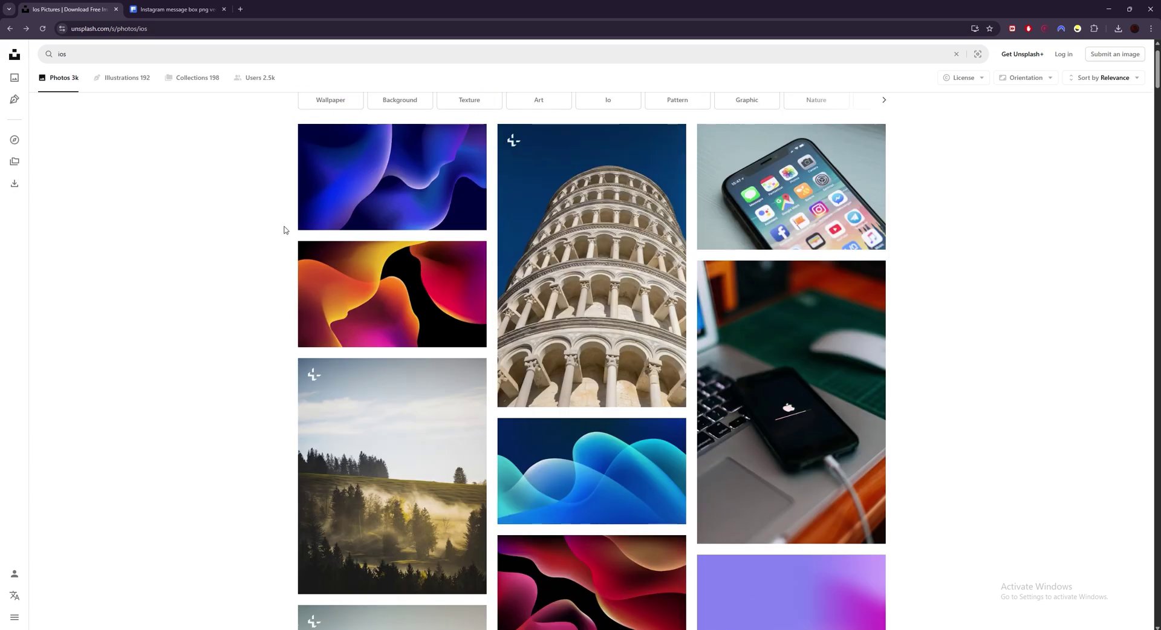
pyautogui.click(121, 233)
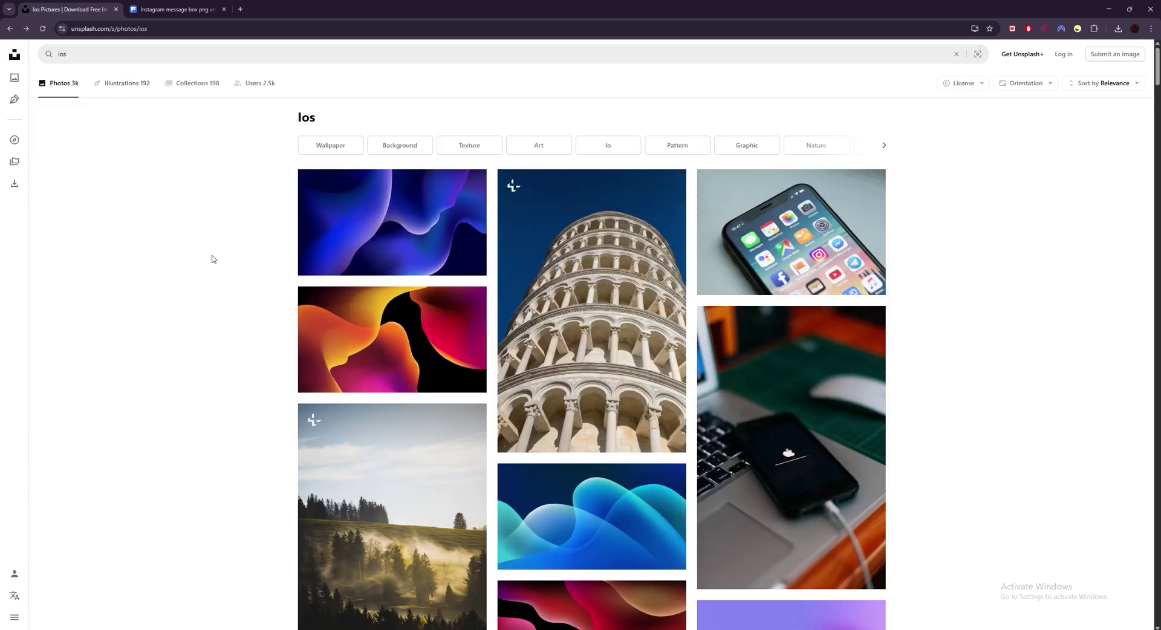
pyautogui.click(296, 233)
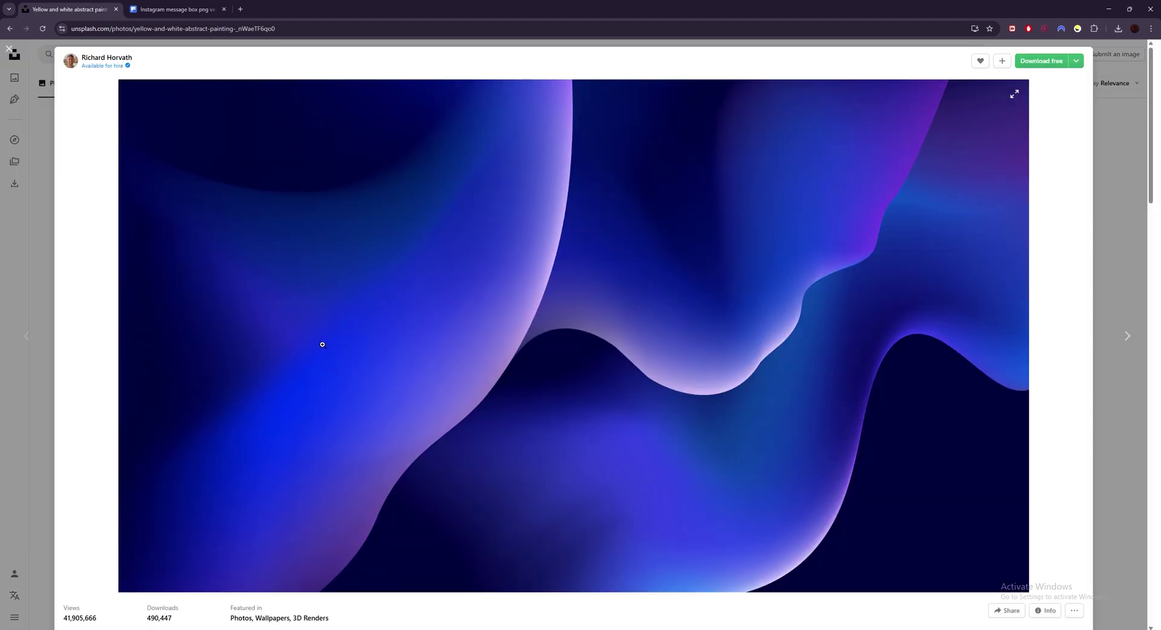
pyautogui.rightClick(323, 343)
pyautogui.click(356, 387)
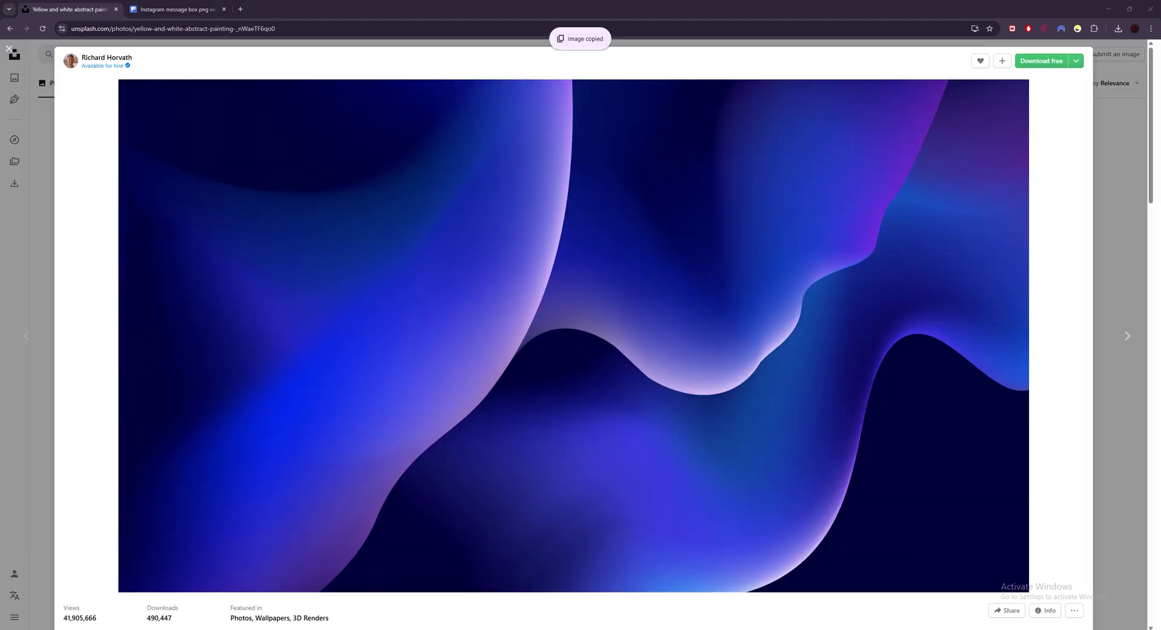
# Step: Return to After Effects and paste the copied wave image into Comp 1 as the background from 0;01;03
pyautogui.hotkey('alt', 'Tab')
pyautogui.click(962, 327)
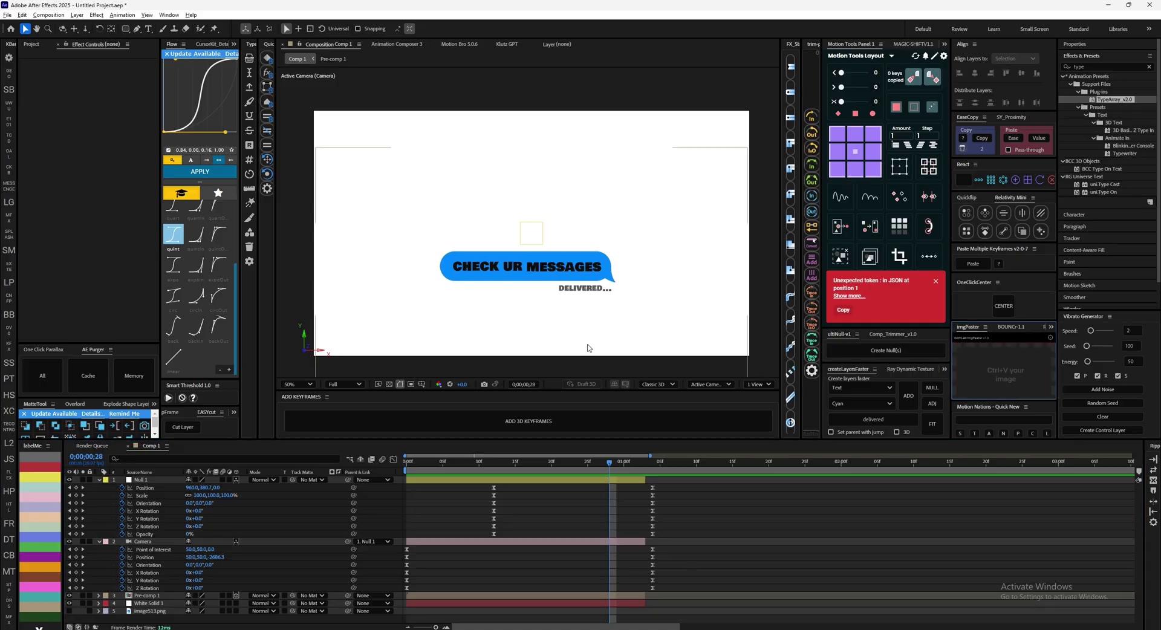
pyautogui.hotkey('ctrl', 'v')
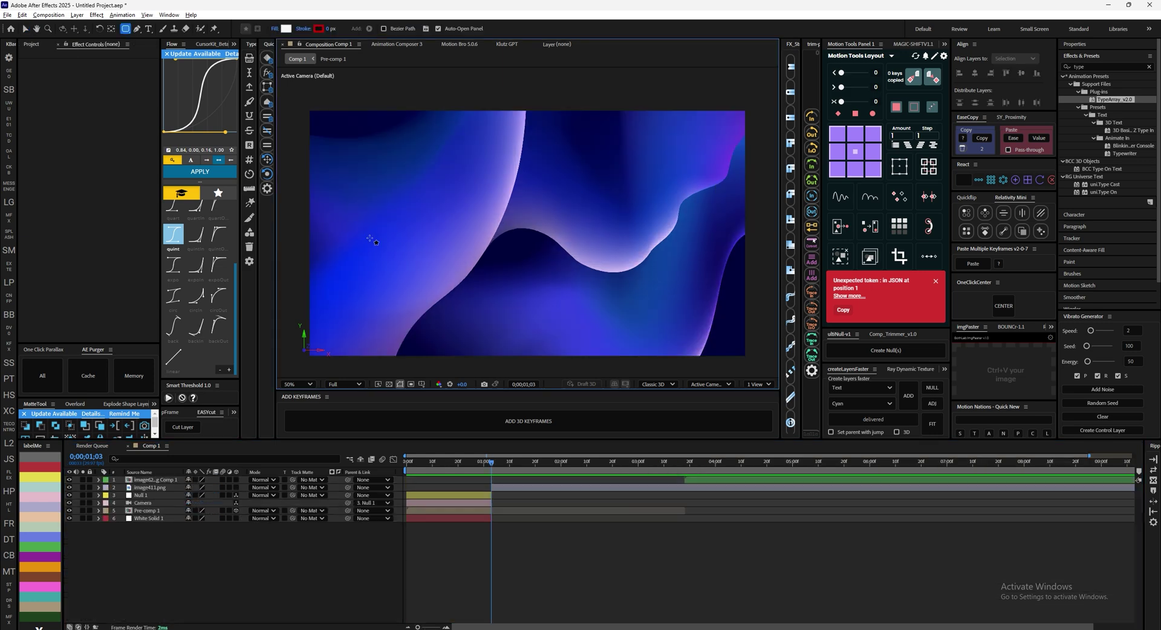
# Step: Draw a centered white rounded rectangle about 1402 by 276 px and pre-compose it with all attributes moved into the new composition
pyautogui.moveTo(371, 237); pyautogui.dragTo(690, 298)
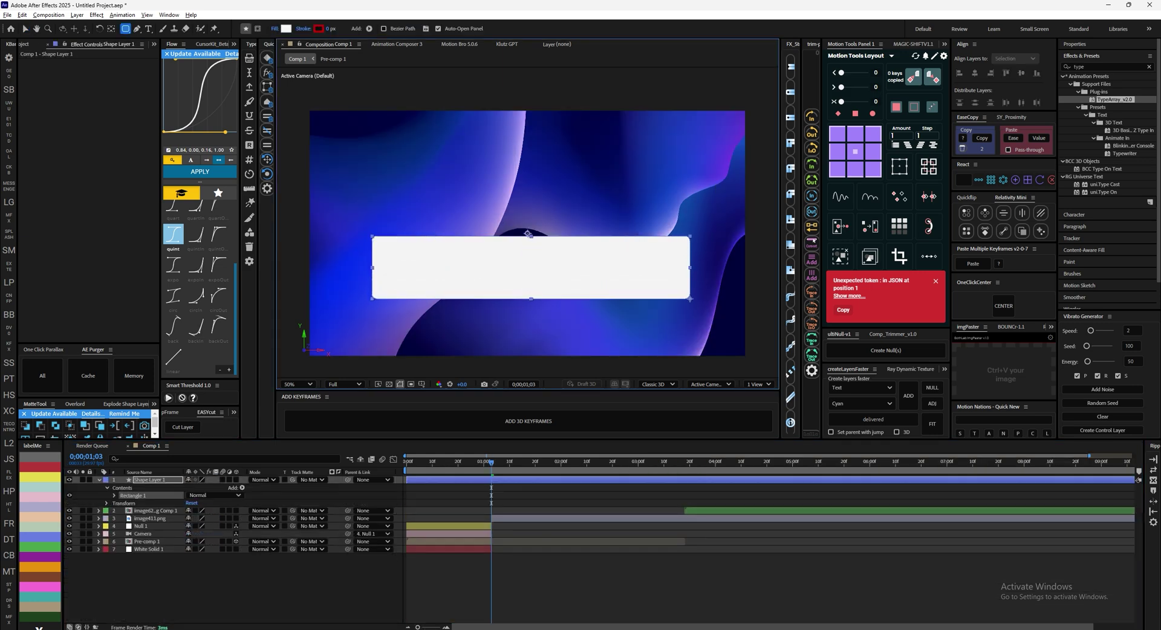
pyautogui.click(855, 151)
pyautogui.click(1021, 73)
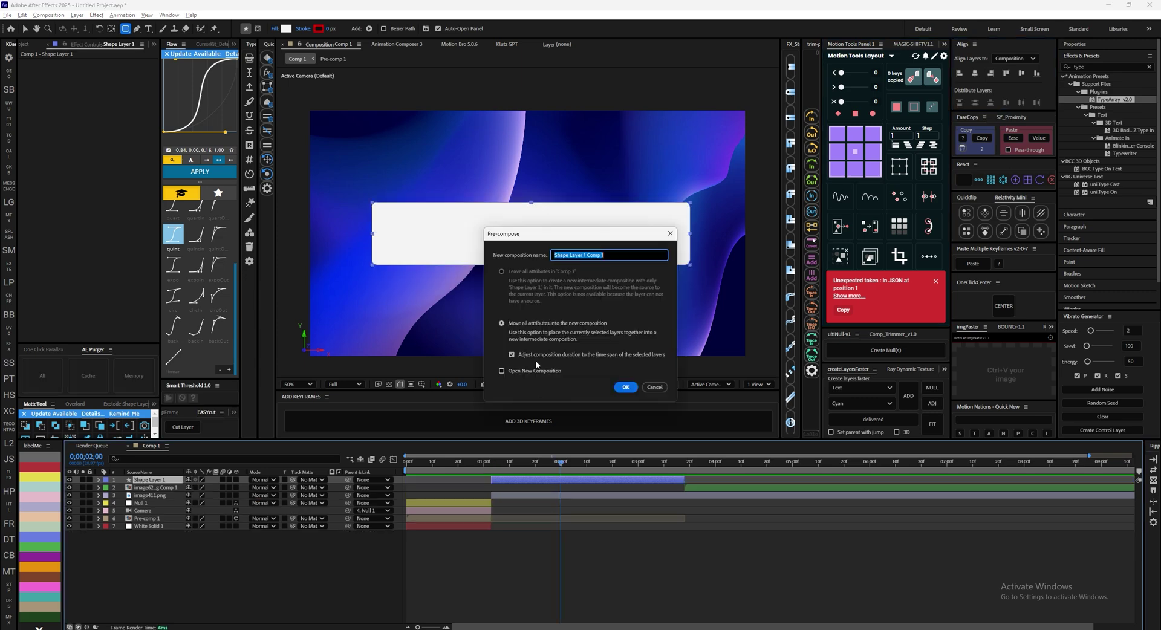
pyautogui.click(536, 330)
pyautogui.click(624, 388)
# Step: Add an adjustment layer above the pre-composed rectangle
pyautogui.click(860, 387)
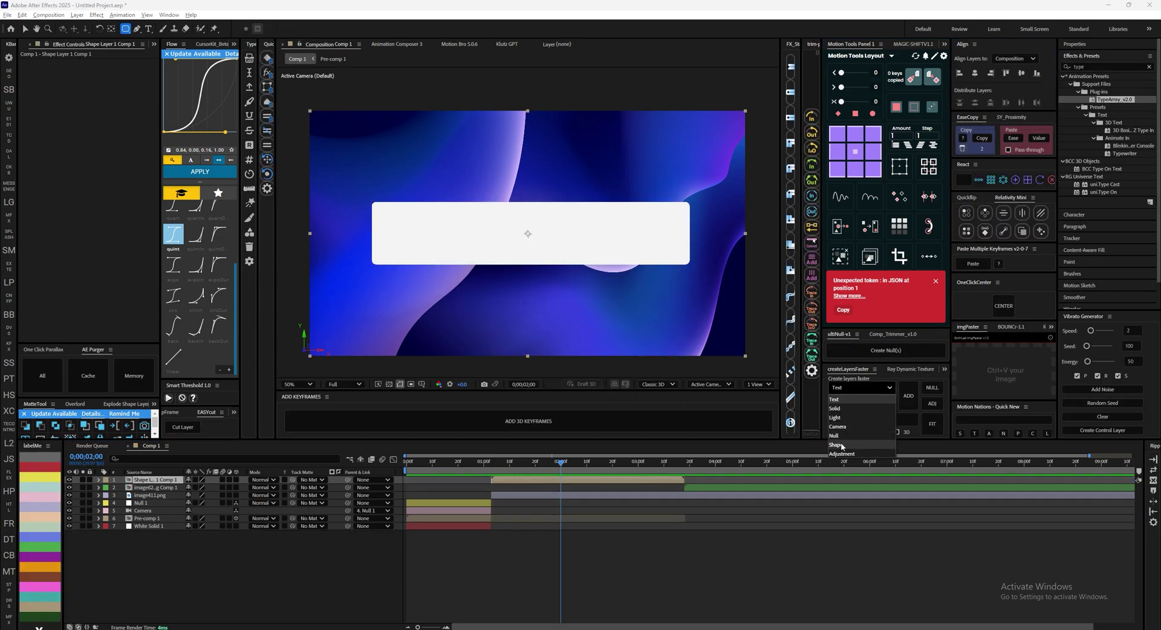
pyautogui.click(838, 445)
pyautogui.click(902, 396)
pyautogui.click(907, 396)
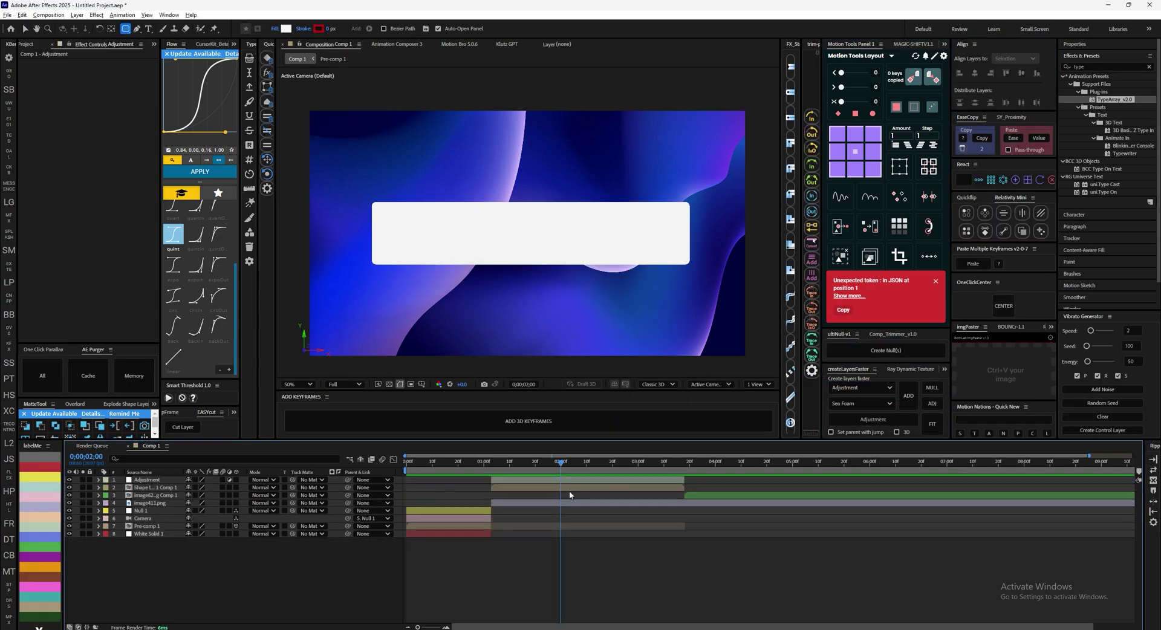
# Step: Search the effects for "chro" and apply VFX Chromatic Displacement to the adjustment layer
pyautogui.click(520, 482)
pyautogui.hotkey('ctrl', 'space')
pyautogui.write('chro')
pyautogui.click(476, 482)
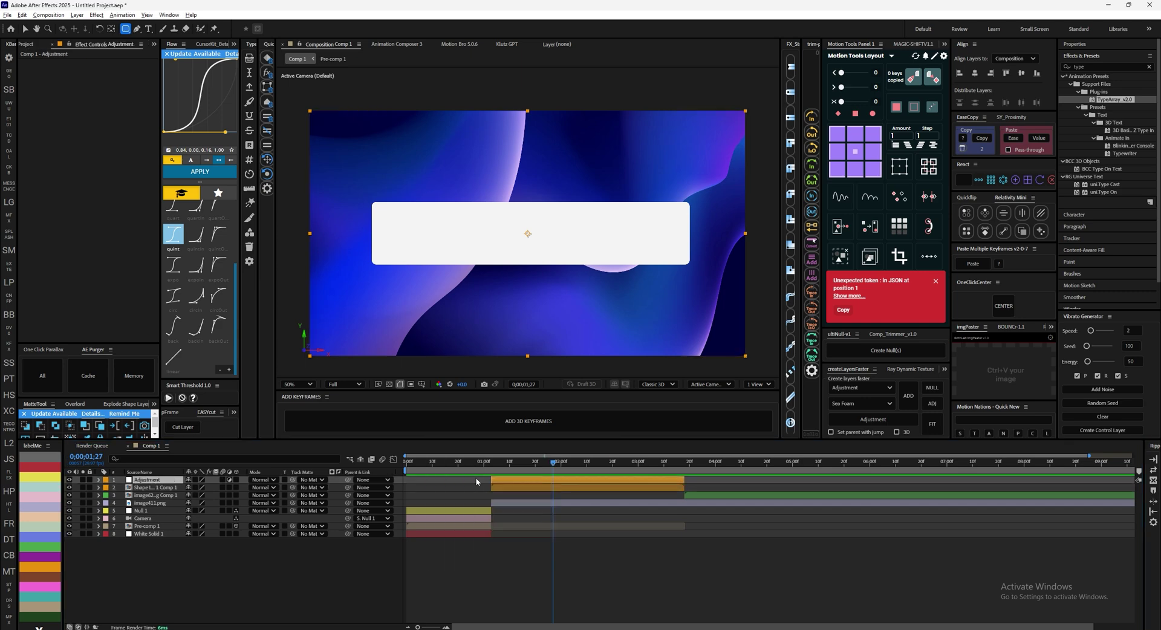
# Step: Use the hidden Shape Layer 1 Comp 1 as the effect's displacement layer and adjust the displacement softening
pyautogui.click(109, 99)
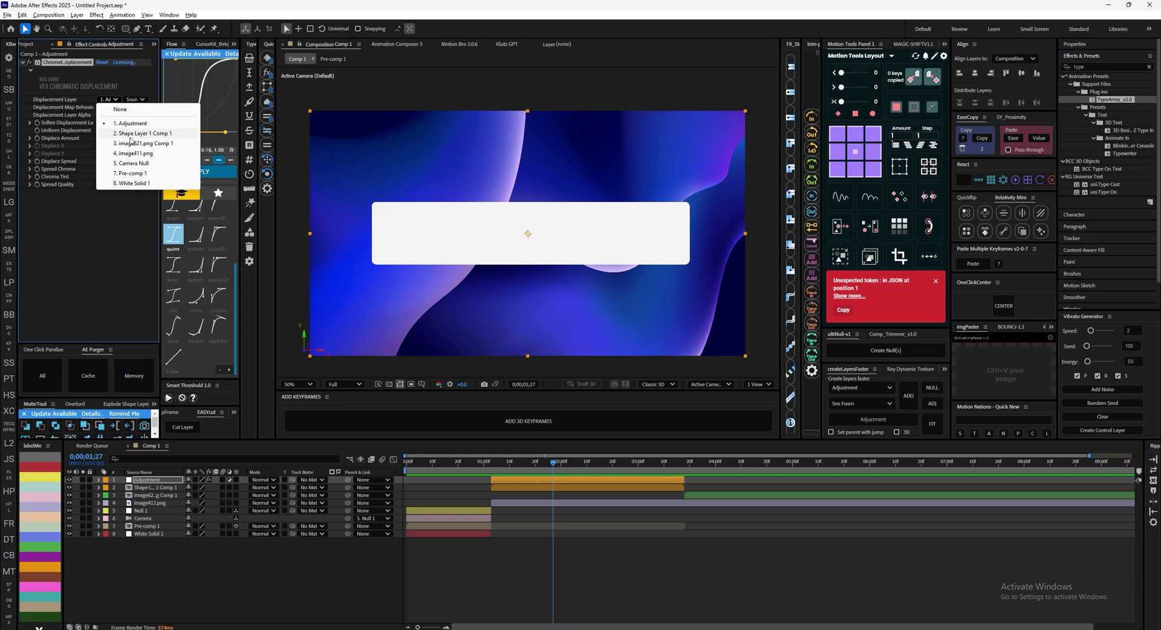
pyautogui.click(139, 133)
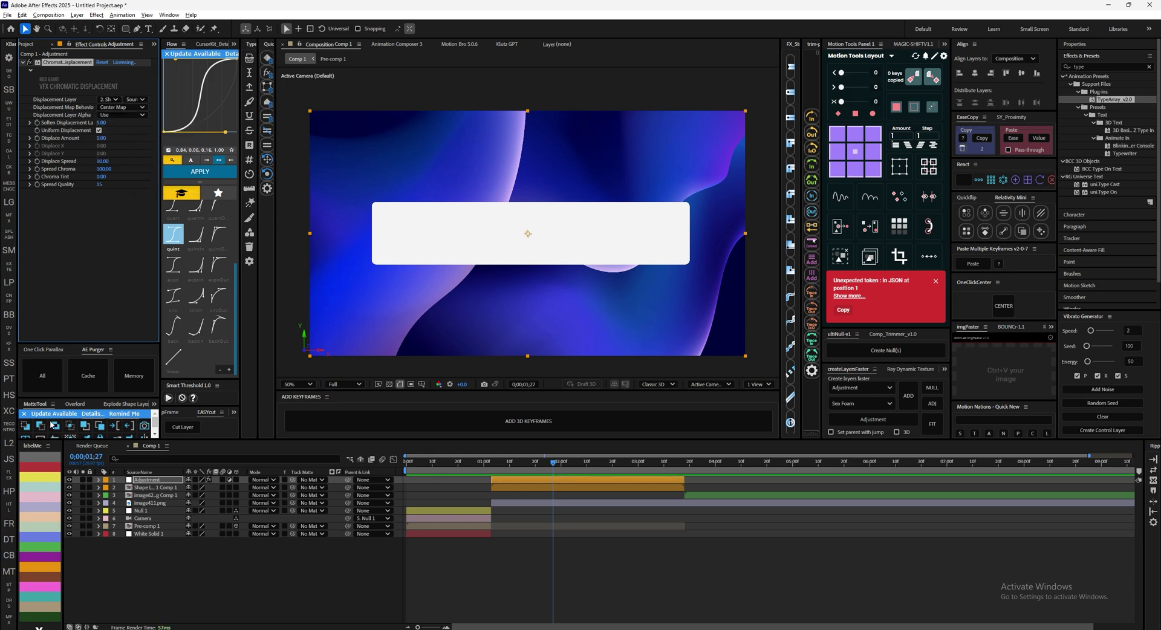
pyautogui.click(69, 487)
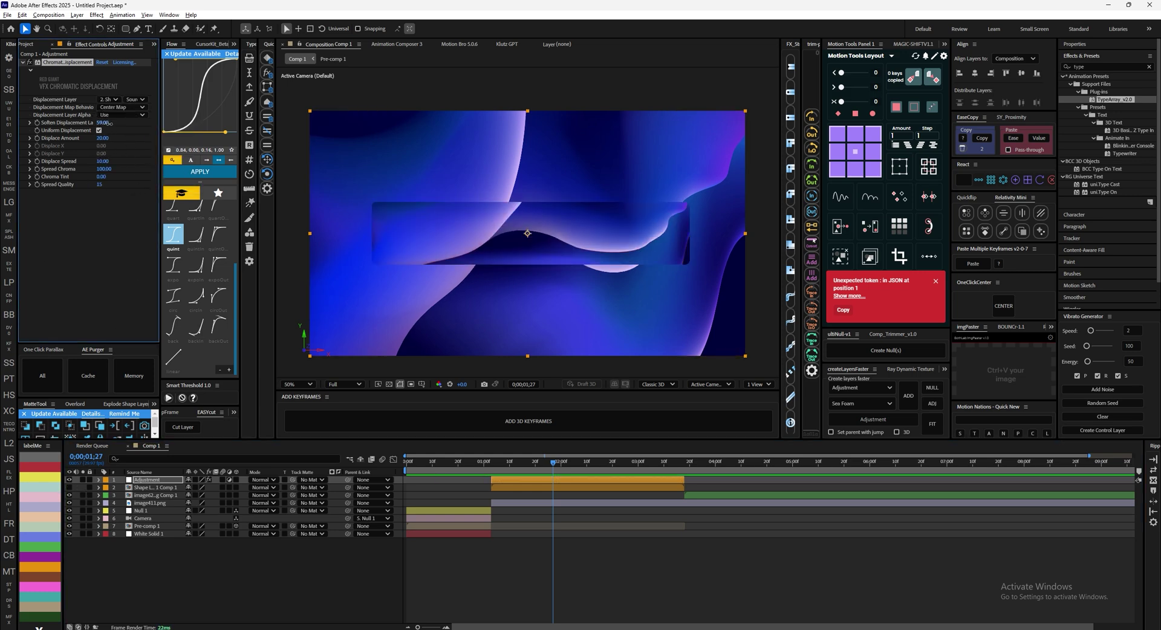
pyautogui.moveTo(101, 122); pyautogui.dragTo(89, 132)
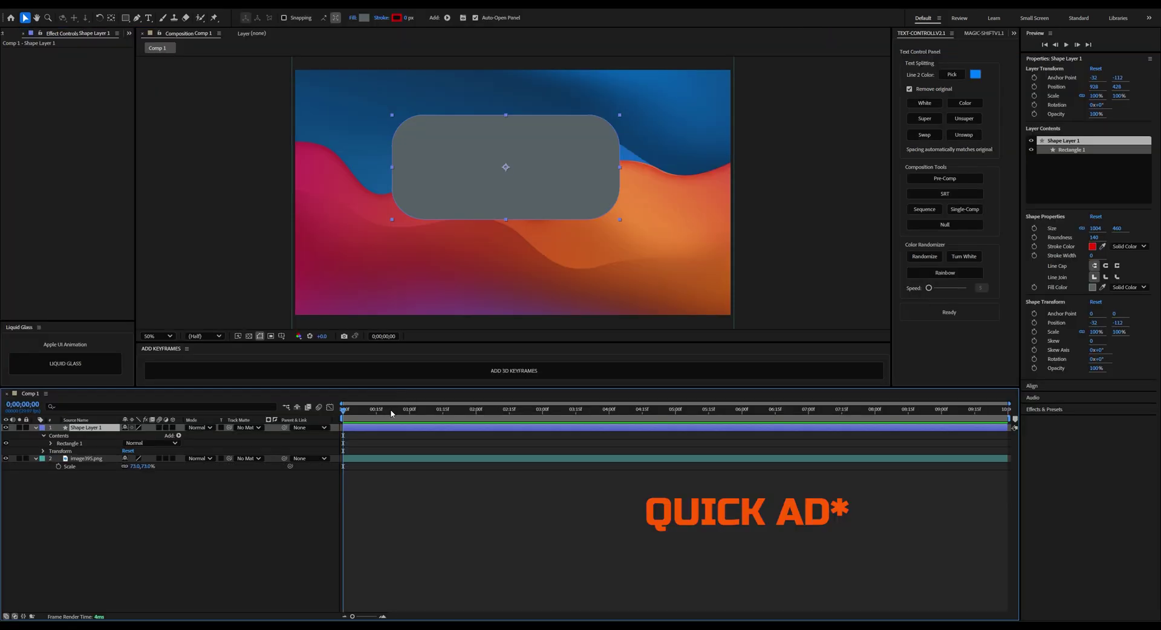
# Step: Apply the Liquid Glass effect to the gray rounded rectangle over the orange and blue wallpaper at 0;01;22
pyautogui.moveTo(396, 409); pyautogui.dragTo(459, 410)
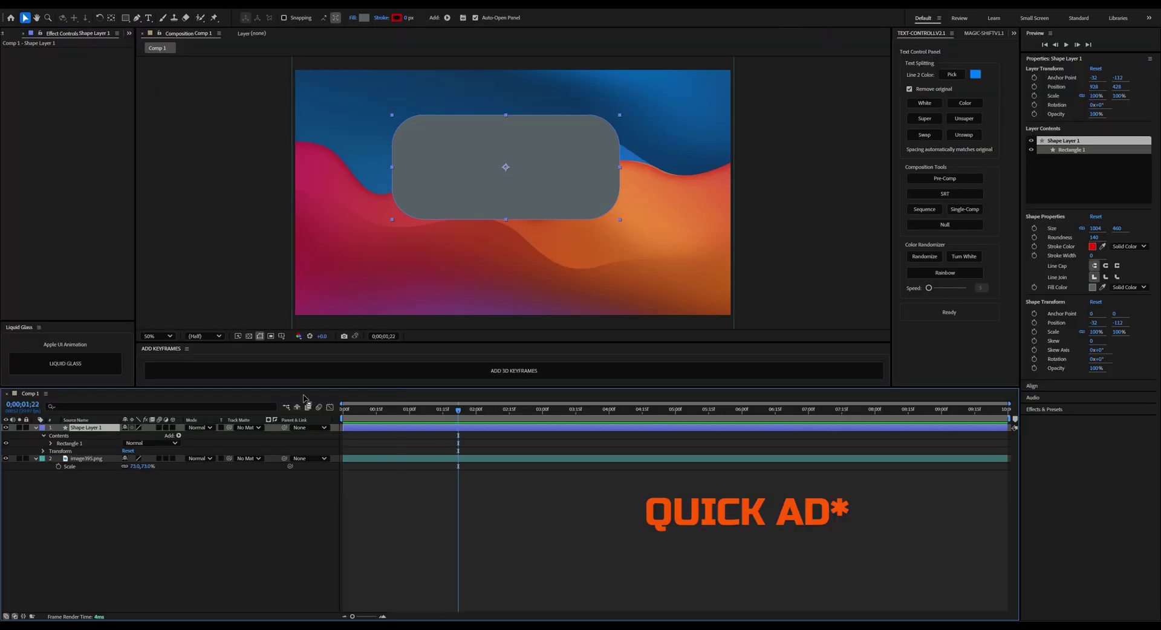
pyautogui.click(464, 443)
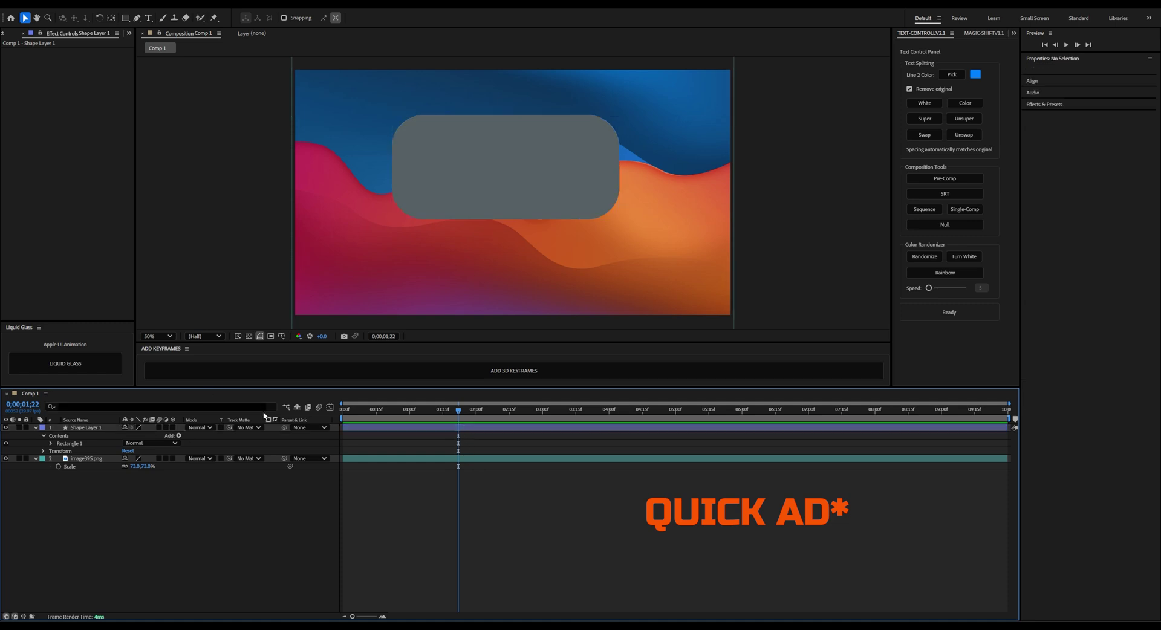
pyautogui.click(384, 429)
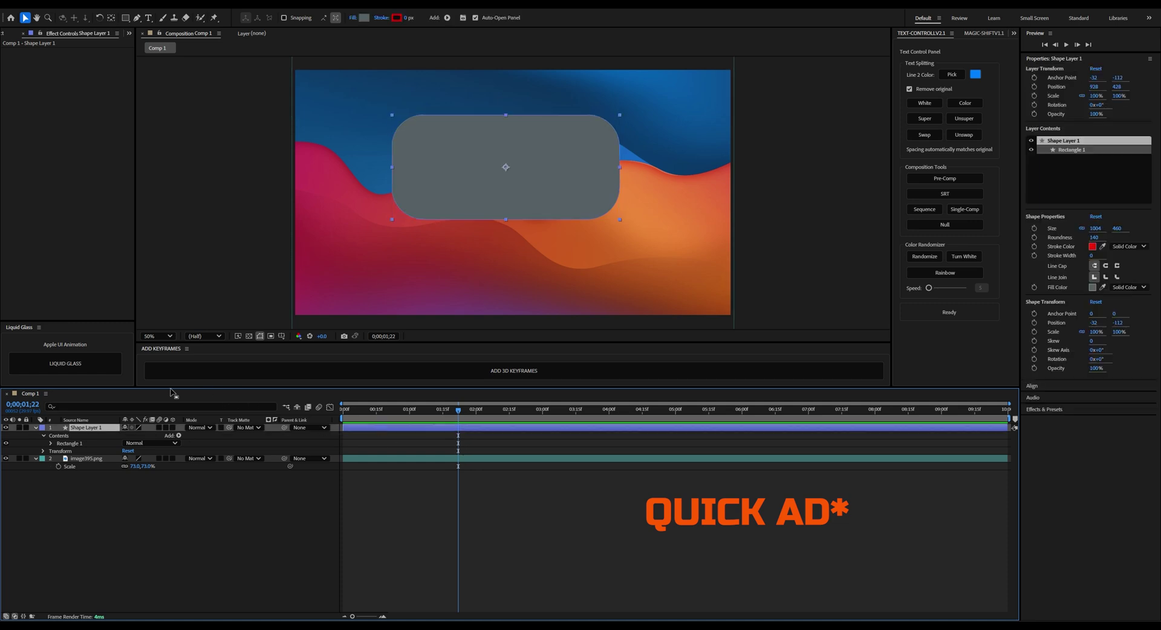
pyautogui.click(83, 368)
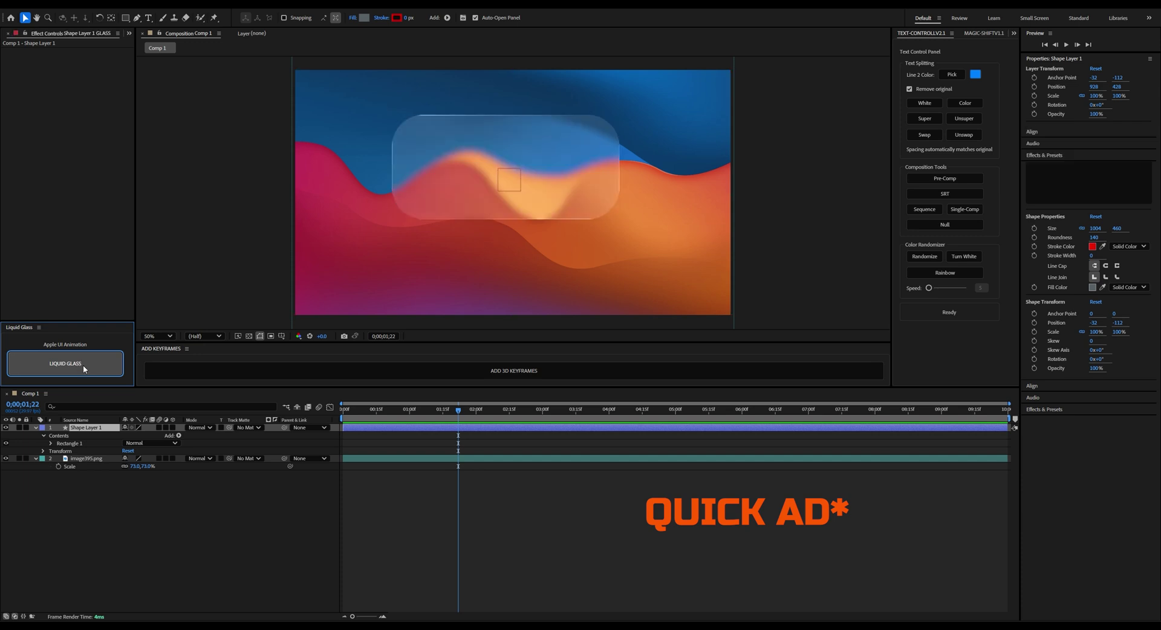
pyautogui.click(644, 342)
pyautogui.click(466, 427)
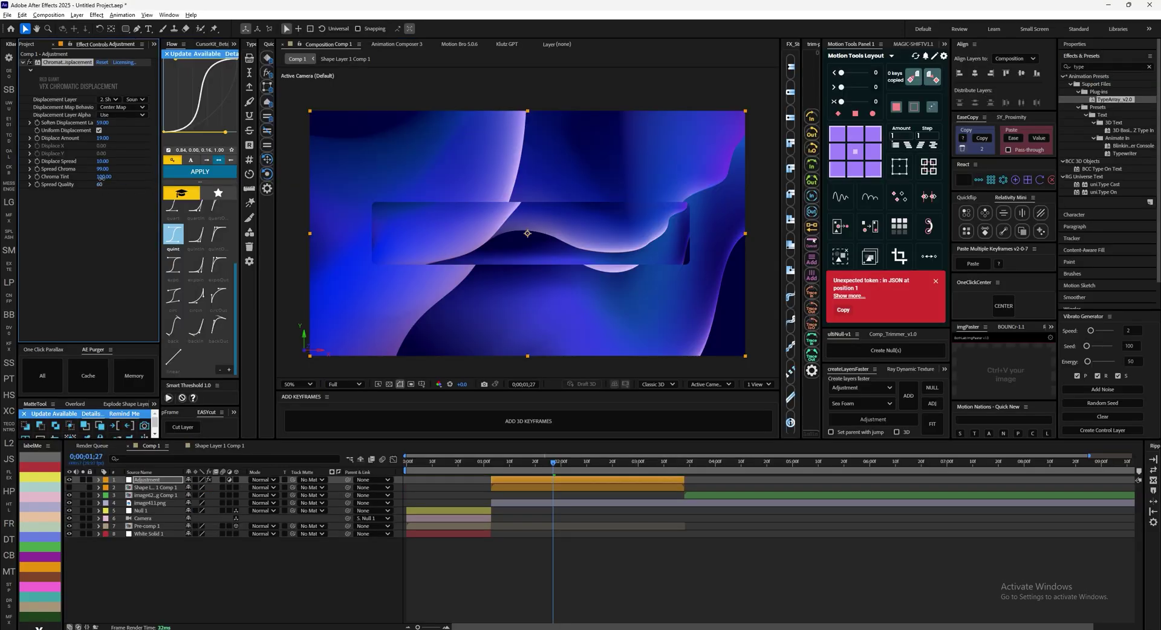
# Step: Move the white rectangle down to about Y 712 inside its pre-composition and return to Comp 1
pyautogui.doubleClick(525, 487)
pyautogui.click(543, 480)
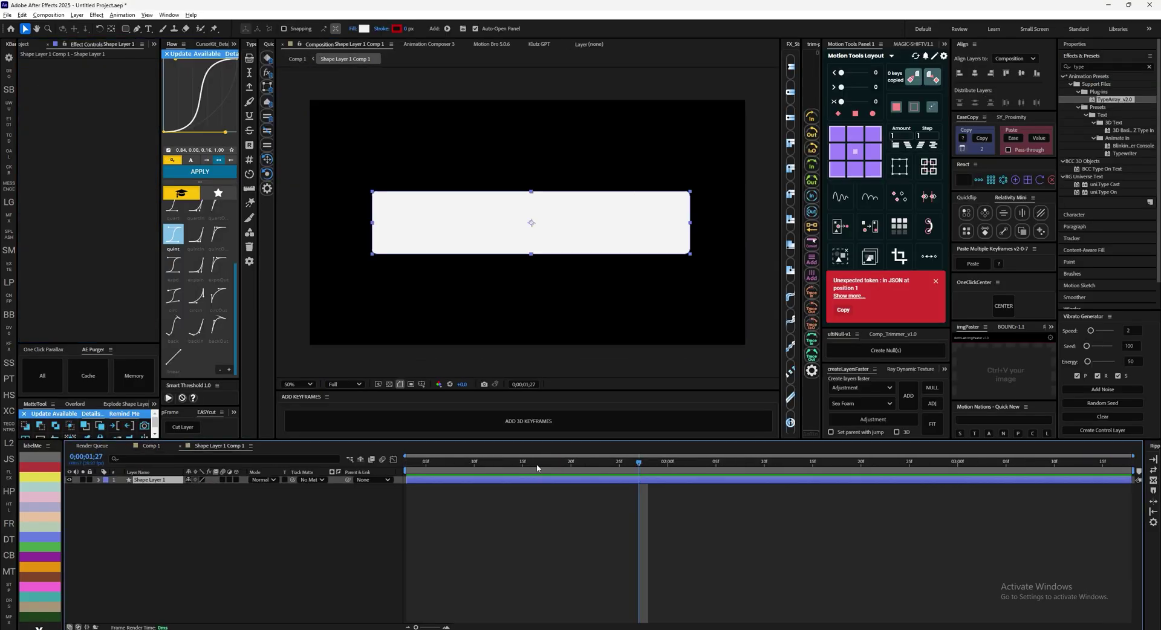
pyautogui.click(531, 463)
pyautogui.click(531, 489)
pyautogui.click(530, 480)
pyautogui.moveTo(543, 229); pyautogui.dragTo(543, 268)
pyautogui.click(289, 60)
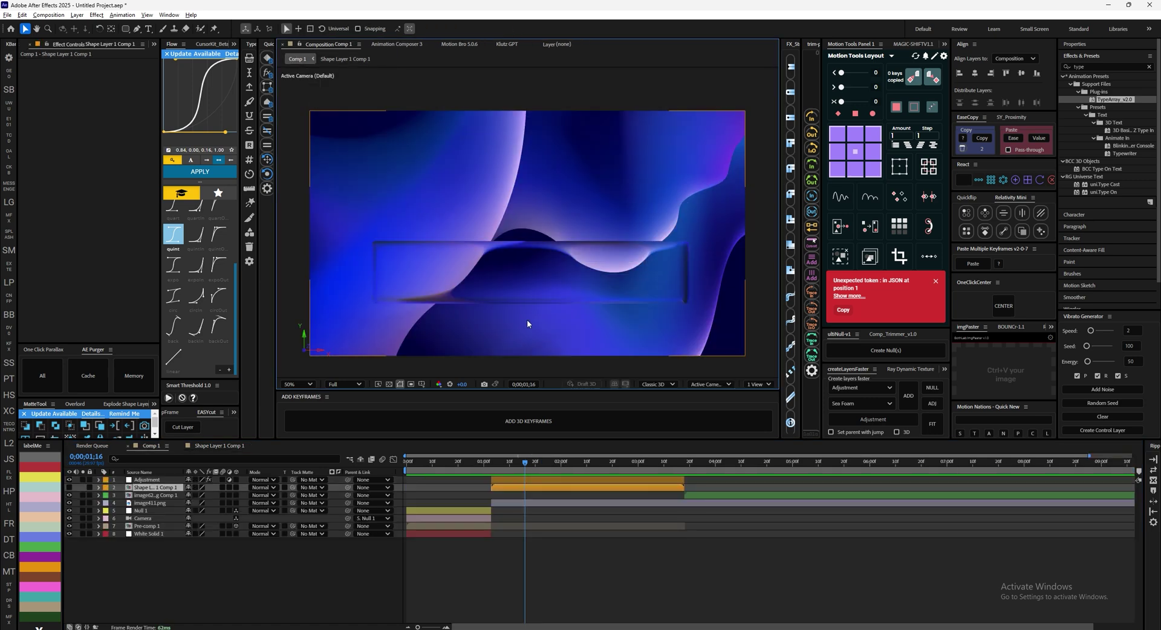
# Step: Set Size and Roundness keyframes for the rectangle at the start of its pre-composition, 0;01;03
pyautogui.doubleClick(529, 486)
pyautogui.moveTo(531, 462); pyautogui.dragTo(404, 462)
pyautogui.click(441, 492)
pyautogui.click(431, 479)
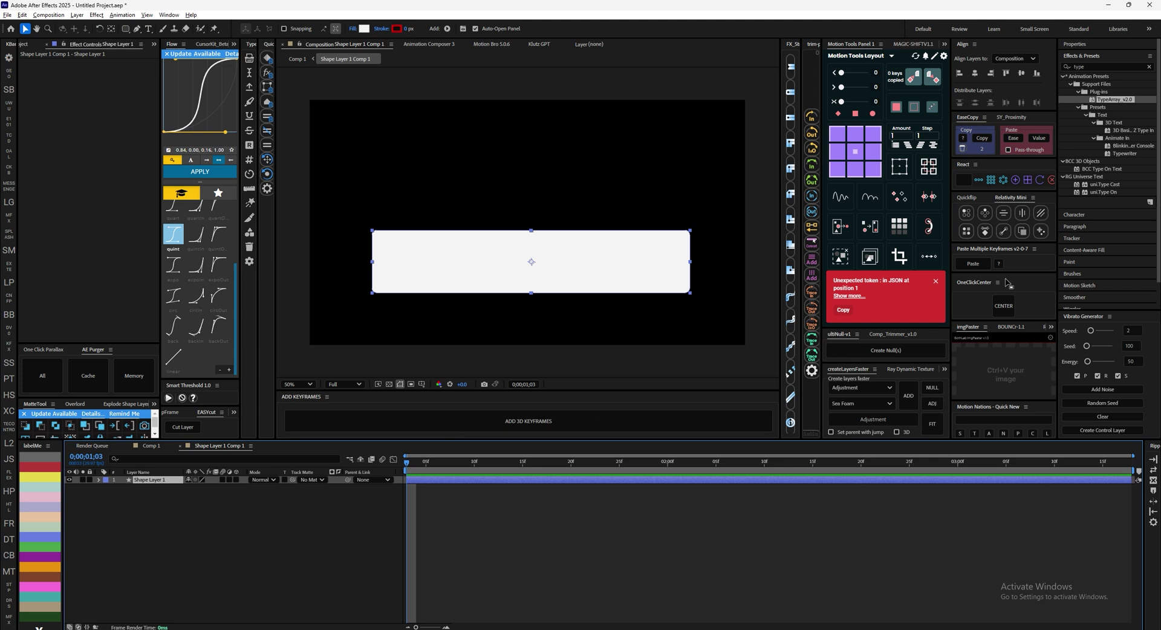
pyautogui.click(1081, 44)
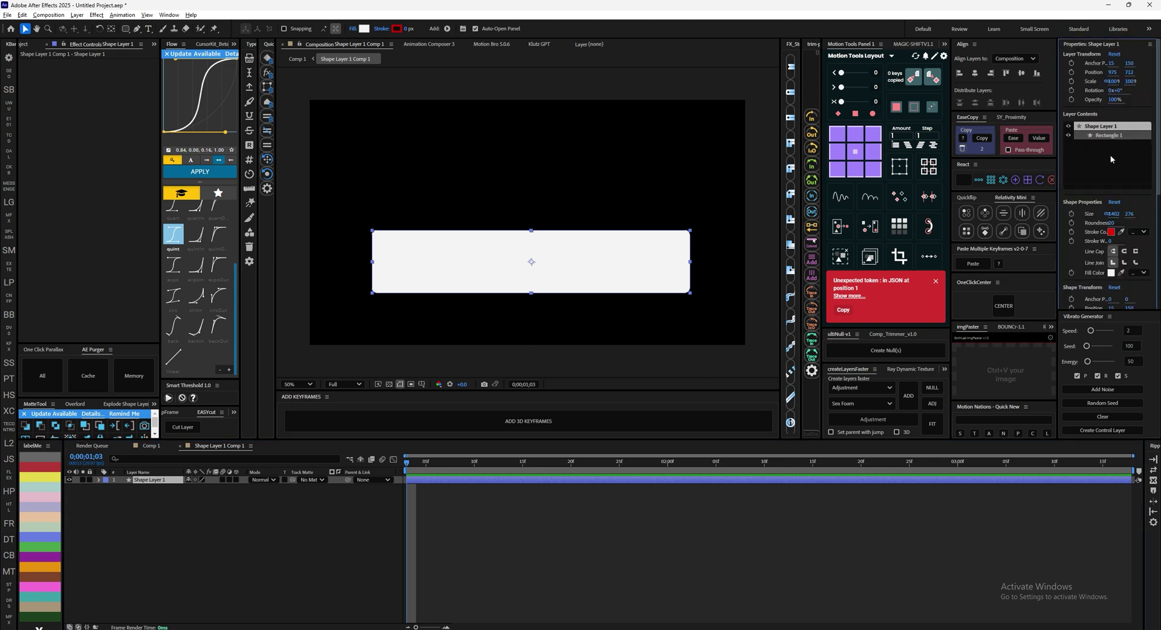
pyautogui.click(1071, 214)
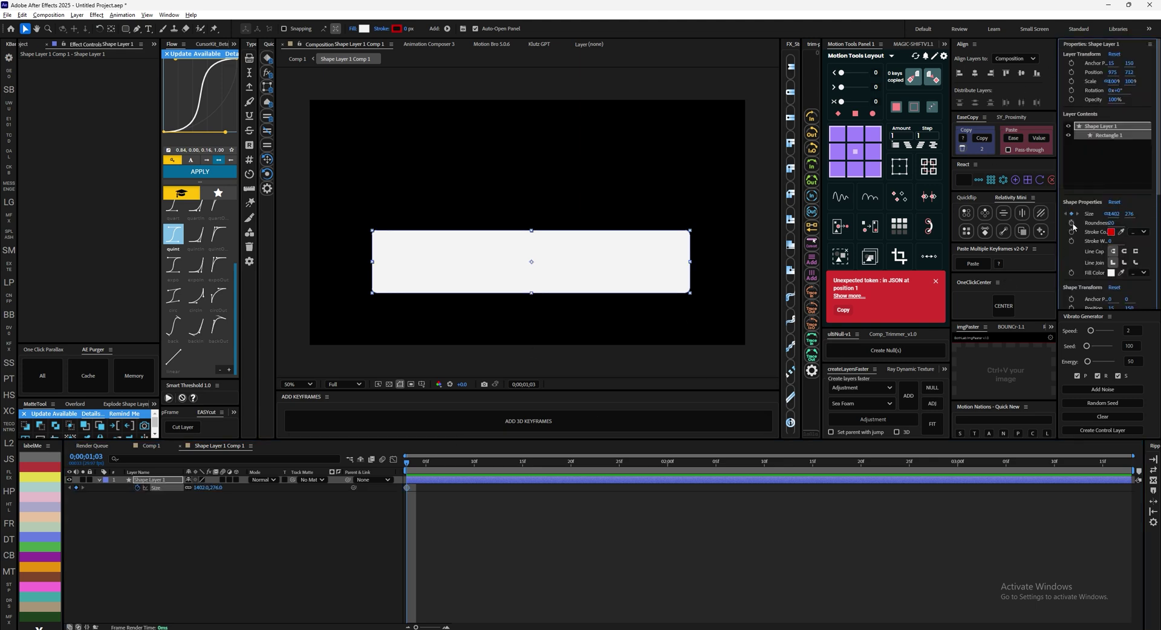
pyautogui.click(1072, 223)
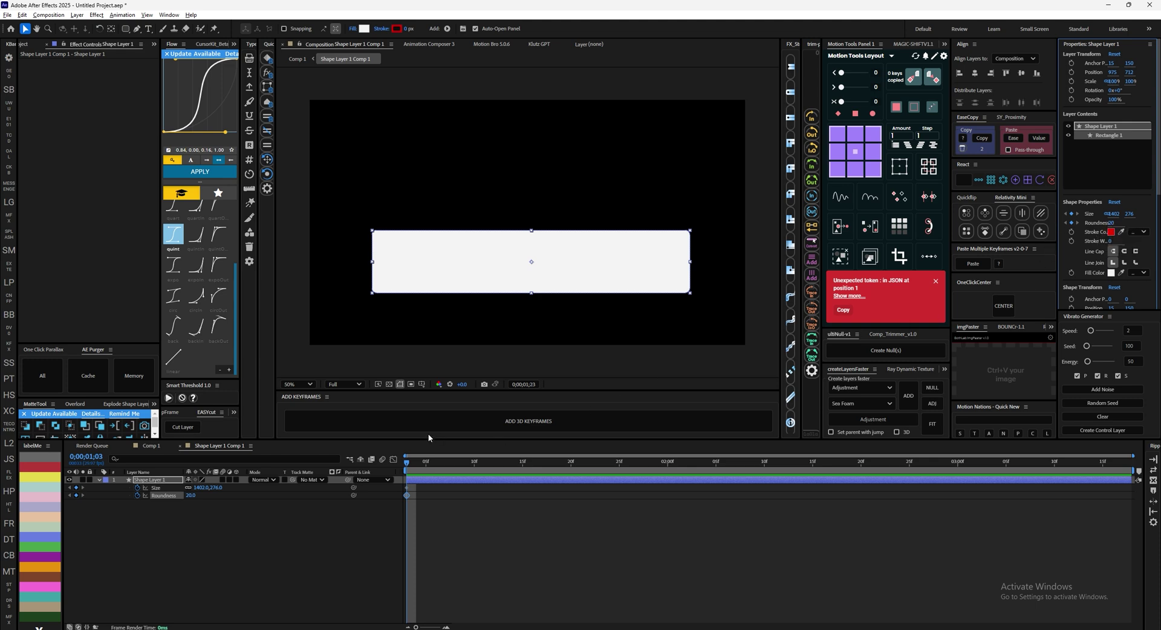
# Step: Add 3D transform keyframes to the rectangle layer at 0;01;23
pyautogui.click(345, 461)
pyautogui.hotkey('shift', 'pagedown')
pyautogui.hotkey('shift', 'pagedown')
pyautogui.click(527, 422)
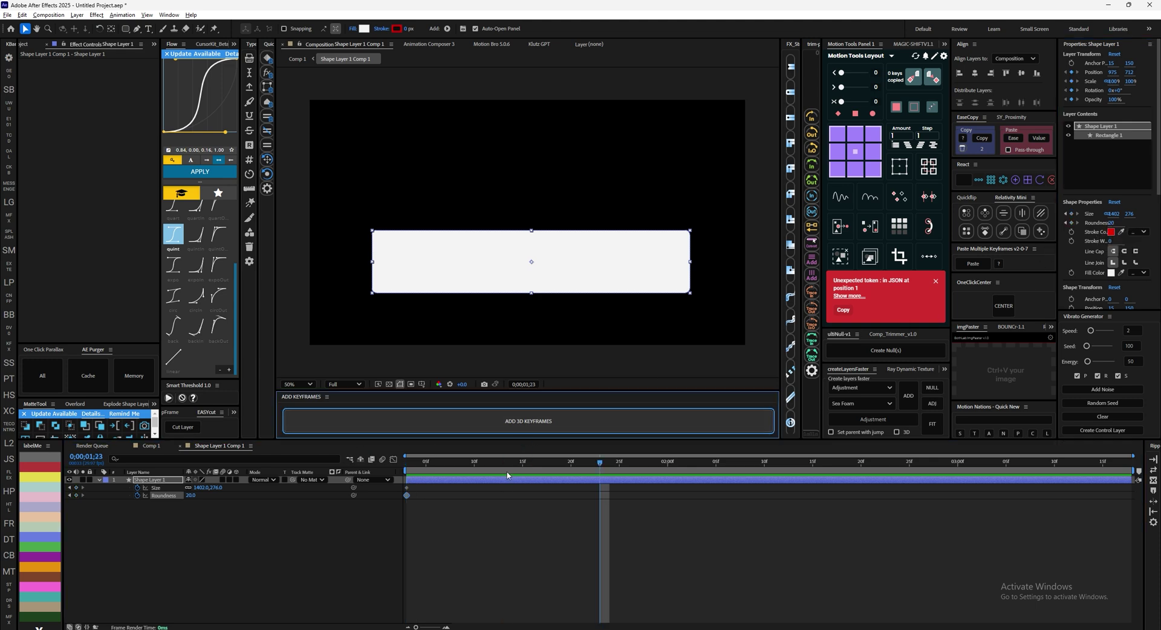
# Step: Set the rectangle's starting Size keyframe at 0;01;03 to 0 wide and increase the Roundness on its starting keyframe
pyautogui.moveTo(507, 463); pyautogui.dragTo(407, 462)
pyautogui.click(428, 506)
pyautogui.click(407, 487)
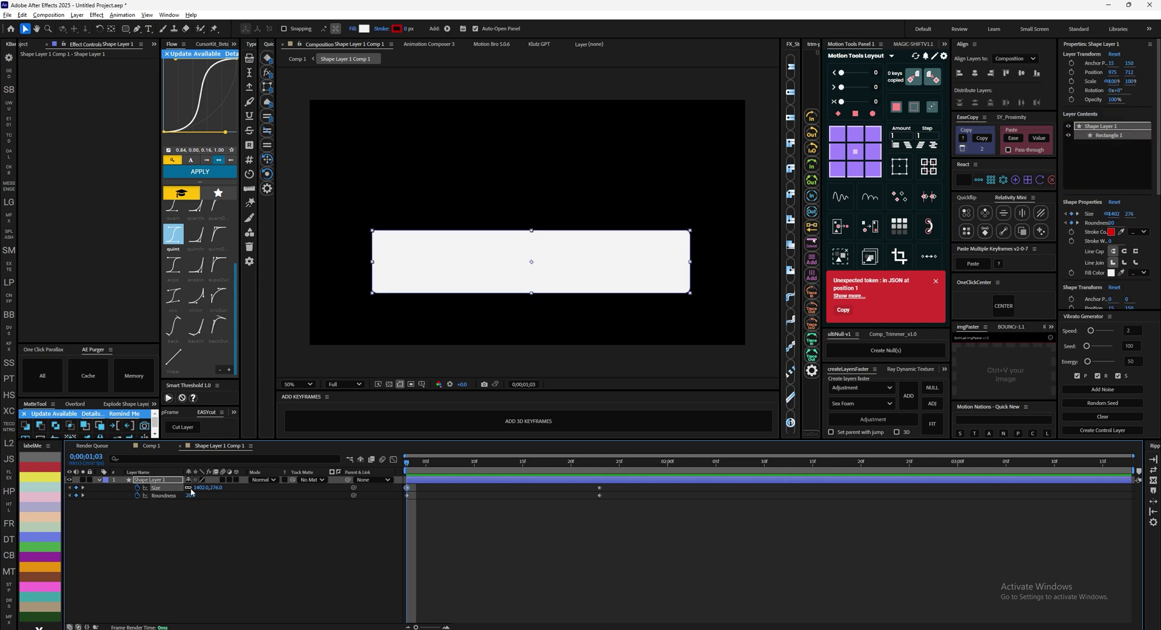
pyautogui.moveTo(191, 491); pyautogui.dragTo(101, 499)
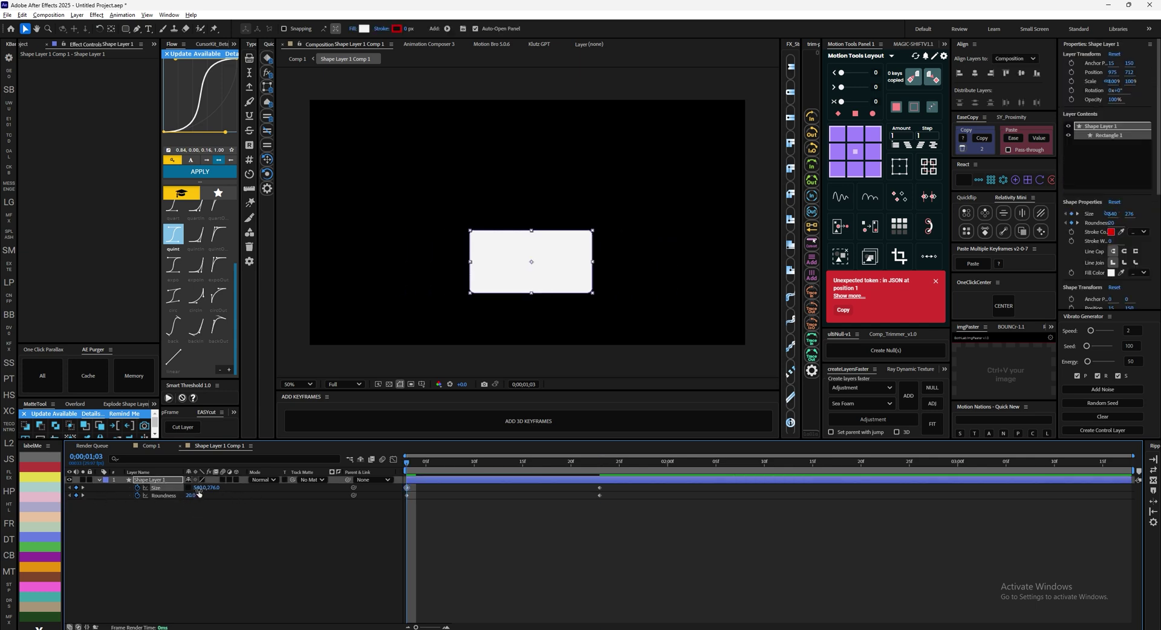
pyautogui.moveTo(199, 489); pyautogui.dragTo(149, 491)
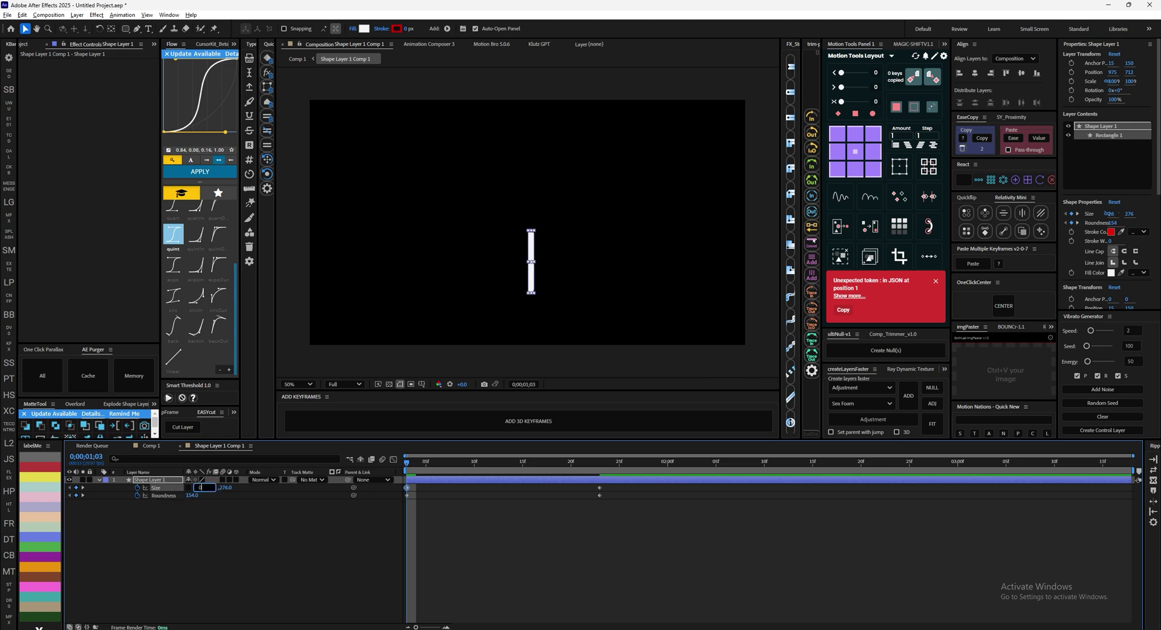
pyautogui.click(326, 529)
# Step: Preview the rectangle's growth and apply the 0.84, 0.00, 0.16, 1.00 ease curve to its starting Size and Roundness keyframes
pyautogui.moveTo(411, 462); pyautogui.dragTo(292, 444)
pyautogui.press('space')
pyautogui.press('space')
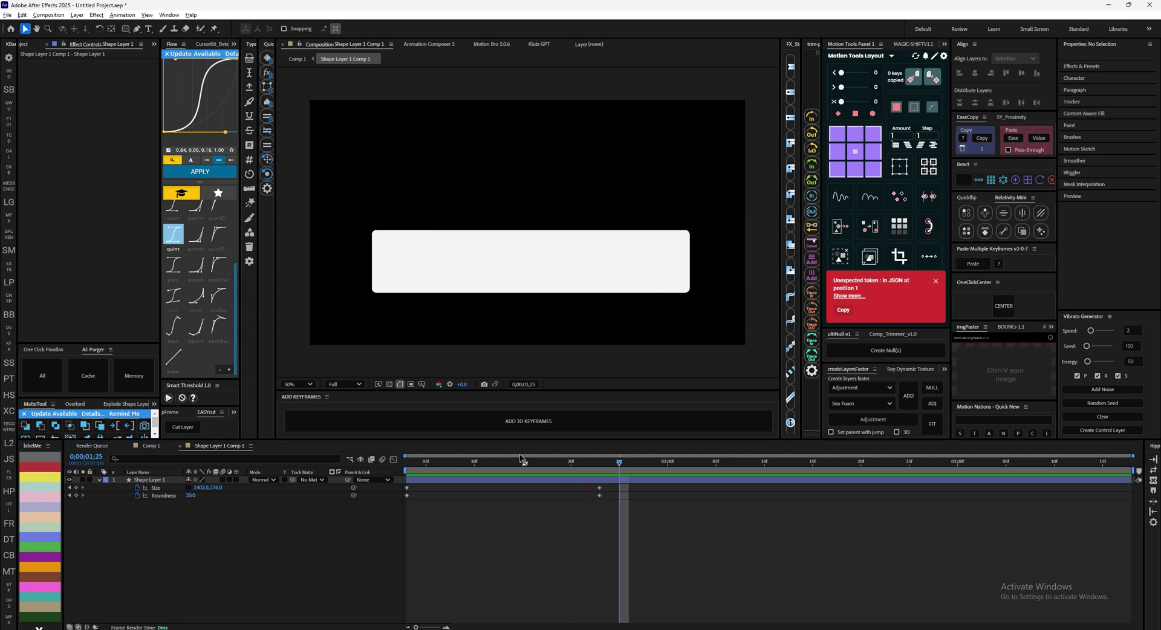
pyautogui.moveTo(517, 461); pyautogui.dragTo(344, 469)
pyautogui.press('space')
pyautogui.moveTo(454, 510); pyautogui.dragTo(400, 484)
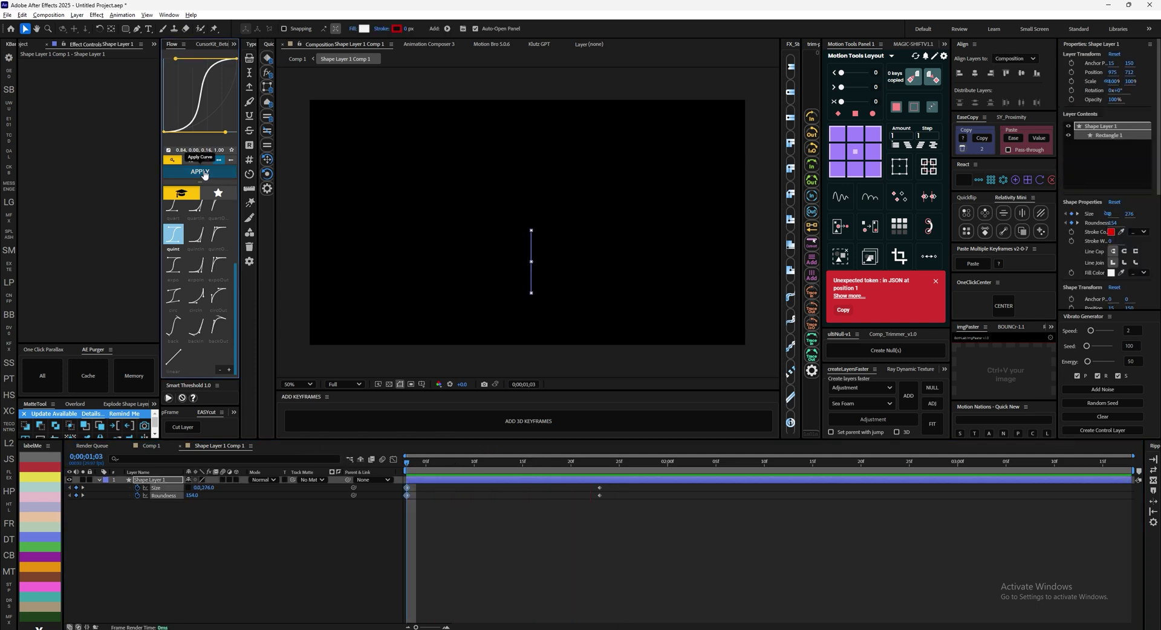
pyautogui.click(204, 174)
# Step: Apply the BOUNCr Overshoot+ expression to the rectangle's ending Size and Roundness keyframes at 0;01;23 and preview it
pyautogui.click(610, 463)
pyautogui.click(616, 514)
pyautogui.moveTo(609, 463); pyautogui.dragTo(599, 463)
pyautogui.moveTo(618, 511); pyautogui.dragTo(582, 483)
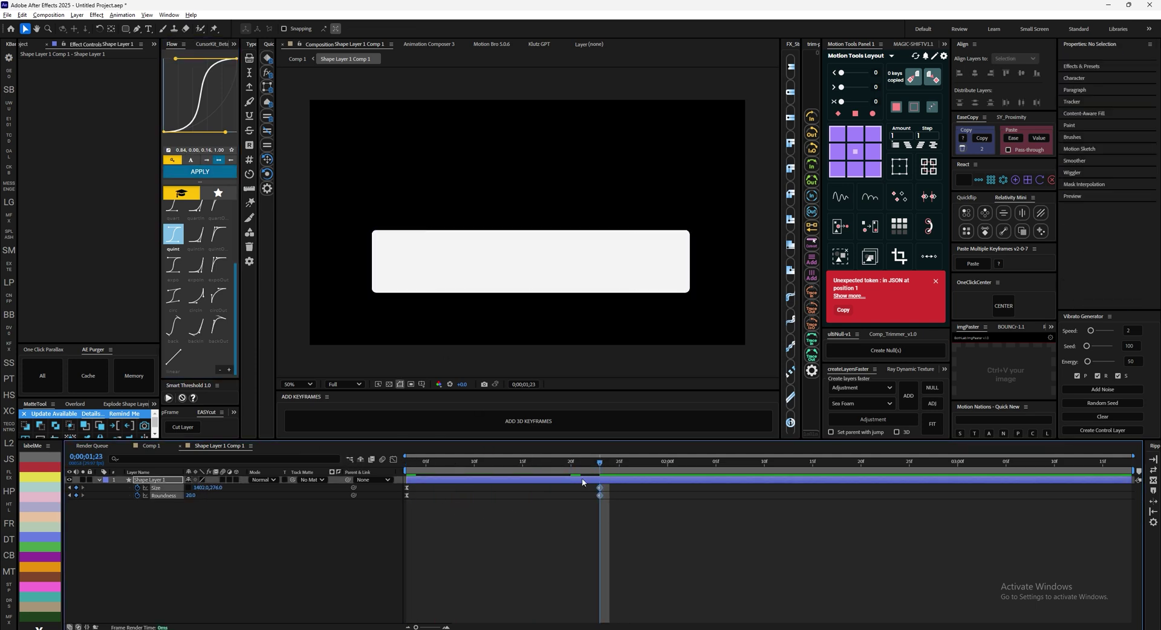
pyautogui.click(1009, 326)
pyautogui.click(999, 391)
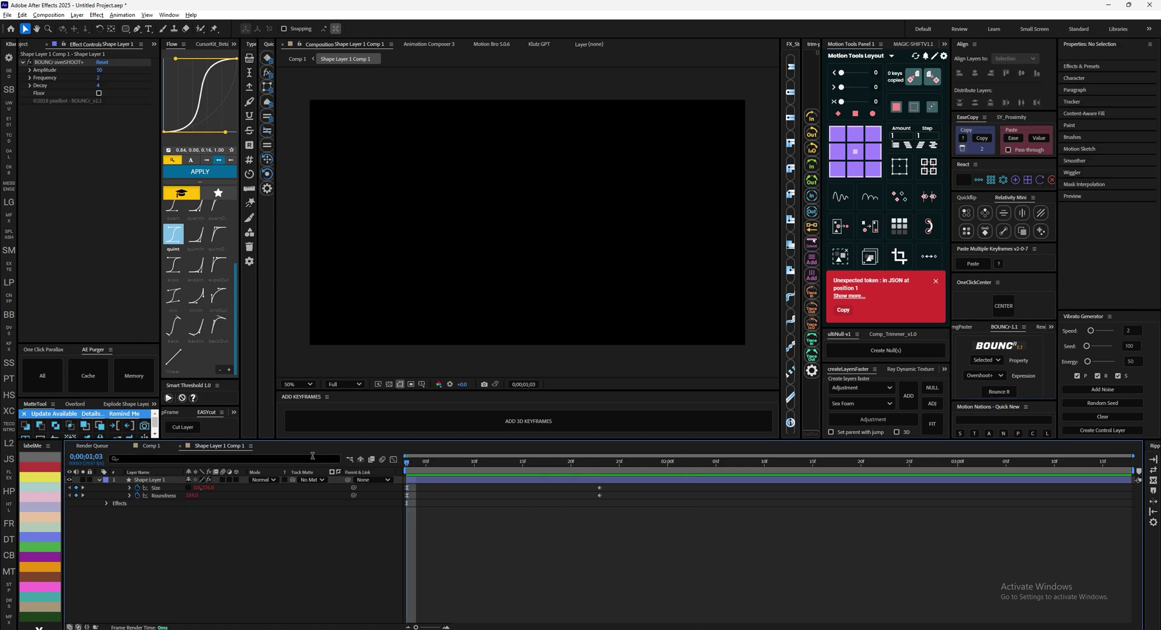
pyautogui.press('space')
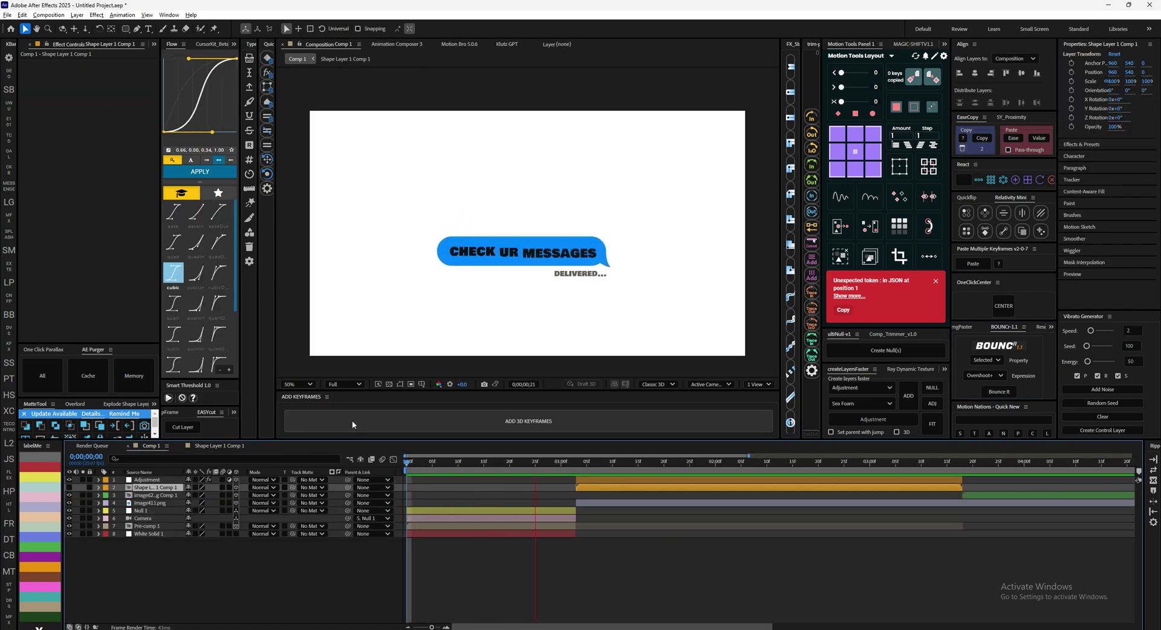
# Step: Shift the rectangle pre-composition layer about 10 frames earlier in Comp 1 and preview the glass box animation
pyautogui.press('space')
pyautogui.press('i')
pyautogui.moveTo(590, 487); pyautogui.dragTo(479, 463)
pyautogui.press('space')
pyautogui.press('space')
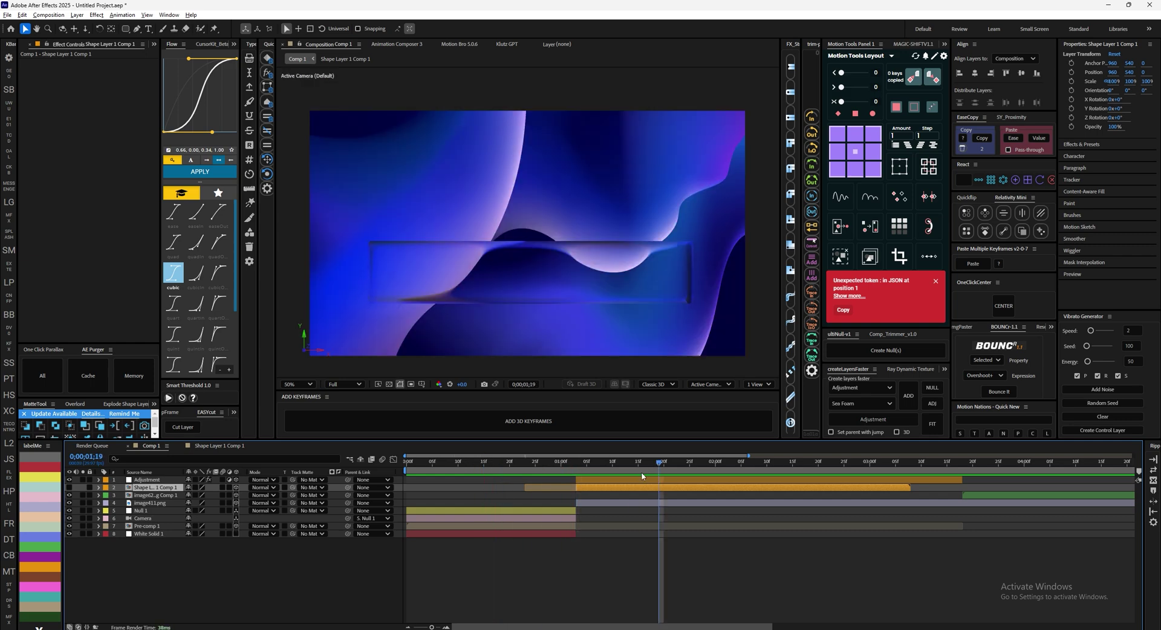
pyautogui.click(546, 463)
pyautogui.press('space')
pyautogui.press('space')
# Step: Apply Hue/Saturation to the wallpaper layer image411.png, shift its Master Hue to about 333°, and preview the result
pyautogui.click(633, 503)
pyautogui.hotkey('ctrl', 'space')
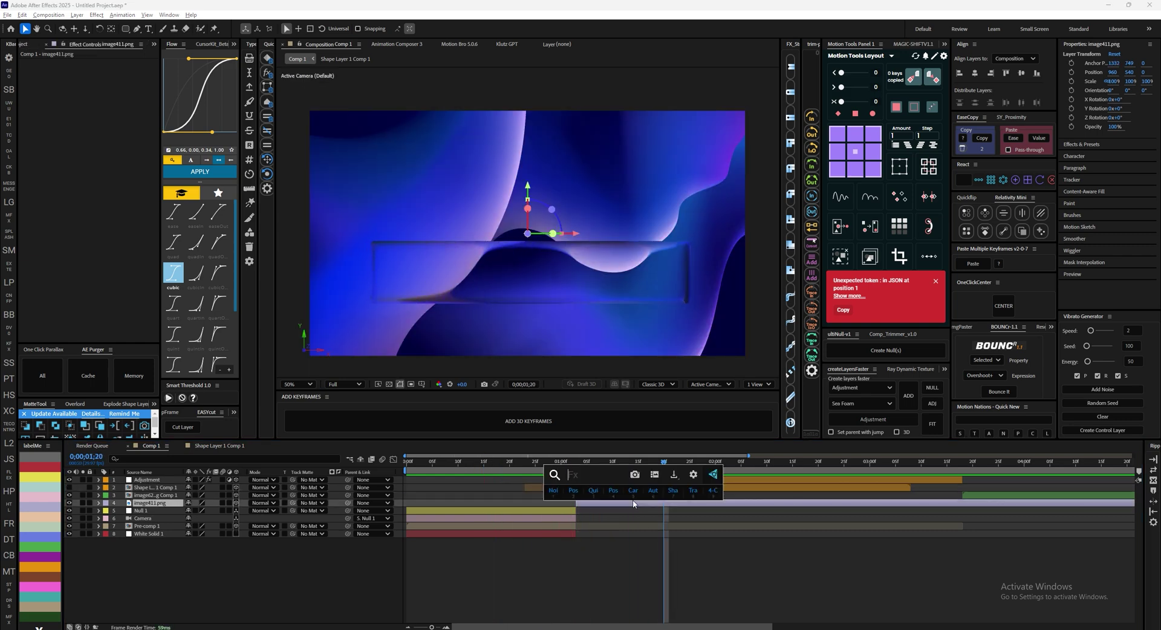
pyautogui.write('hue')
pyautogui.click(606, 499)
pyautogui.moveTo(109, 118); pyautogui.dragTo(103, 115)
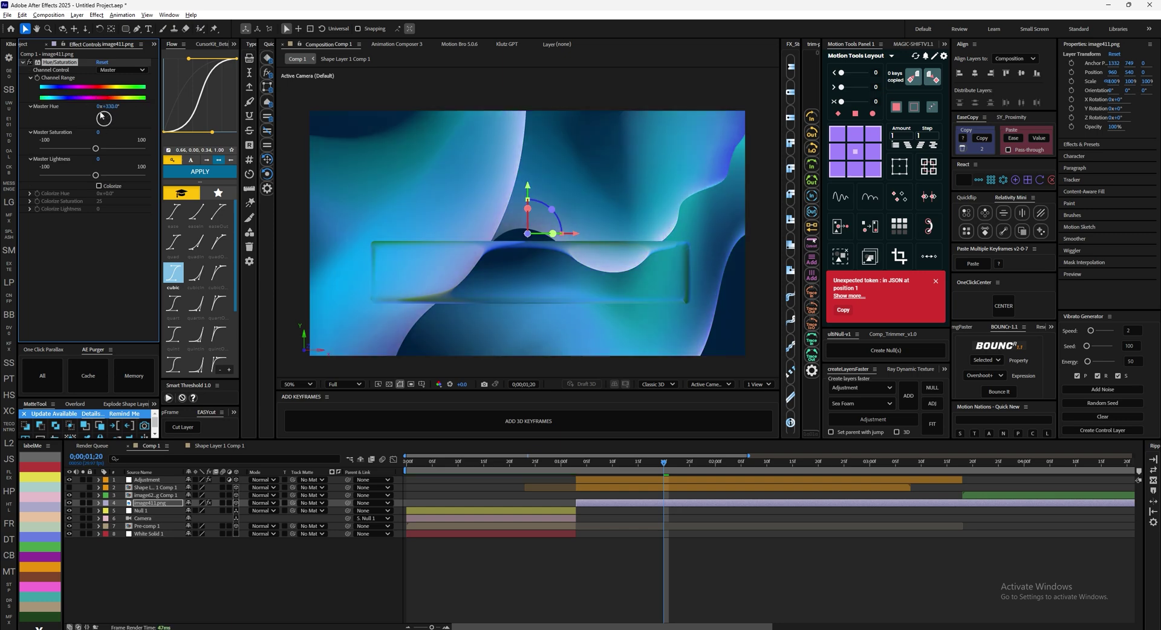
pyautogui.press('space')
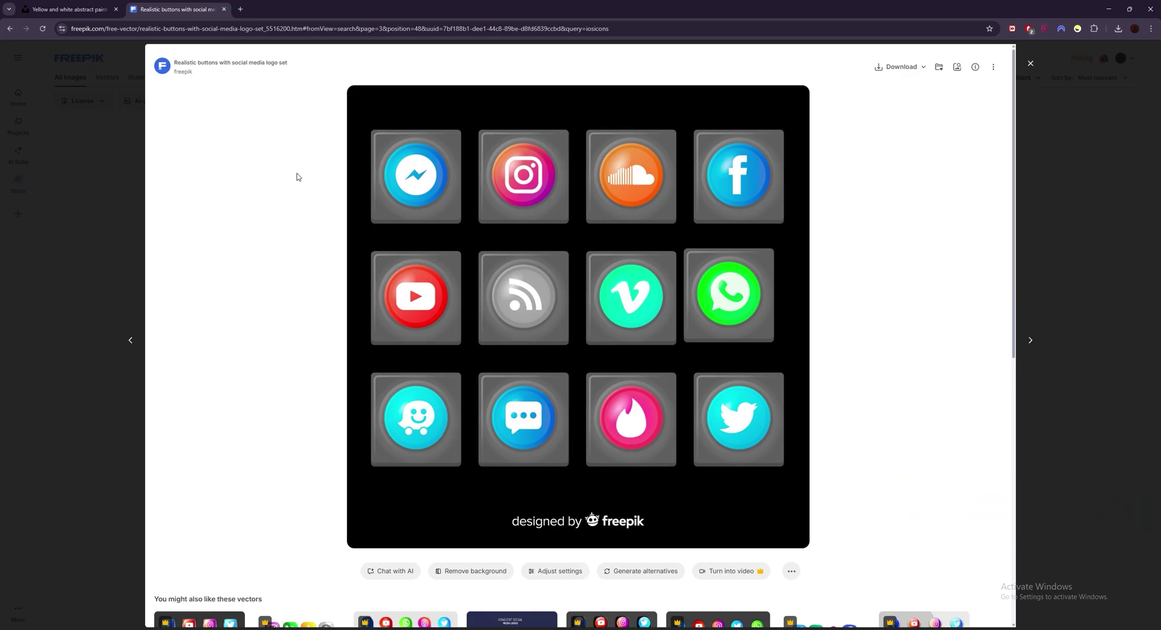
pyautogui.rightClick(430, 229)
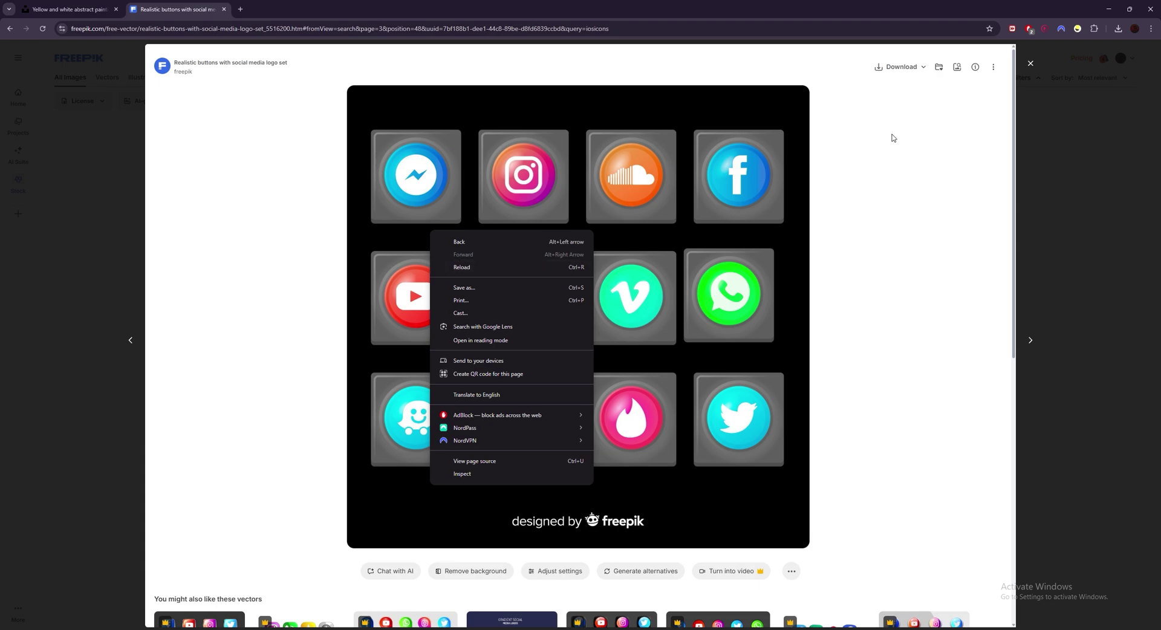
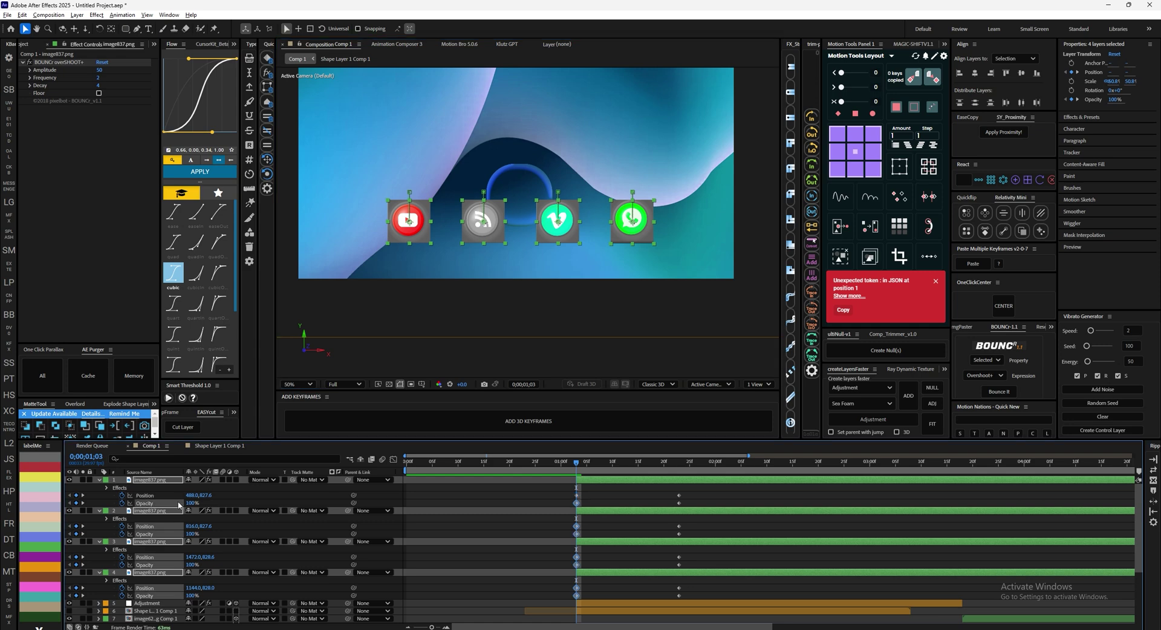
# Step: Set the four icon layers' Opacity to 0% at 0;01;03 and ease their starting Position and Opacity keyframes
pyautogui.moveTo(190, 504); pyautogui.dragTo(37, 515)
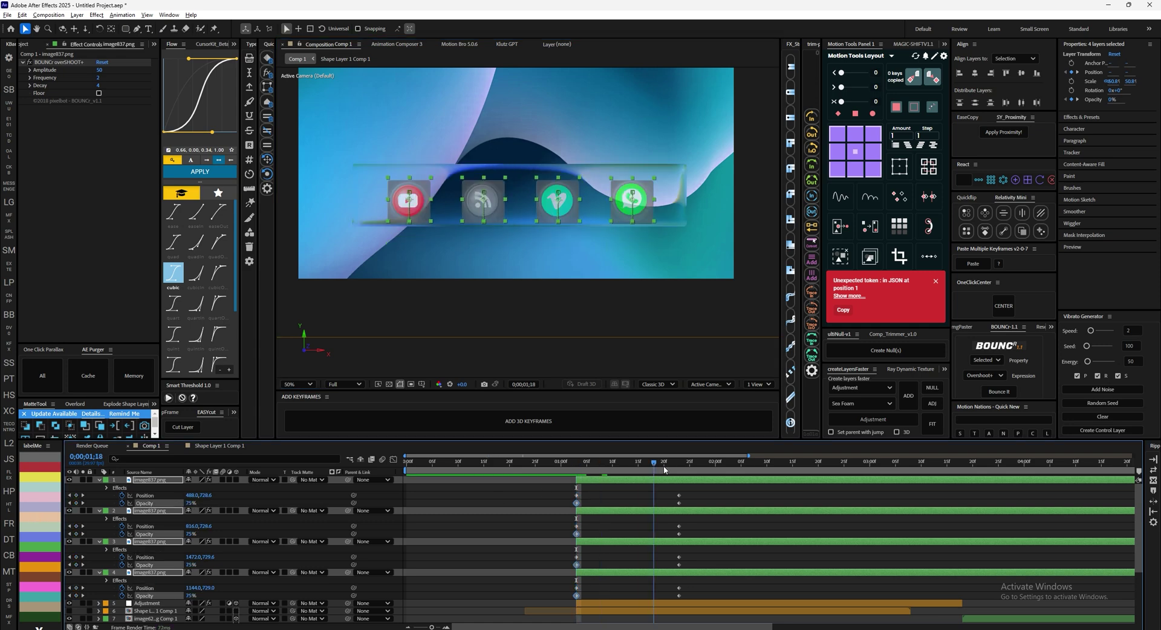
pyautogui.click(568, 542)
pyautogui.hotkey('ctrl', 'z')
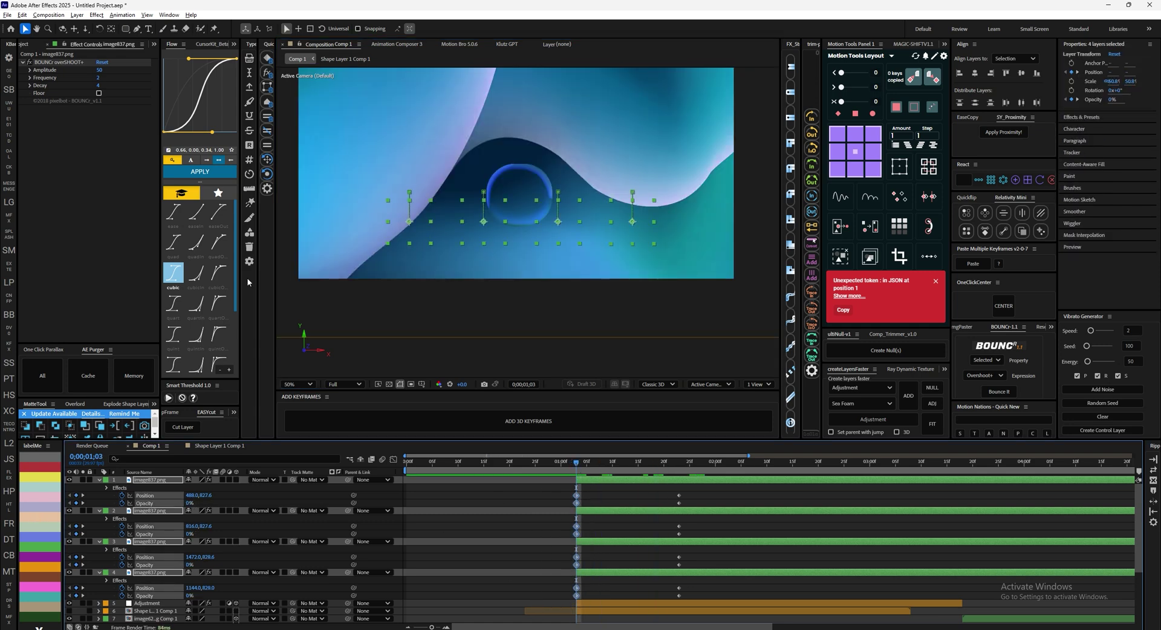
pyautogui.press('space')
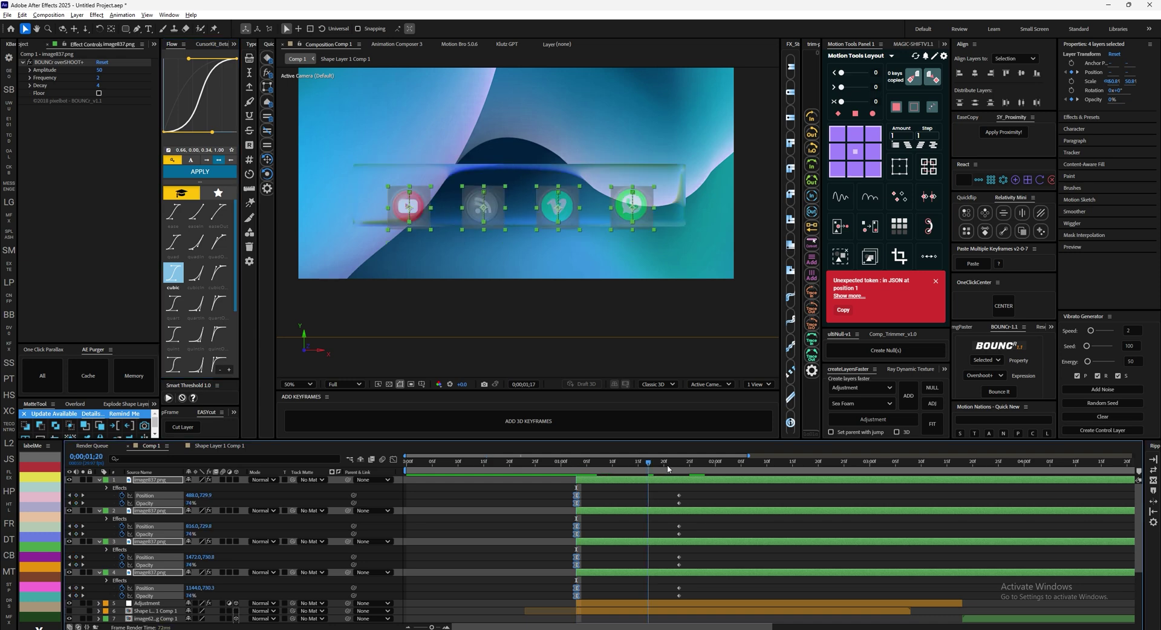
# Step: Apply the BOUNCr Overshoot+ expression to Position and Opacity on the four icon layers and scrub through the animation
pyautogui.click(999, 391)
pyautogui.click(551, 464)
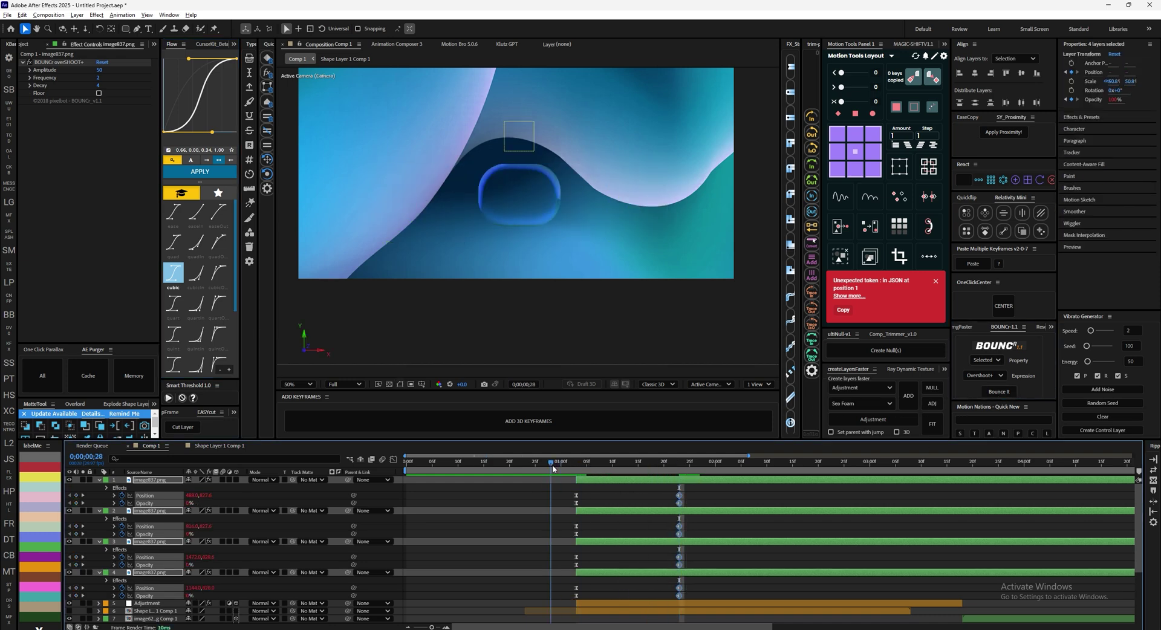
pyautogui.moveTo(552, 466); pyautogui.dragTo(638, 588)
# Step: Move the icons' ending Position keyframes about 10 frames earlier and their ending Opacity keyframes about 14 frames earlier
pyautogui.moveTo(700, 498)
pyautogui.mouseDown()
pyautogui.moveTo(659, 611)
pyautogui.moveTo(627, 503)
pyautogui.mouseUp()
pyautogui.moveTo(638, 507); pyautogui.dragTo(601, 537)
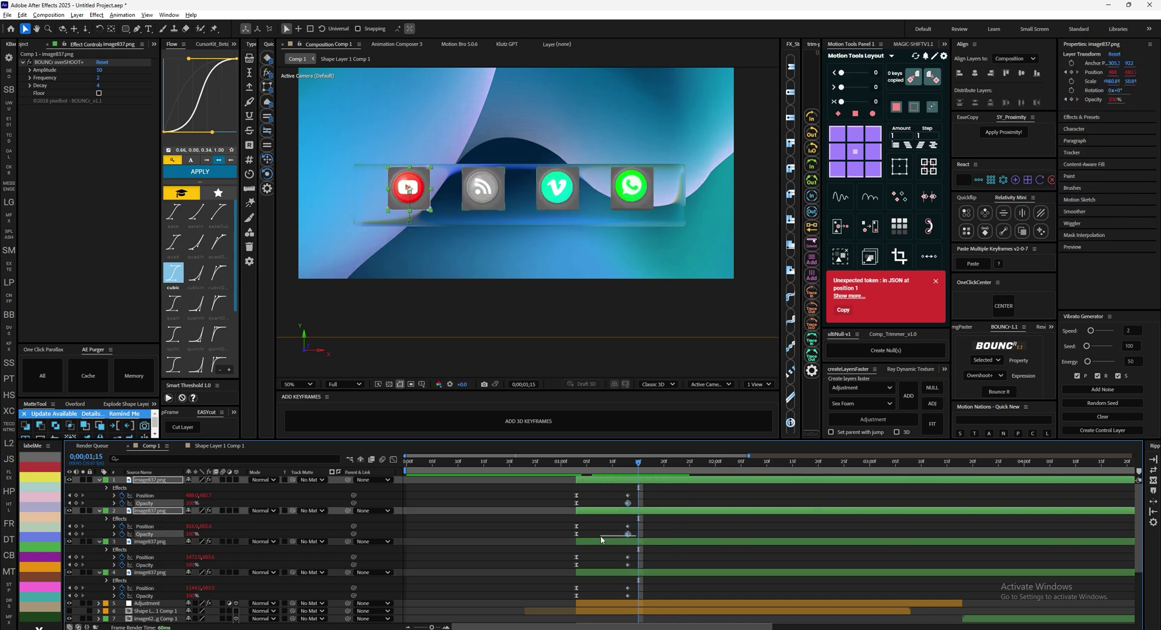
pyautogui.keyDown('shift'); pyautogui.click(628, 564); pyautogui.keyUp('shift')
pyautogui.keyDown('shift'); pyautogui.click(627, 596); pyautogui.keyUp('shift')
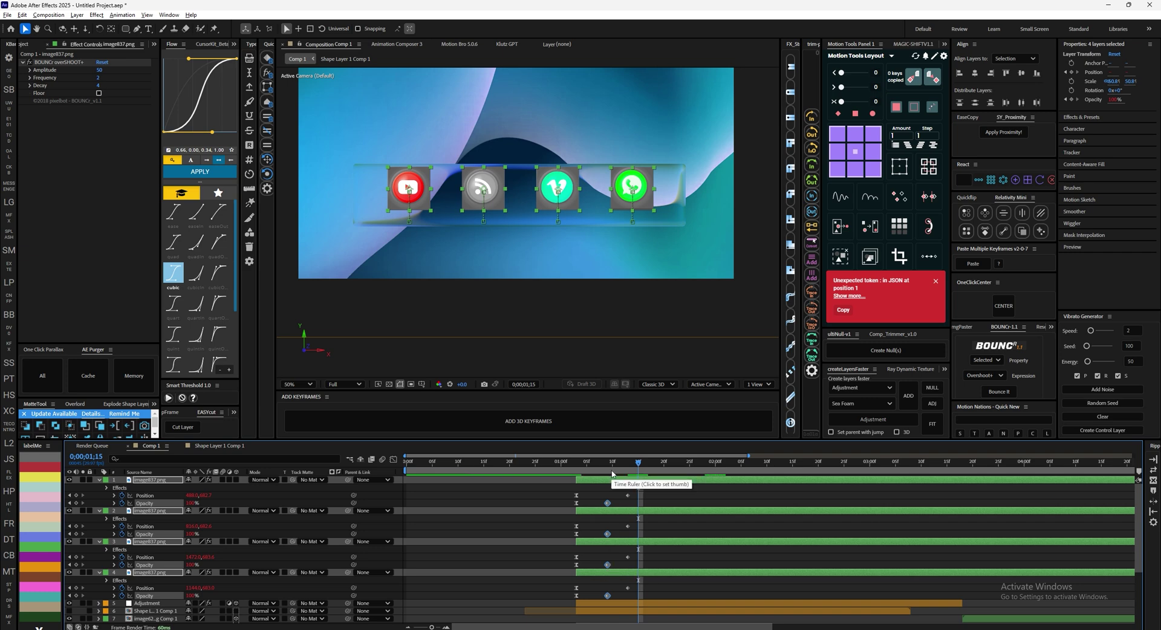
pyautogui.moveTo(612, 473); pyautogui.dragTo(535, 458)
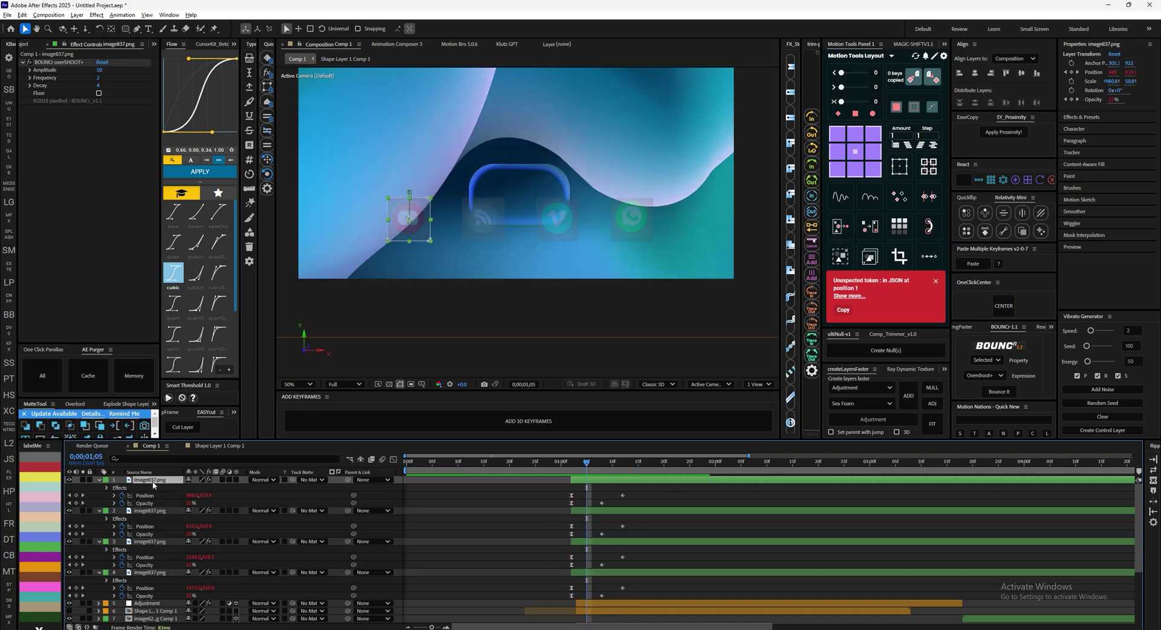
# Step: Reorder the icon layers so WhatsApp is uppermost in the stack, followed by Vimeo, RSS and YouTube
pyautogui.moveTo(165, 520); pyautogui.dragTo(174, 587)
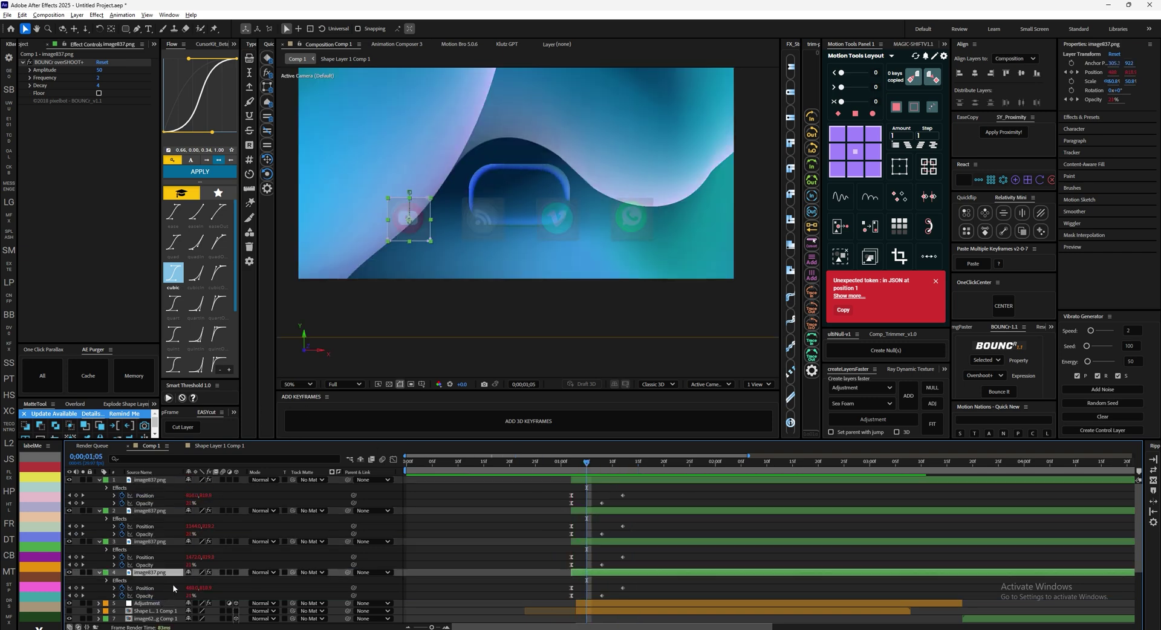
pyautogui.click(577, 542)
pyautogui.click(591, 480)
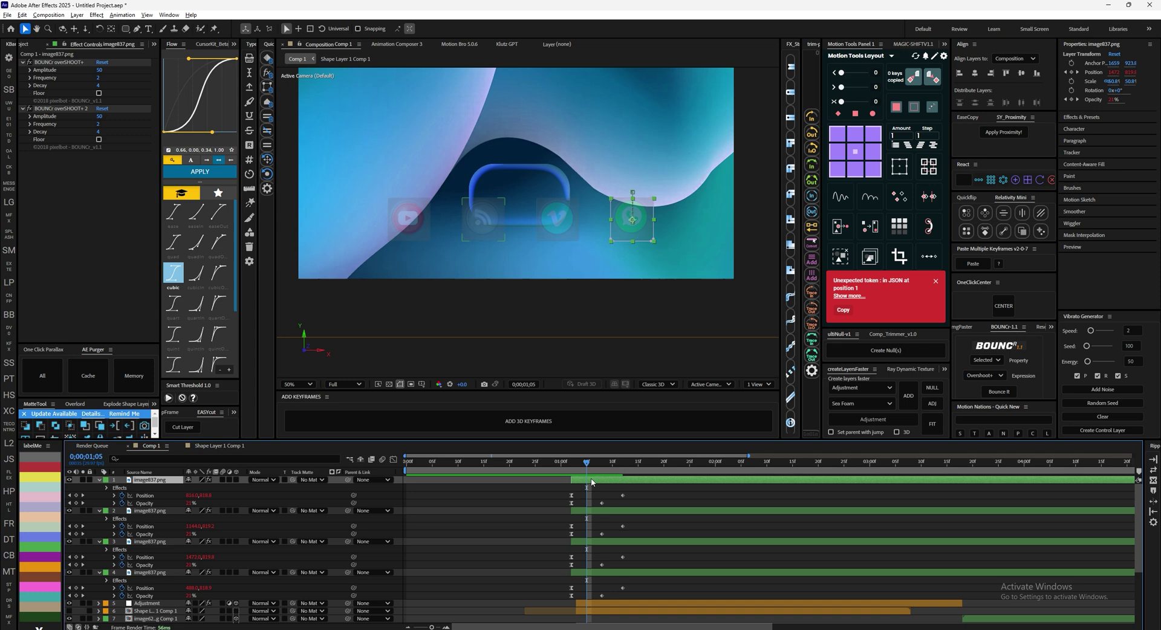
pyautogui.click(156, 511)
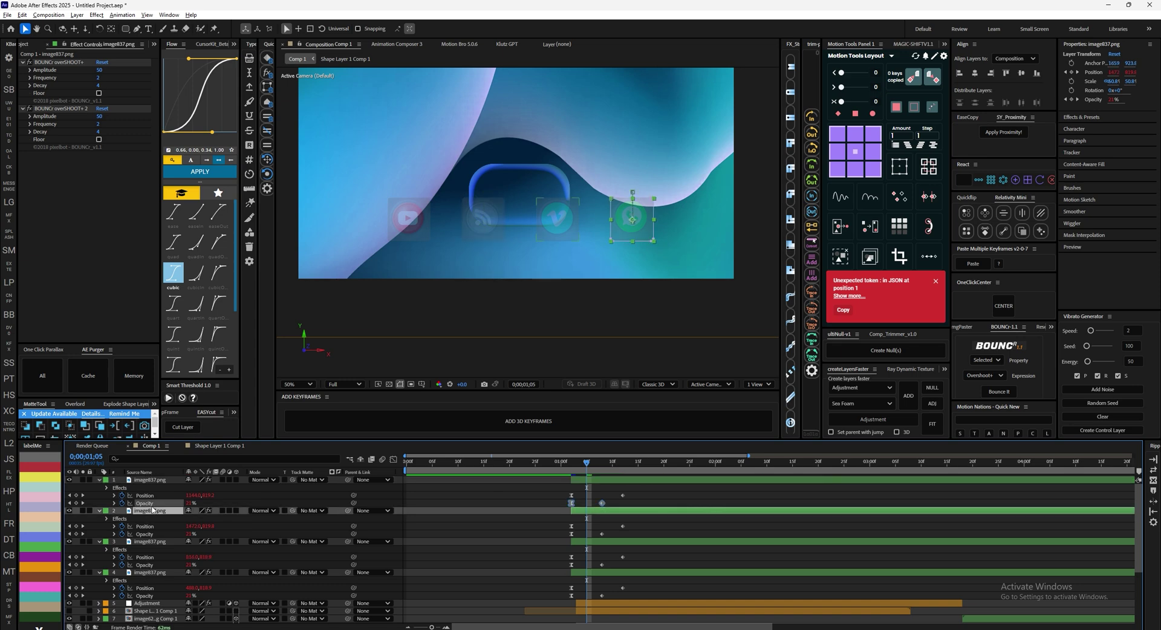
pyautogui.click(158, 480)
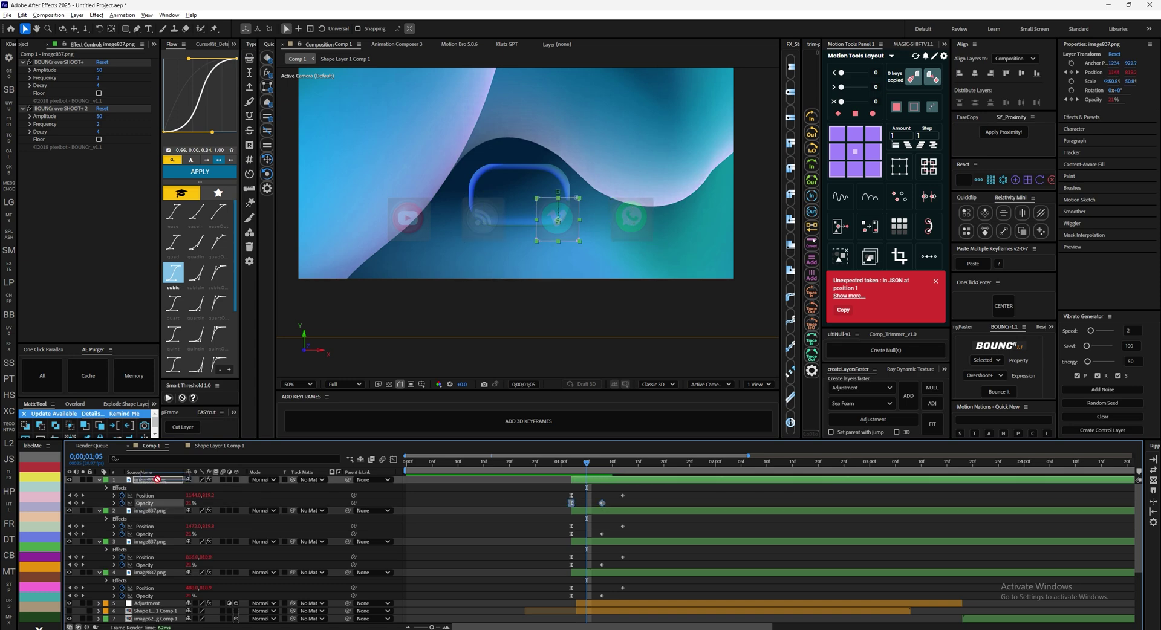
# Step: Stagger the four icon layers about three frames apart, starting with YouTube and ending with WhatsApp
pyautogui.click(588, 573)
pyautogui.keyDown('shift'); pyautogui.click(605, 482); pyautogui.keyUp('shift')
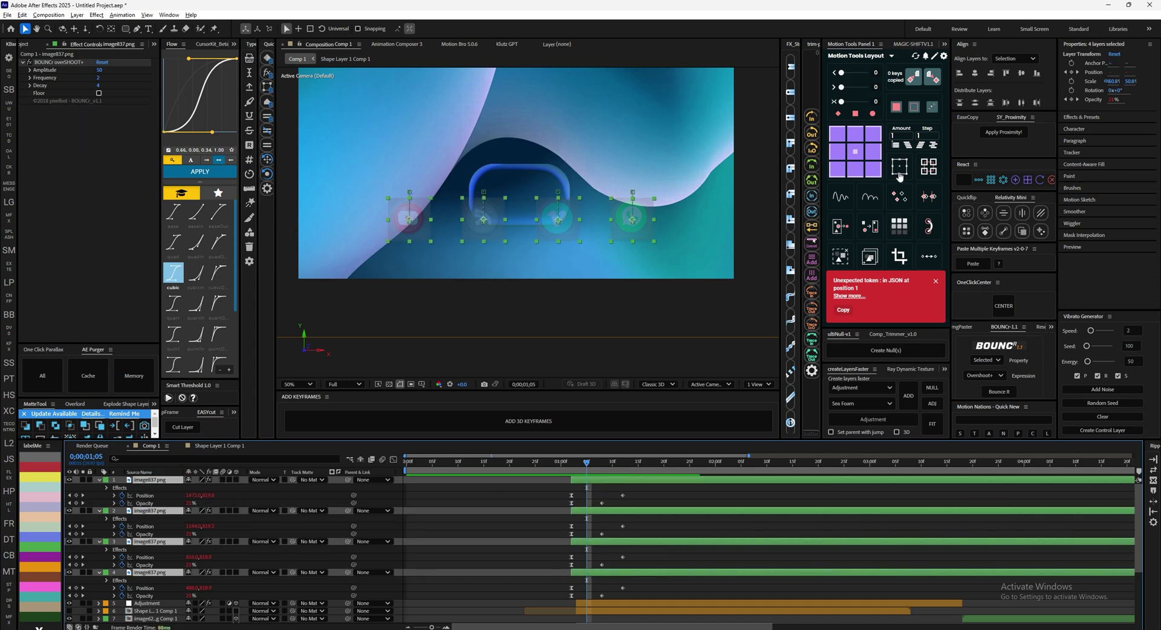
pyautogui.click(921, 147)
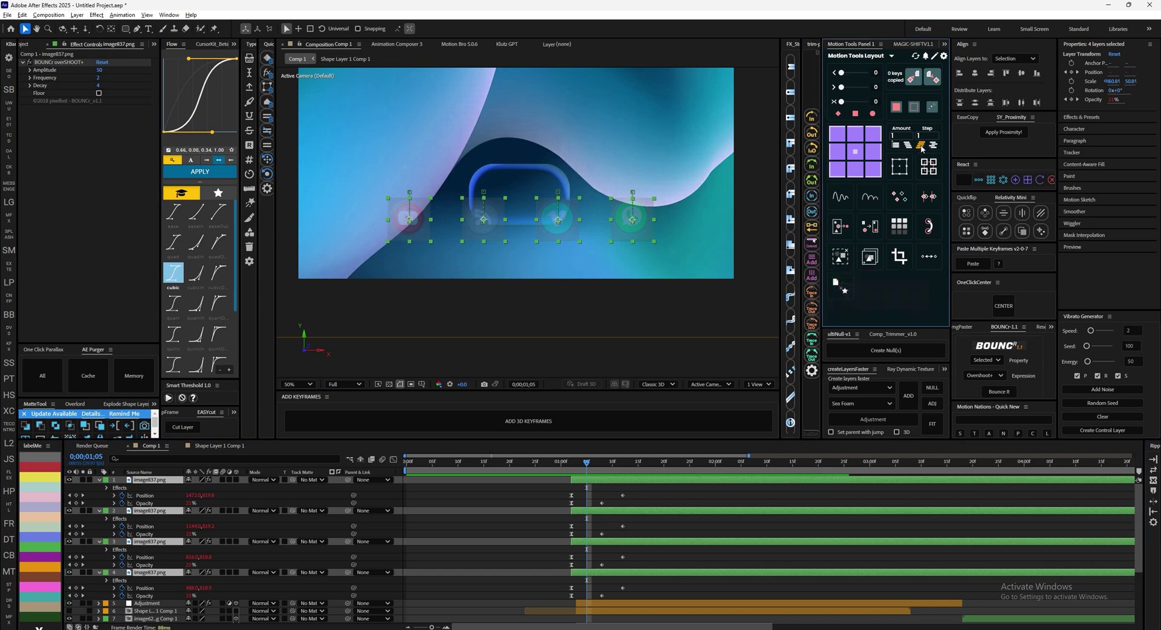
pyautogui.click(585, 497)
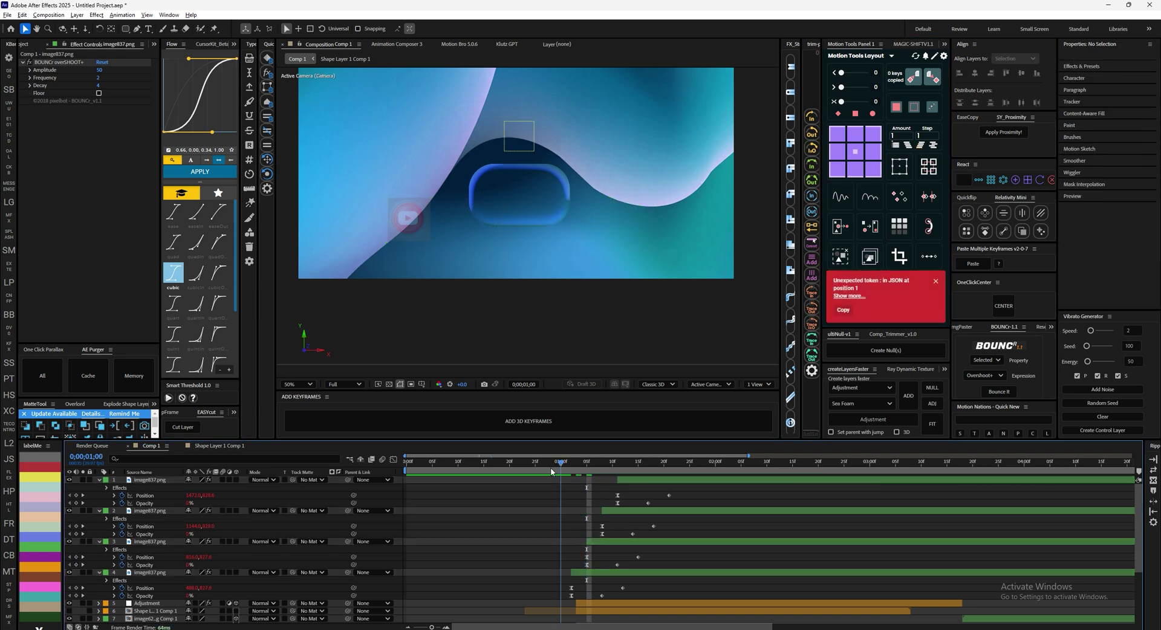
# Step: Try shifting the Position and Opacity keyframes of the RSS, Vimeo and WhatsApp icons about three frames earlier
pyautogui.moveTo(560, 462); pyautogui.dragTo(653, 462)
pyautogui.moveTo(679, 486); pyautogui.dragTo(574, 566)
pyautogui.moveTo(617, 502); pyautogui.dragTo(536, 462)
pyautogui.press('space')
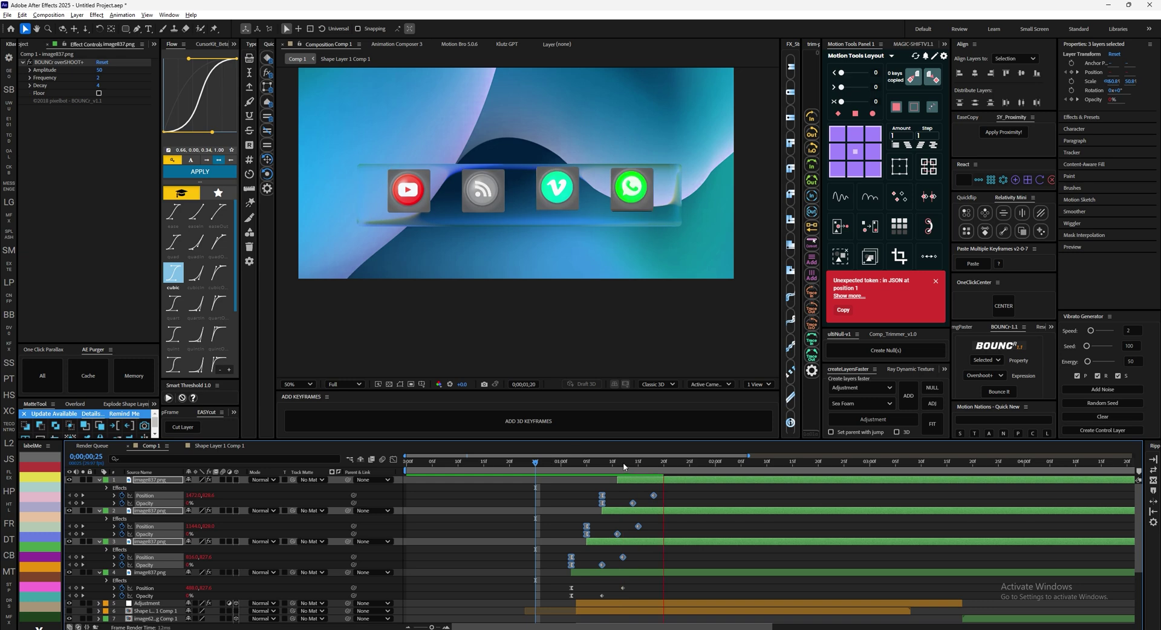
pyautogui.press('space')
# Step: Shift the four icon layers about one frame earlier and bring their ending keyframes about two frames closer to the starting ones
pyautogui.moveTo(678, 489); pyautogui.dragTo(625, 576)
pyautogui.moveTo(574, 463); pyautogui.dragTo(509, 463)
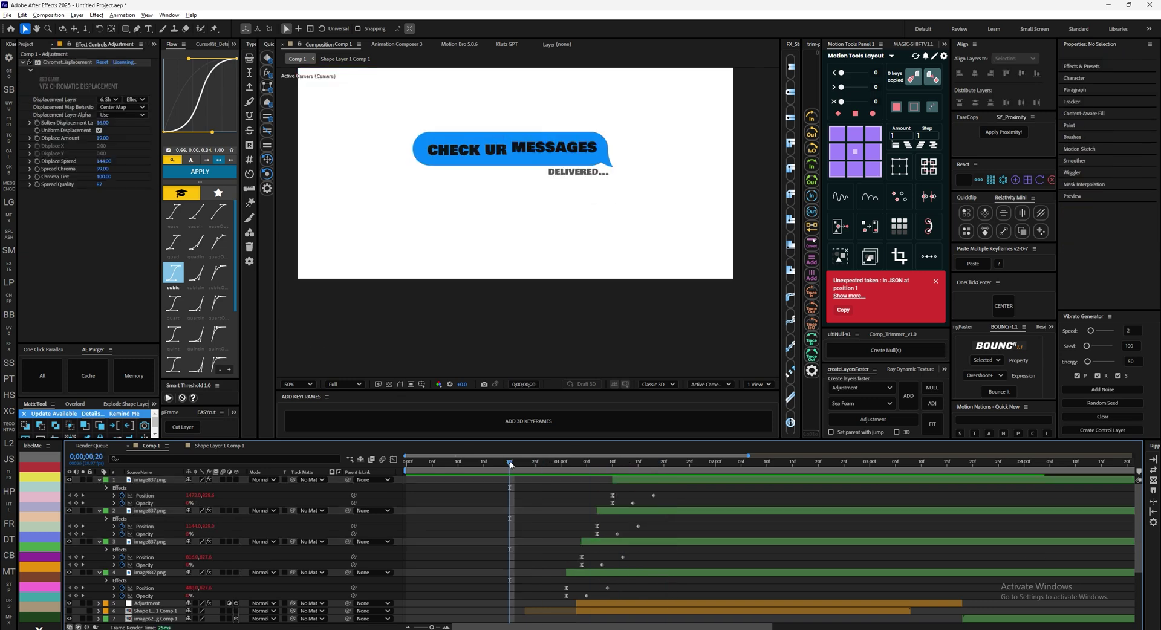
pyautogui.press('space')
pyautogui.press('space')
# Step: Select the Opacity keyframes on all four icon layers and preview the staggered icon animation
pyautogui.moveTo(665, 491); pyautogui.dragTo(565, 598)
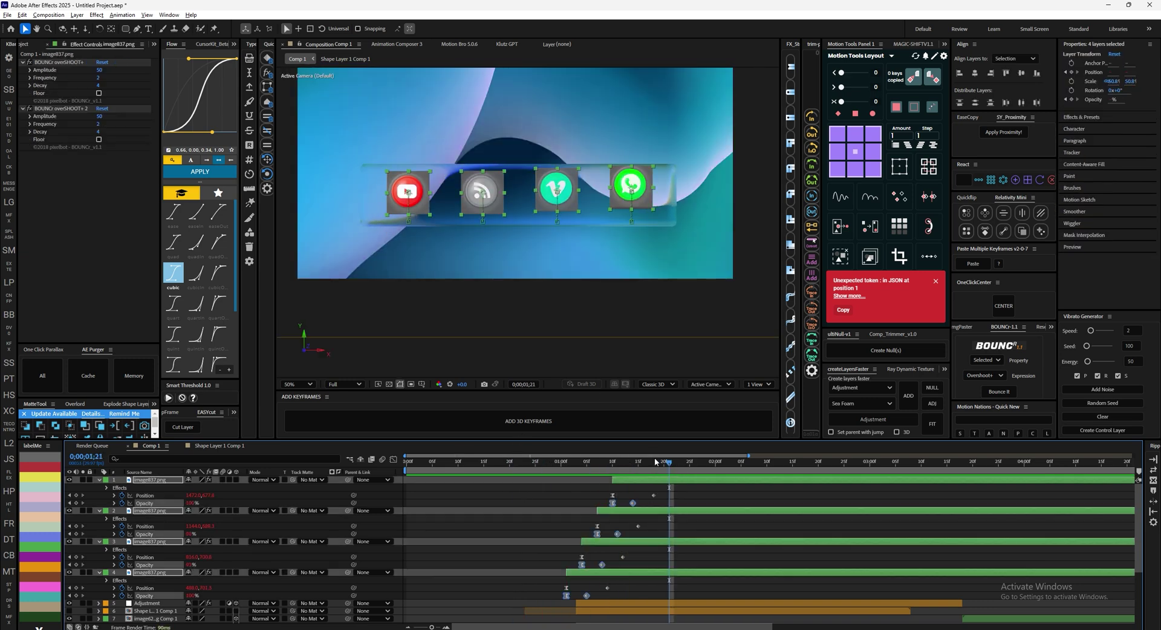
pyautogui.moveTo(654, 461); pyautogui.dragTo(562, 461)
pyautogui.press('space')
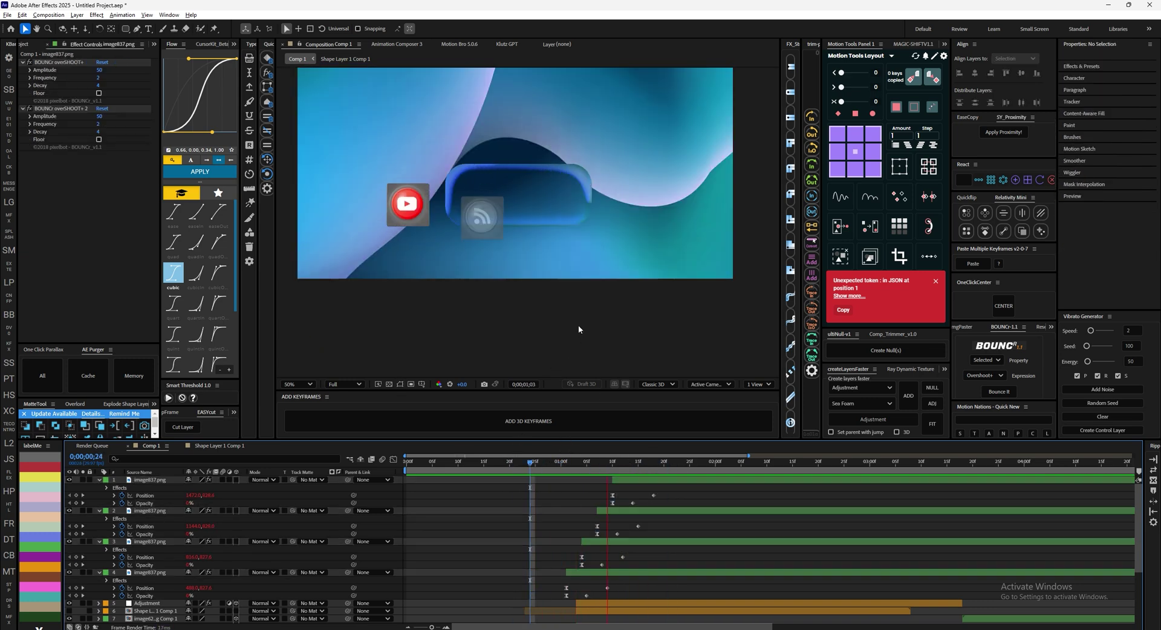
# Step: Shift all four icon layers about two frames earlier in the timeline
pyautogui.scroll(-2, 564, 292)
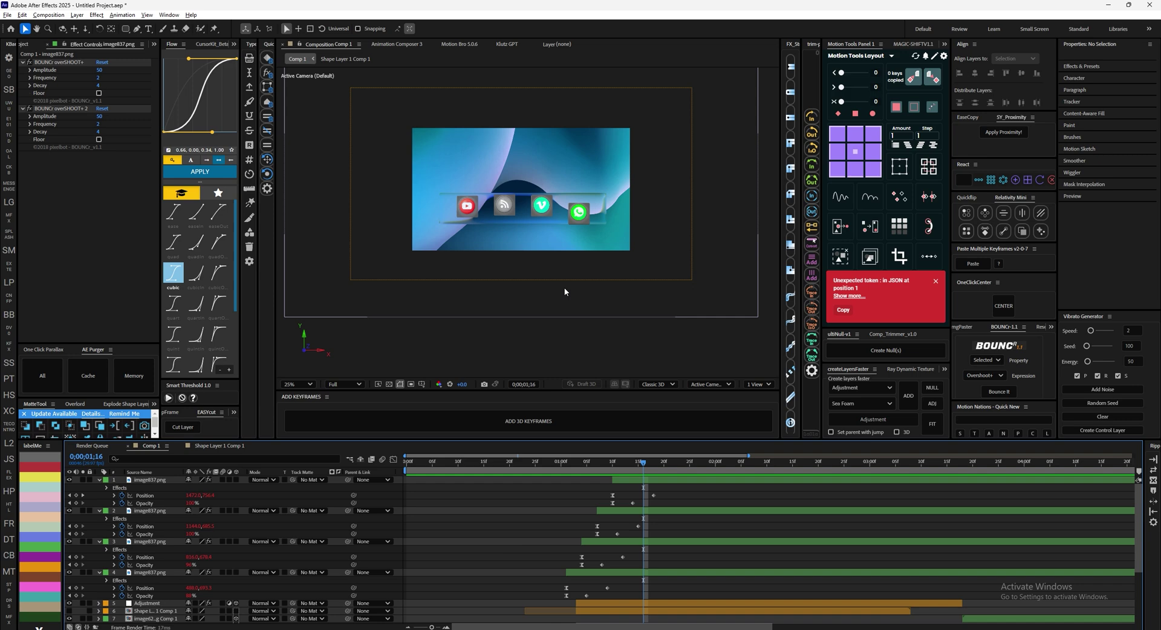
pyautogui.click(613, 466)
pyautogui.scroll(-1, 614, 555)
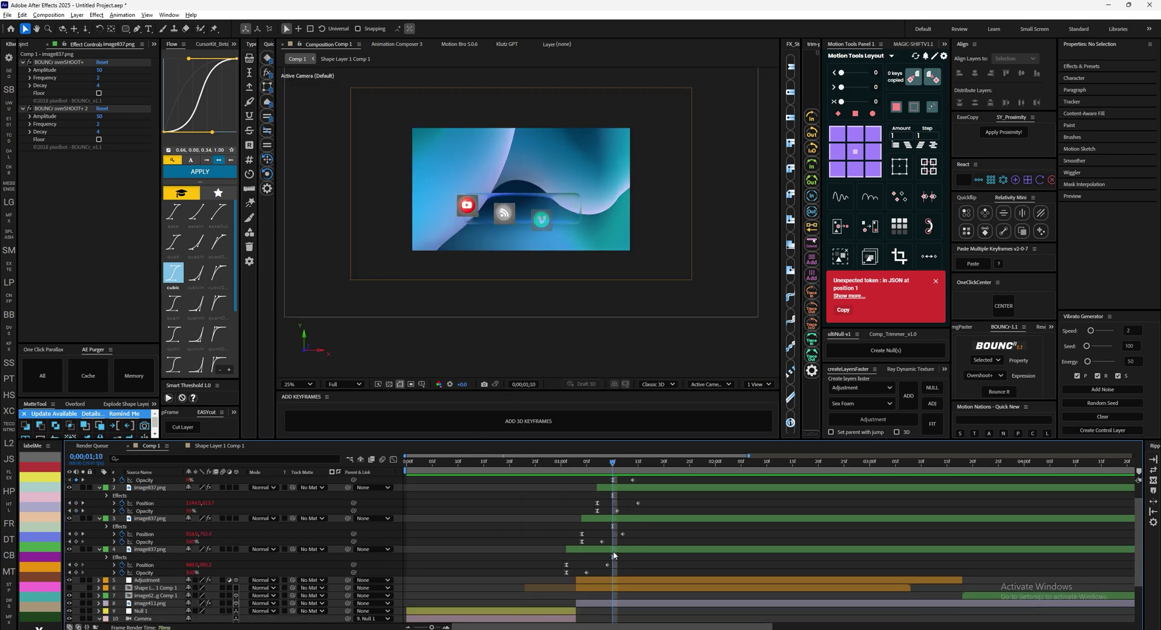
pyautogui.scroll(1, 613, 554)
pyautogui.click(592, 573)
pyautogui.keyDown('shift'); pyautogui.click(629, 480); pyautogui.keyUp('shift')
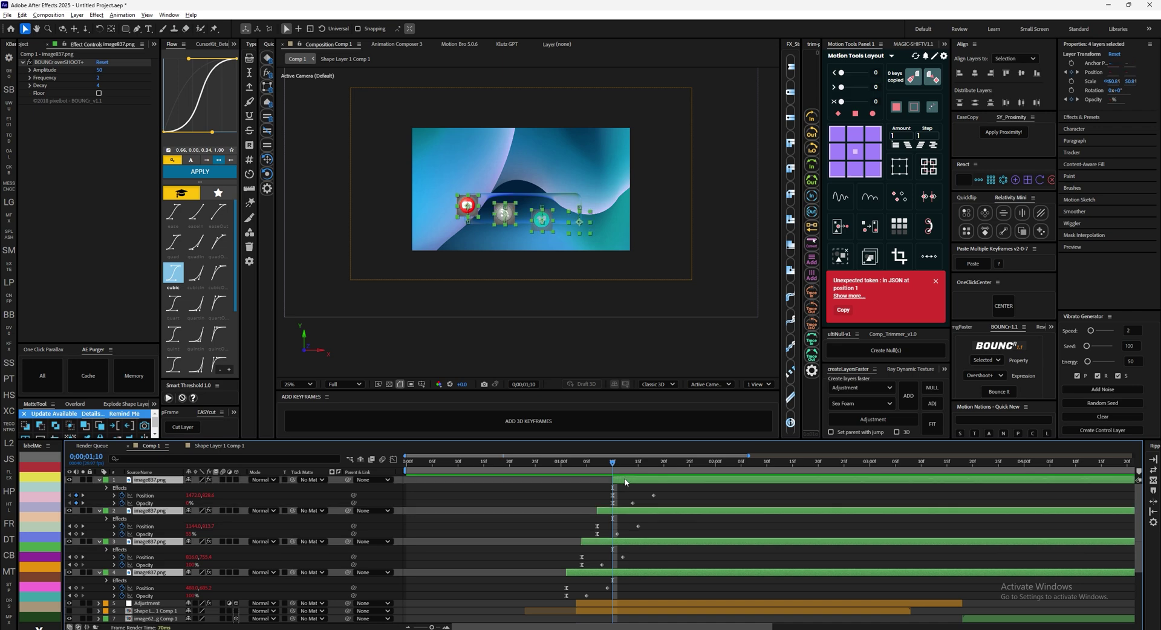
pyautogui.moveTo(632, 480); pyautogui.dragTo(500, 460)
pyautogui.click(479, 463)
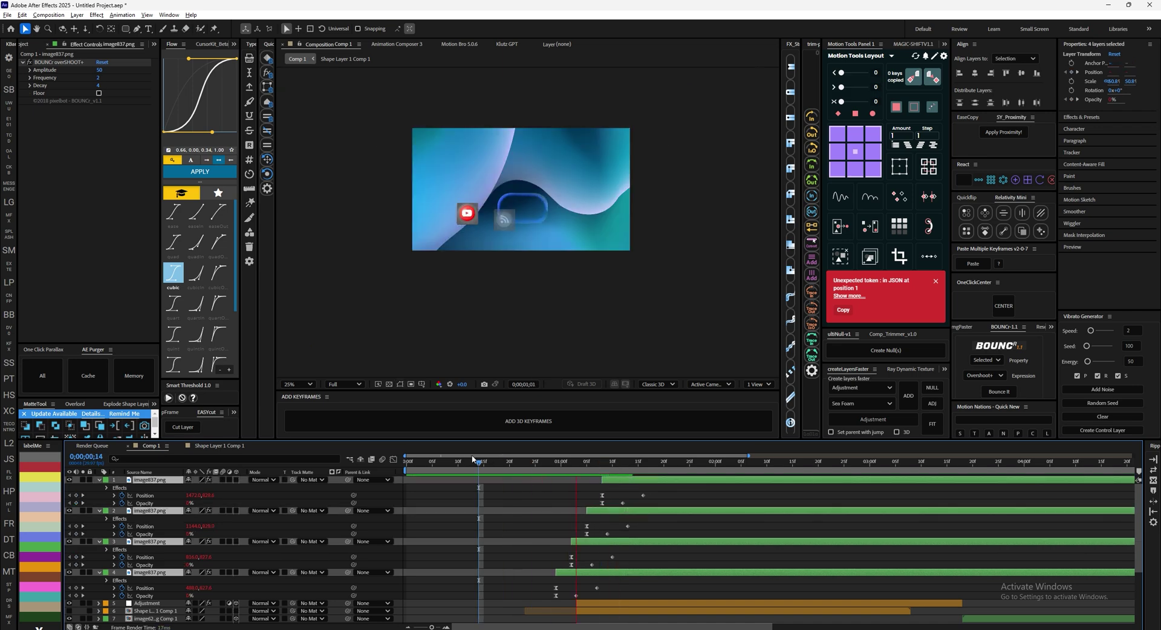
# Step: Preview the staggered icon entrance several times from just before the box opens
pyautogui.press('space')
pyautogui.click(485, 461)
pyautogui.press('space')
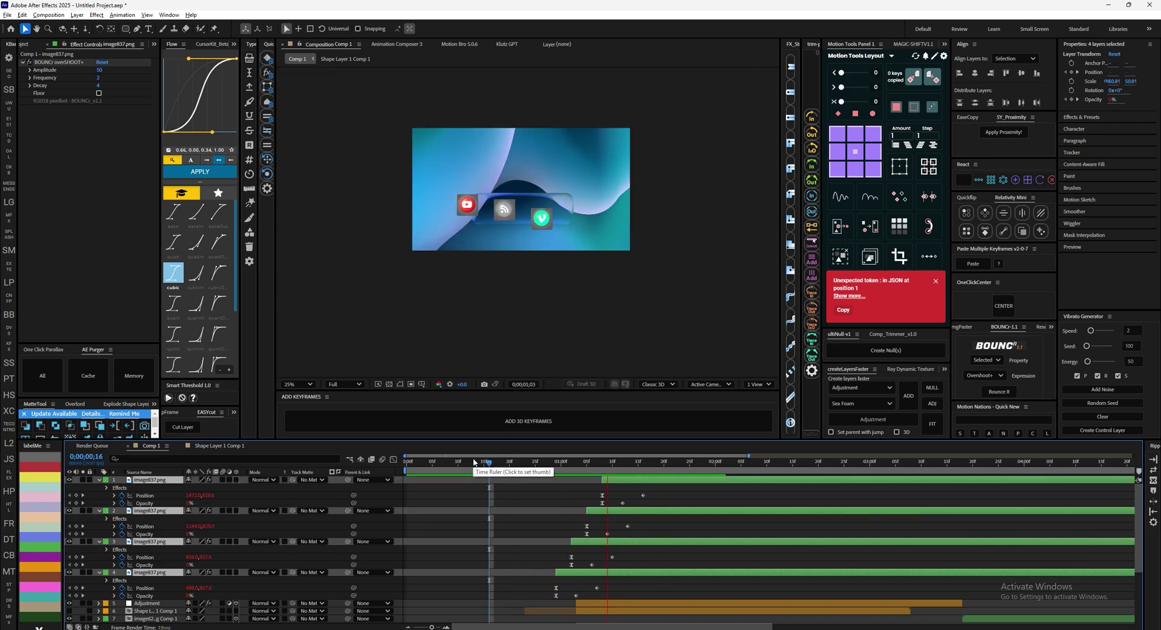
pyautogui.press('space')
pyautogui.click(521, 462)
pyautogui.press('space')
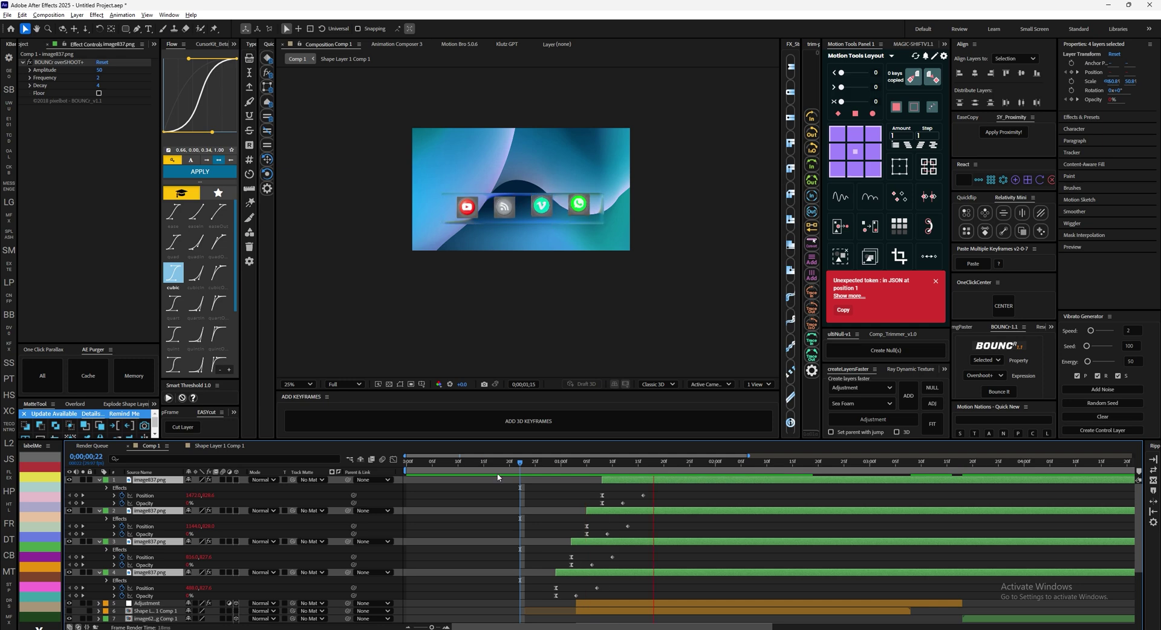
pyautogui.press('space')
pyautogui.click(501, 478)
pyautogui.click(473, 464)
pyautogui.press('space')
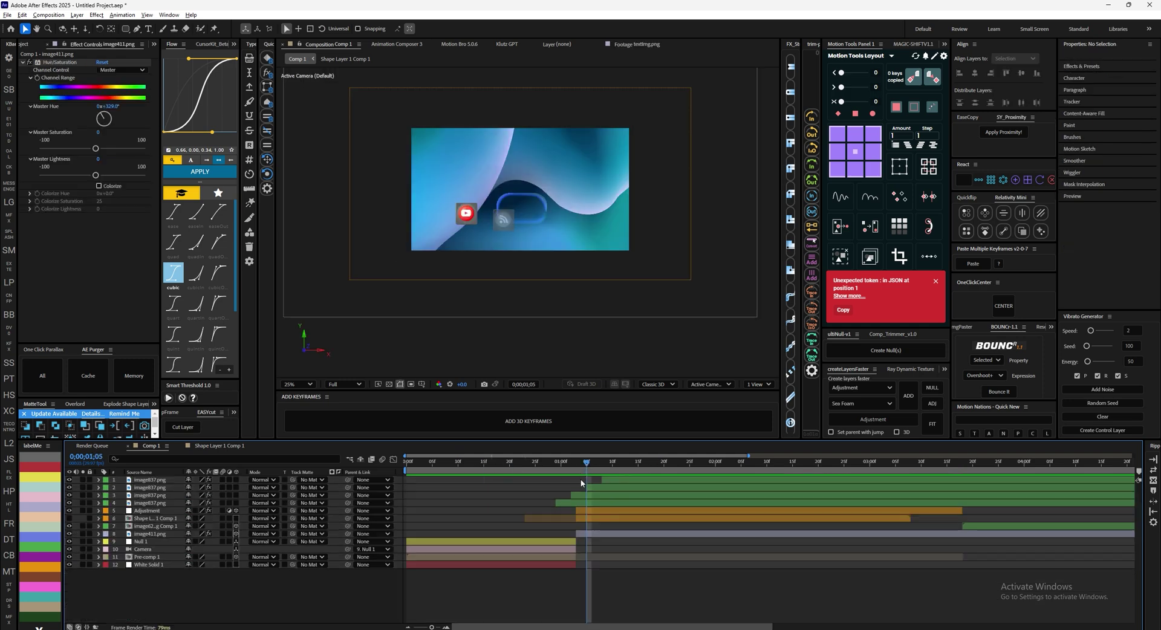
# Step: Add a new camera layer above the icons and start it at 0;00;01;03
pyautogui.click(590, 535)
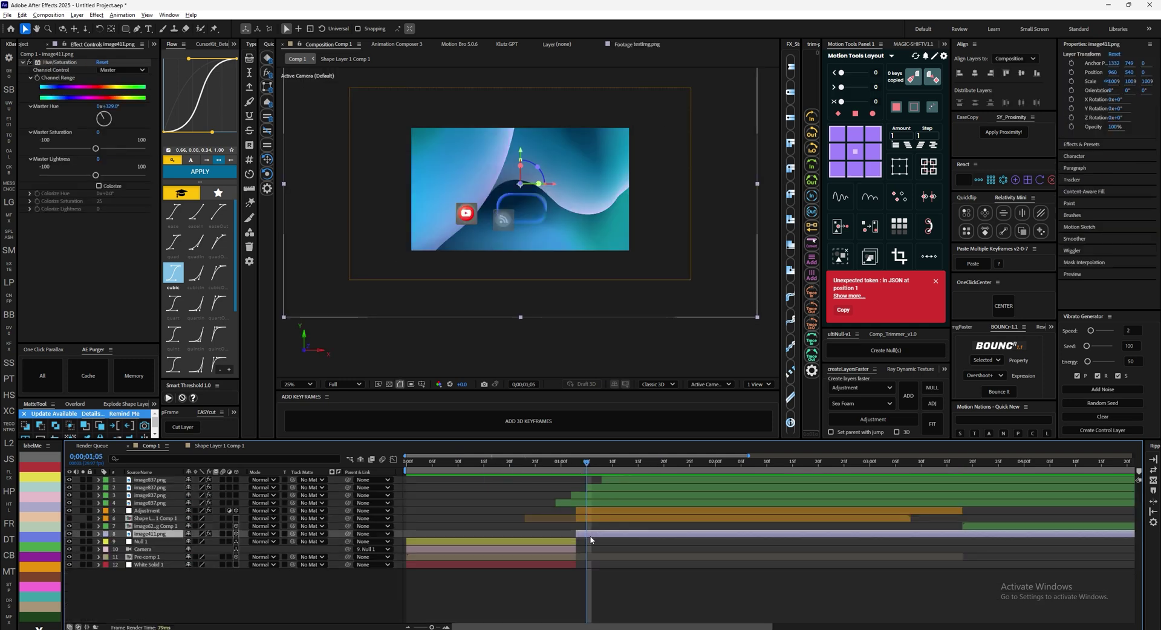
pyautogui.click(1018, 434)
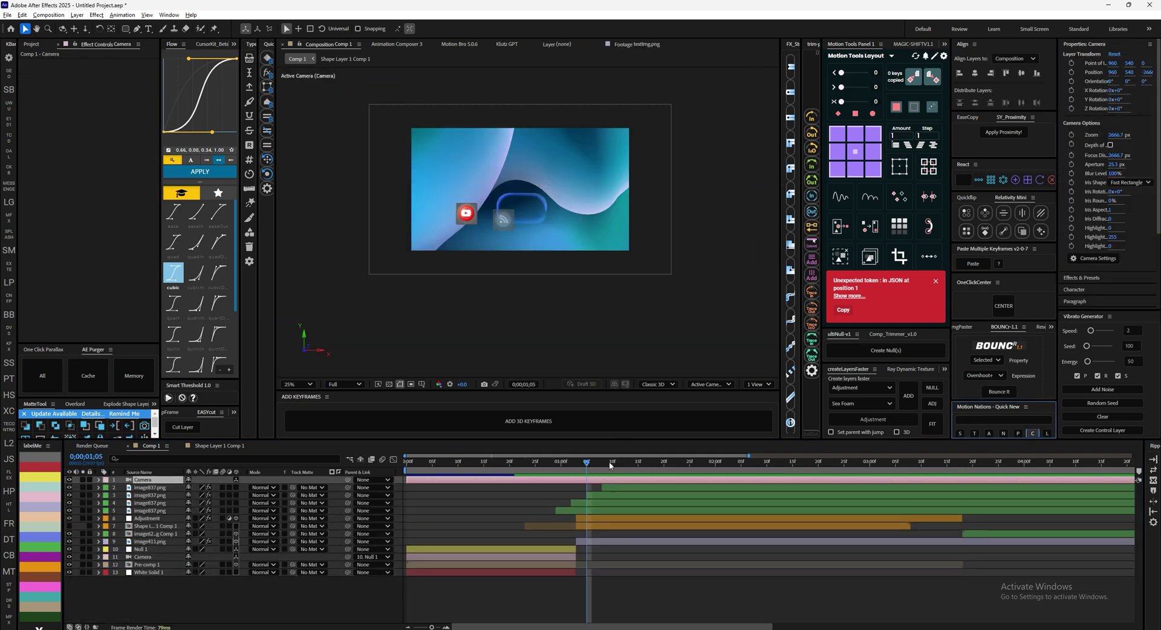
pyautogui.click(578, 469)
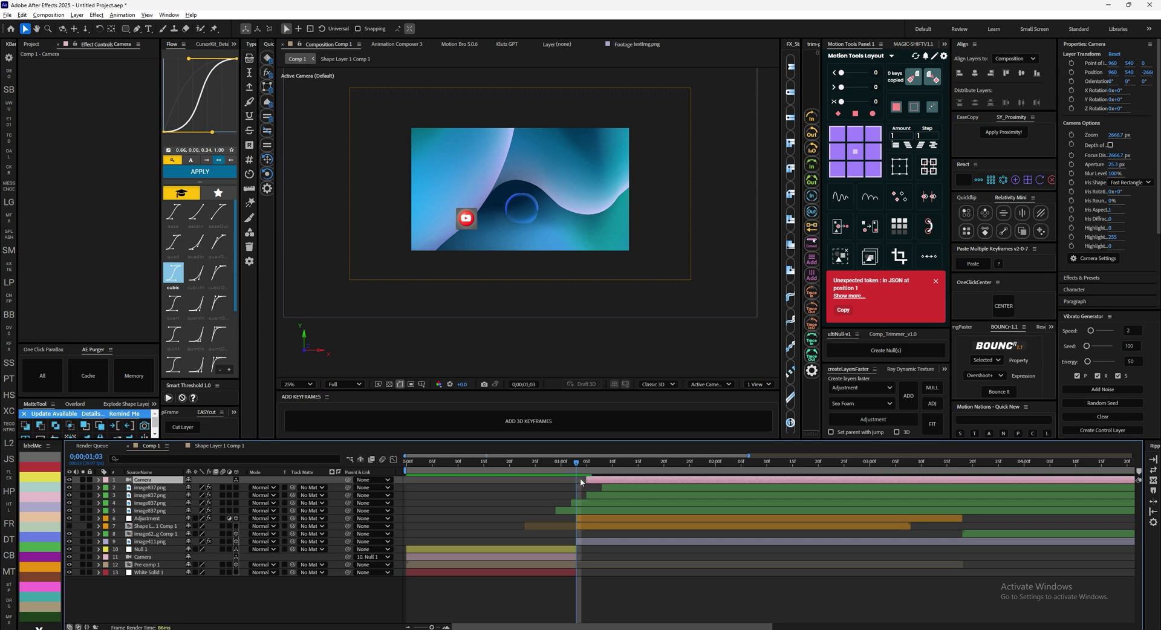
pyautogui.press('p')
pyautogui.moveTo(577, 469); pyautogui.dragTo(583, 469)
pyautogui.press('[')
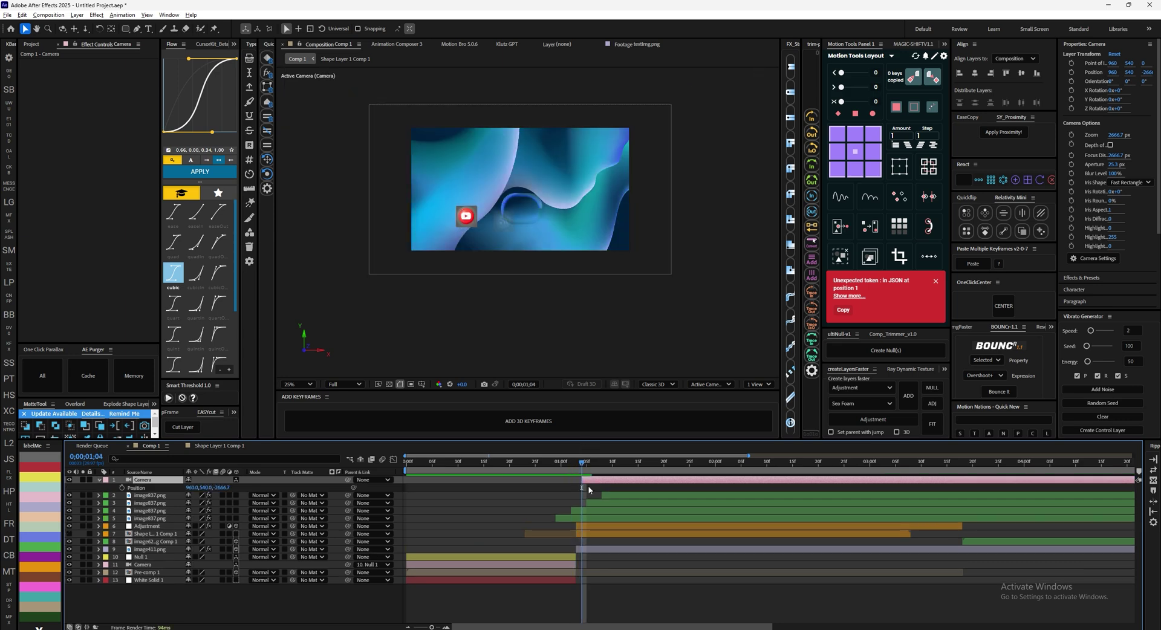
# Step: Add 3D keyframes to the new camera at 0;00;01;03 and 0;00;01;13 and reveal them
pyautogui.press('space')
pyautogui.press('space')
pyautogui.click(579, 420)
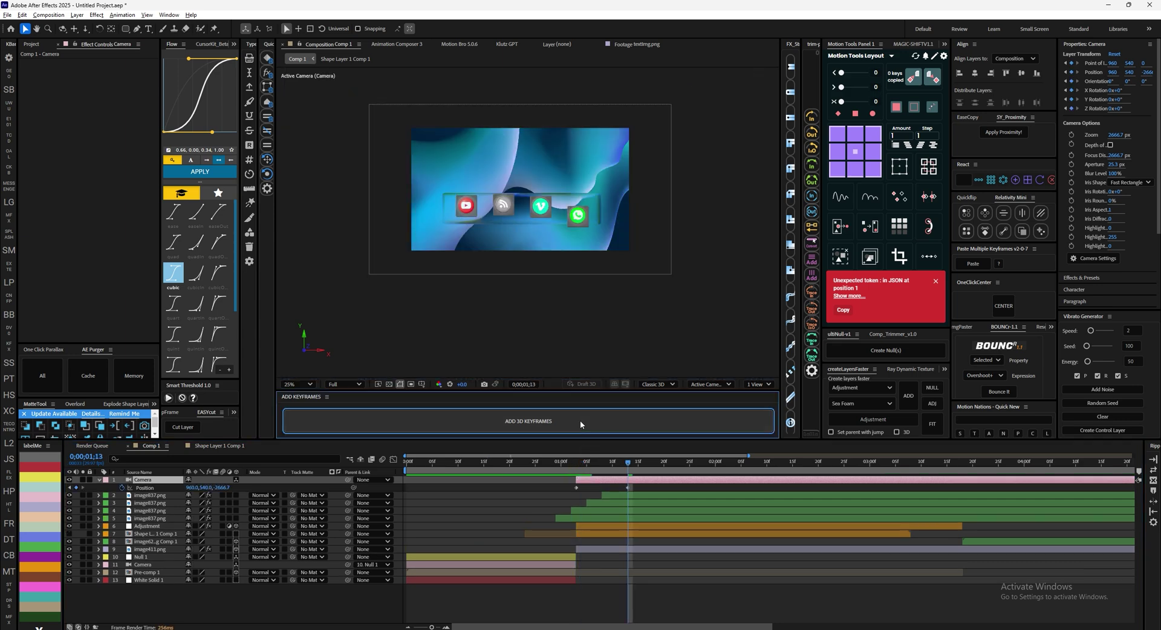
pyautogui.press('u')
# Step: Shift the camera vertically at its first keyframes so its Point of Interest and Position Y become 1138.4
pyautogui.click(577, 469)
pyautogui.moveTo(590, 485); pyautogui.dragTo(560, 532)
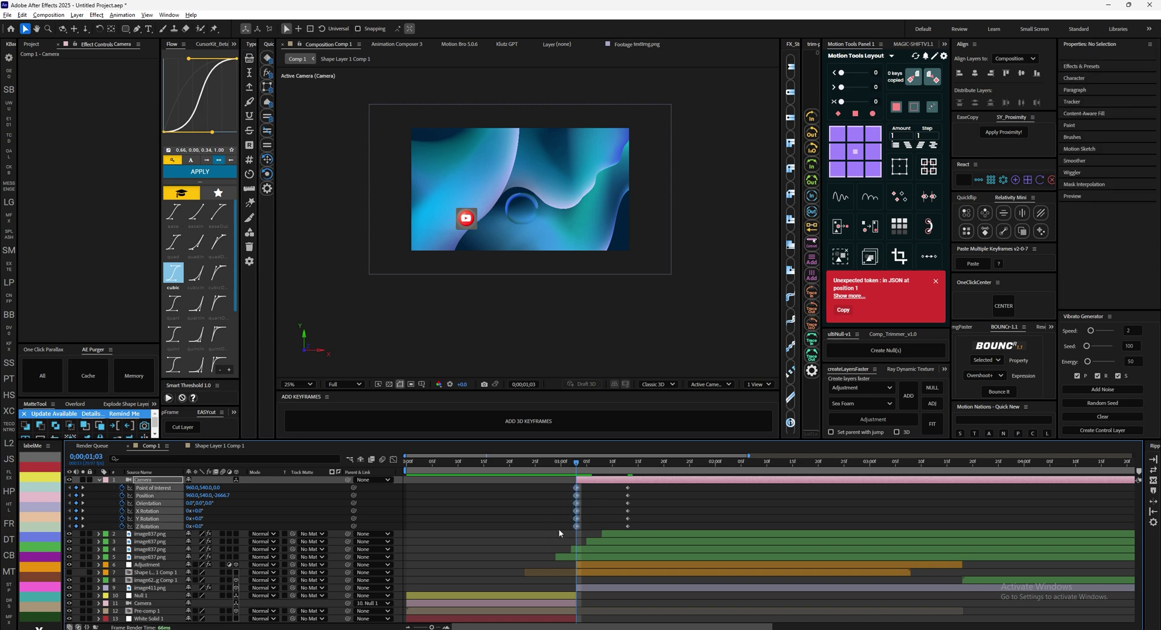
pyautogui.moveTo(533, 213); pyautogui.dragTo(533, 145)
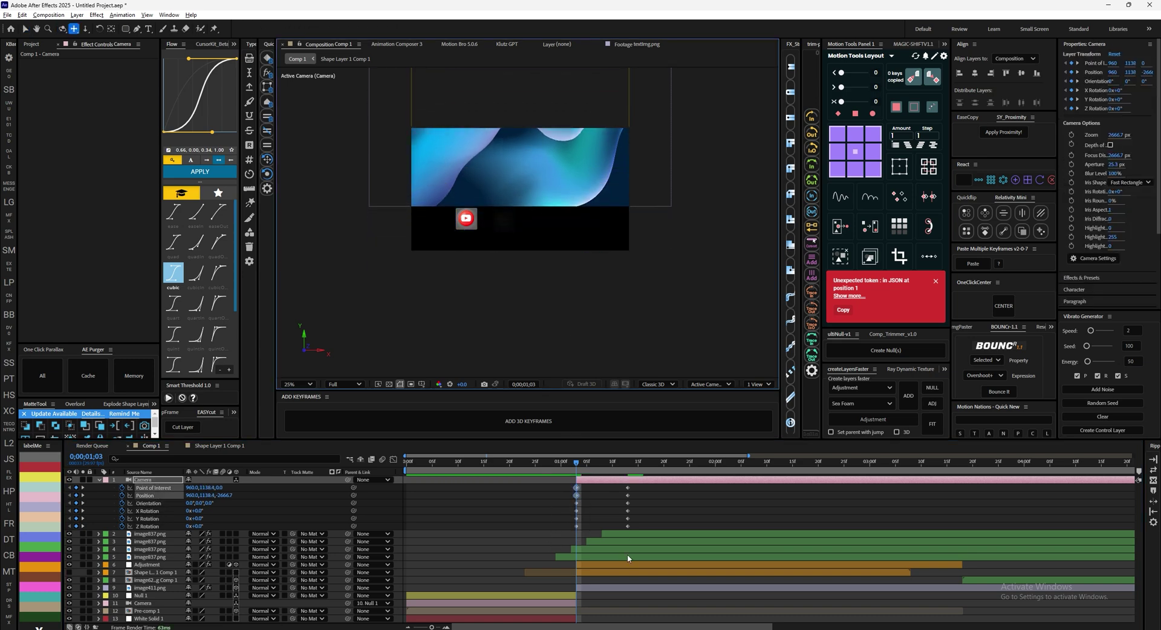
# Step: Scale the wallpaper layer image411.png up to 175% and preview its coverage during the camera move
pyautogui.click(601, 589)
pyautogui.press('s')
pyautogui.moveTo(202, 595); pyautogui.dragTo(235, 595)
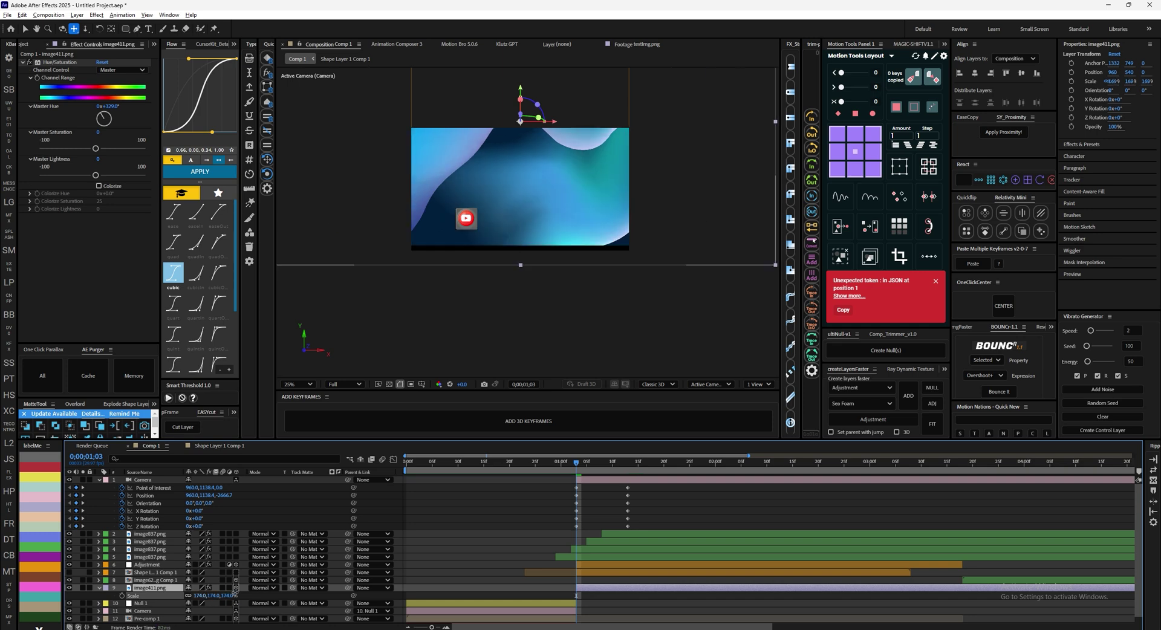
pyautogui.press('space')
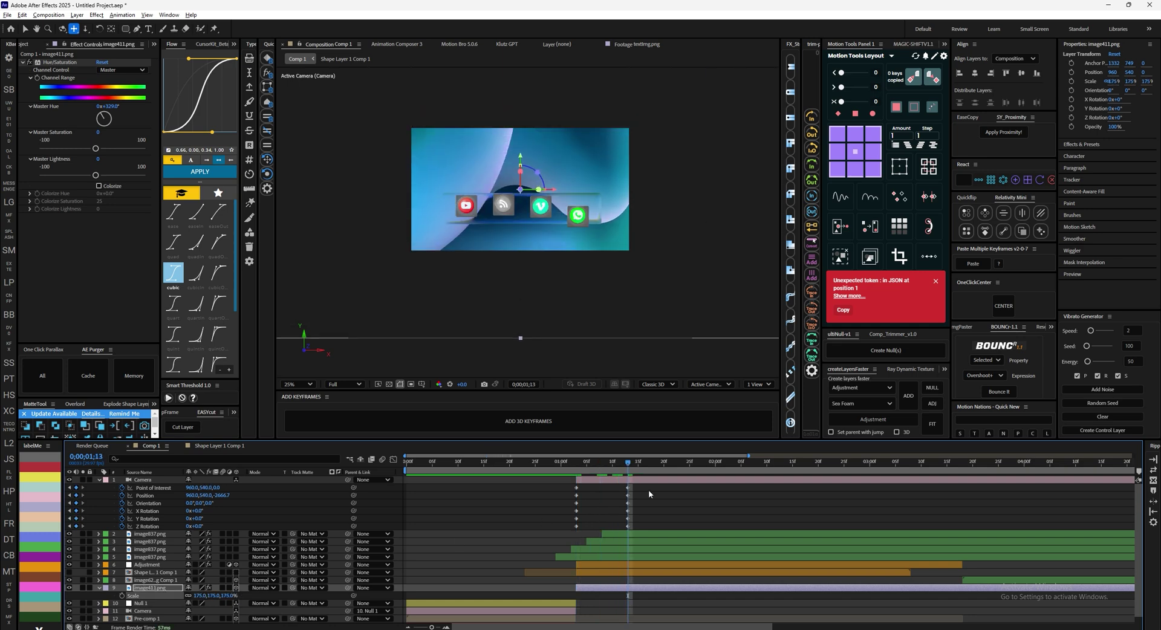
# Step: Apply the expoOut easing to all the new camera's keyframes and move the starting ones about two frames earlier
pyautogui.moveTo(560, 486); pyautogui.dragTo(645, 529)
pyautogui.scroll(-3, 198, 290)
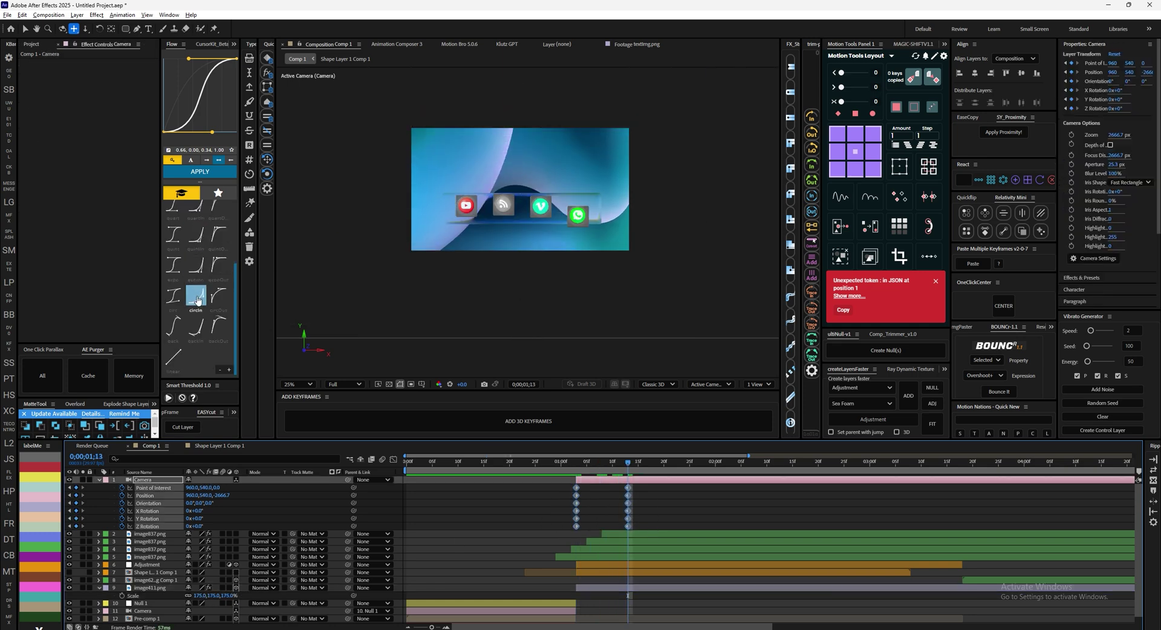
pyautogui.click(218, 265)
pyautogui.click(200, 171)
pyautogui.click(512, 463)
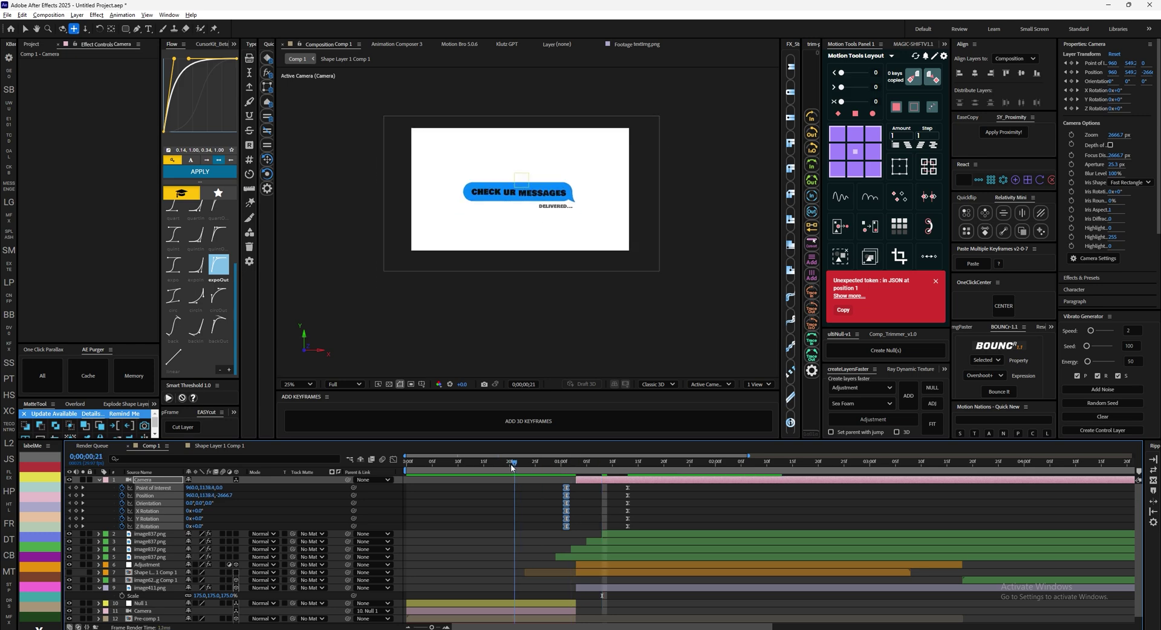
pyautogui.press('space')
# Step: Move the camera's ending keyframes to about 0;00;01;21 and copy the easing of its Point of Interest keyframes with EaseCopy
pyautogui.moveTo(636, 485); pyautogui.dragTo(668, 497)
pyautogui.press('pageup')
pyautogui.press('pageup')
pyautogui.moveTo(678, 484); pyautogui.dragTo(560, 488)
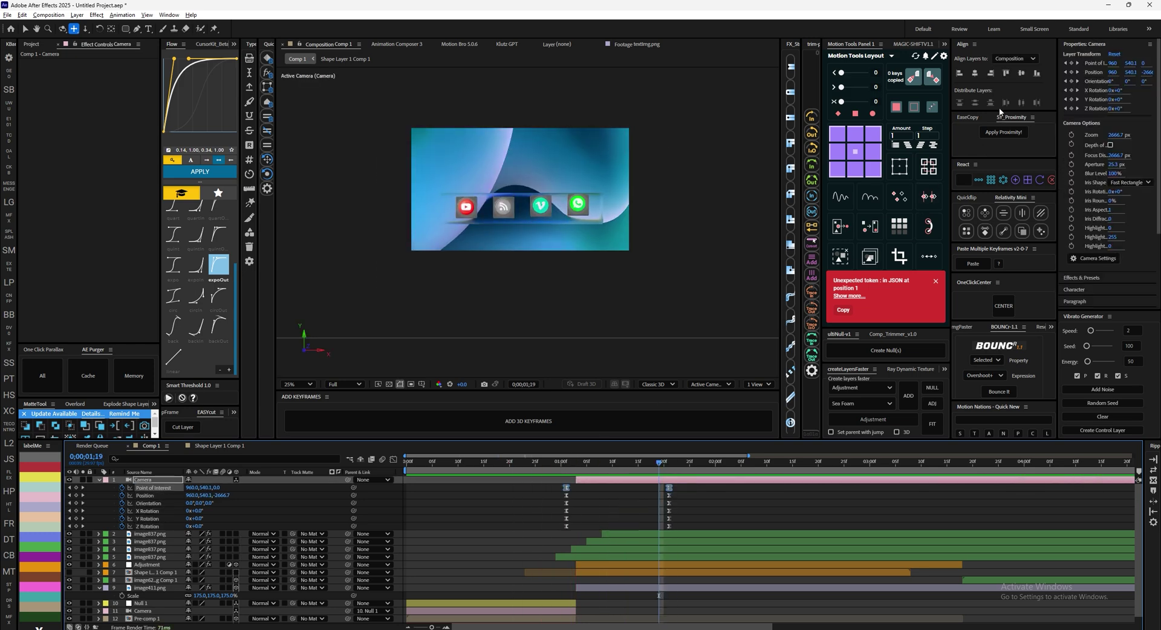
pyautogui.click(967, 118)
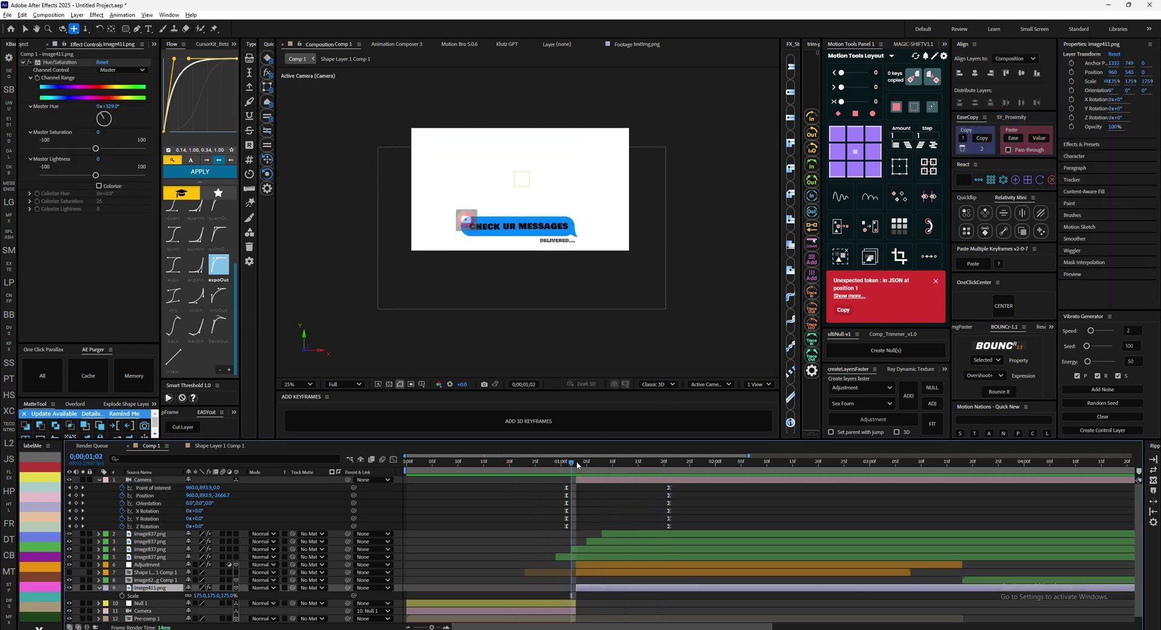
# Step: Check the camera move over the wallpaper and open the Shape Layer 1 Comp 1 precomp
pyautogui.click(587, 463)
pyautogui.click(618, 463)
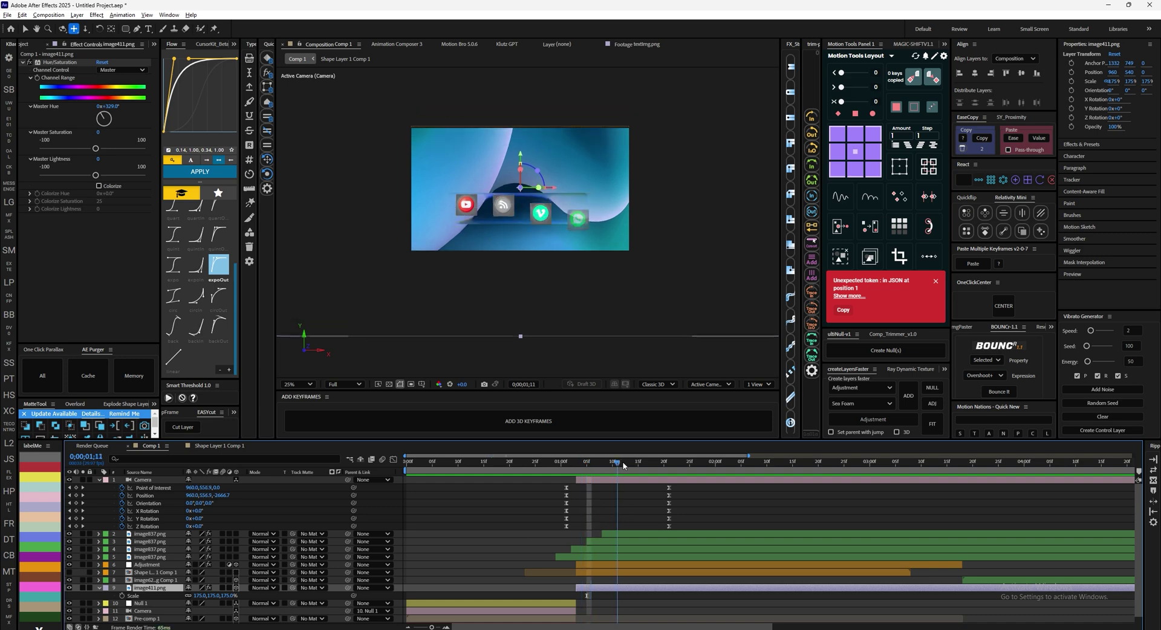
pyautogui.moveTo(623, 465)
pyautogui.mouseDown()
pyautogui.moveTo(593, 462)
pyautogui.moveTo(617, 461)
pyautogui.mouseUp()
pyautogui.scroll(2, 531, 245)
pyautogui.scroll(-2, 537, 235)
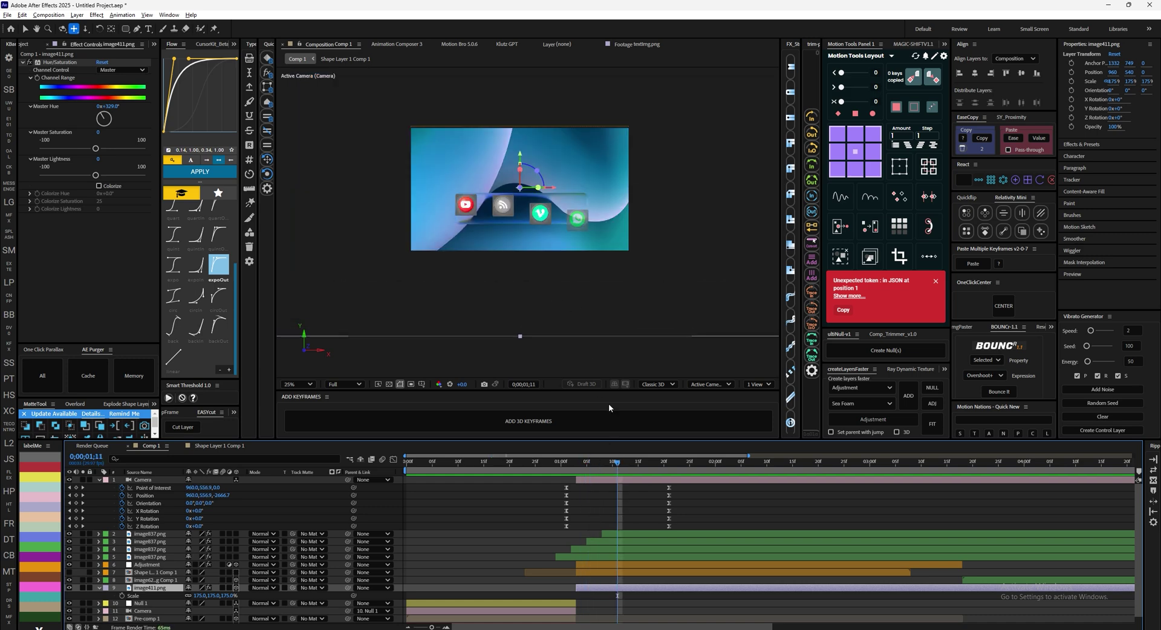
pyautogui.click(604, 565)
pyautogui.click(602, 568)
pyautogui.click(603, 568)
pyautogui.doubleClick(602, 572)
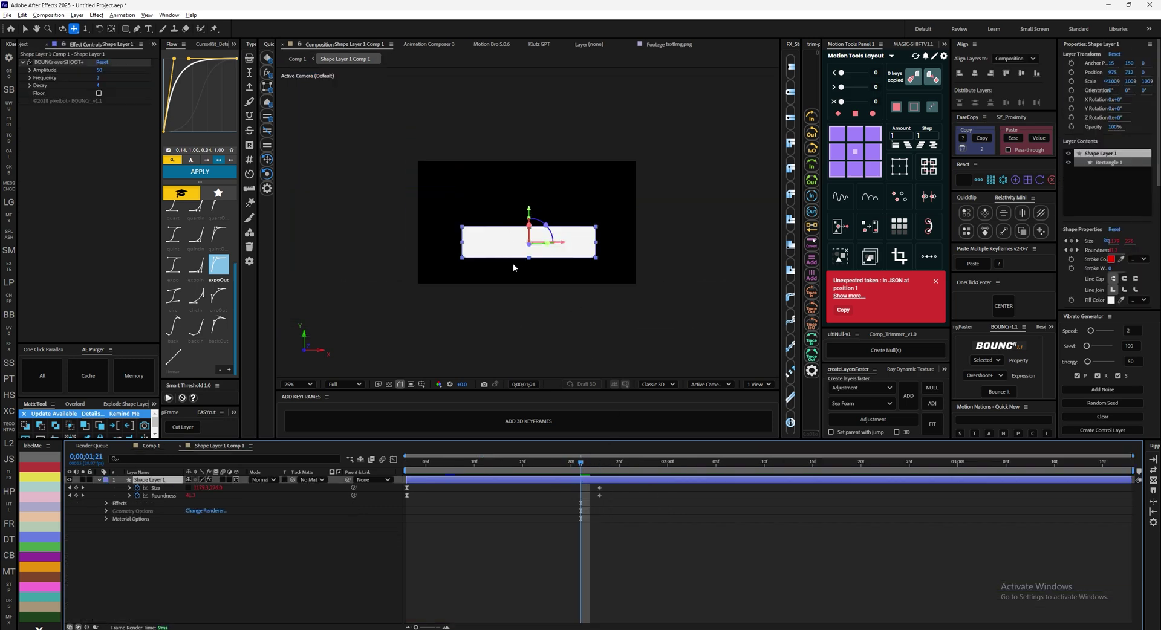
# Step: Add Position keyframes to Shape Layer 1 at 0;00;01;03 and 0;00;01;23
pyautogui.press('v')
pyautogui.moveTo(565, 466); pyautogui.dragTo(390, 475)
pyautogui.scroll(2, 507, 289)
pyautogui.press('p')
pyautogui.press('k')
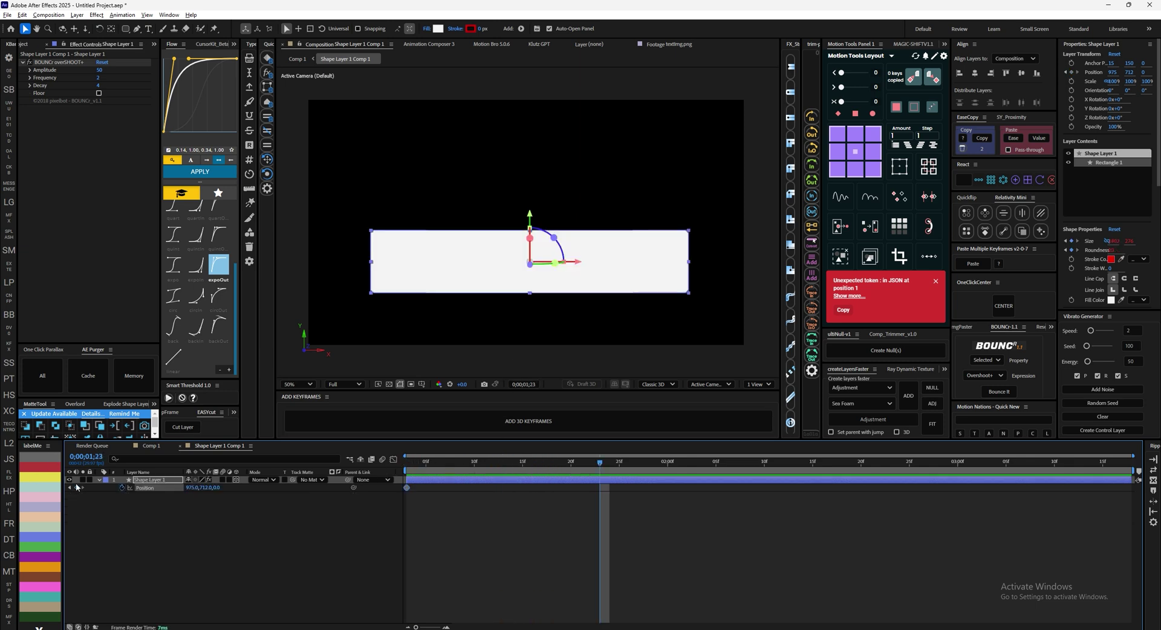
pyautogui.press('j')
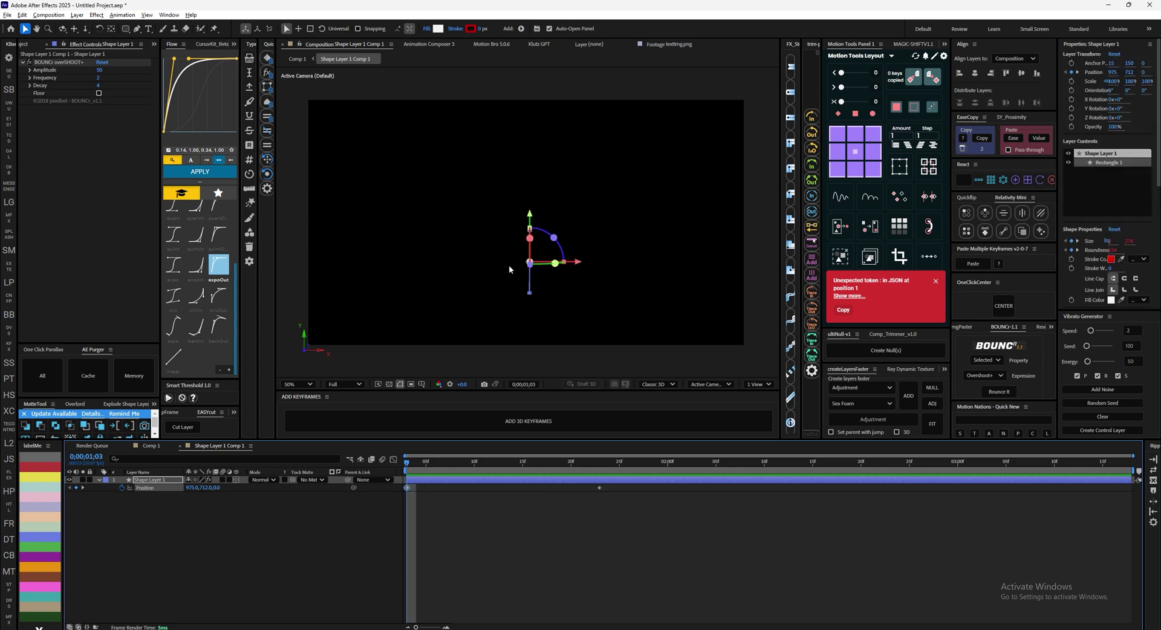
# Step: Lower the shape's starting Position to Y 892 and paste the copied ease onto both Position keyframes
pyautogui.moveTo(531, 221); pyautogui.dragTo(533, 224)
pyautogui.press('space')
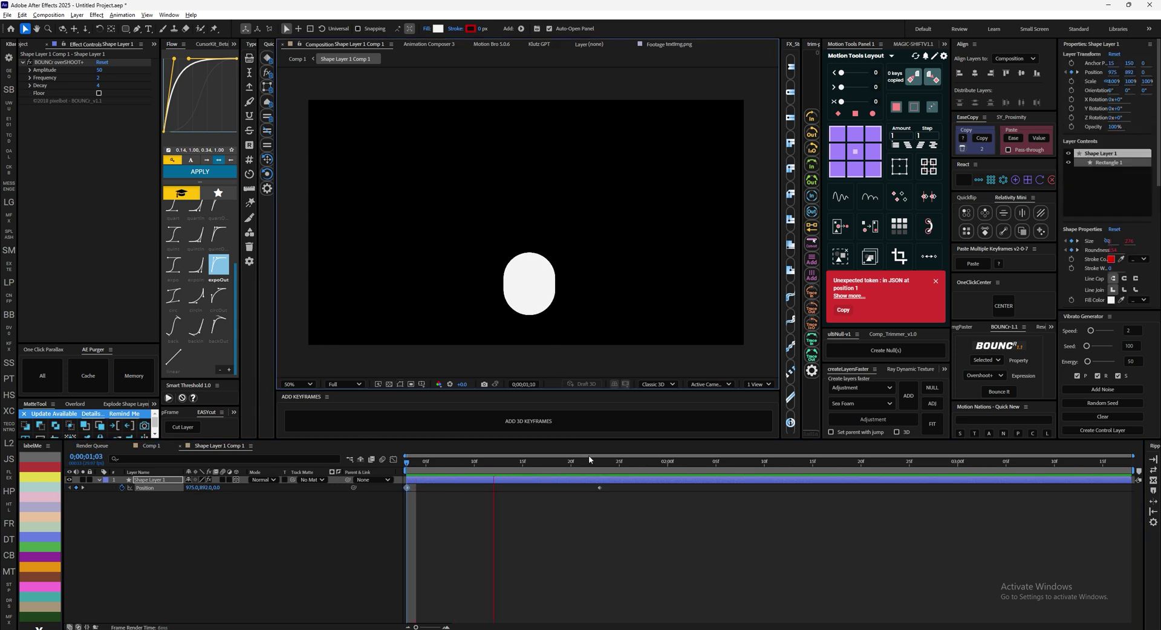
pyautogui.click(590, 459)
pyautogui.moveTo(624, 541); pyautogui.dragTo(379, 476)
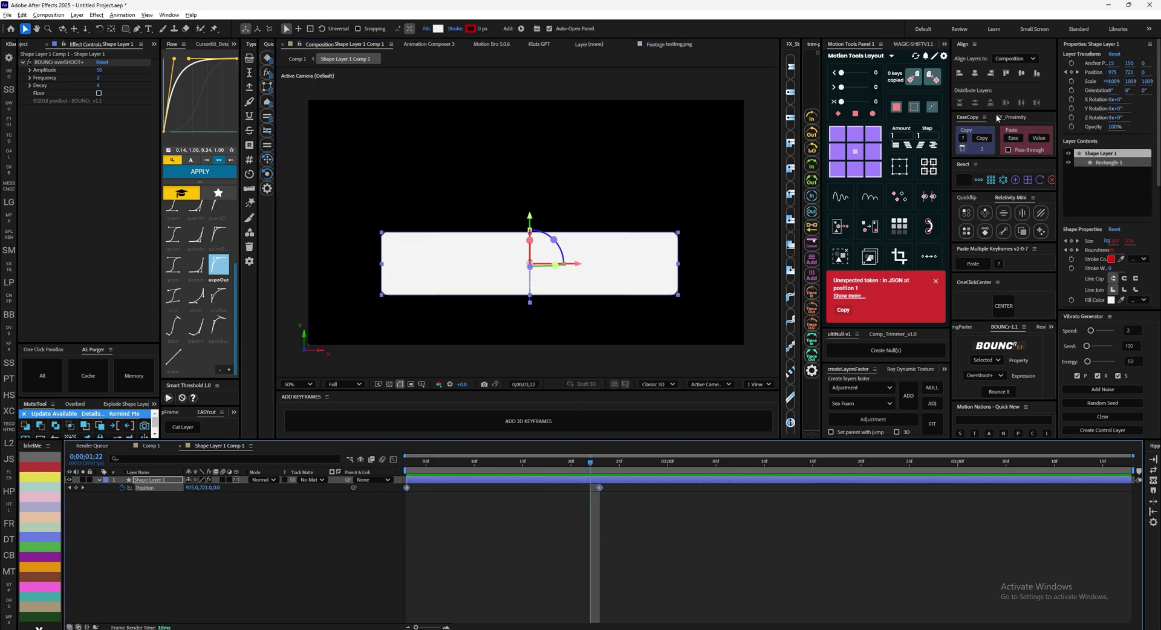
pyautogui.click(1012, 138)
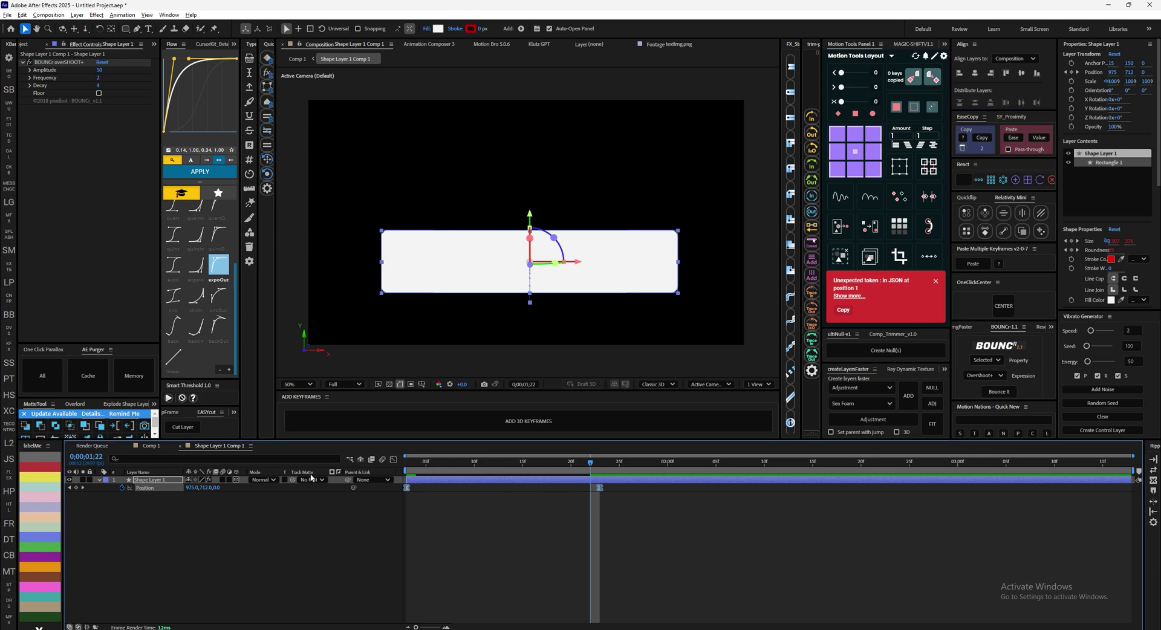
pyautogui.press('space')
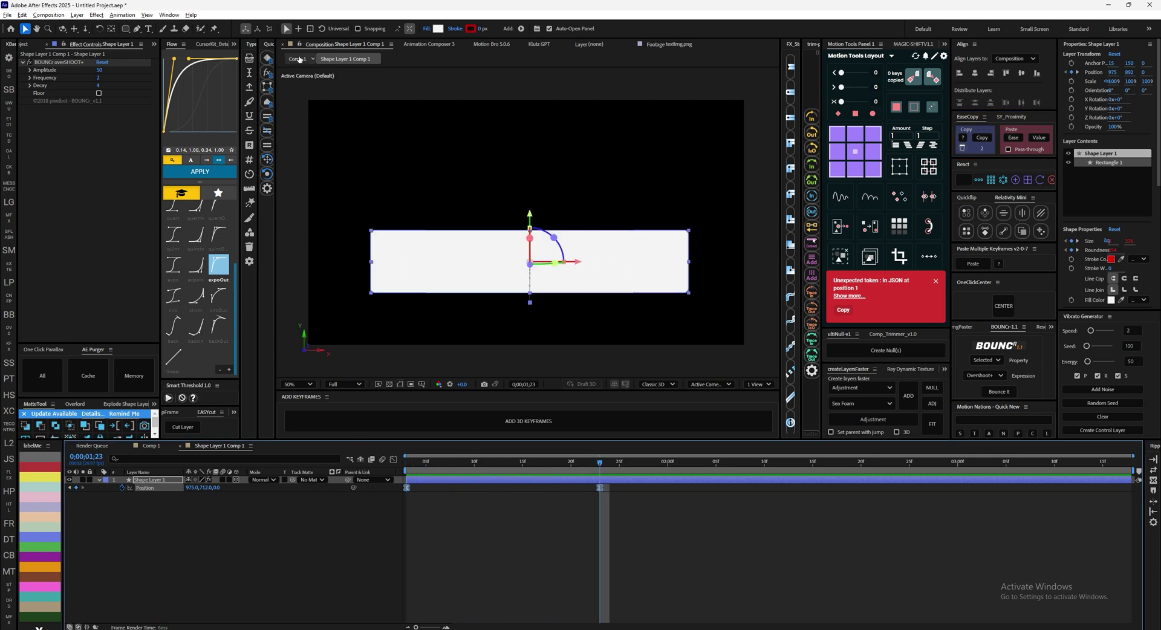
# Step: Return to Comp 1 and preview the box, icons and camera move together
pyautogui.click(296, 59)
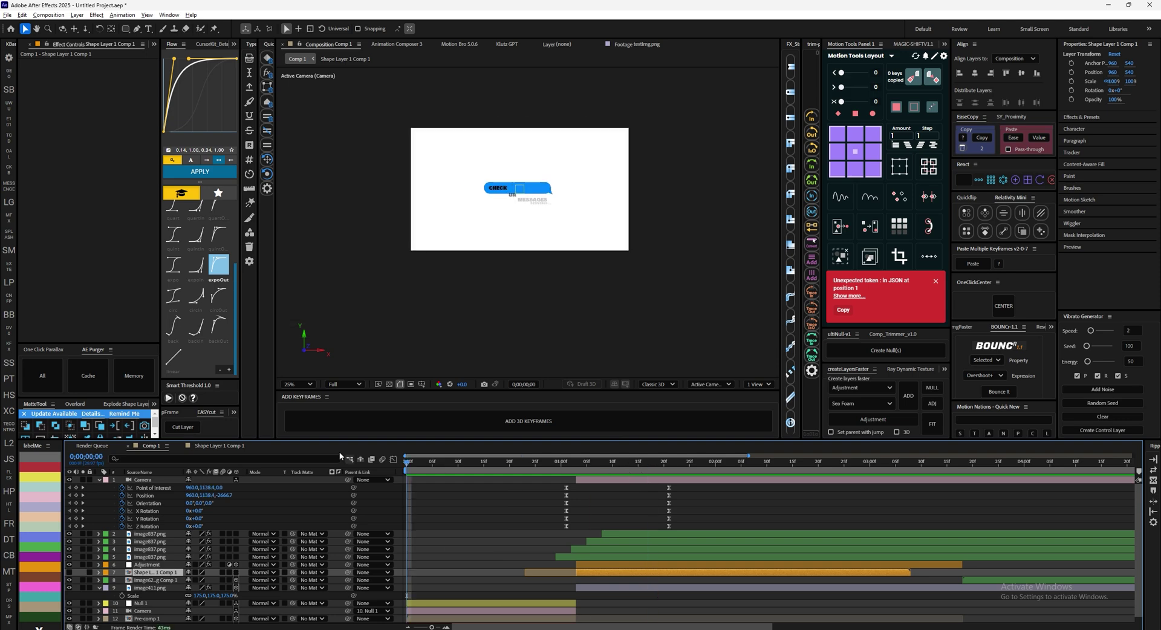
pyautogui.press('space')
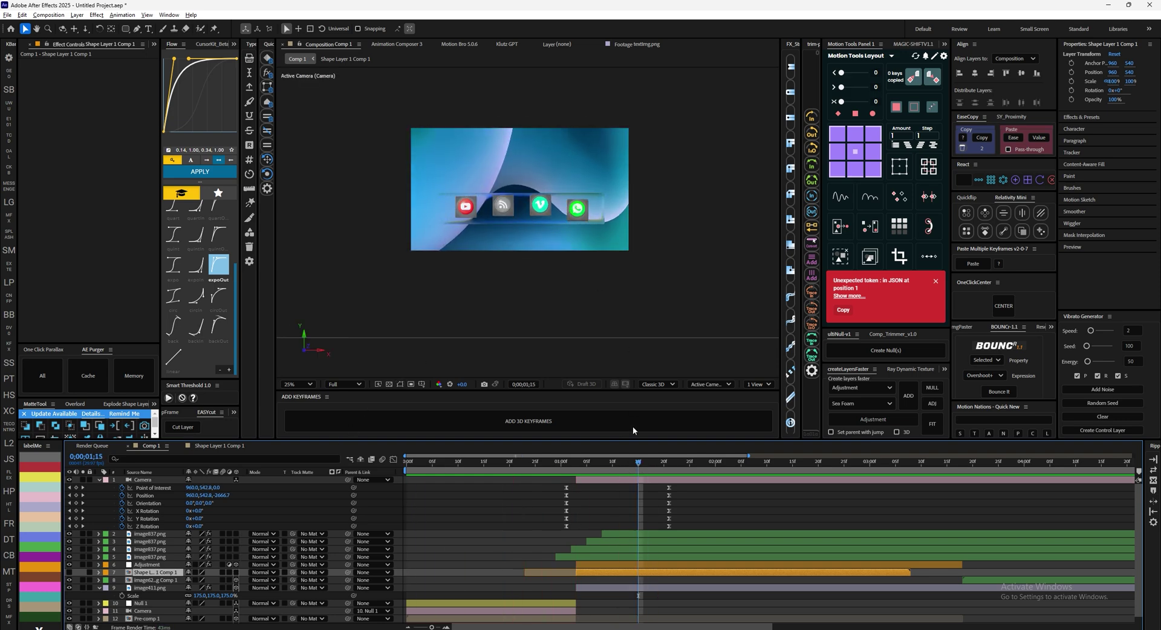
pyautogui.click(524, 461)
pyautogui.press('space')
pyautogui.press('space')
# Step: Make the hand cursor layer 3D and place it over the Vimeo icon at 0;00;01;23, at about 1194, 674
pyautogui.scroll(2, 528, 222)
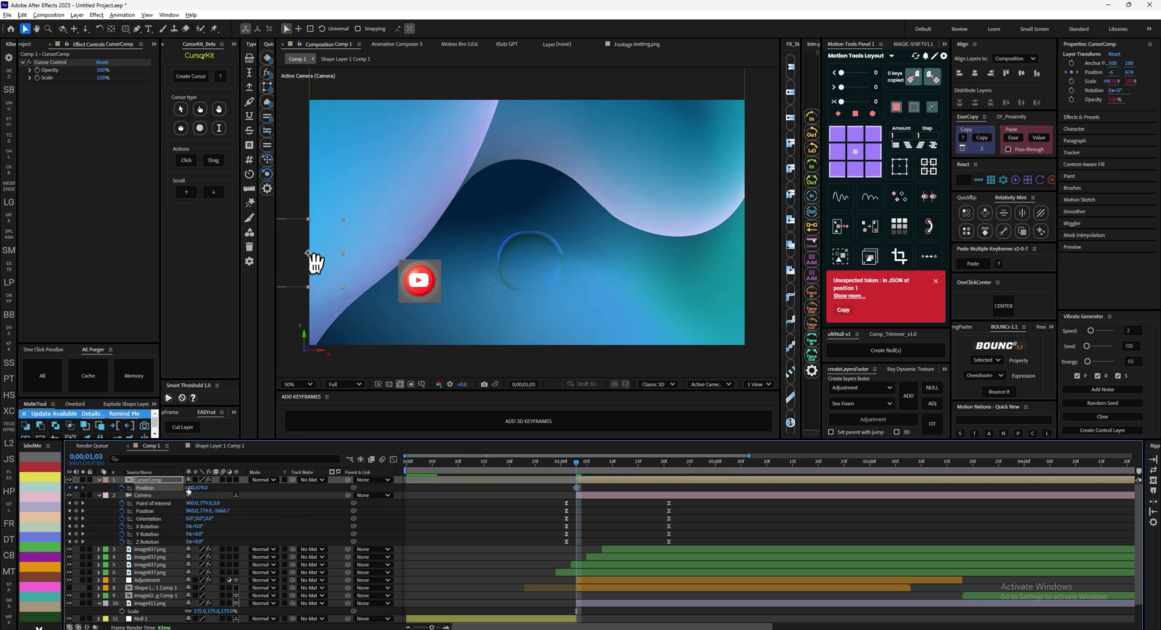
pyautogui.click(237, 480)
pyautogui.press('space')
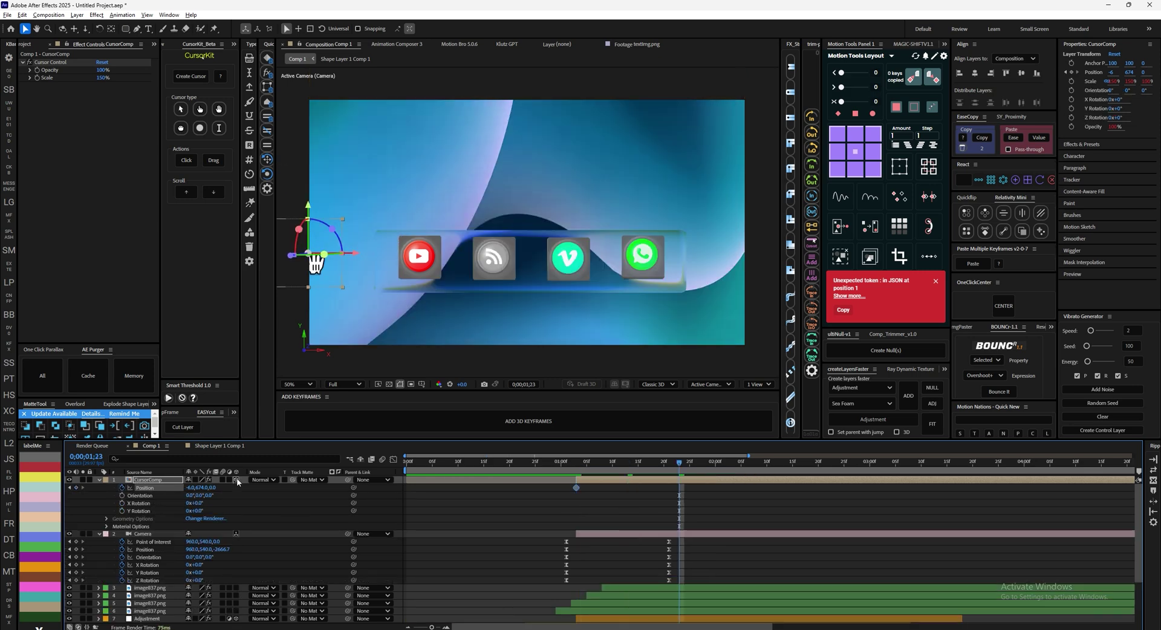
pyautogui.press(',')
pyautogui.moveTo(448, 242); pyautogui.dragTo(585, 247)
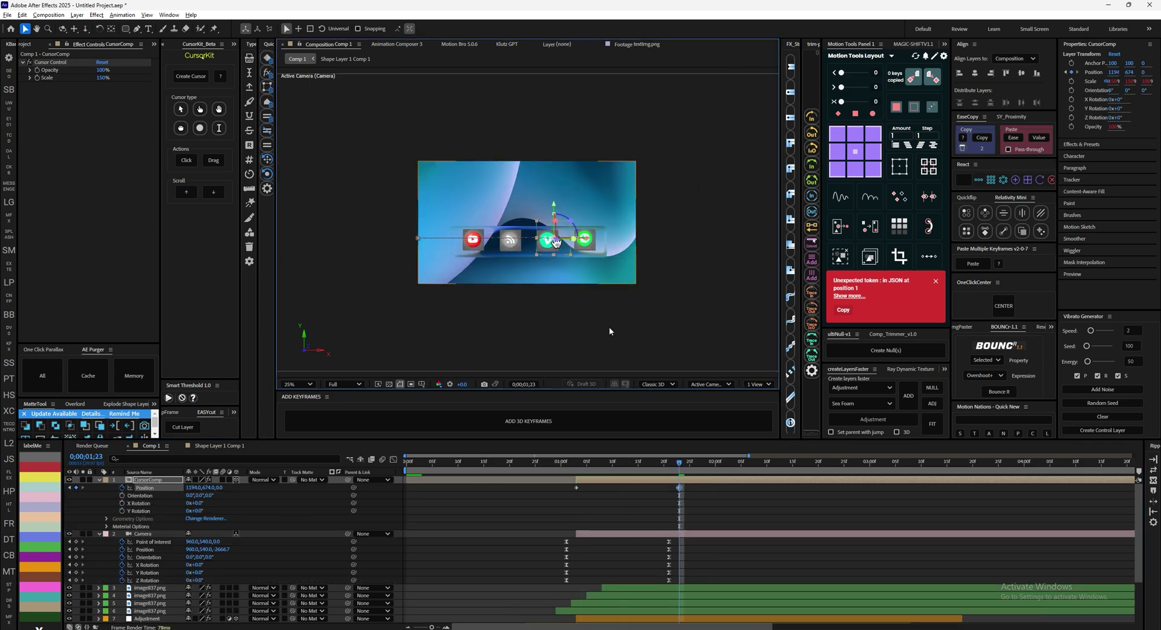
# Step: Place the hand cursor outside the frame's left edge at its first Position keyframe, 0;00;01;03, and bend its motion path into a curve
pyautogui.moveTo(628, 463); pyautogui.dragTo(576, 475)
pyautogui.moveTo(419, 219); pyautogui.dragTo(373, 286)
pyautogui.press('g')
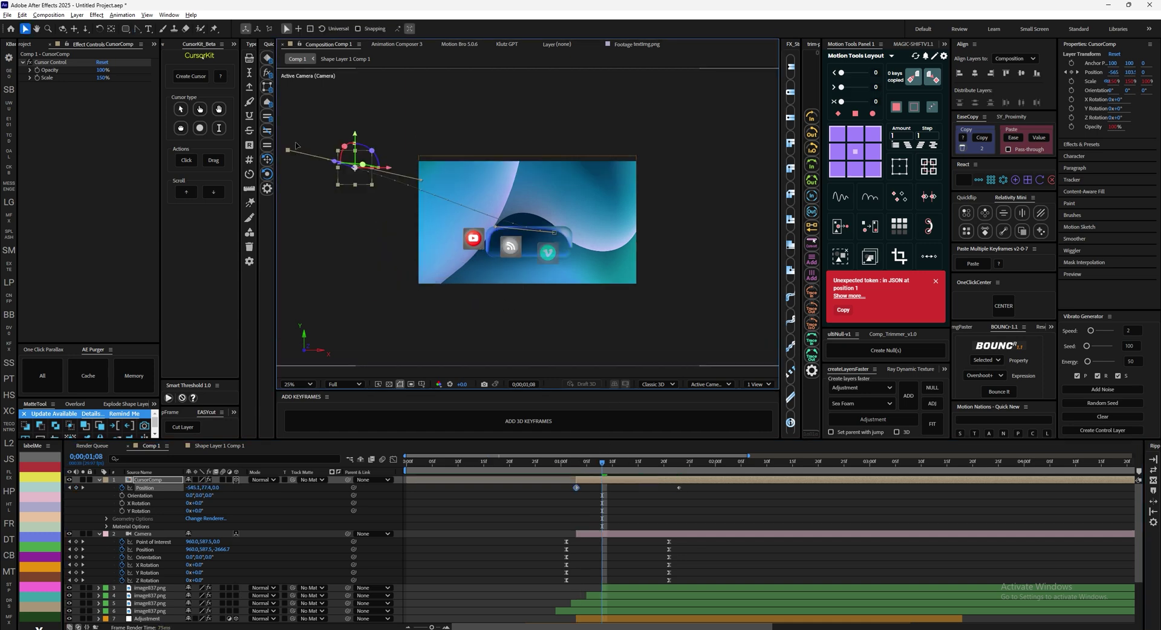
pyautogui.moveTo(288, 136); pyautogui.dragTo(296, 139)
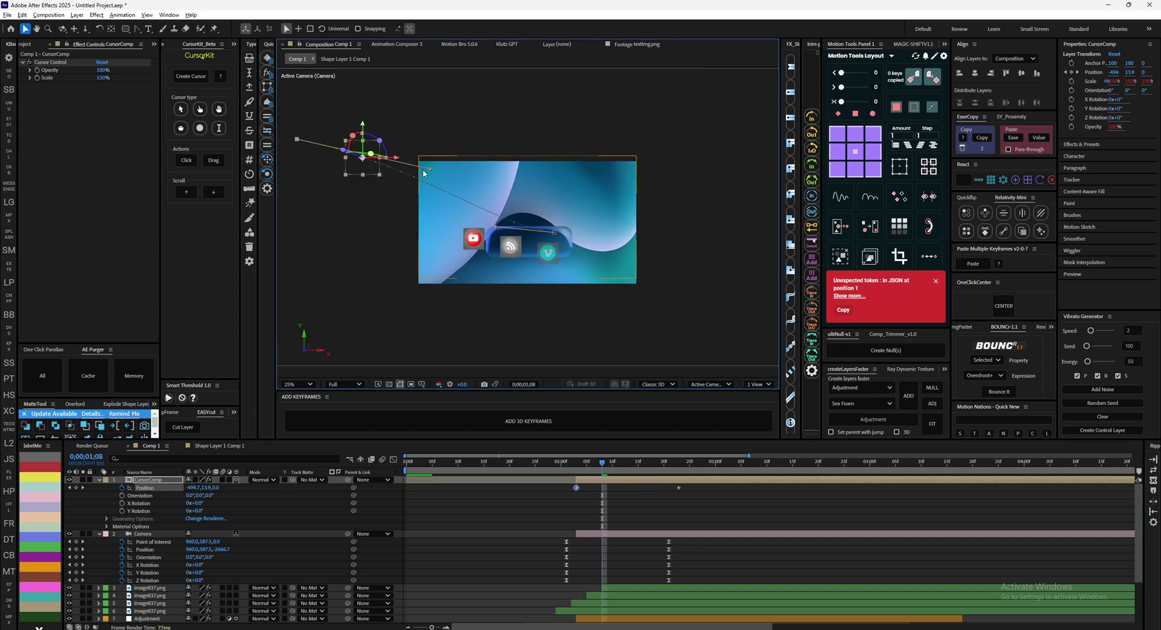
pyautogui.moveTo(433, 172); pyautogui.dragTo(440, 227)
# Step: Paste the copied ease onto both of the hand cursor's Position keyframes and preview its movement onto the icons
pyautogui.press('space')
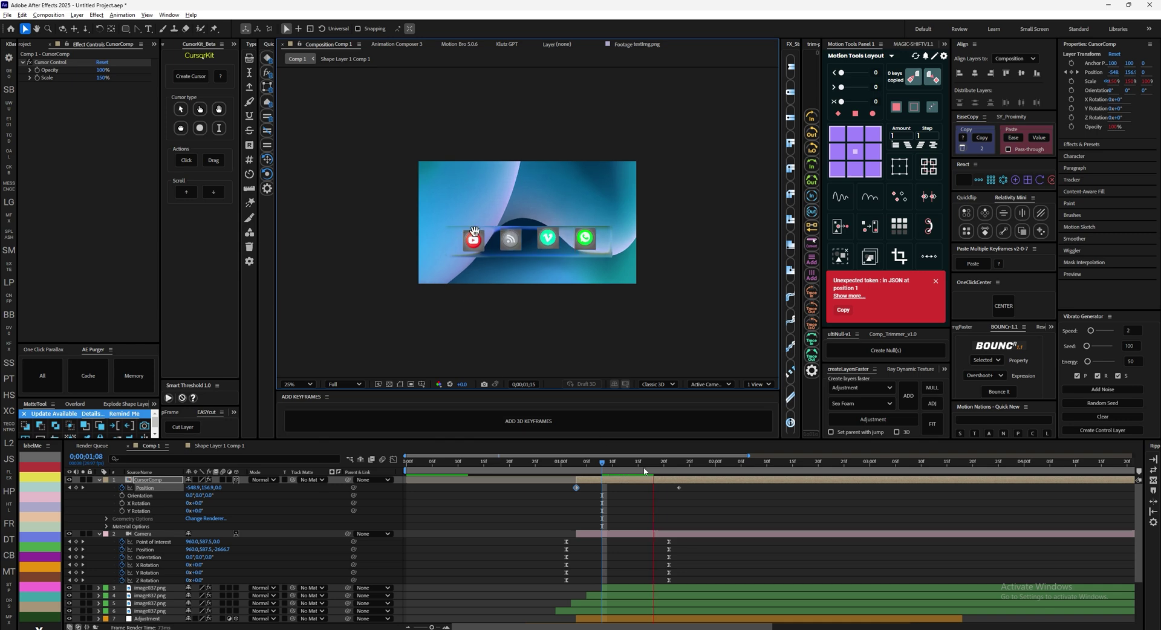
pyautogui.press('space')
pyautogui.moveTo(685, 477); pyautogui.dragTo(672, 494)
pyautogui.click(1015, 137)
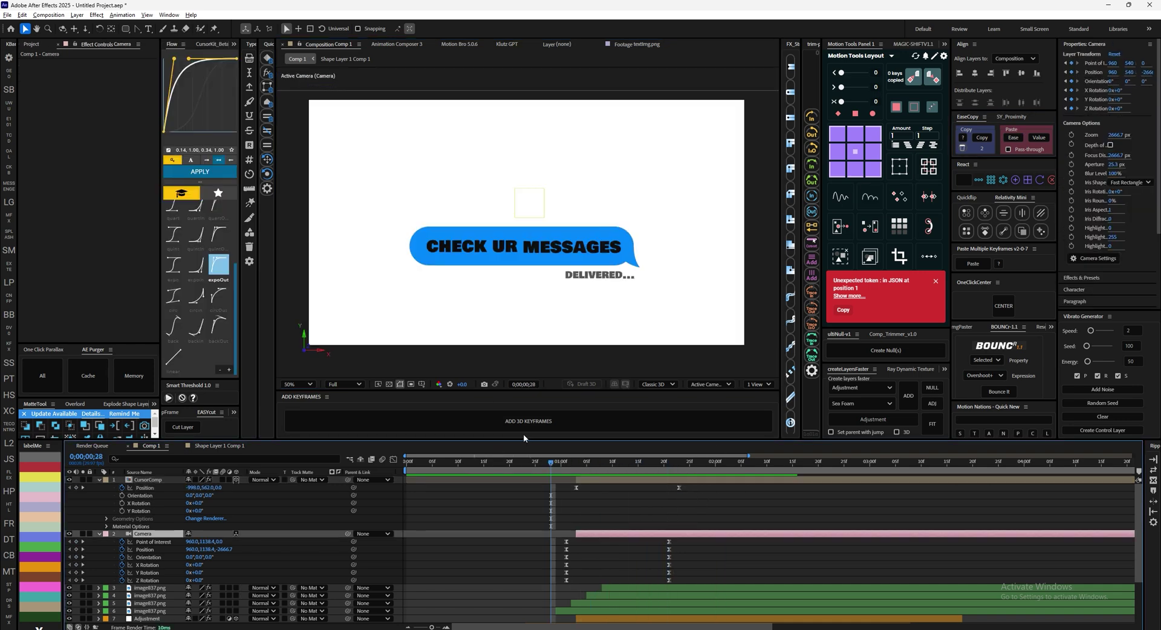
pyautogui.press('space')
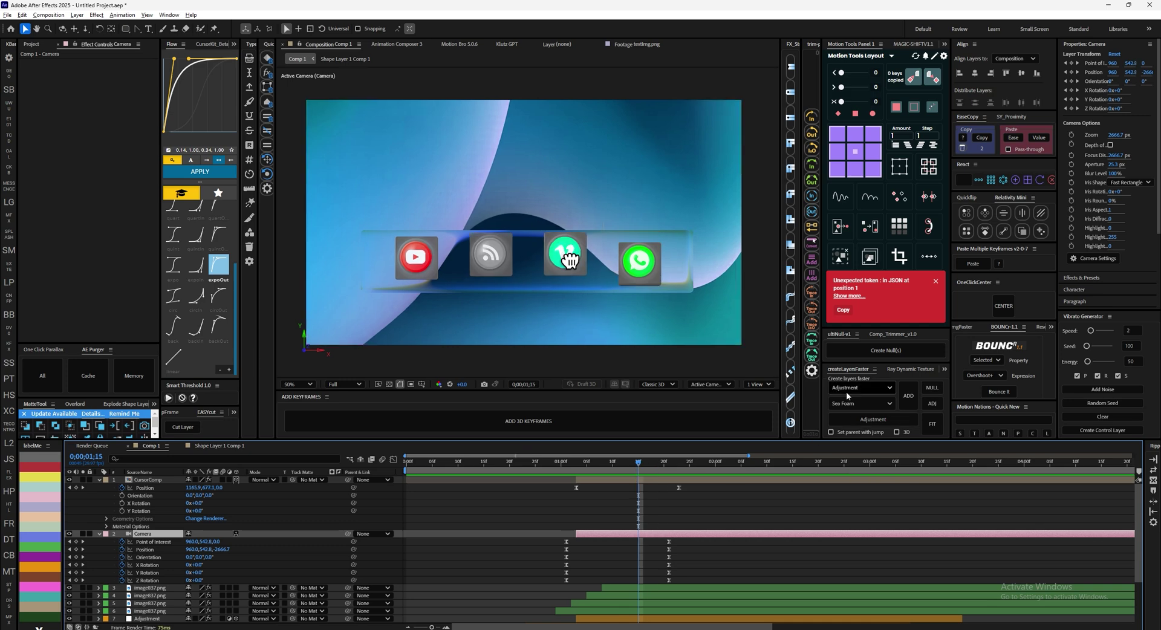
# Step: Create a null that parents the camera and give it 3D keyframes at 0;00;01;15 and 0;00;02;05
pyautogui.click(888, 350)
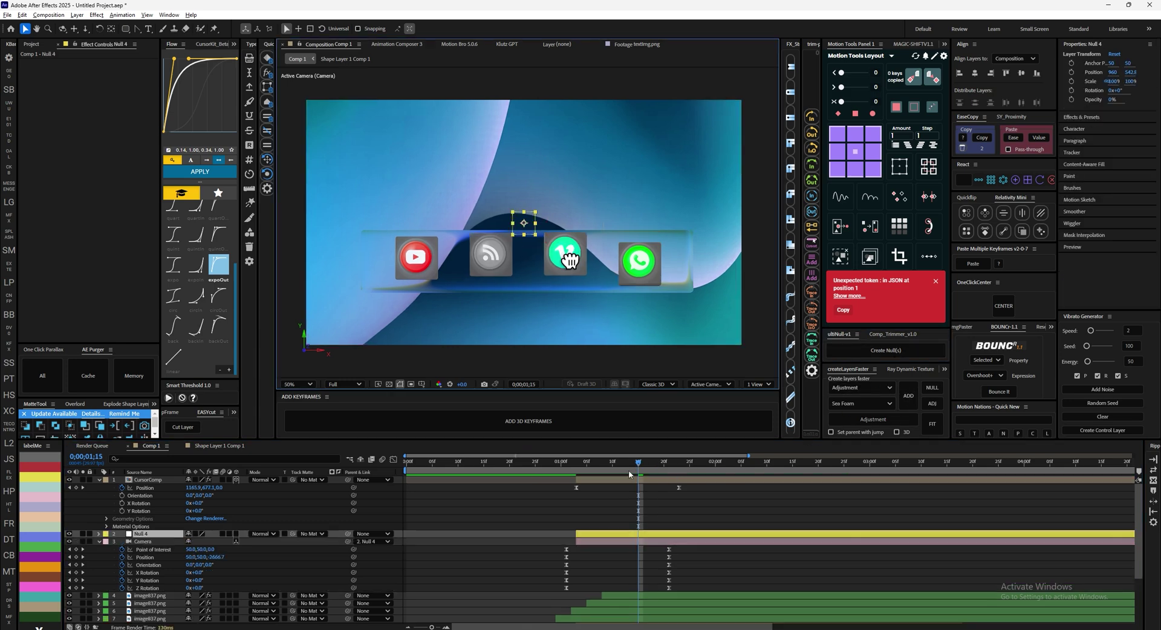
pyautogui.click(585, 423)
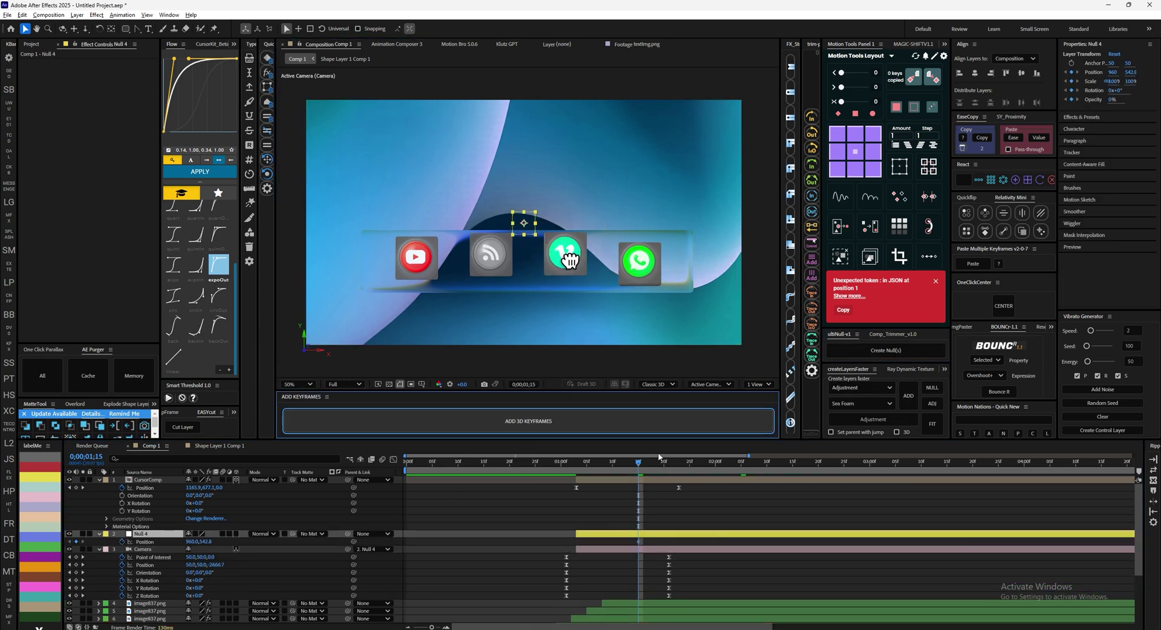
pyautogui.hotkey('shift', 'pagedown')
pyautogui.hotkey('shift', 'pagedown')
pyautogui.click(656, 424)
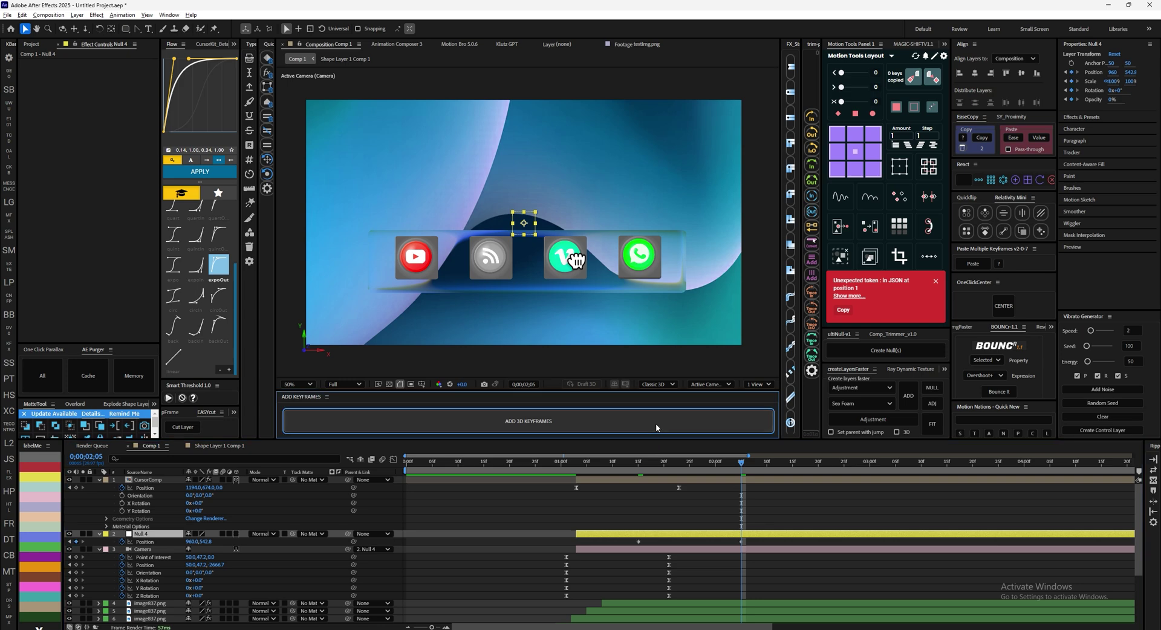
# Step: Move the 3D null for a camera push-in at 0;00;02;05 and ease all of its keyframes
pyautogui.click(736, 529)
pyautogui.moveTo(525, 194); pyautogui.dragTo(525, 175)
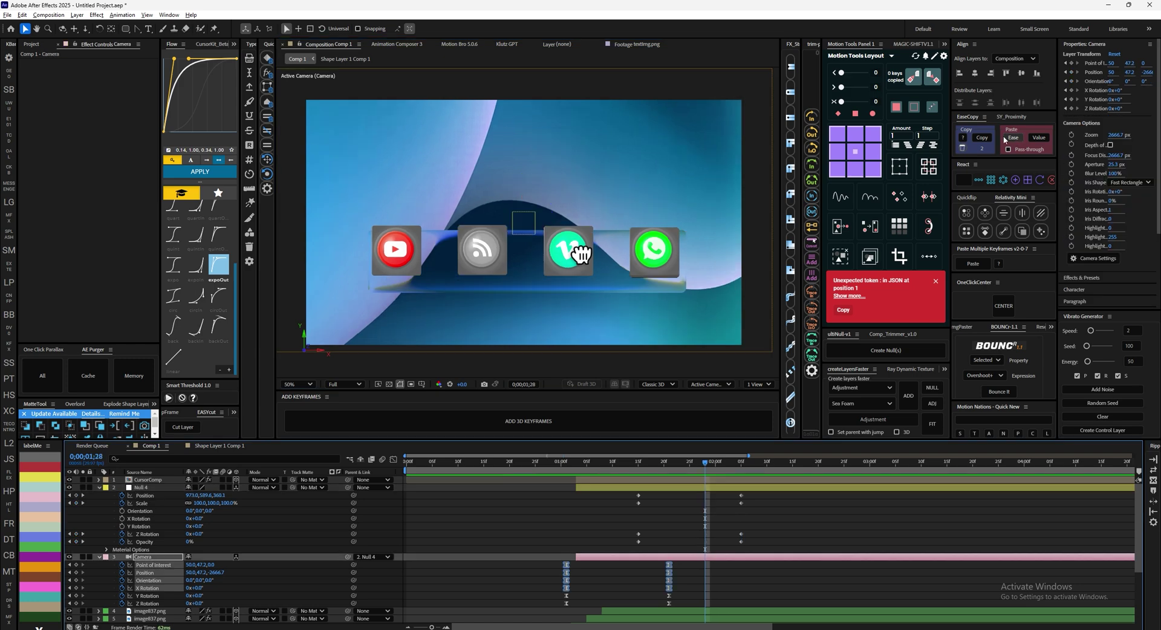
pyautogui.moveTo(760, 491); pyautogui.dragTo(629, 545)
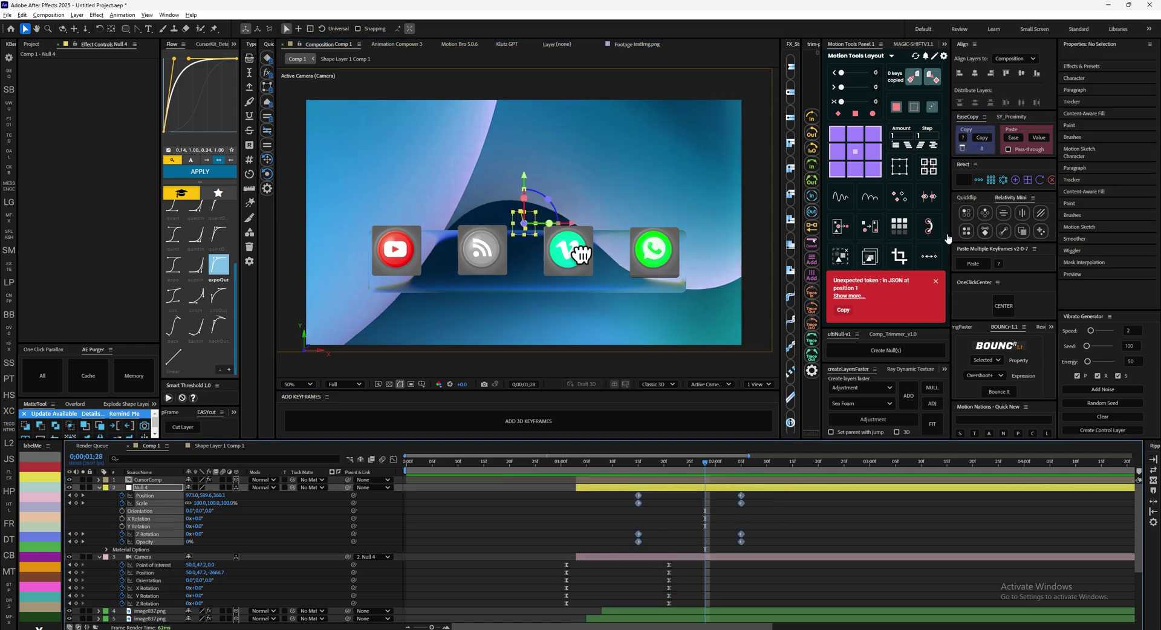
pyautogui.press('F2')
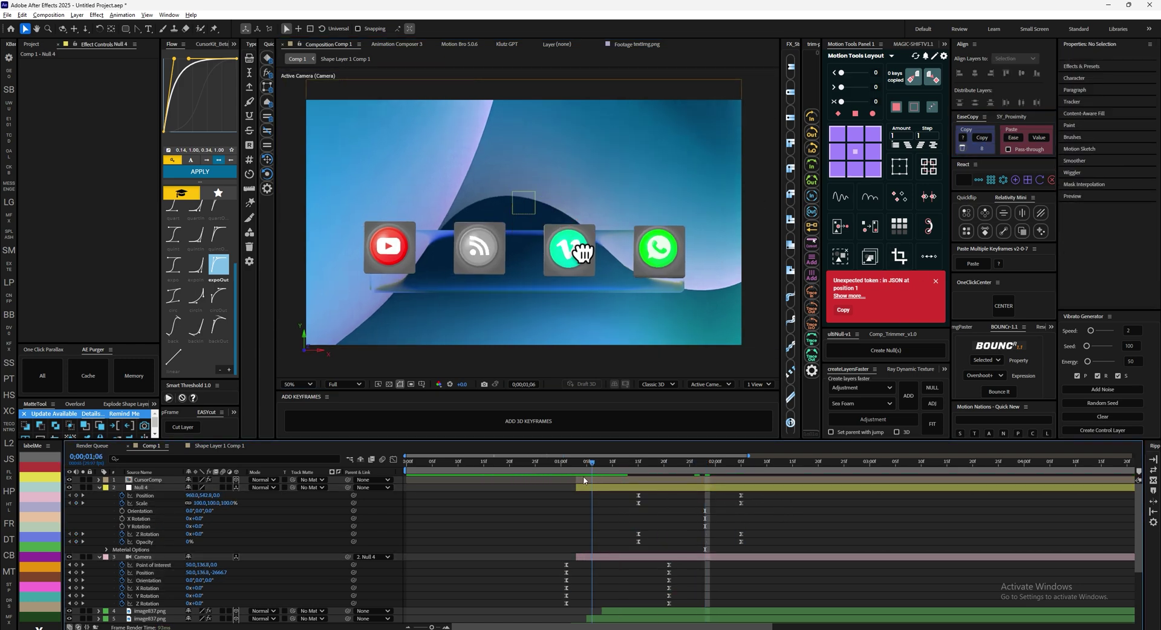
# Step: Shift Null 4's starting keyframes earlier, to about 0;00;01;07, and preview the push-in's timing
pyautogui.click(592, 461)
pyautogui.press('space')
pyautogui.moveTo(650, 491); pyautogui.dragTo(629, 544)
pyautogui.moveTo(638, 503); pyautogui.dragTo(596, 503)
pyautogui.moveTo(582, 462); pyautogui.dragTo(545, 461)
pyautogui.press('space')
pyautogui.press('space')
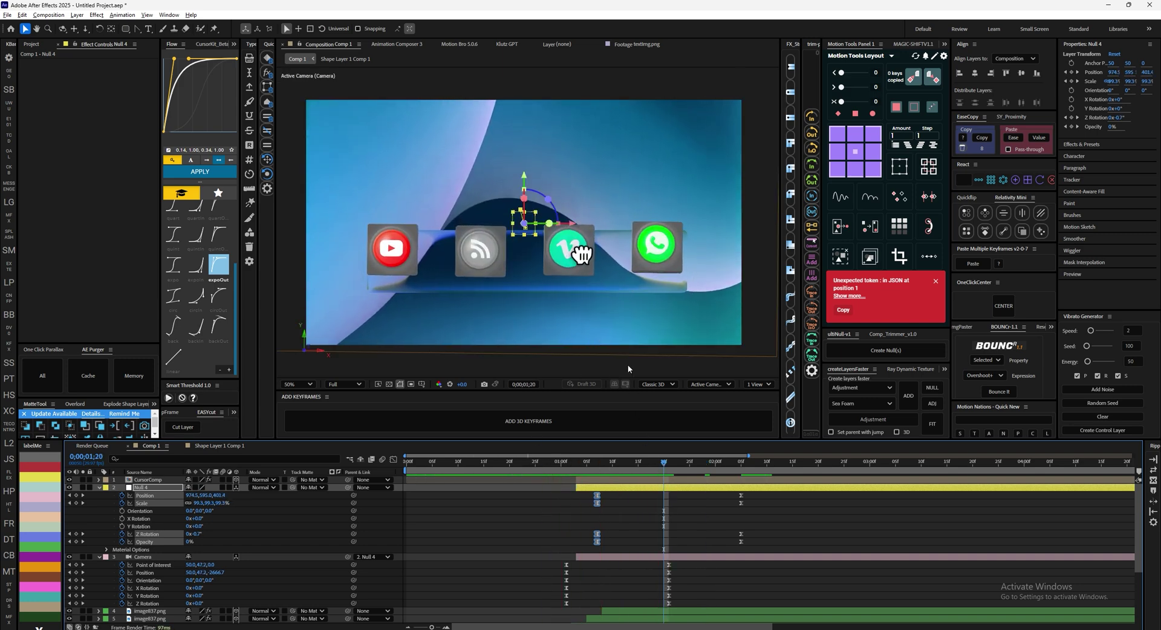
# Step: Create a second camera null with 3D keyframes at 0;00;01;19 and raise it to Position Y 9.1 at 0;00;02;04
pyautogui.press('pageup')
pyautogui.click(894, 350)
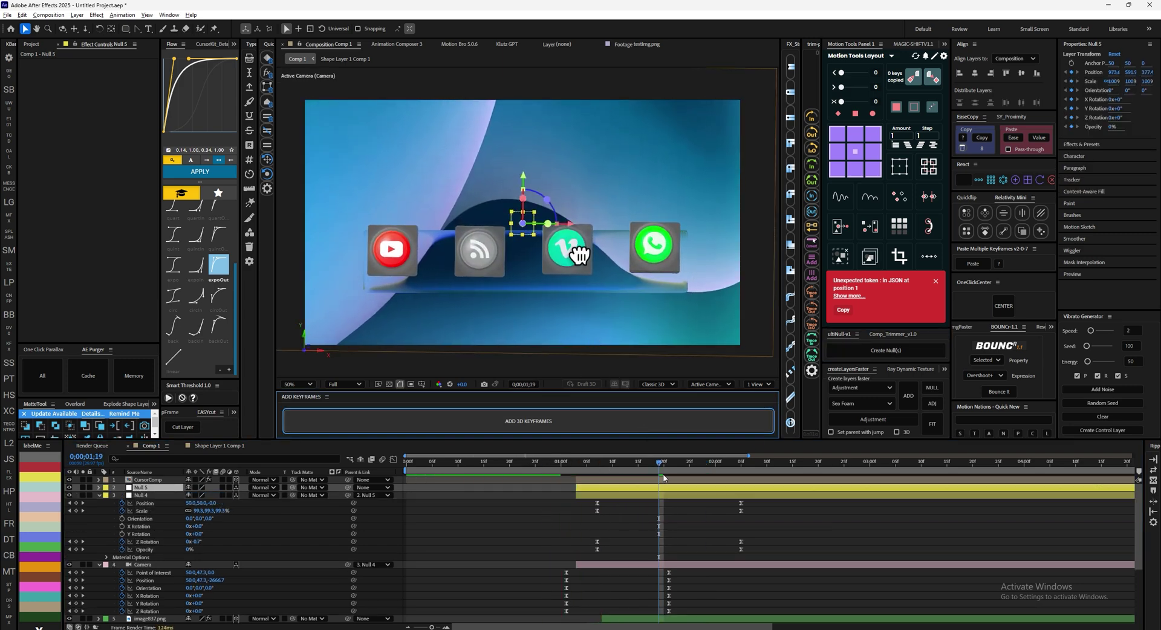
pyautogui.click(733, 463)
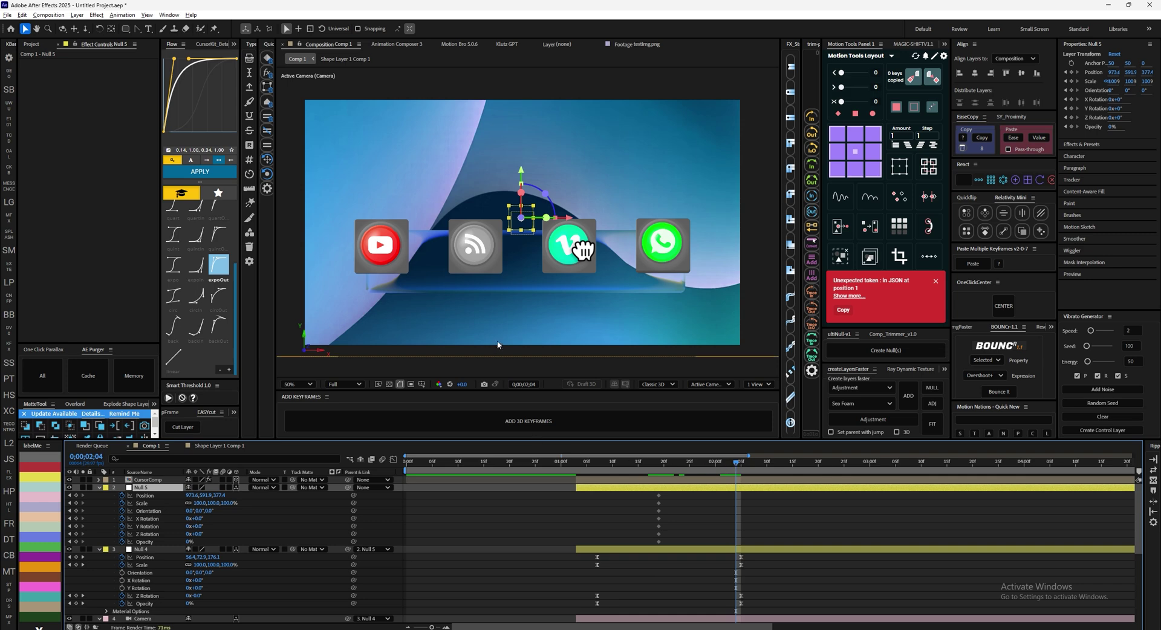
pyautogui.moveTo(522, 174); pyautogui.dragTo(520, 151)
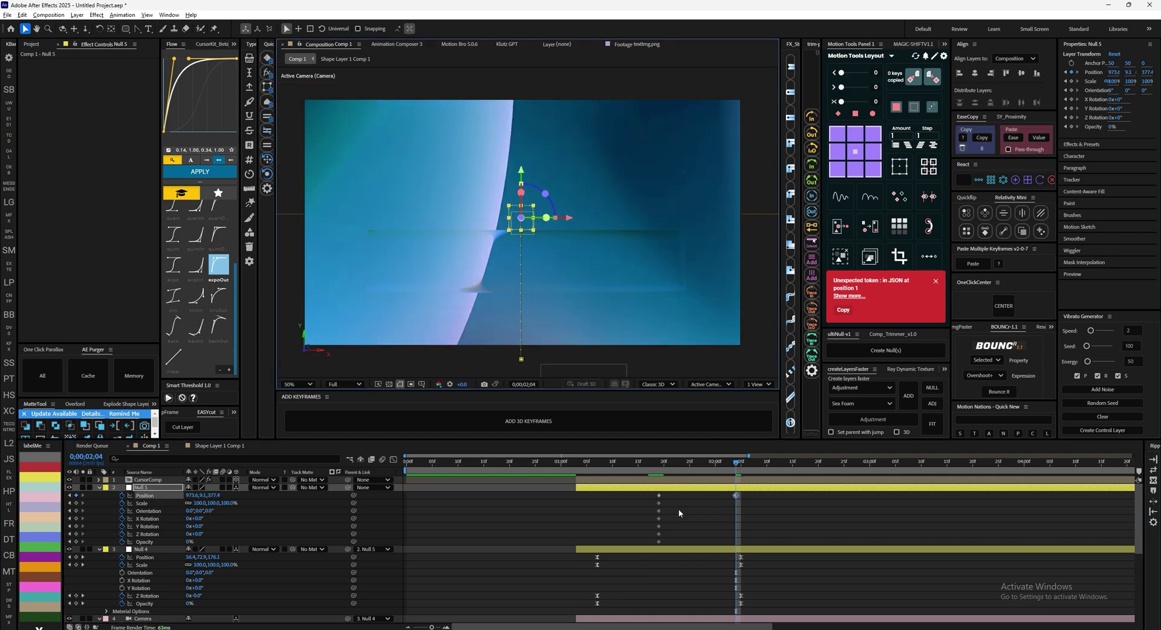
# Step: Delete Null 5's Scale, Orientation, Rotation and Opacity keyframes, keeping only its Position keyframes
pyautogui.moveTo(646, 497); pyautogui.dragTo(774, 553)
pyautogui.keyDown('shift'); pyautogui.click(658, 495); pyautogui.keyUp('shift')
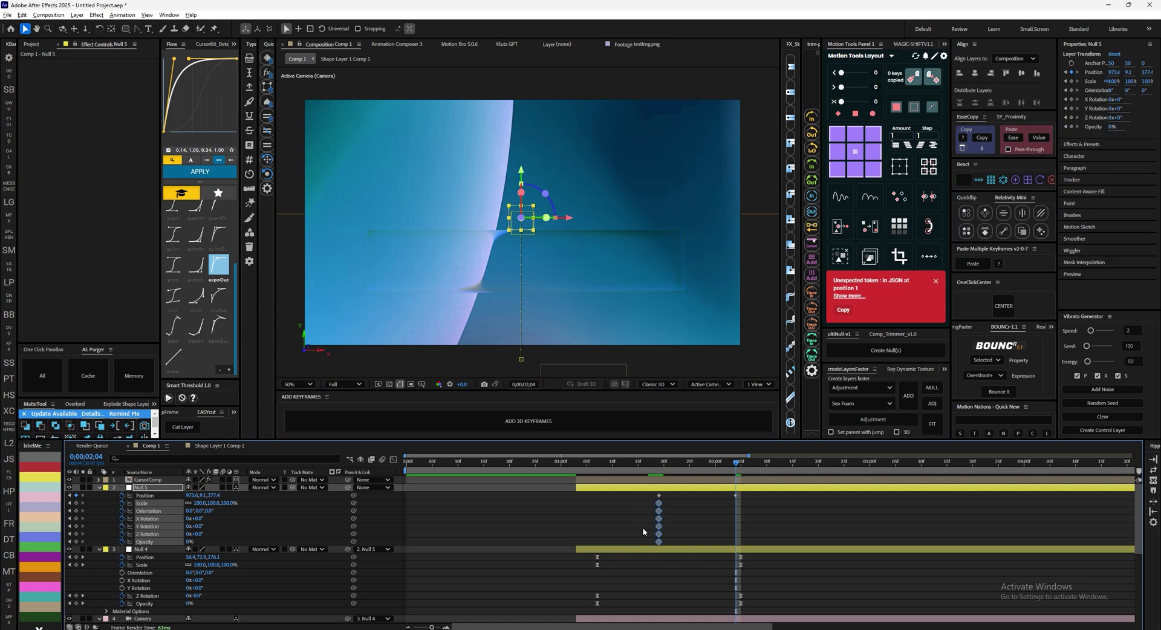
pyautogui.press('Delete')
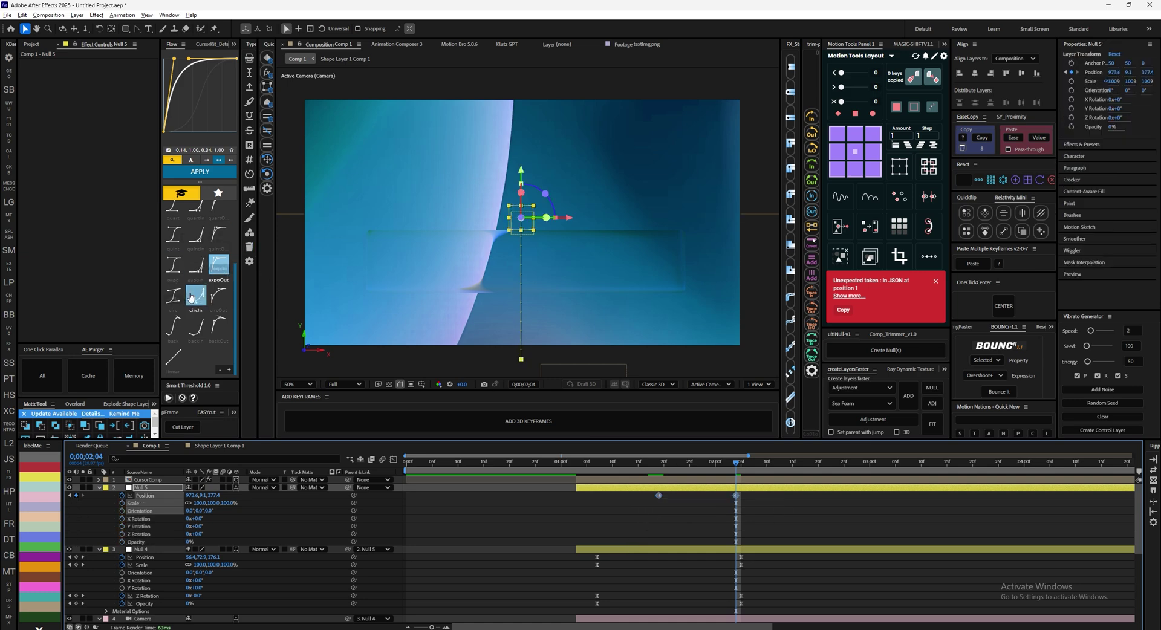
# Step: Apply the expoIn ease preset to Null 5's Position keyframes and preview the camera exit
pyautogui.scroll(3, 217, 271)
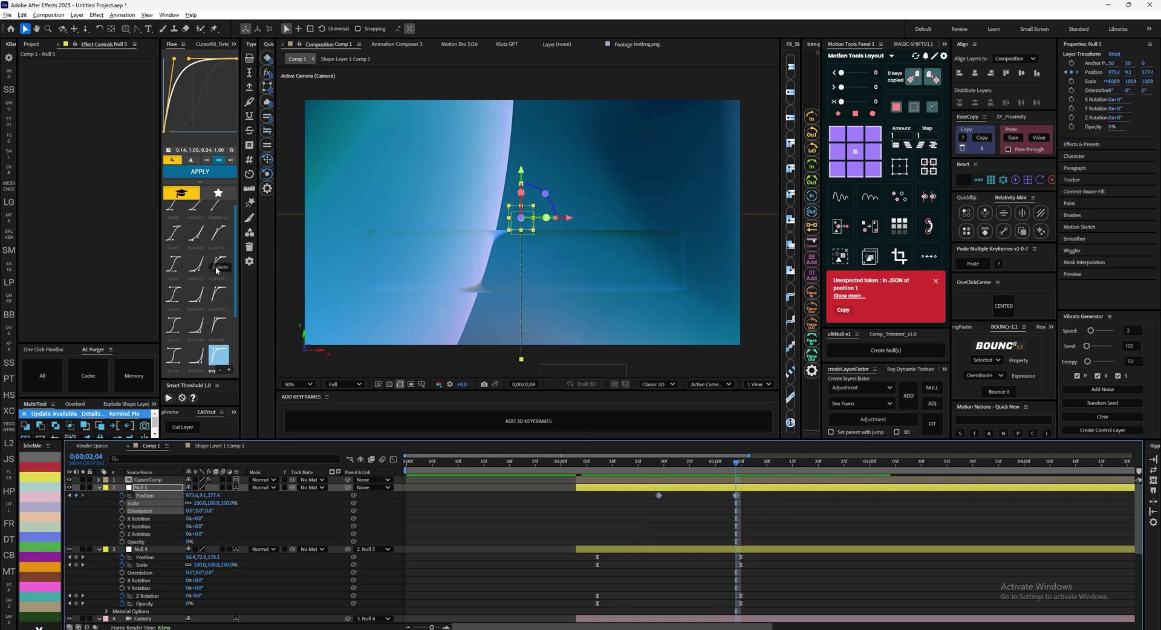
pyautogui.click(205, 358)
pyautogui.click(567, 462)
pyautogui.press('space')
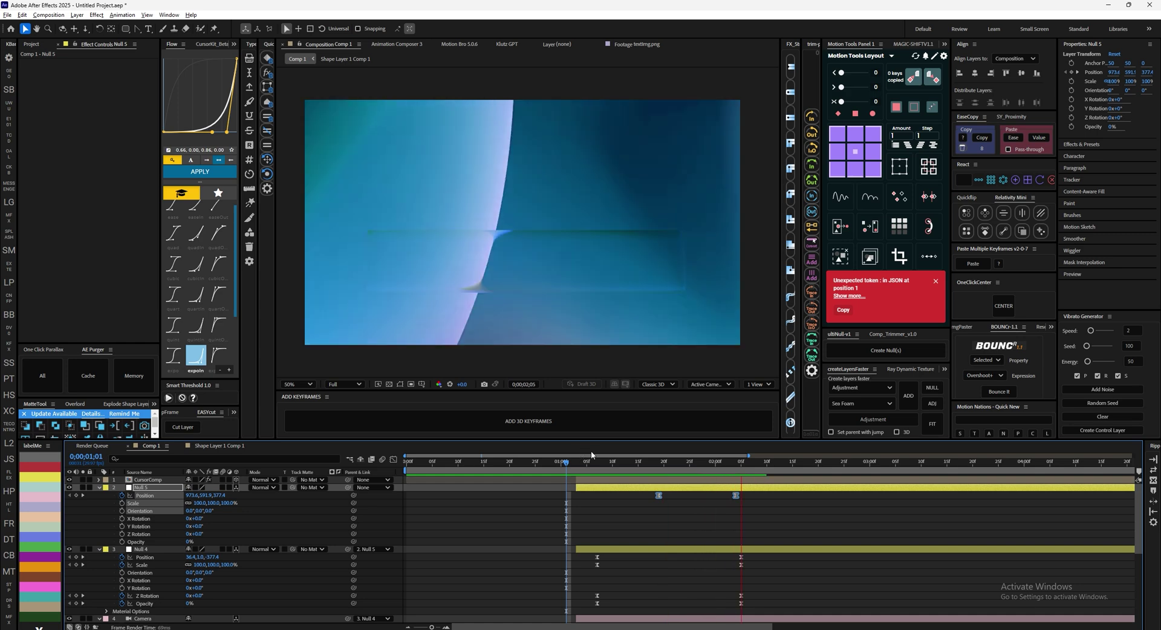
pyautogui.press('space')
# Step: Retime Null 5's Position keyframes to 0;00;01;12 and 0;00;02;08, previewing the exit
pyautogui.moveTo(748, 496); pyautogui.dragTo(719, 510)
pyautogui.moveTo(736, 495); pyautogui.dragTo(756, 496)
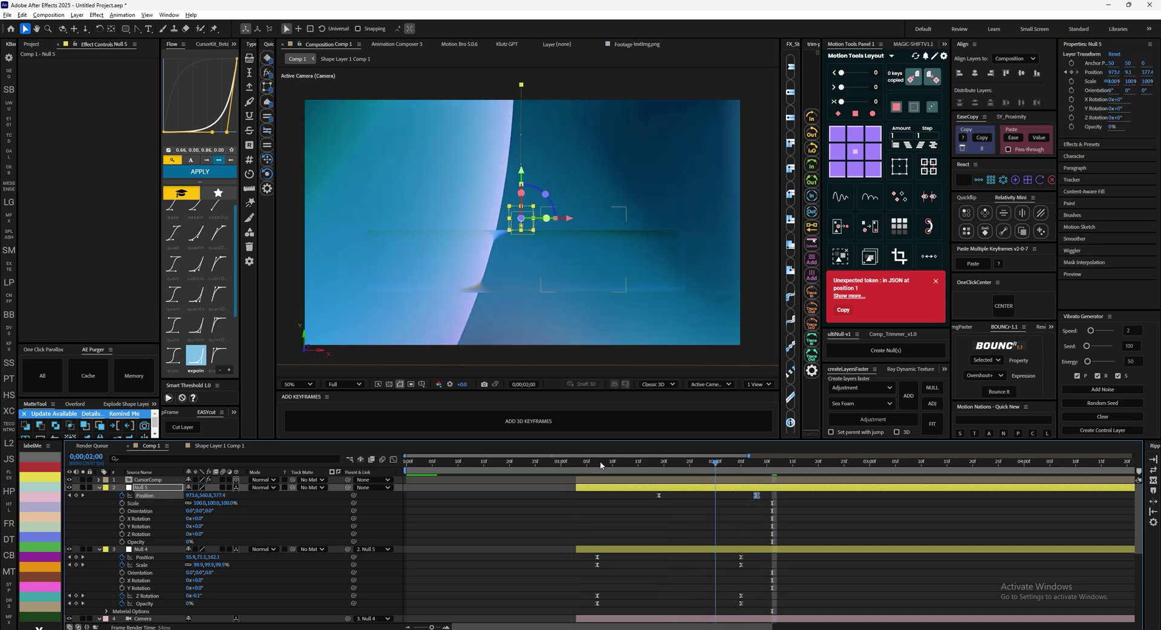
pyautogui.click(571, 462)
pyautogui.press('space')
pyautogui.press('space')
pyautogui.press('space')
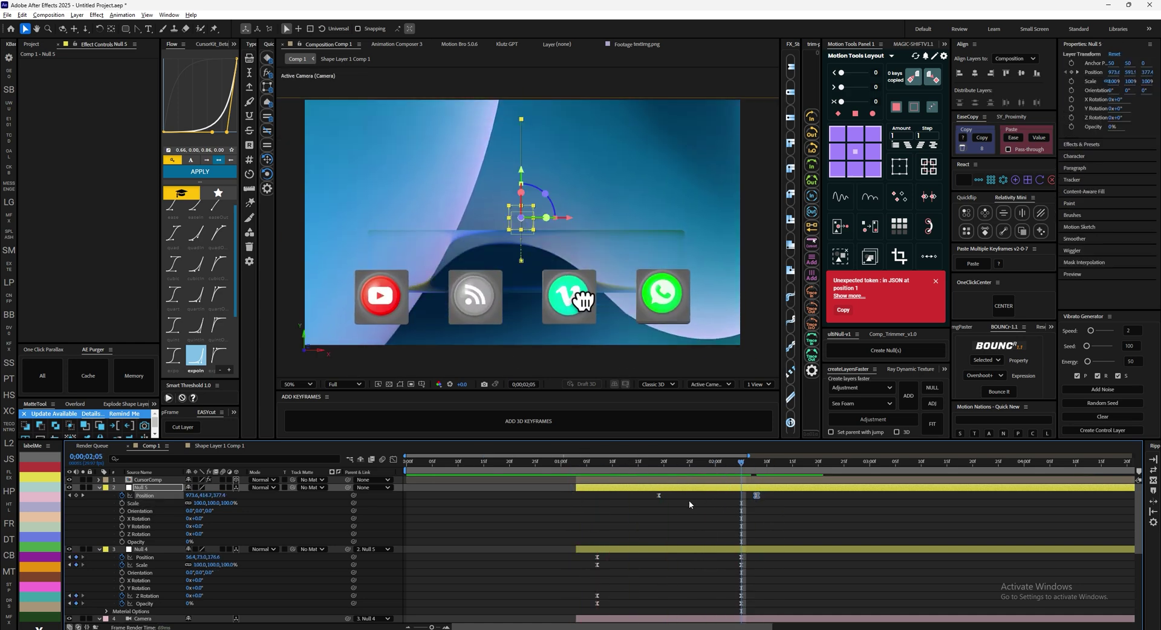
pyautogui.moveTo(648, 495); pyautogui.dragTo(622, 497)
# Step: Open Shape Layer 1 Comp 1 at the camera exit's start and keyframe the Shape Layer 1 Null's Position at 0;00;01;22
pyautogui.moveTo(575, 462); pyautogui.dragTo(622, 462)
pyautogui.scroll(-6, 628, 567)
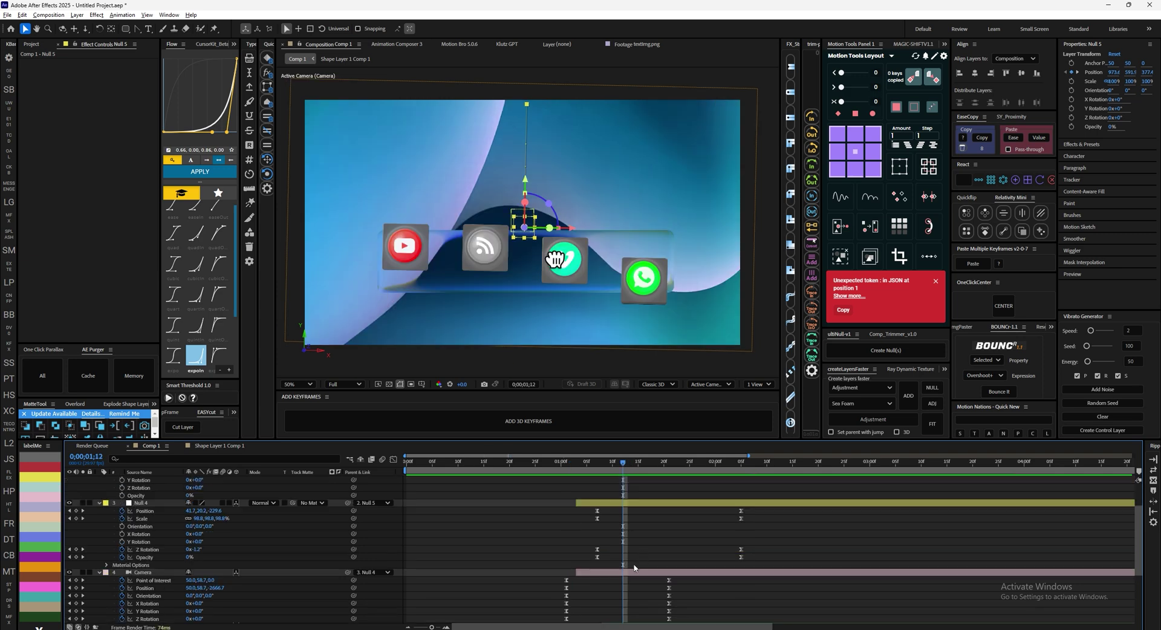
pyautogui.scroll(-1, 623, 579)
pyautogui.doubleClick(628, 559)
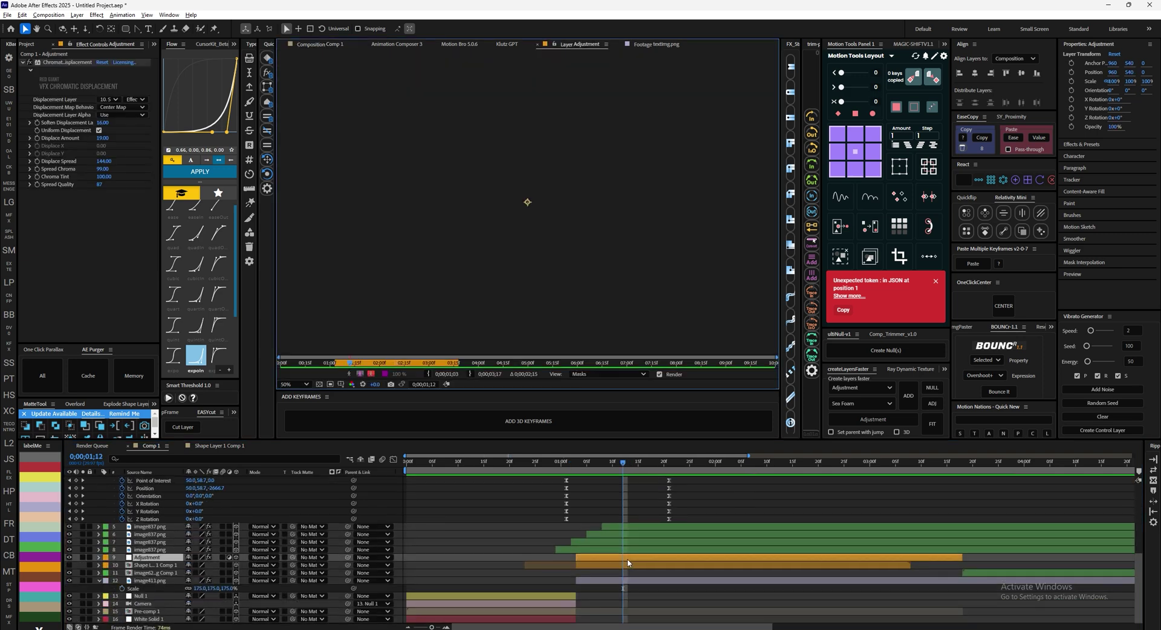
pyautogui.doubleClick(628, 564)
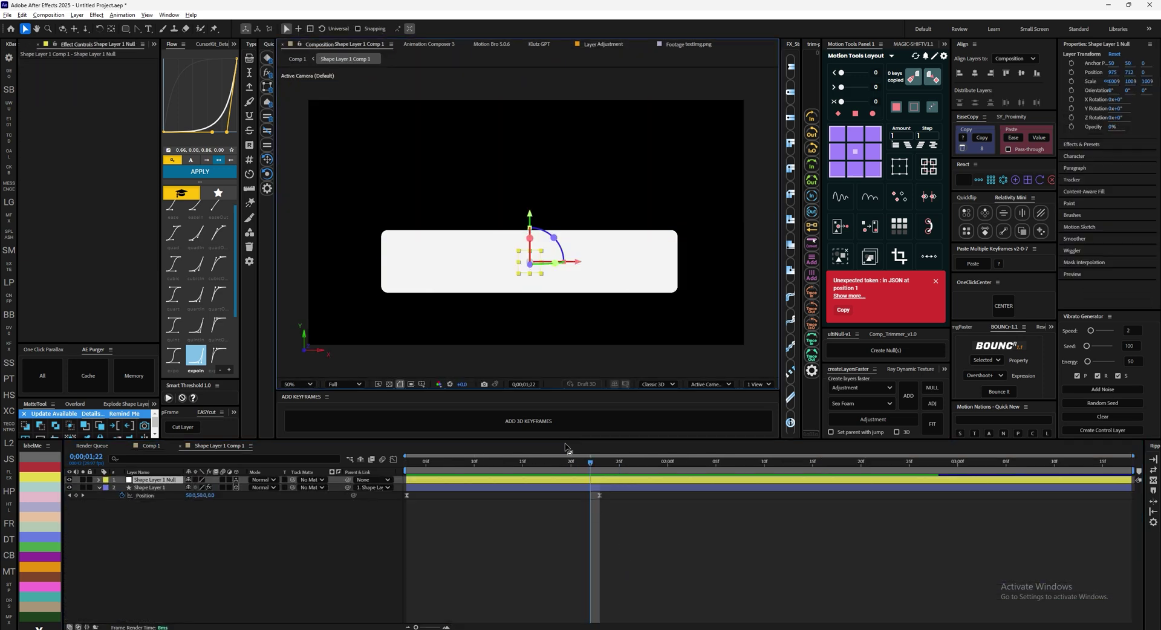
pyautogui.press('p')
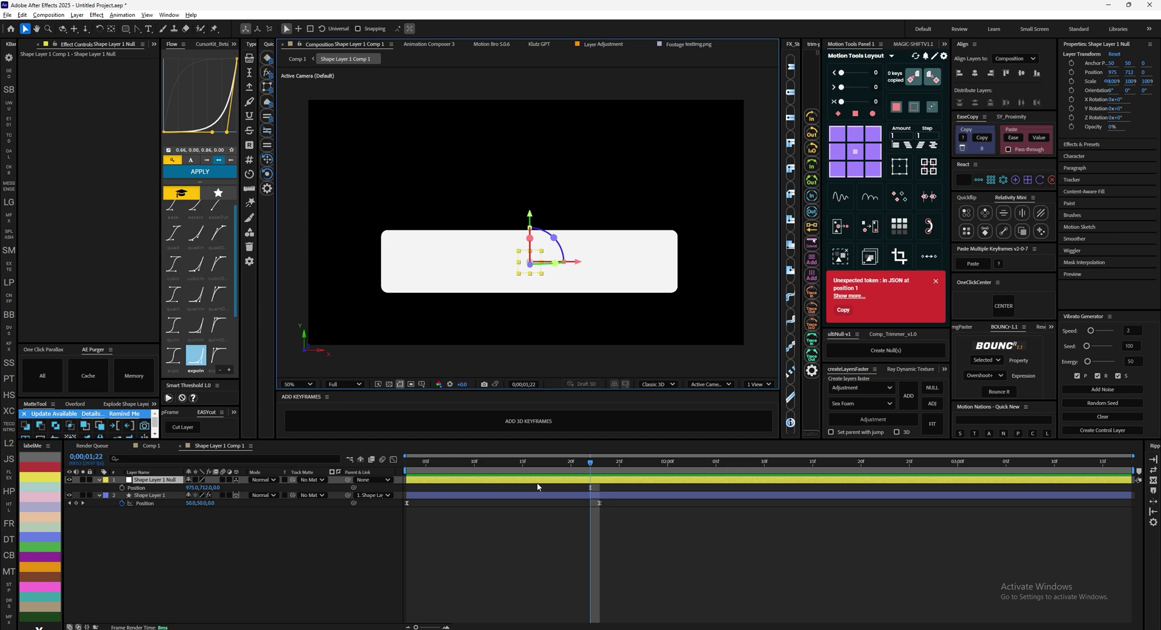
pyautogui.click(122, 487)
# Step: Find the camera exit's end at 0;00;02;08 in Comp 1 and add a matching null Position keyframe at 0;00;02;18 in the shape comp
pyautogui.click(297, 59)
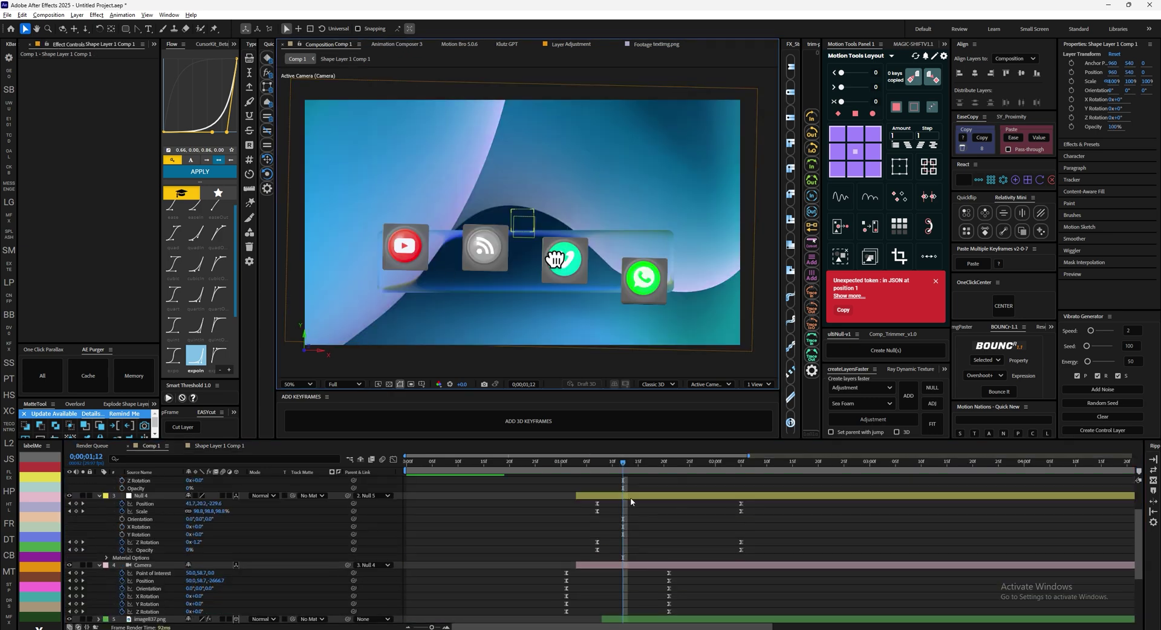
pyautogui.moveTo(727, 462); pyautogui.dragTo(760, 475)
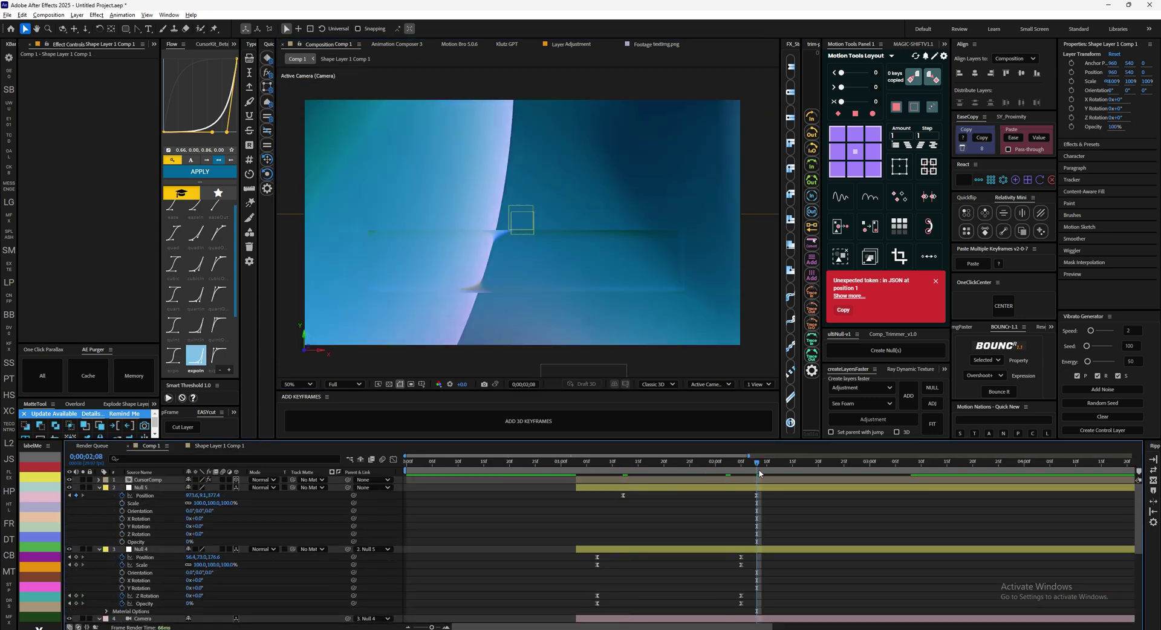
pyautogui.scroll(-4, 760, 546)
pyautogui.scroll(-2, 757, 590)
pyautogui.click(757, 558)
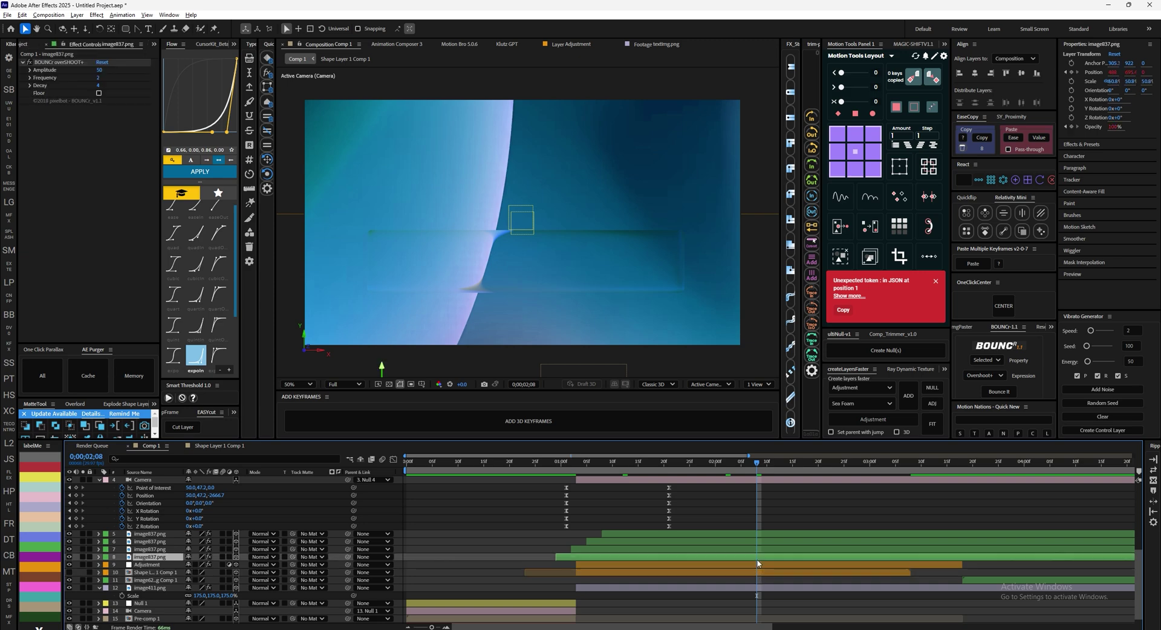
pyautogui.doubleClick(751, 574)
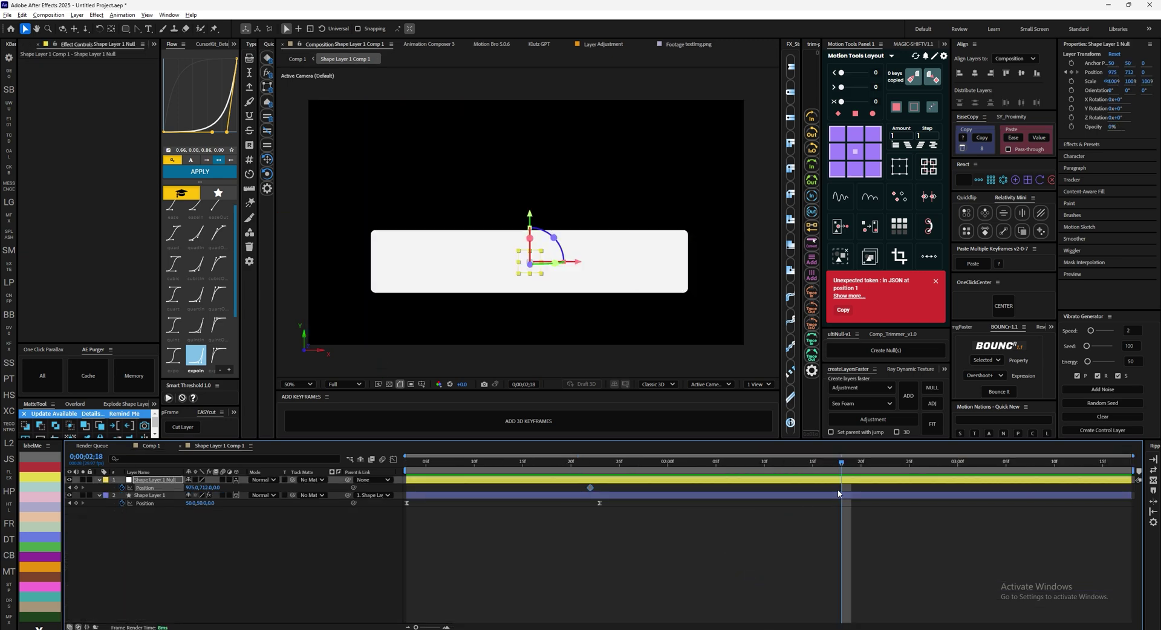
pyautogui.click(75, 487)
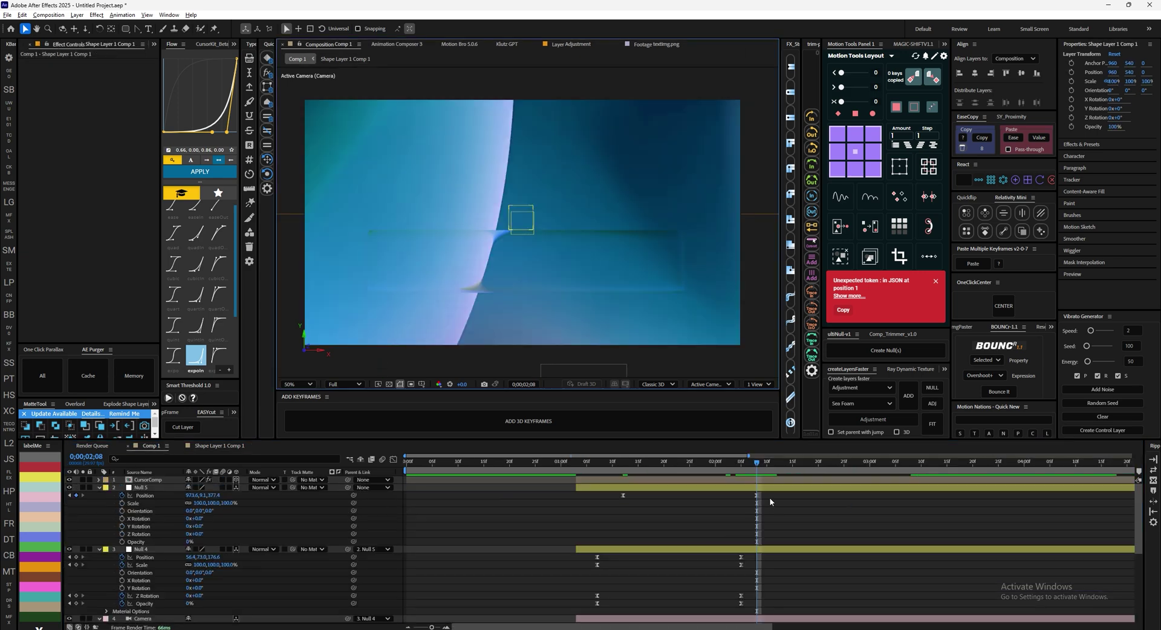
# Step: Copy the ease from Null 5's Position keyframes and paste it onto the Shape Layer 1 Null's Position keyframes
pyautogui.moveTo(778, 501); pyautogui.dragTo(579, 491)
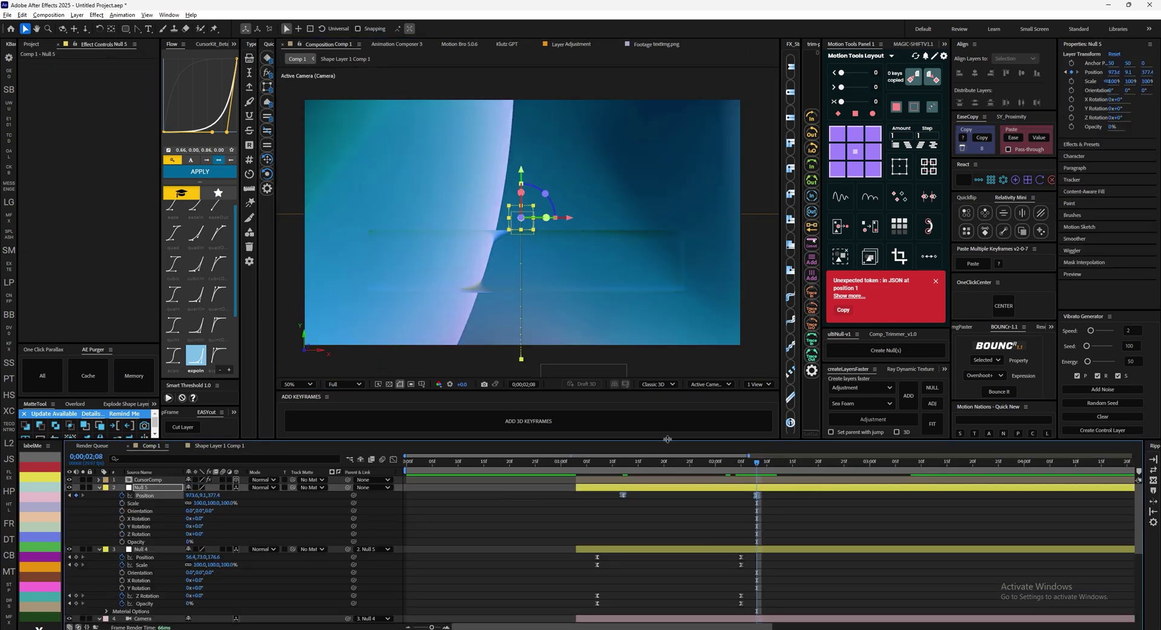
pyautogui.click(983, 139)
pyautogui.scroll(-5, 774, 563)
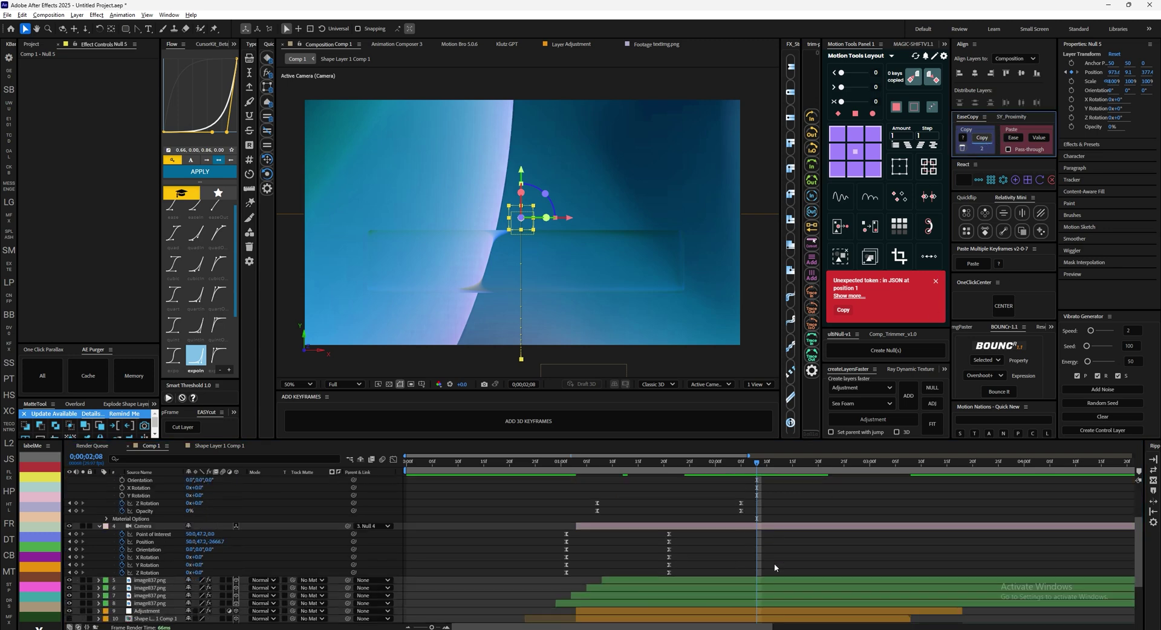
pyautogui.click(750, 573)
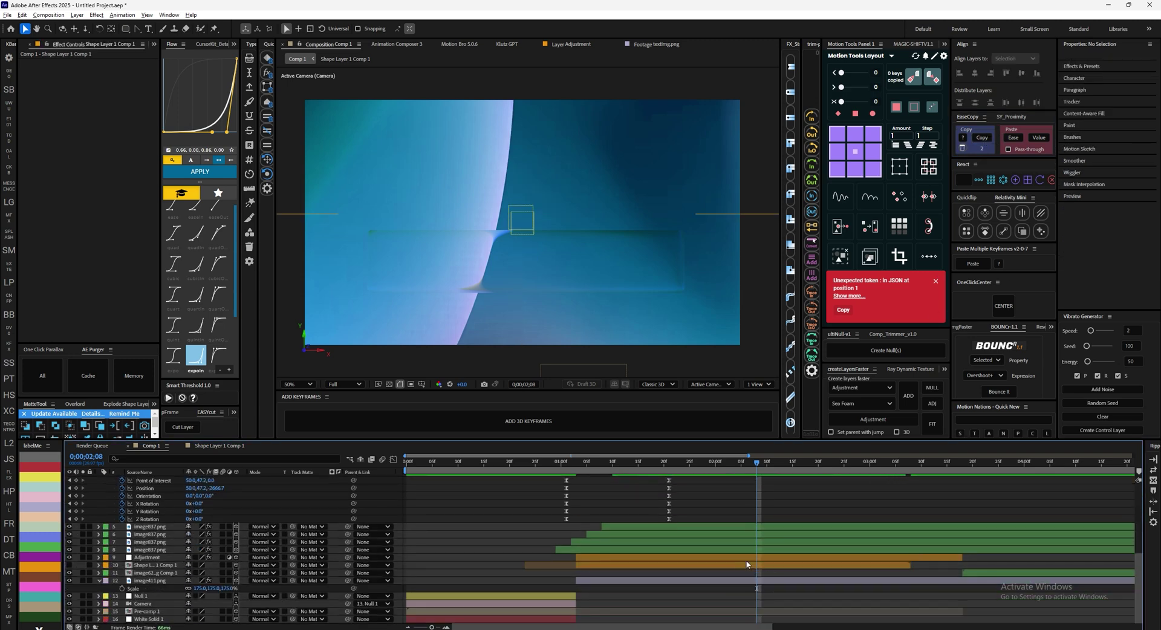
pyautogui.doubleClick(746, 565)
pyautogui.click(1021, 137)
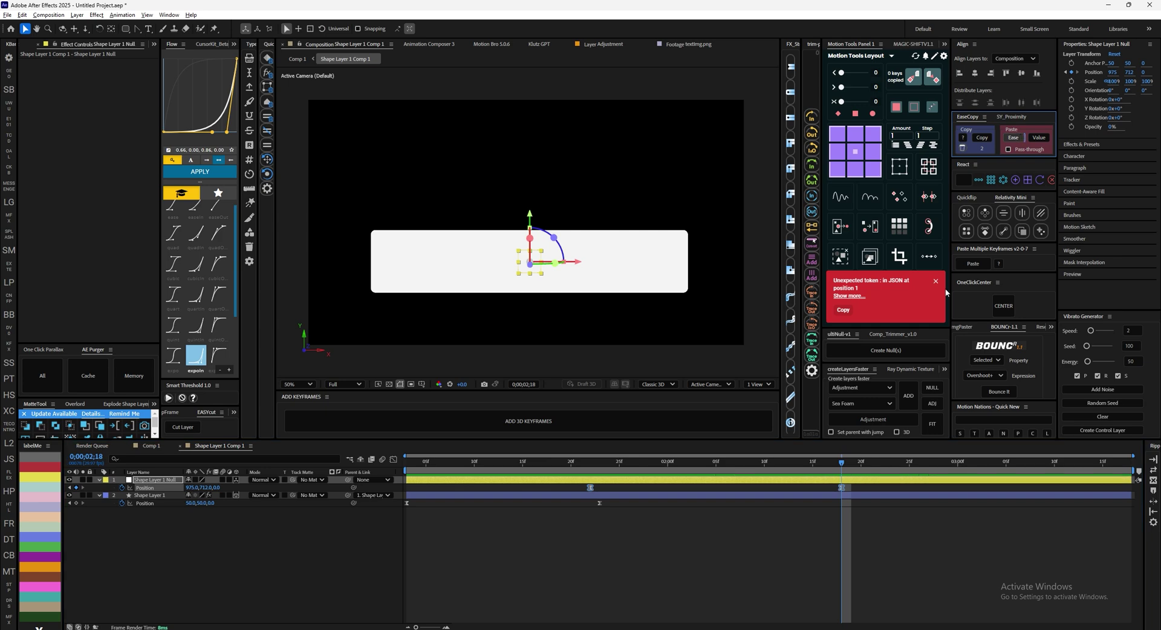
# Step: Move the Shape Layer 1 Null down out of the frame at 0;00;02;18 and preview the box's exit in Comp 1
pyautogui.moveTo(532, 195); pyautogui.dragTo(532, 390)
pyautogui.press(',')
pyautogui.press(',')
pyautogui.click(590, 462)
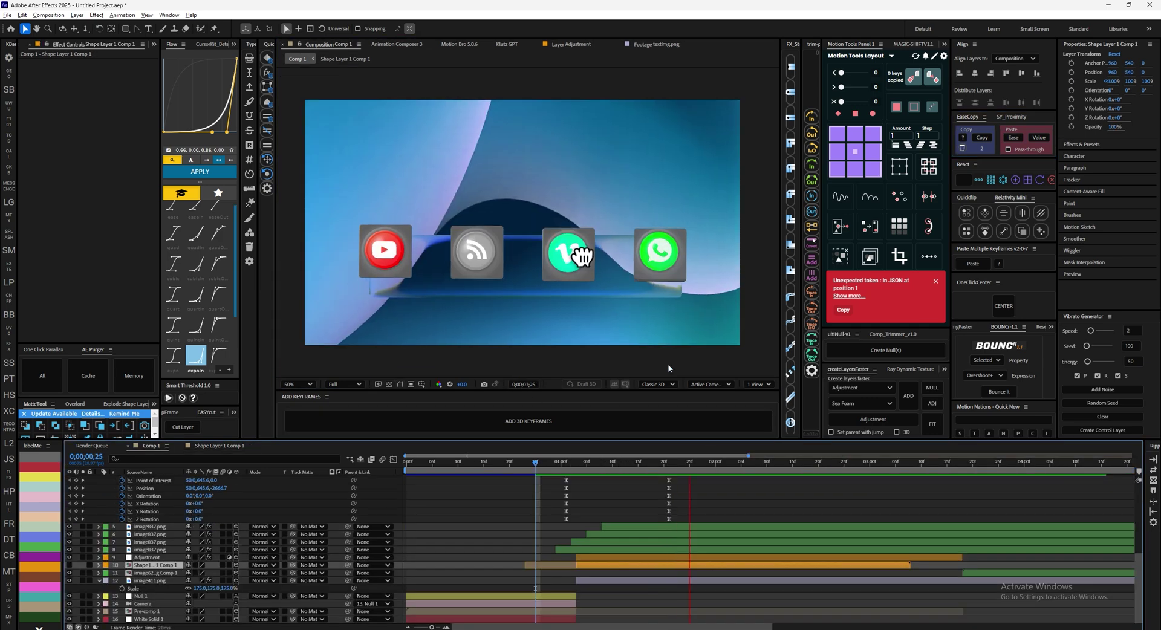
# Step: Raise the Shape Layer 1 Null to Y 1394 at 0;00;02;18, paste the copied ease again and check the exit in Comp 1
pyautogui.click(690, 465)
pyautogui.press('space')
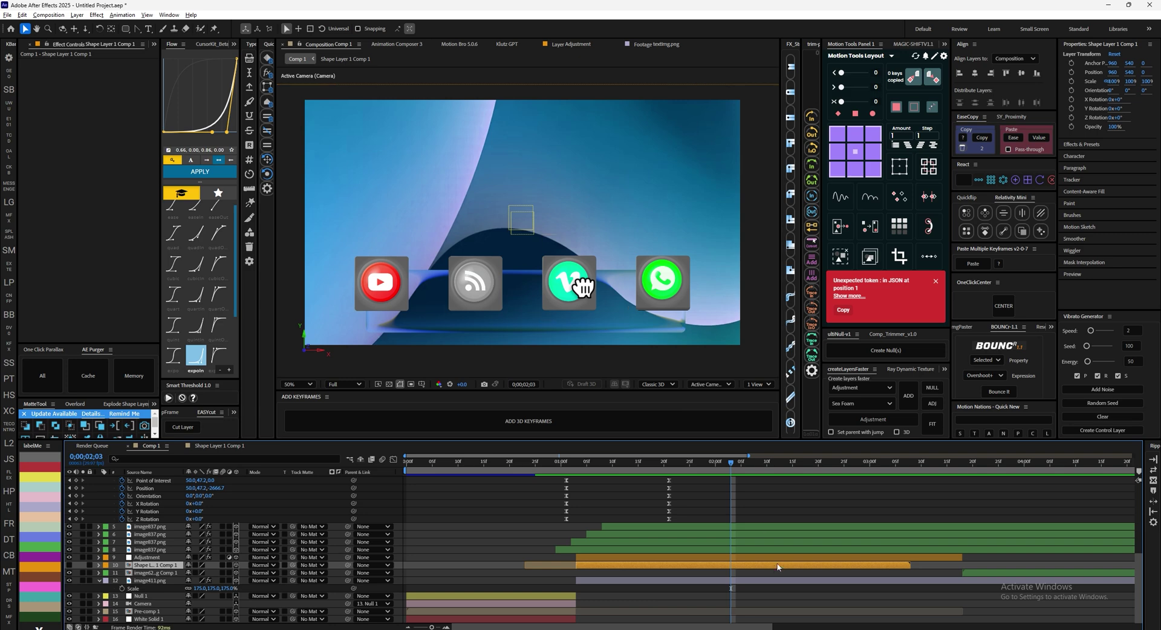
pyautogui.doubleClick(730, 561)
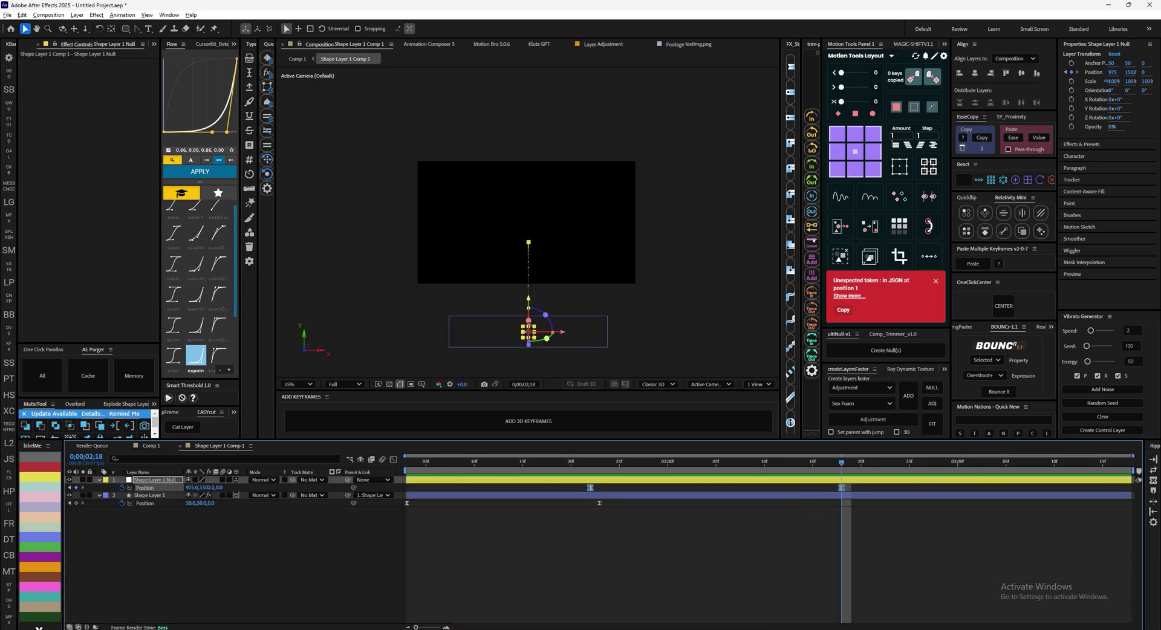
pyautogui.moveTo(529, 302); pyautogui.dragTo(528, 290)
pyautogui.hotkey('ctrl', 'z')
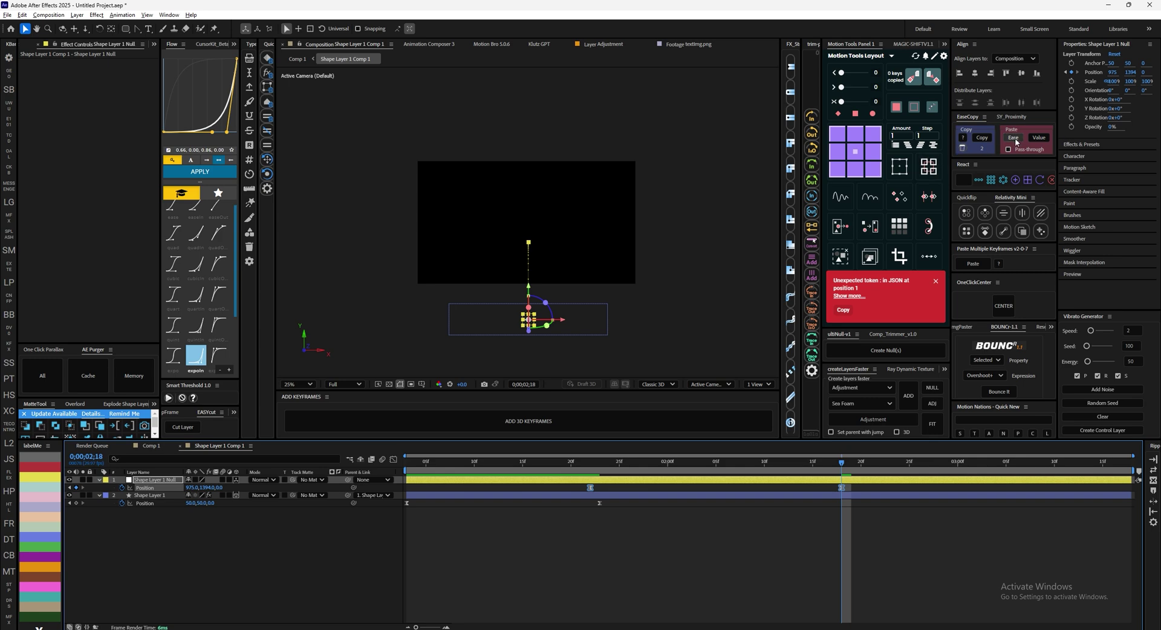
pyautogui.click(1013, 139)
pyautogui.click(294, 59)
pyautogui.moveTo(716, 465); pyautogui.dragTo(769, 531)
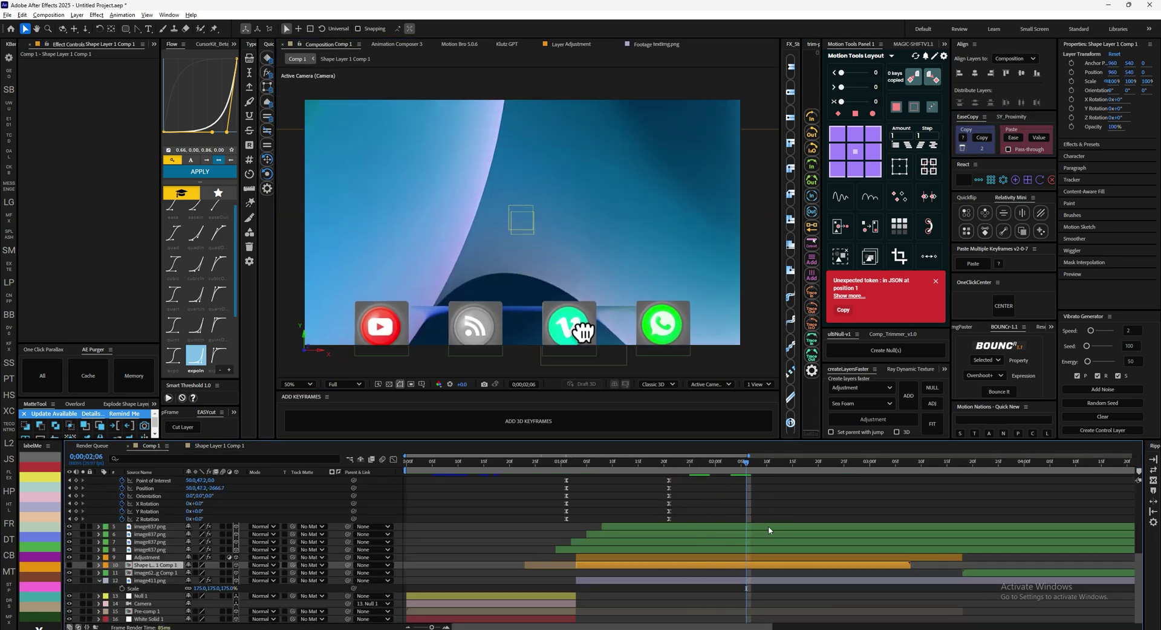
# Step: Raise the Shape Layer 1 Null's end position slightly further at 0;00;02;18 and check the box around 0;00;02;07 in Comp 1
pyautogui.doubleClick(742, 566)
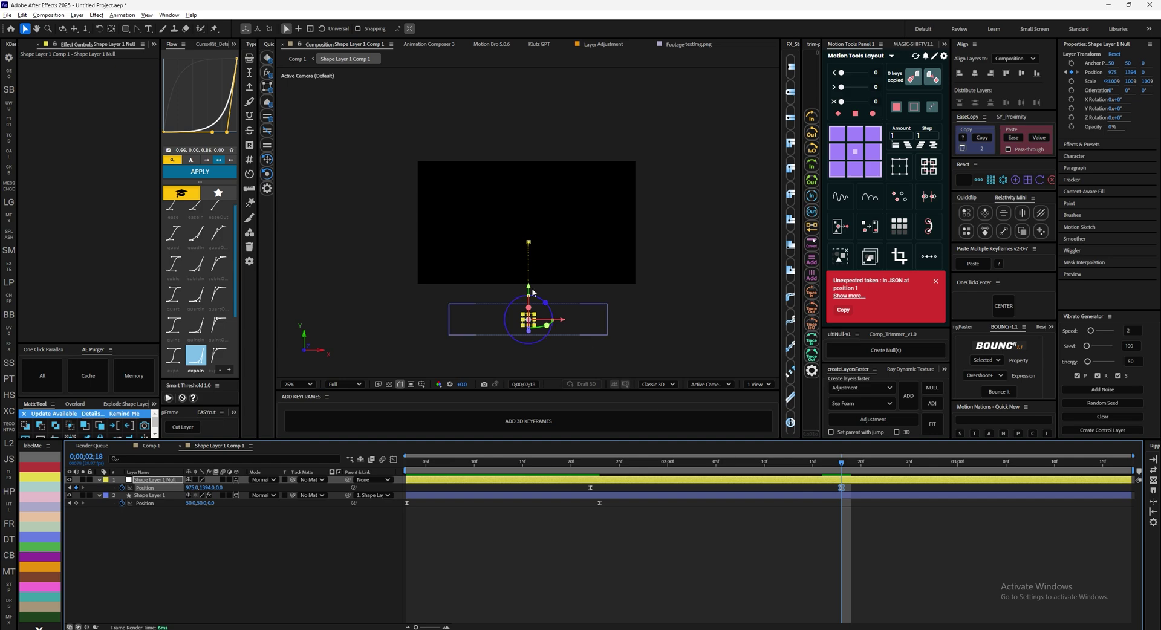
pyautogui.moveTo(532, 290); pyautogui.dragTo(532, 282)
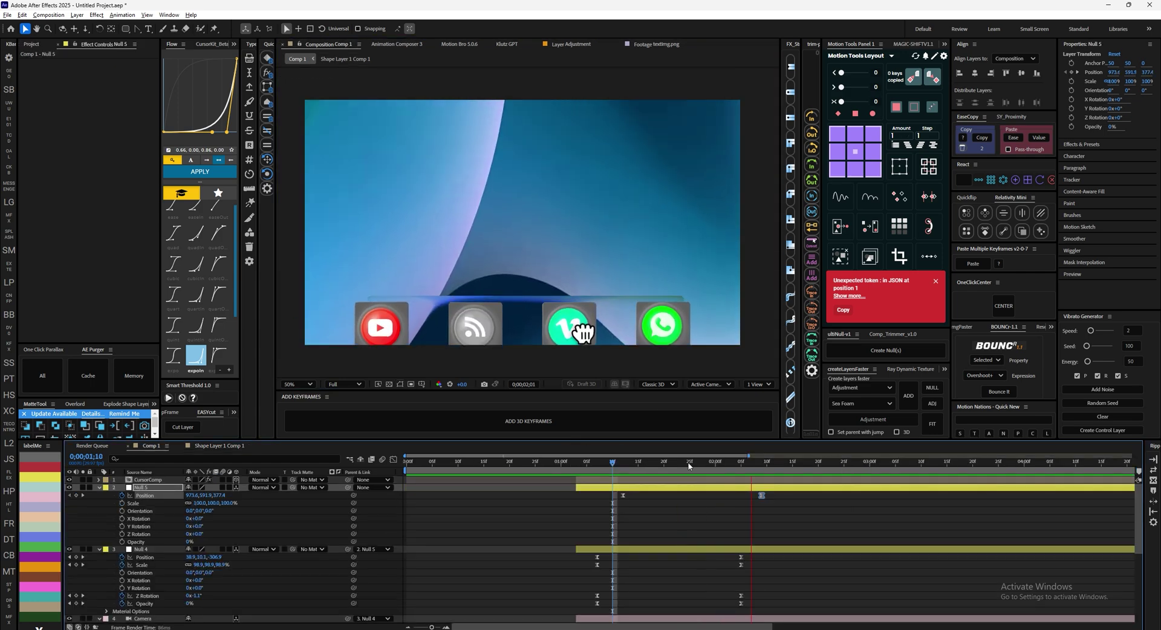
pyautogui.click(748, 465)
# Step: Trim the layers from CursorComp down to image411.png to end at 0;00;02;07 and preview the animation
pyautogui.click(759, 479)
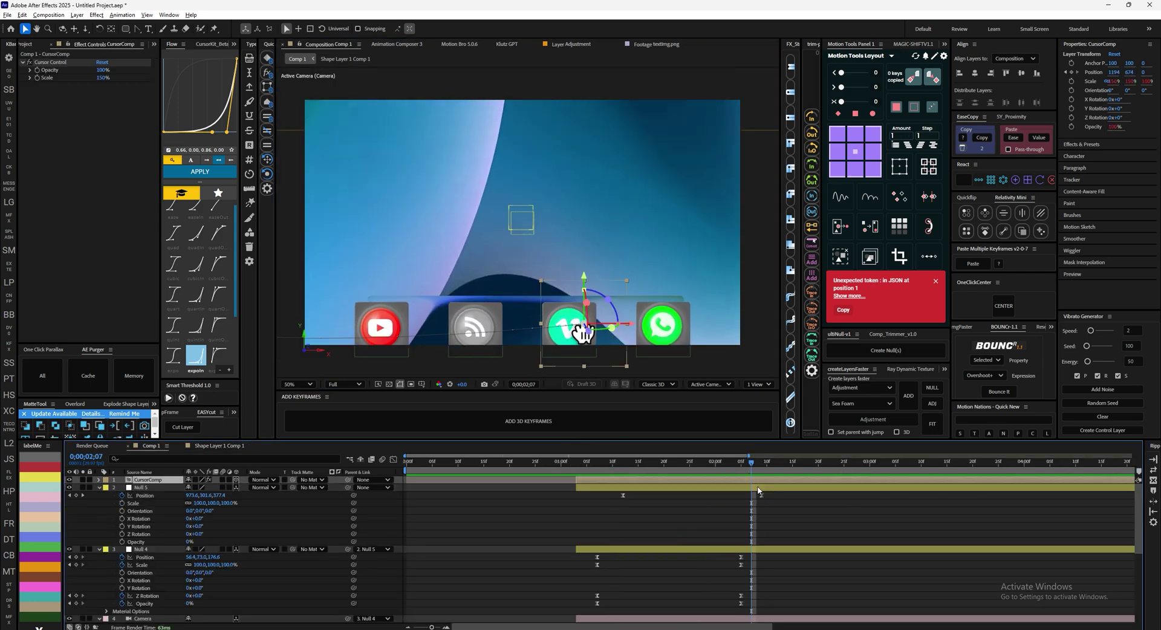
pyautogui.click(759, 488)
pyautogui.click(759, 480)
pyautogui.scroll(-1, 766, 510)
pyautogui.scroll(-5, 767, 515)
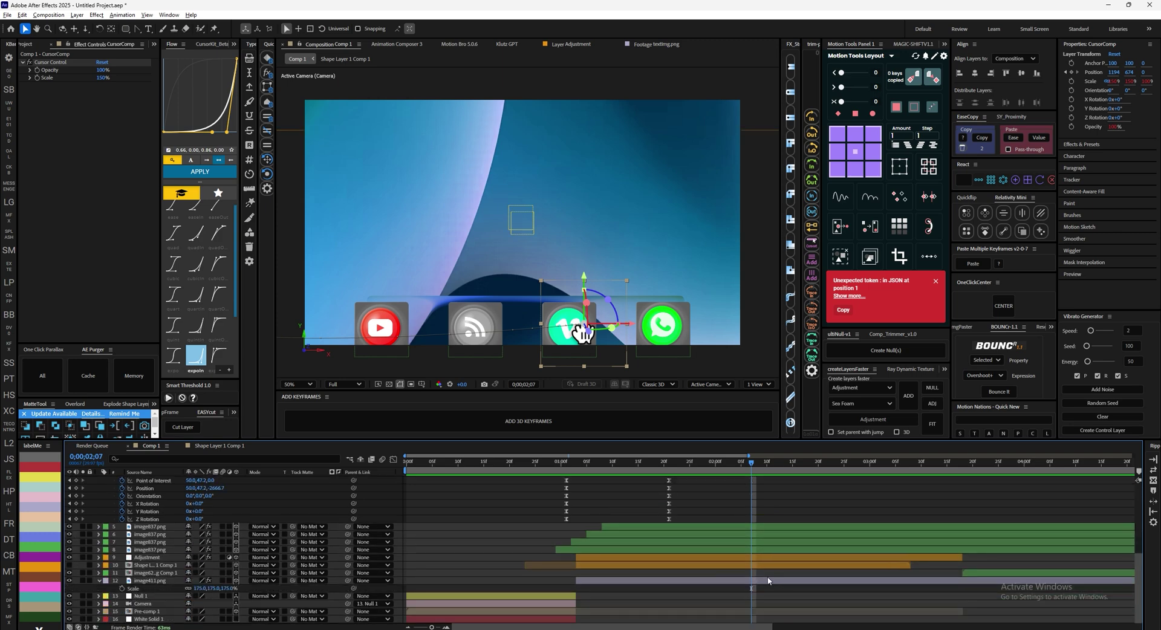
pyautogui.keyDown('shift'); pyautogui.click(780, 582); pyautogui.keyUp('shift')
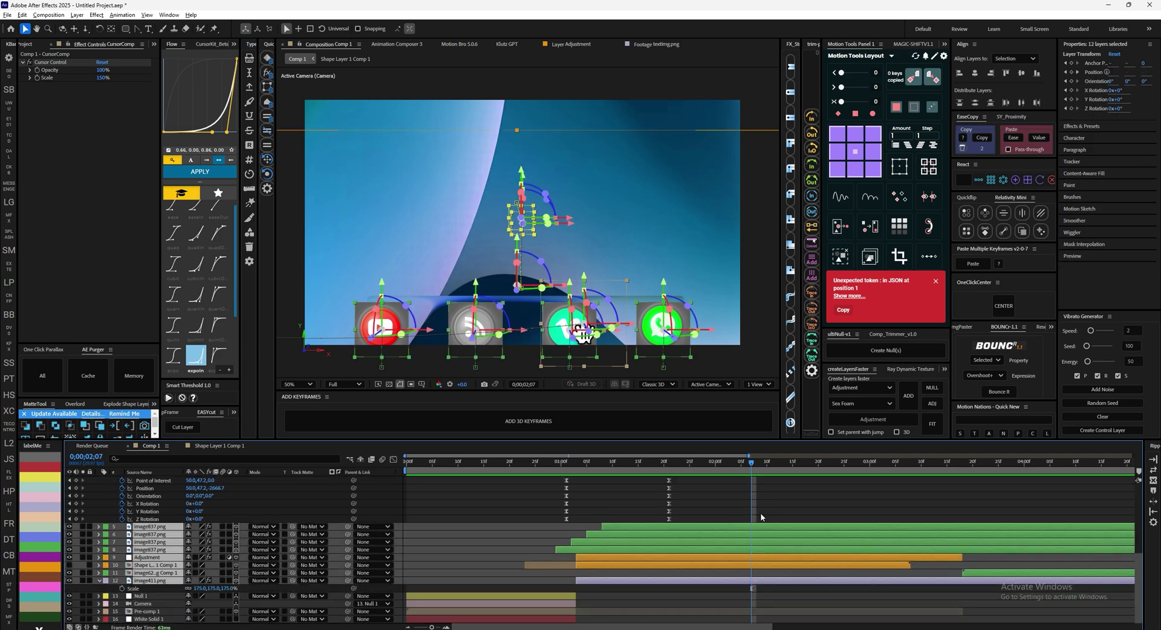
pyautogui.hotkey('alt', ']')
pyautogui.press('F2')
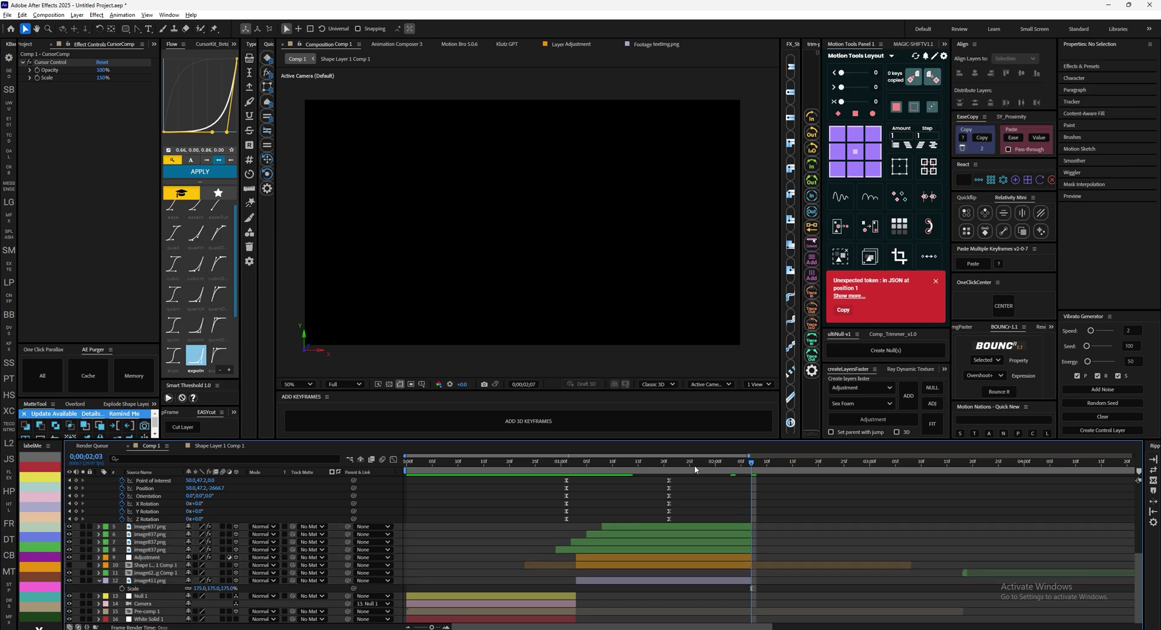
pyautogui.moveTo(694, 469); pyautogui.dragTo(458, 464)
pyautogui.press('space')
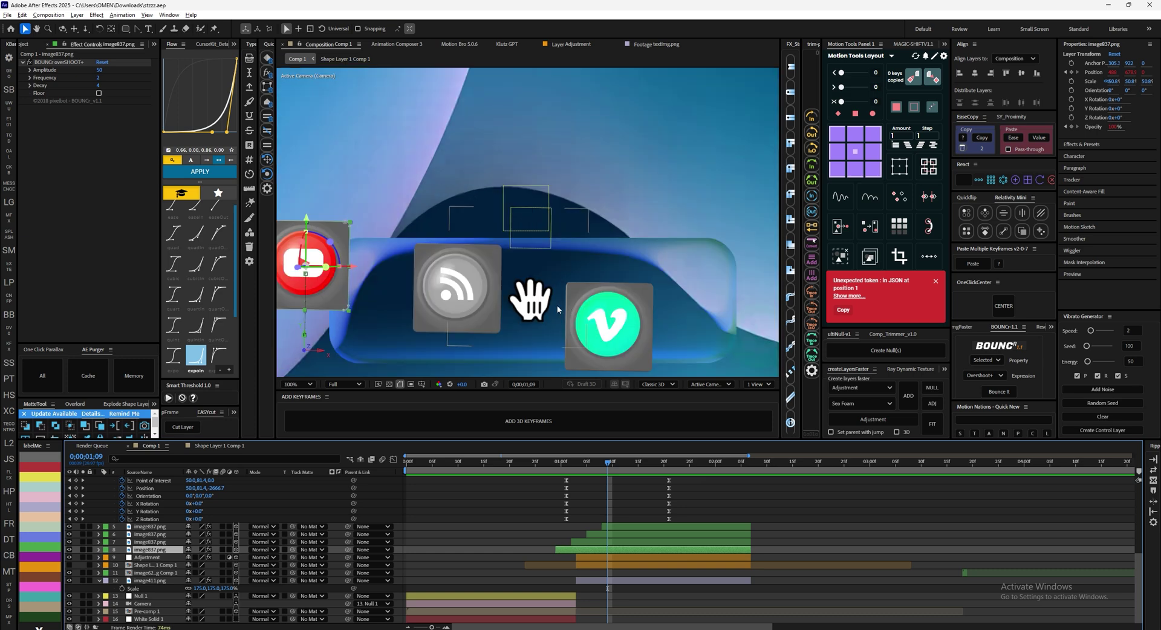
# Step: Duplicate the YouTube icon layer and apply a Fill effect with a white colour to the copy
pyautogui.hotkey('ctrl', 'd')
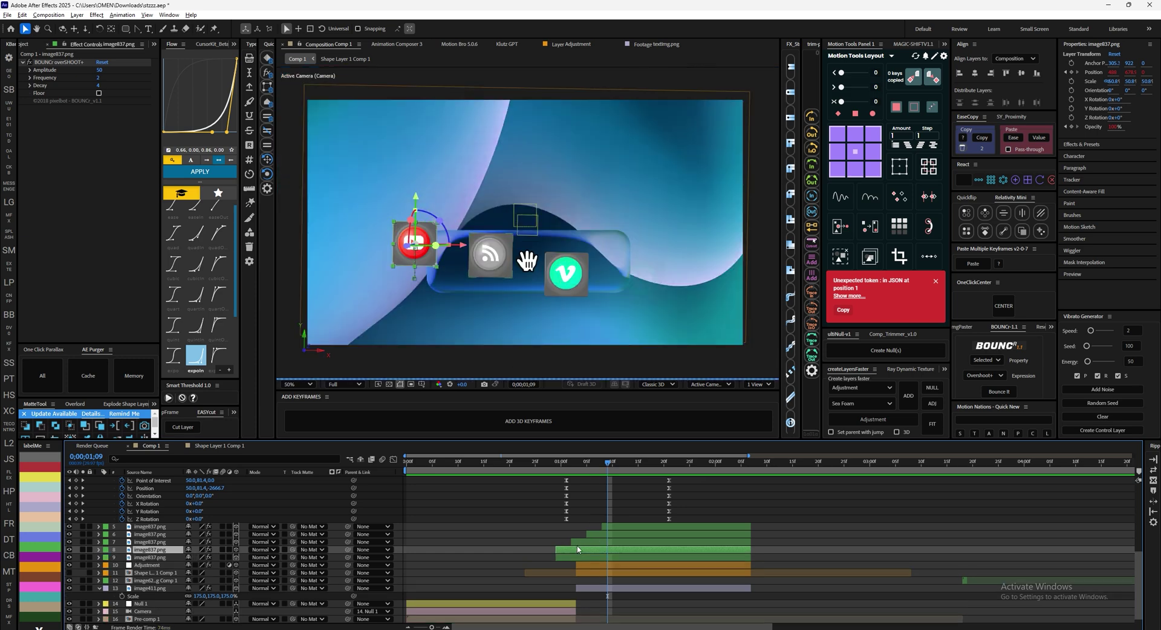
pyautogui.moveTo(601, 467); pyautogui.dragTo(577, 472)
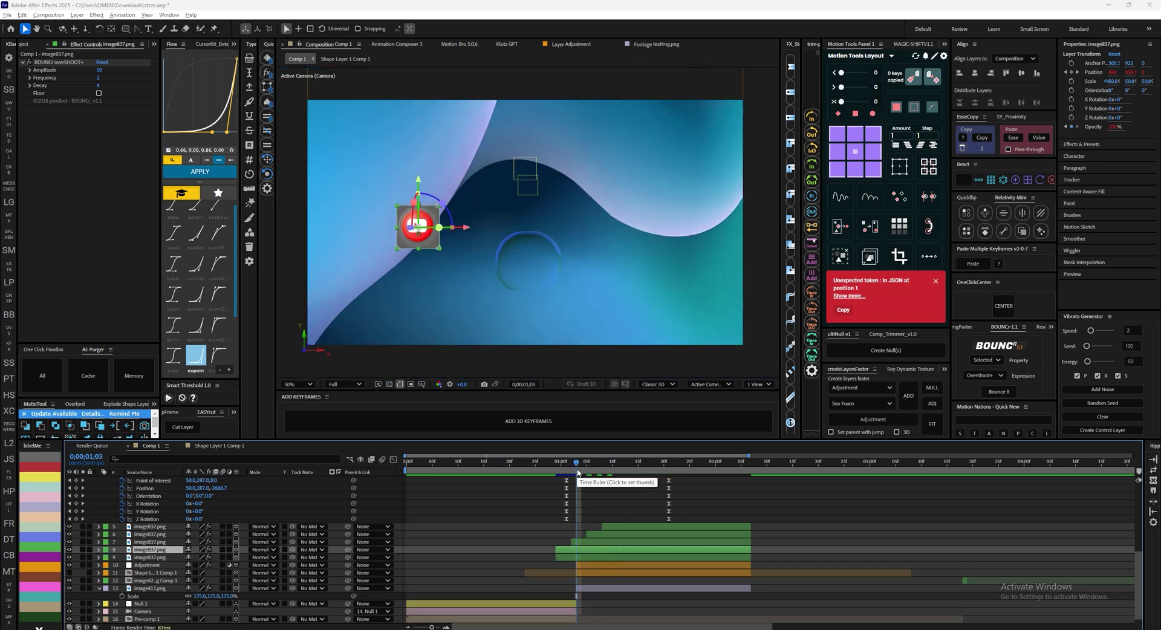
pyautogui.hotkey('ctrl', 'space')
pyautogui.write('fill')
pyautogui.press('Return')
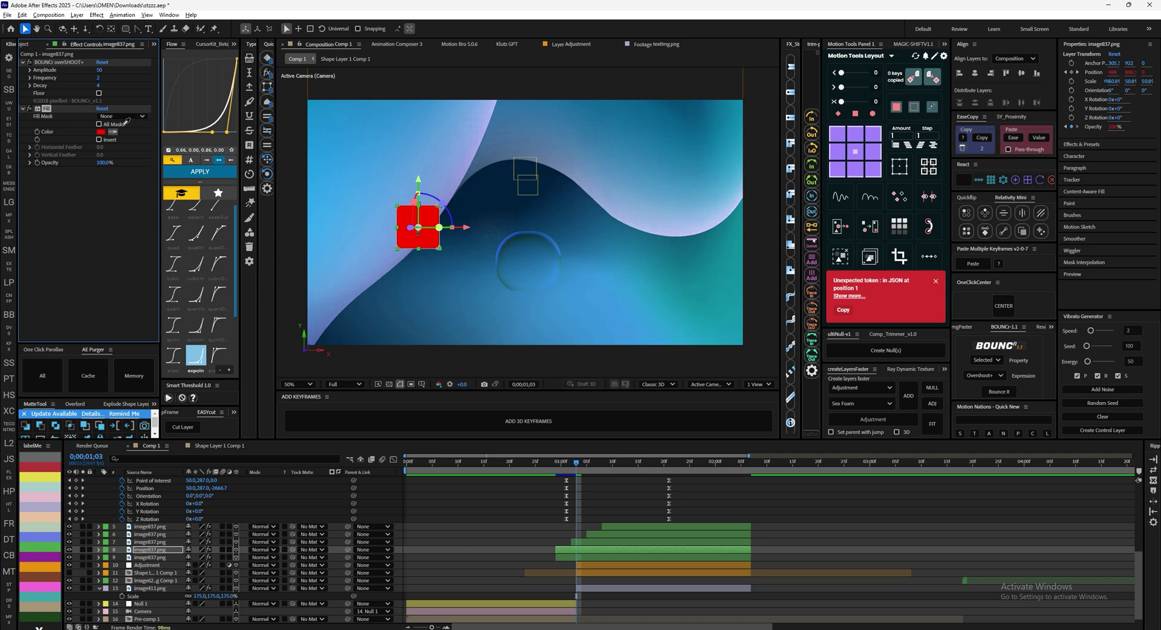
pyautogui.click(101, 131)
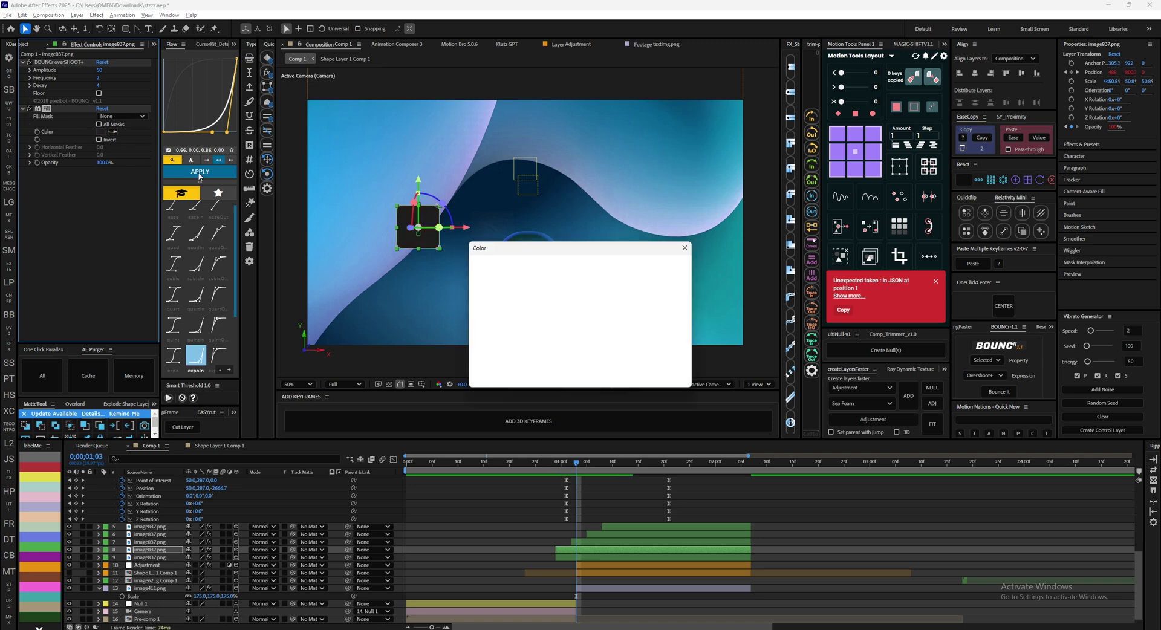
pyautogui.click(672, 270)
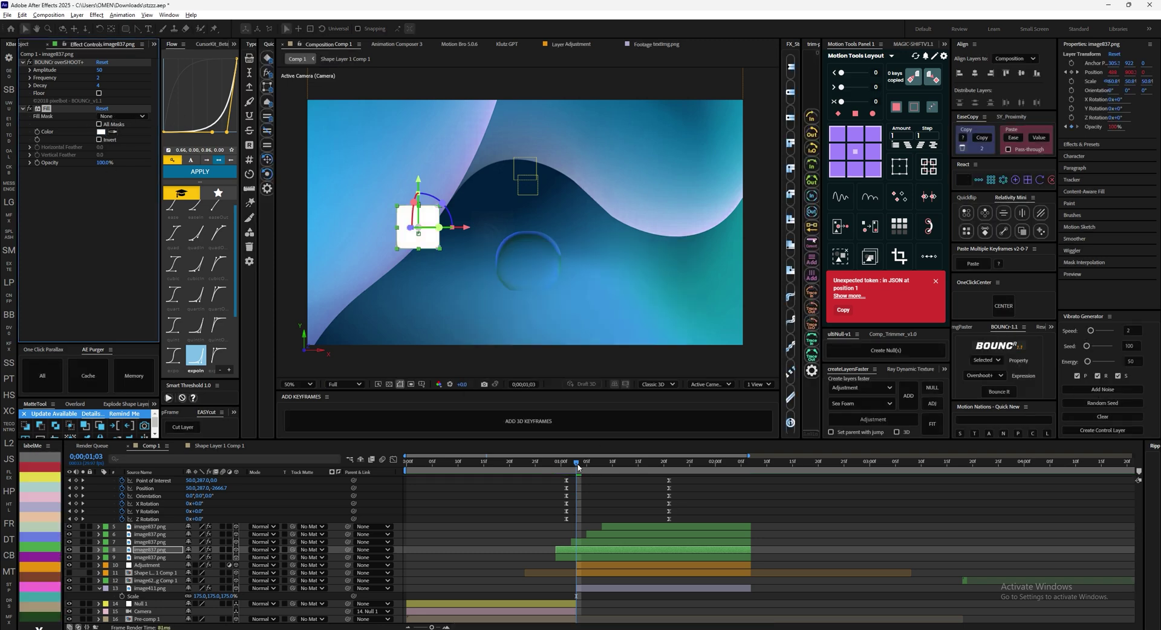
# Step: Keyframe the white icon copy's Opacity to fade out from 100% at 0;00;01;04 with the quad ease, and check the fade
pyautogui.moveTo(576, 463); pyautogui.dragTo(556, 465)
pyautogui.press('t')
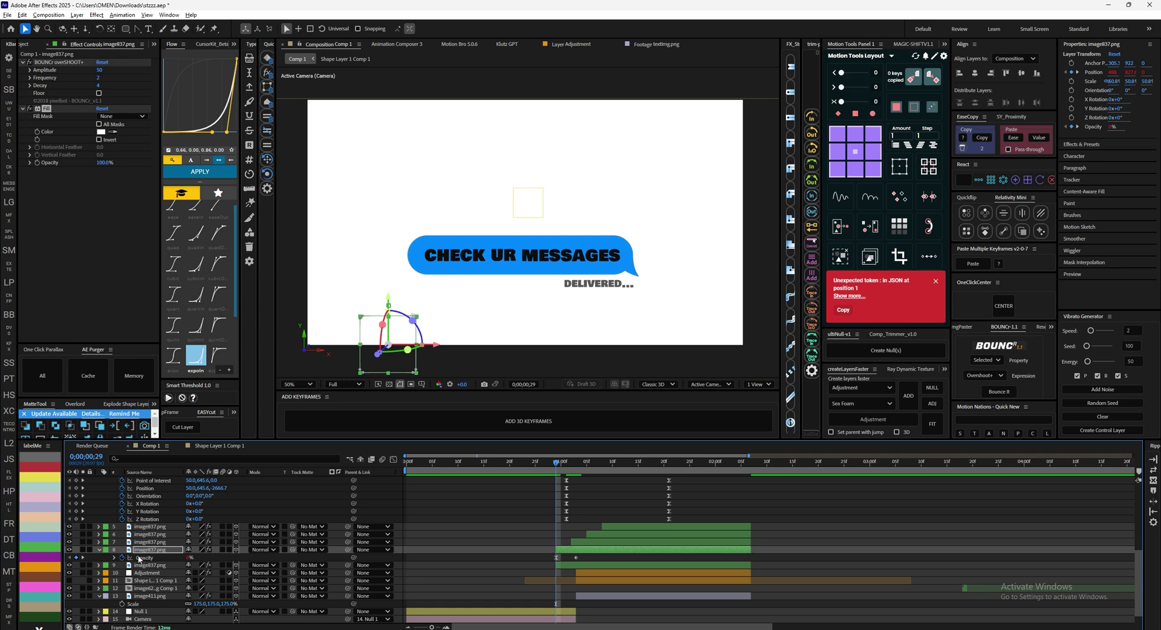
pyautogui.click(587, 475)
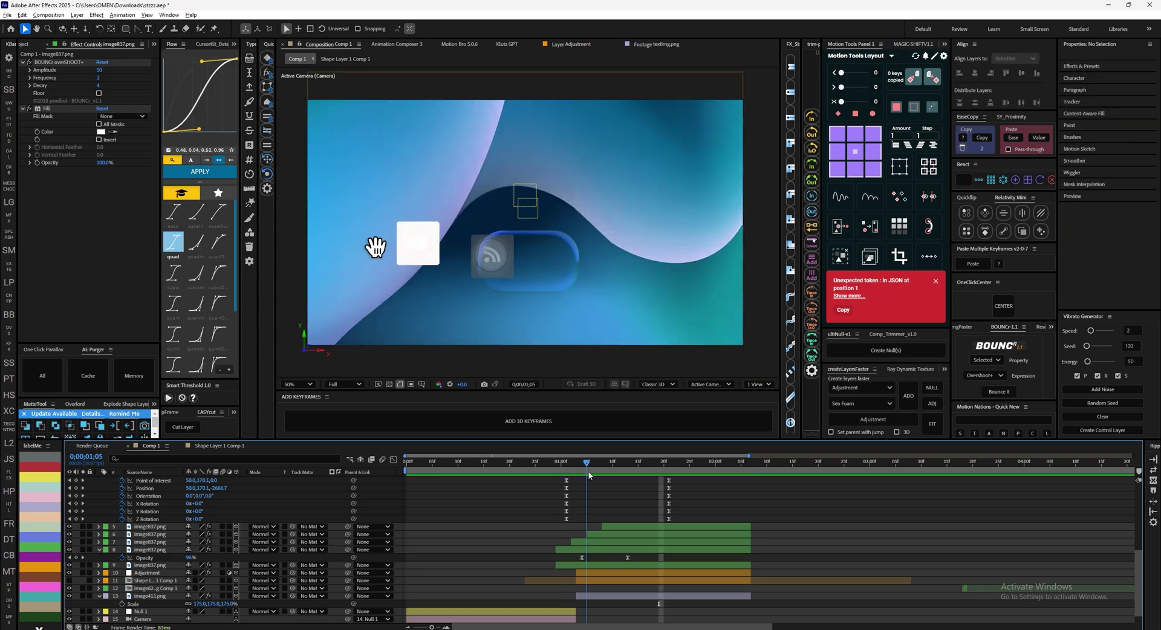
pyautogui.moveTo(586, 472)
pyautogui.mouseDown()
pyautogui.moveTo(613, 471)
pyautogui.moveTo(562, 471)
pyautogui.moveTo(617, 467)
pyautogui.moveTo(522, 467)
pyautogui.moveTo(597, 466)
pyautogui.mouseUp()
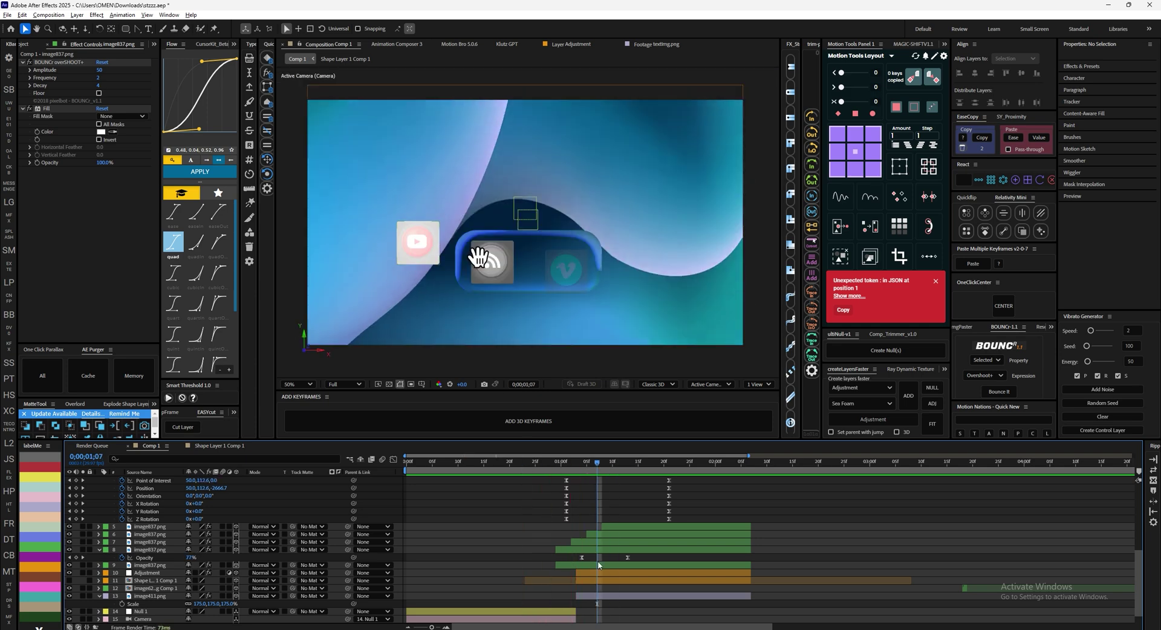
# Step: Add a Glow to the white icon copy with threshold 82% and radius 134, label its layer orange and preview the flash
pyautogui.click(590, 551)
pyautogui.hotkey('ctrl', 'space')
pyautogui.write('hlo')
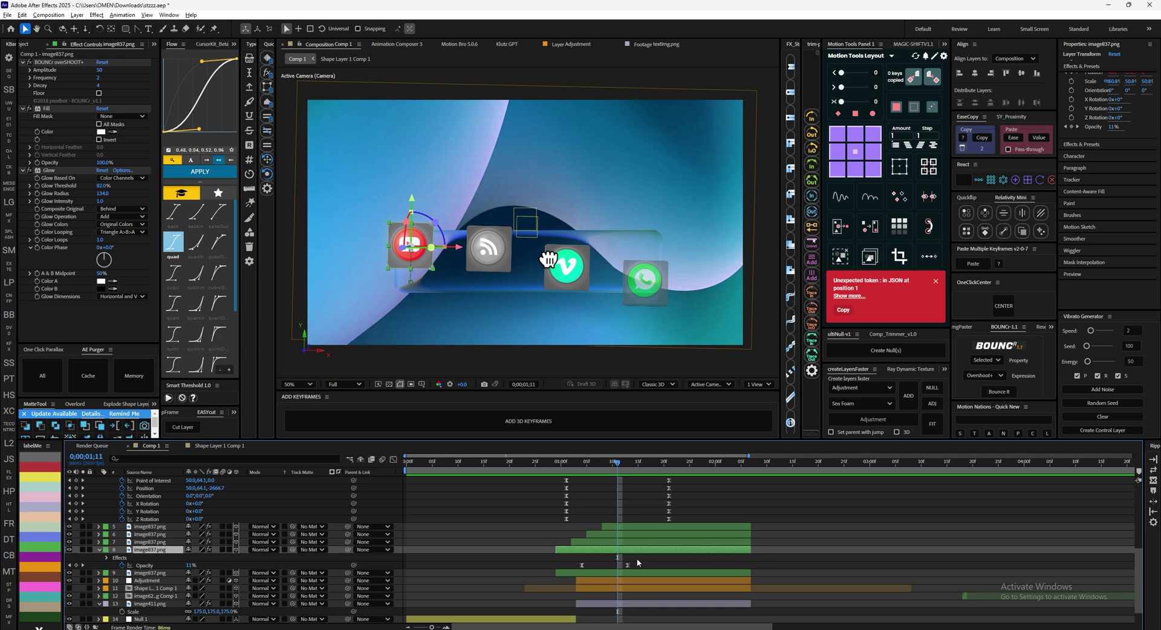
pyautogui.moveTo(638, 561); pyautogui.dragTo(577, 569)
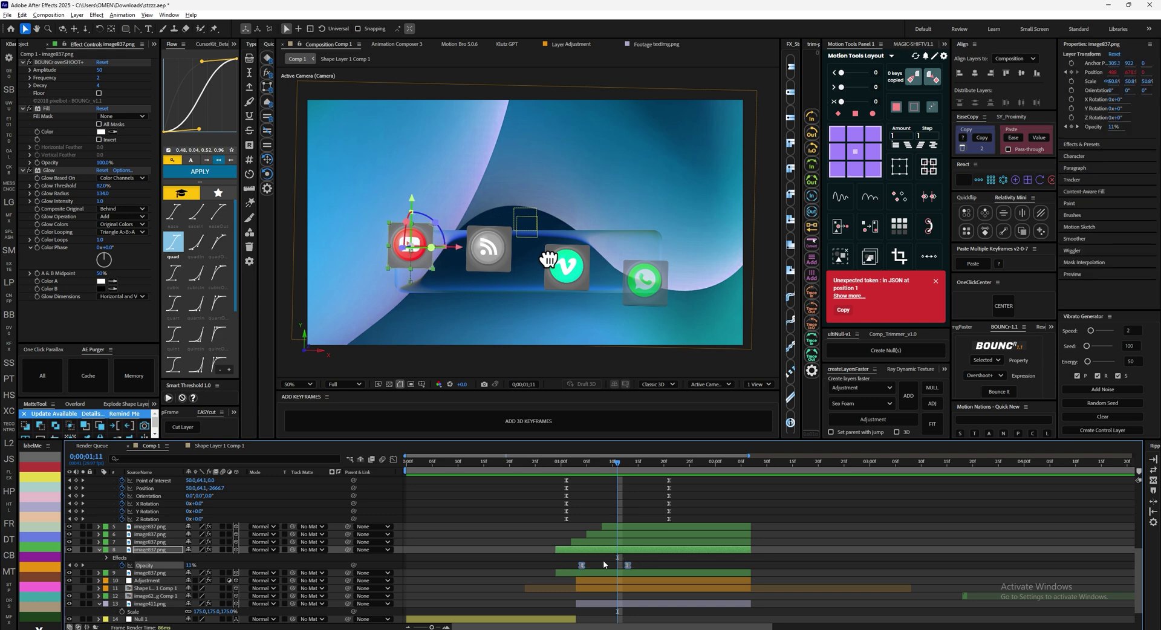
pyautogui.moveTo(600, 471); pyautogui.dragTo(584, 474)
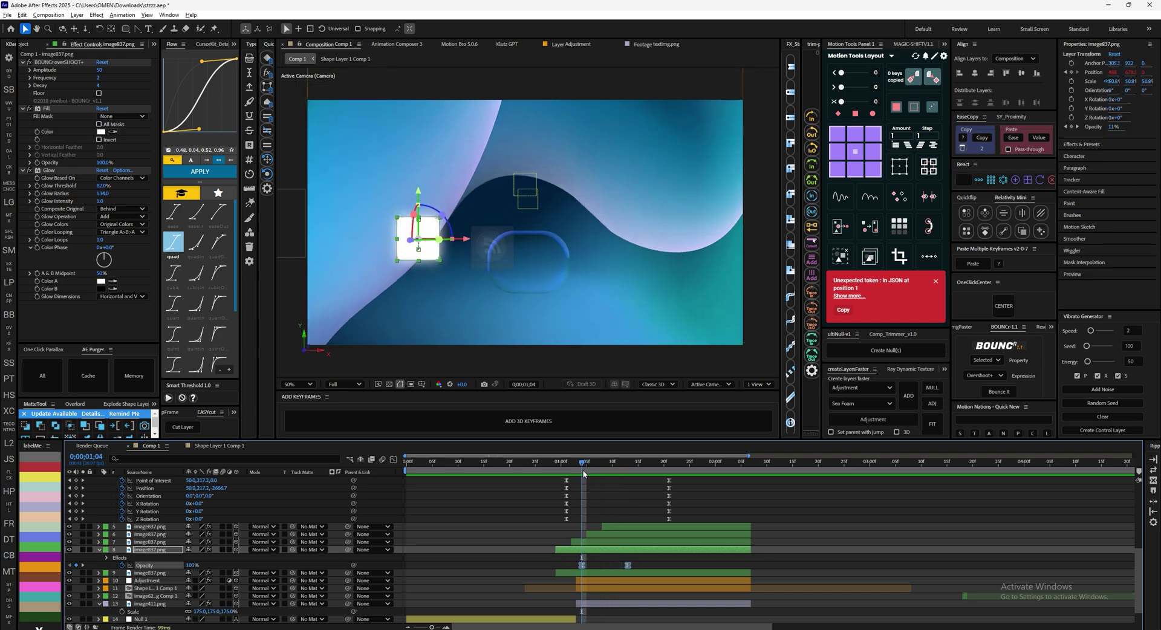
pyautogui.click(45, 564)
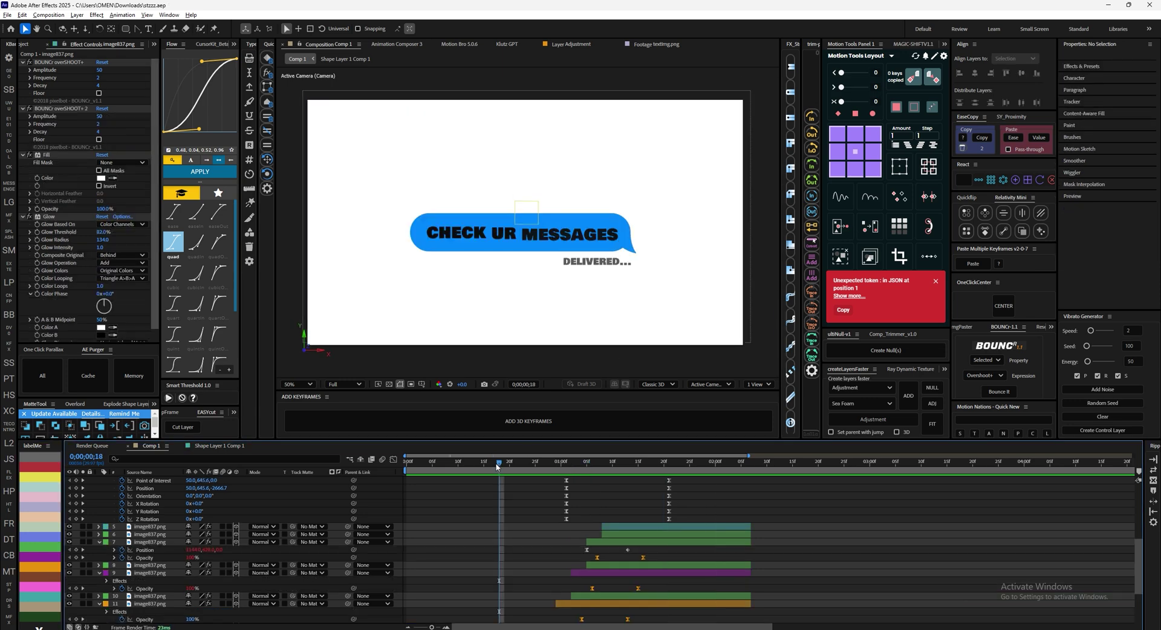
pyautogui.moveTo(424, 458); pyautogui.dragTo(505, 456)
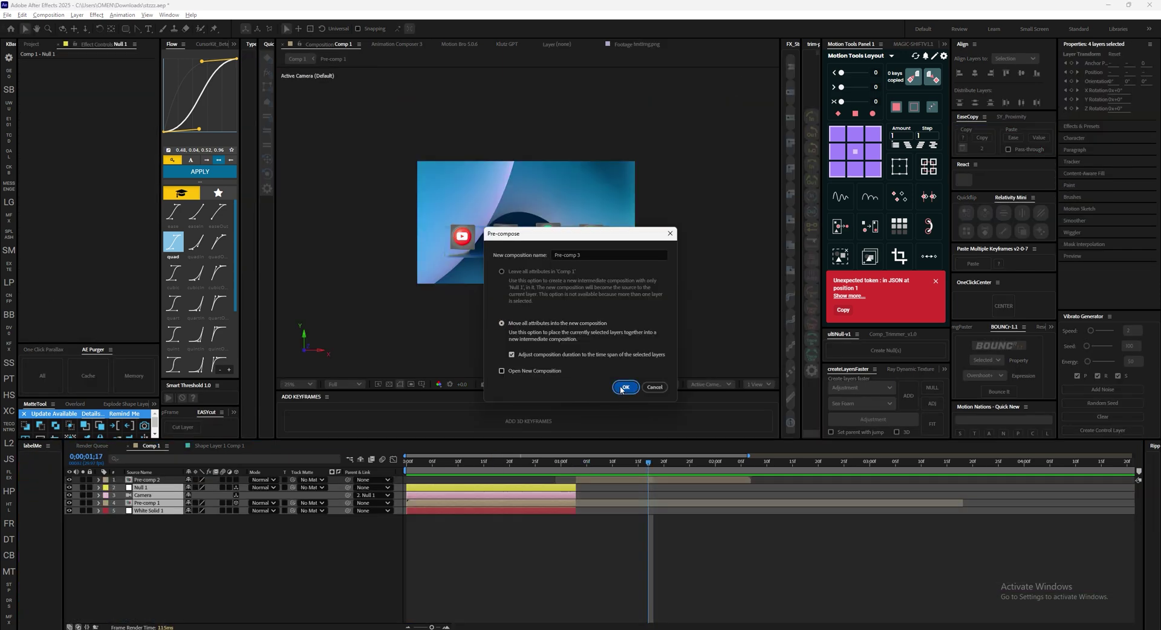
# Step: Pre-compose Null 1, Camera, Pre-comp 1 and White Solid 1 as Pre-comp 3, moving all attributes, and review Comp 1 up to 0;00;02;07
pyautogui.click(624, 387)
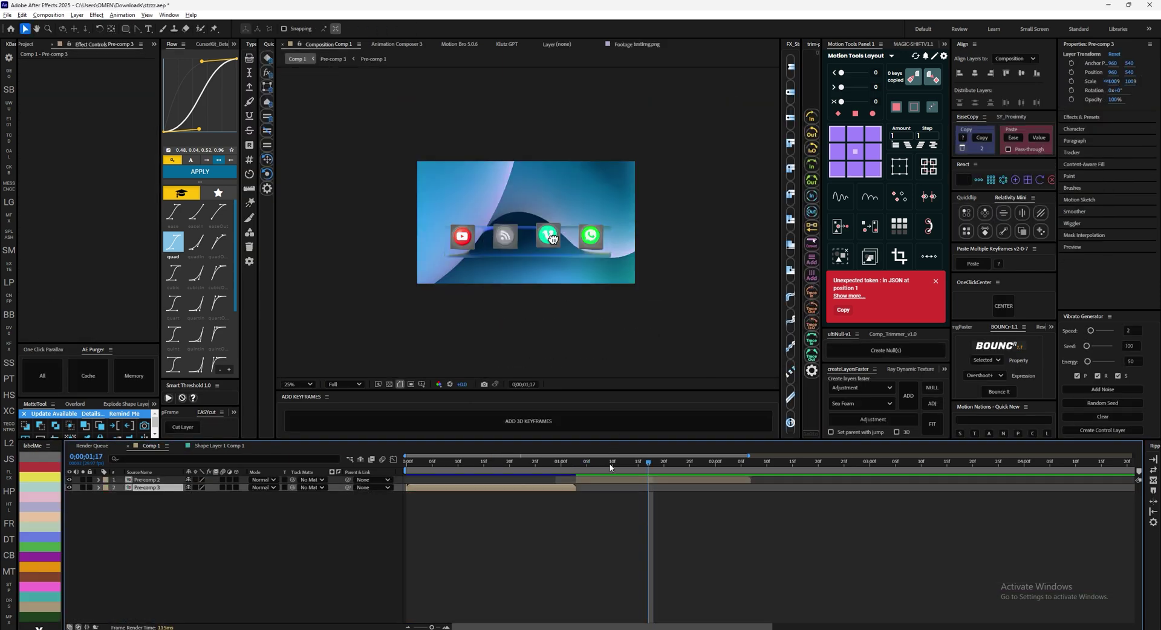
pyautogui.press('Home')
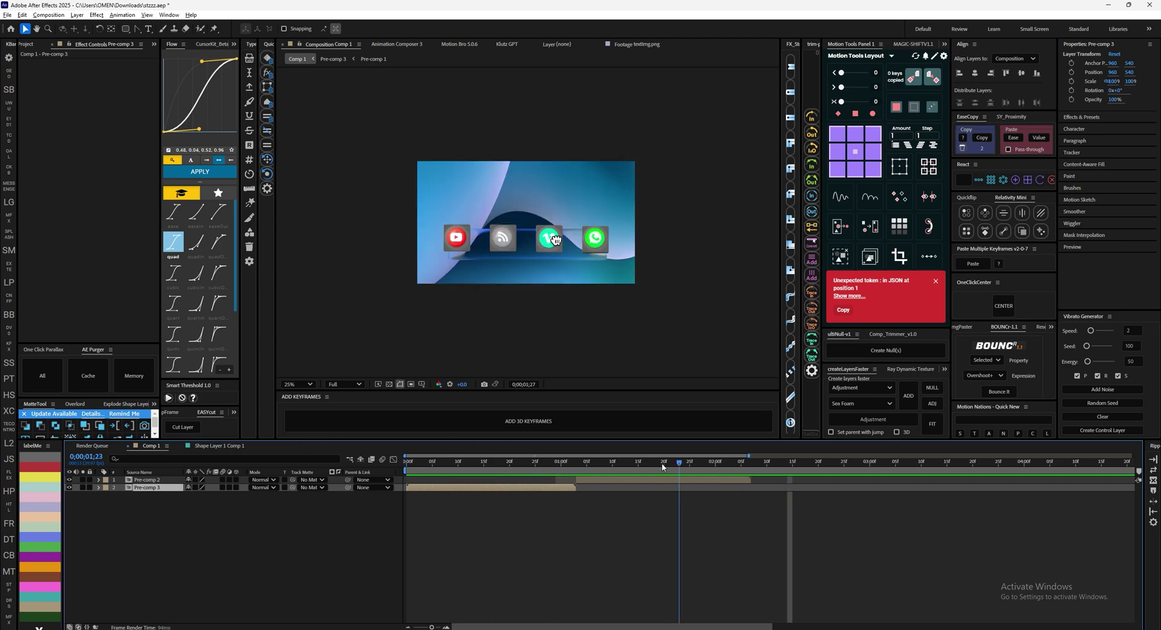
pyautogui.click(756, 466)
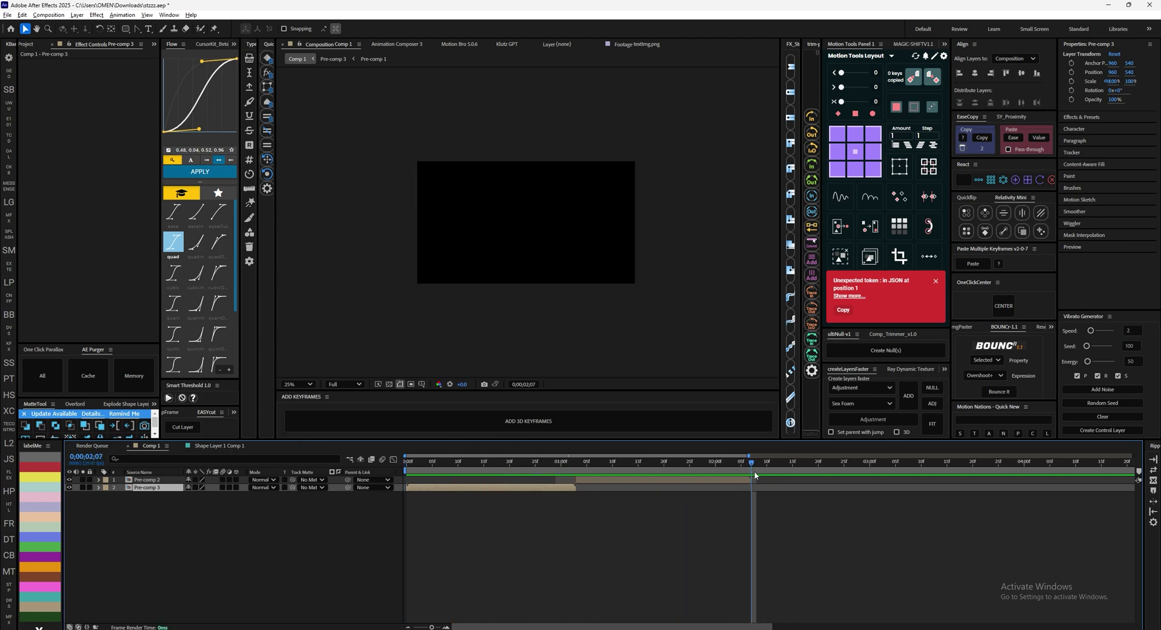
# Step: Switch to Chrome, find the blue-and-orange wavy wallpaper on Unsplash, copy it and paste it into Comp 1 in After Effects at 0;00;02;07
pyautogui.hotkey('alt', 'Tab')
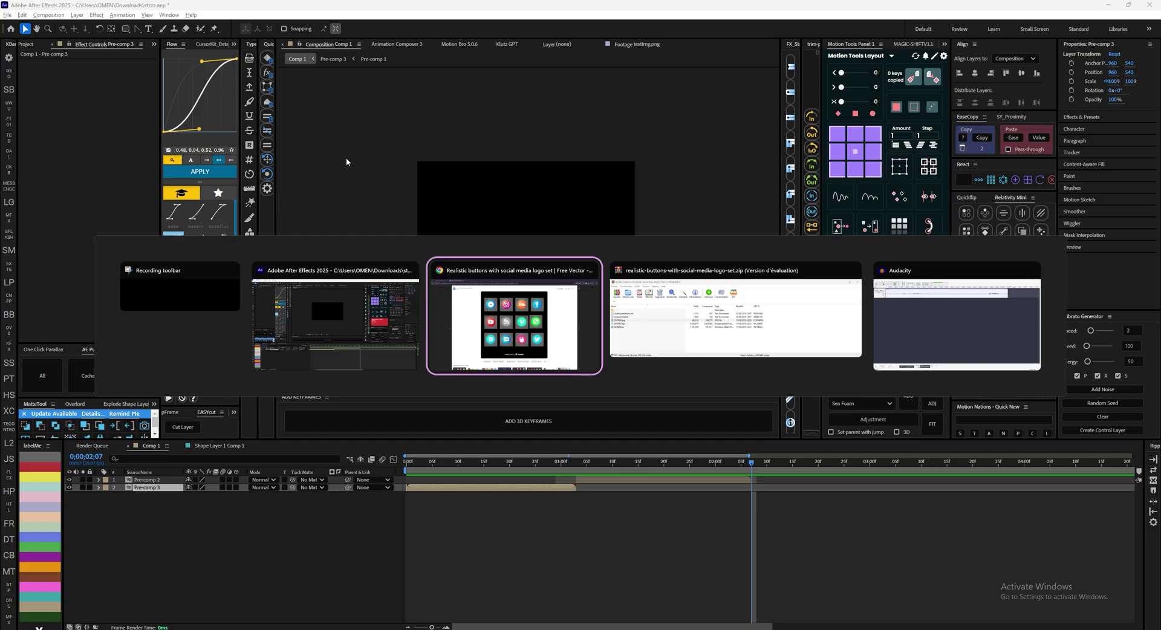
pyautogui.click(70, 11)
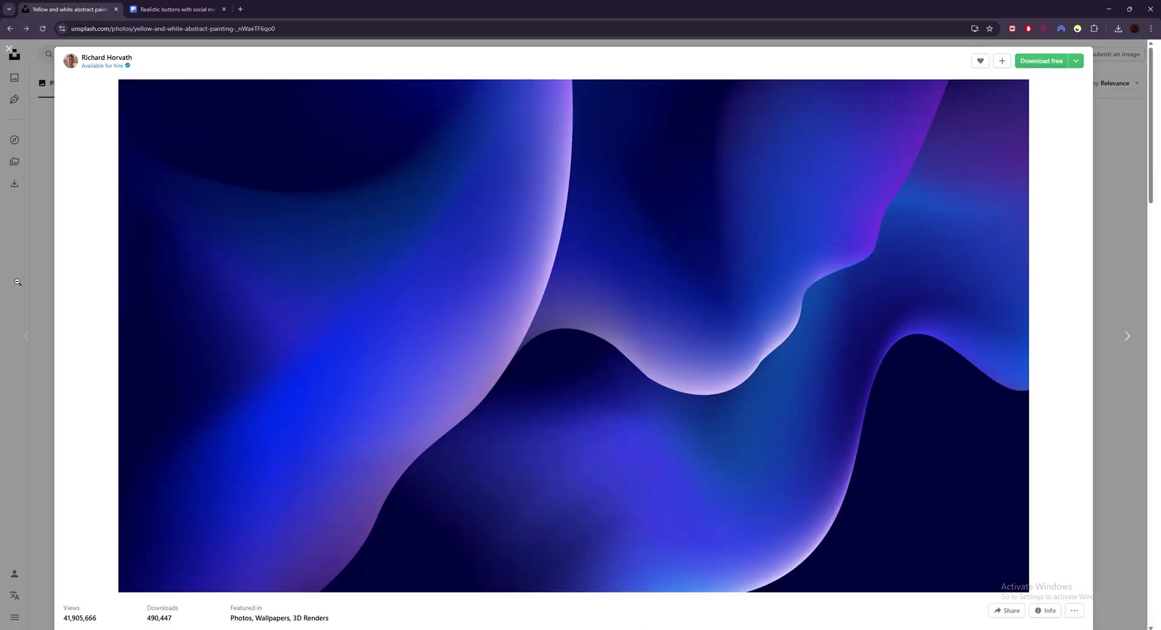
pyautogui.click(17, 282)
pyautogui.scroll(-8, 442, 358)
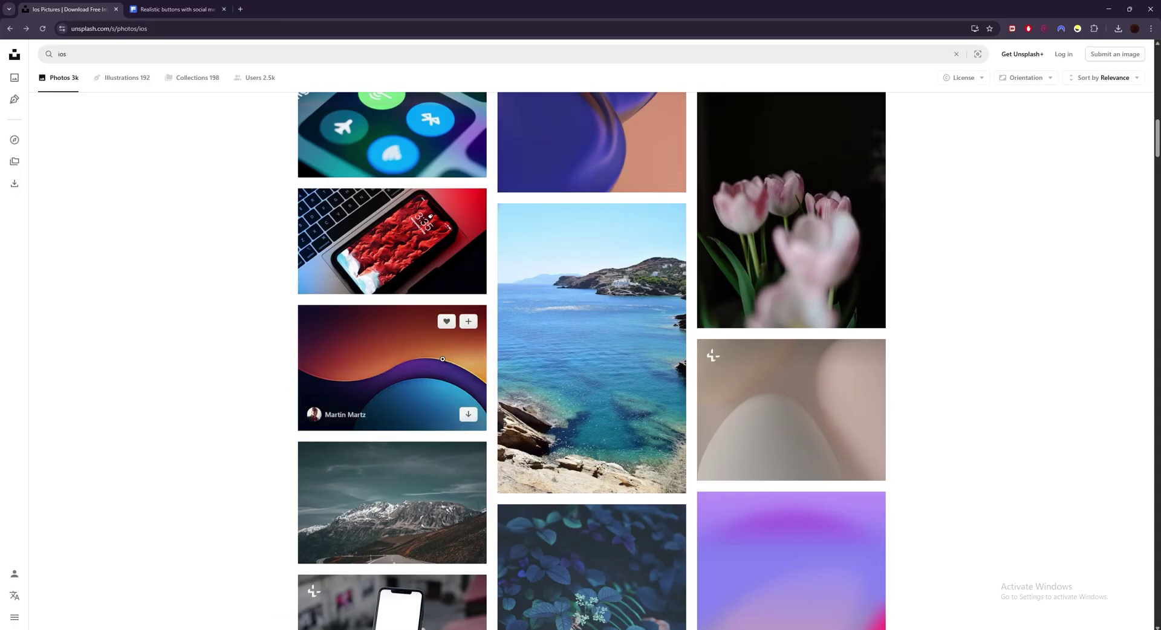
pyautogui.scroll(-20, 443, 359)
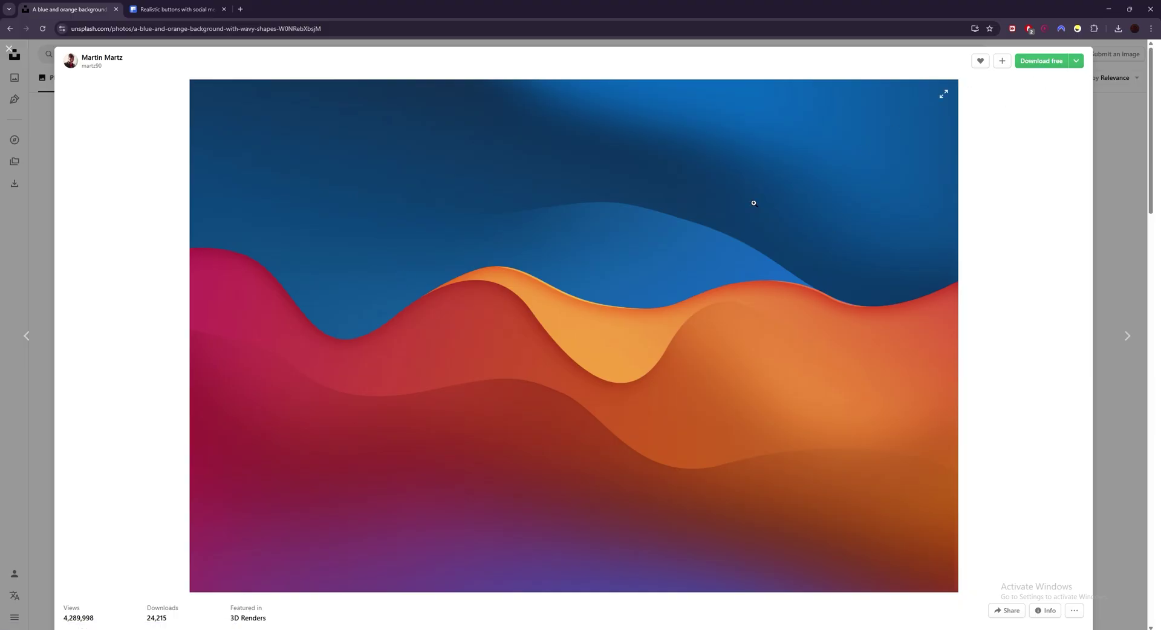
pyautogui.rightClick(753, 203)
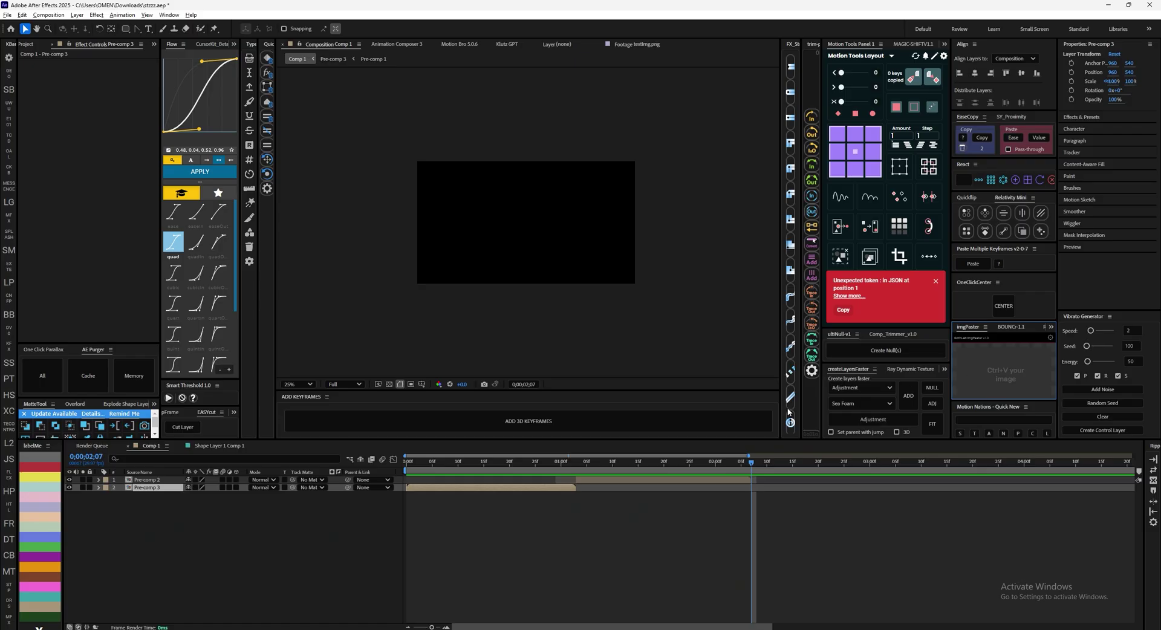
pyautogui.hotkey('ctrl', 'v')
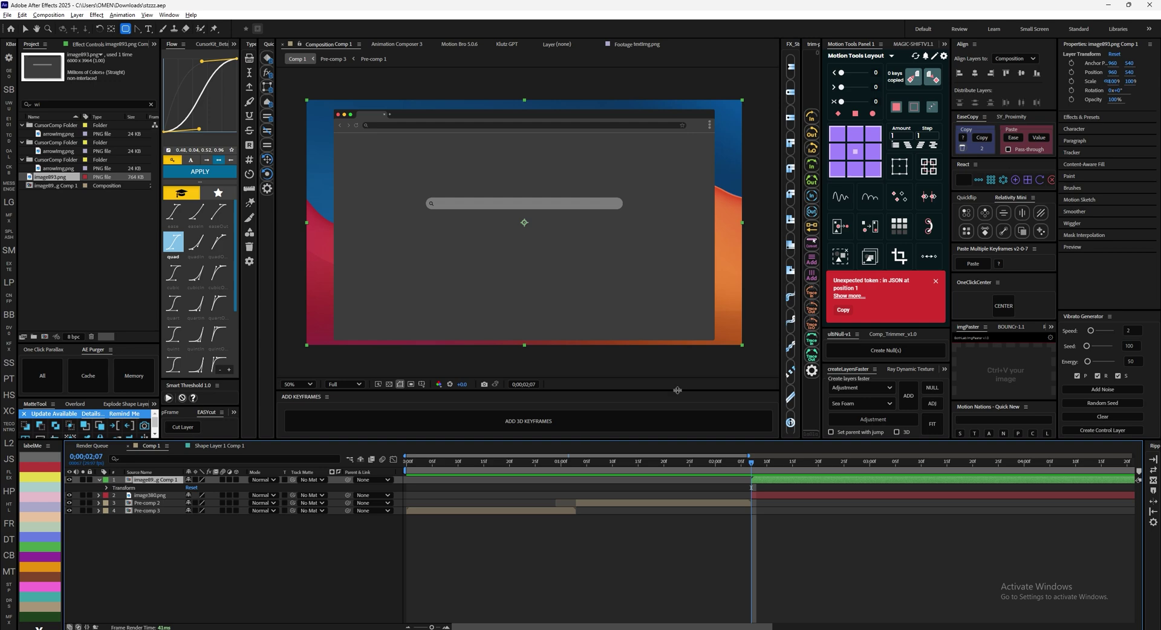
# Step: Apply the macFX Set 1 "In 1" transition from Motion Bro to the browser-window layer and preview it
pyautogui.click(448, 42)
pyautogui.click(426, 121)
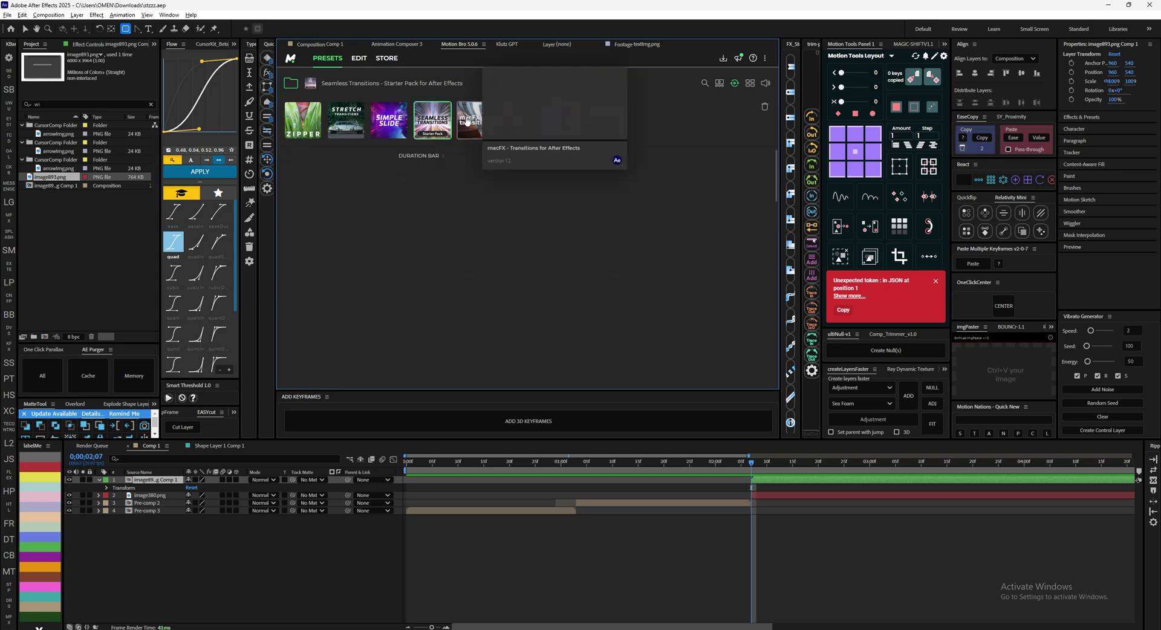
pyautogui.click(462, 125)
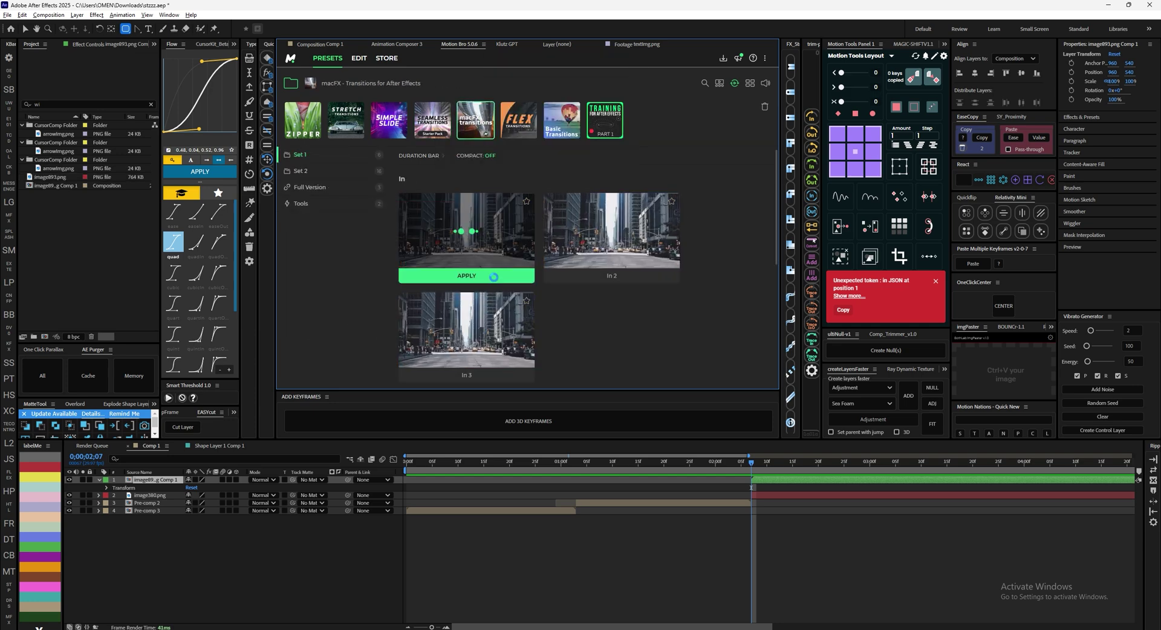
pyautogui.click(492, 273)
pyautogui.press('space')
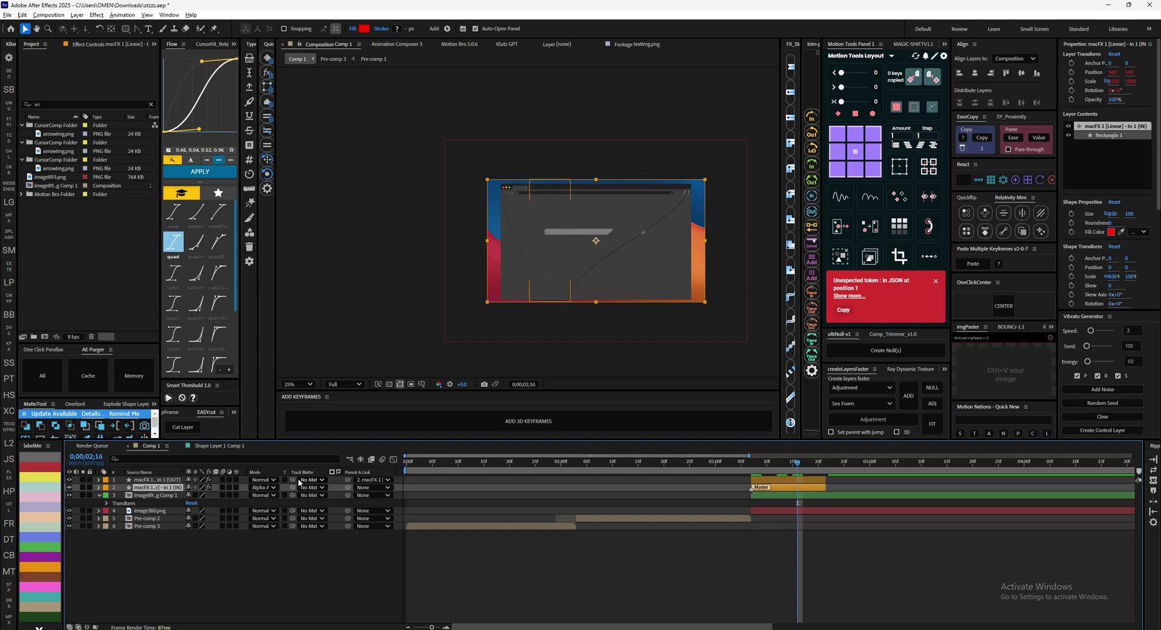
# Step: Trim the browser-window layer's start to the end of the macFX layers and hide the macFX In 1 (IN) layer
pyautogui.moveTo(752, 495); pyautogui.dragTo(827, 496)
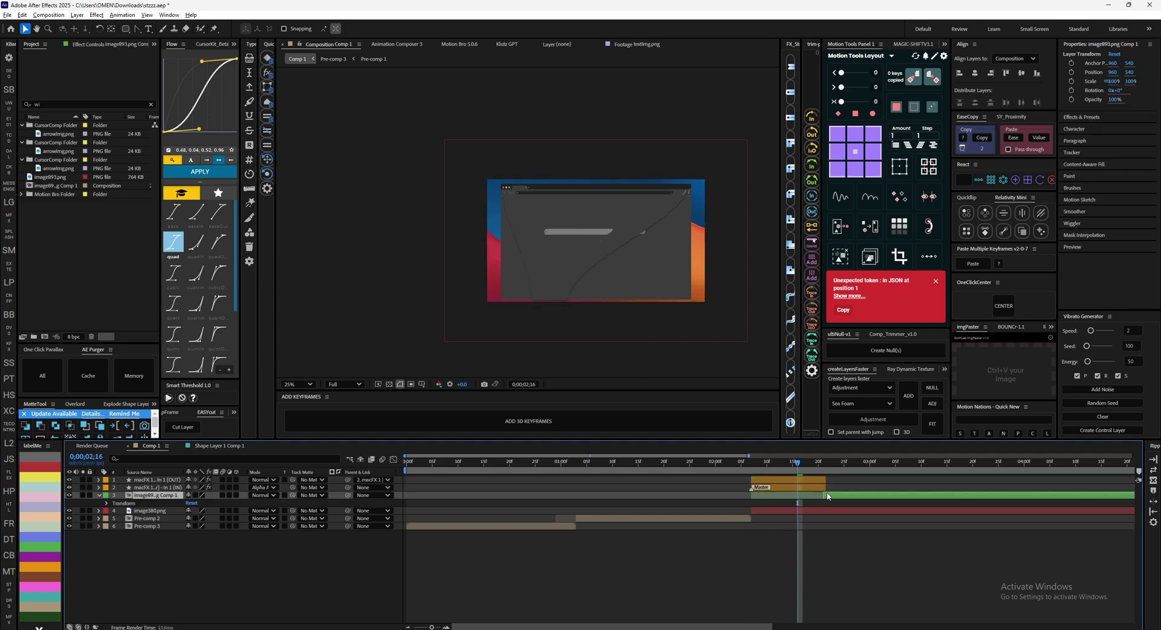
pyautogui.click(792, 487)
pyautogui.click(68, 487)
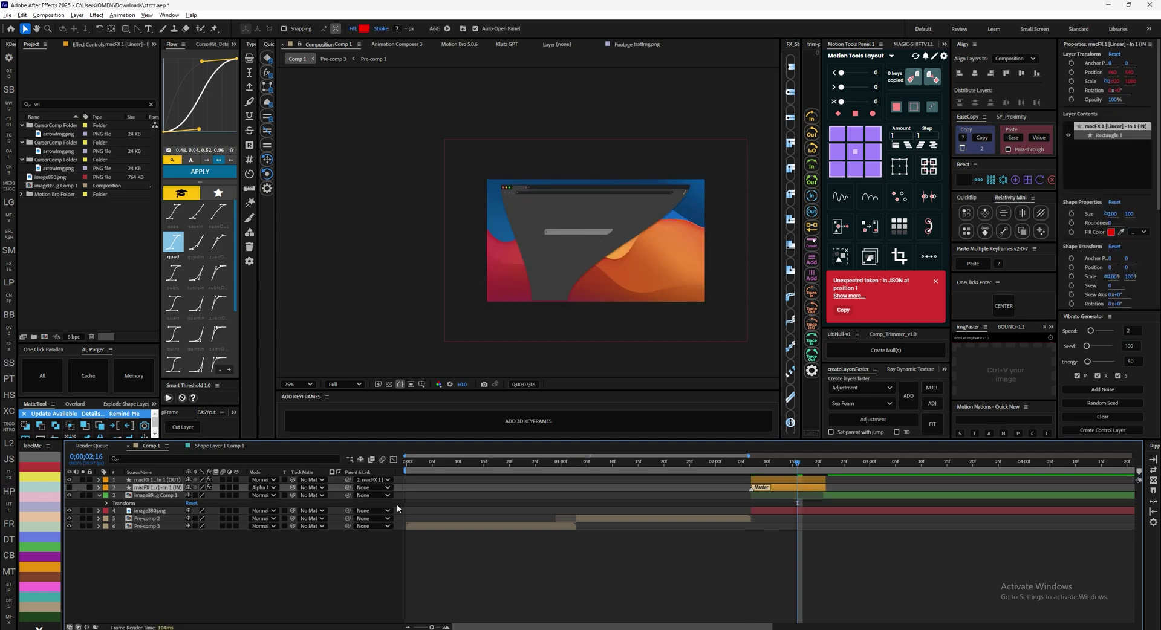
pyautogui.moveTo(795, 460); pyautogui.dragTo(740, 467)
# Step: Switch to Chrome, capture the X home page, and paste the screenshot into the browser-window composition in After Effects
pyautogui.hotkey('alt', 'Tab')
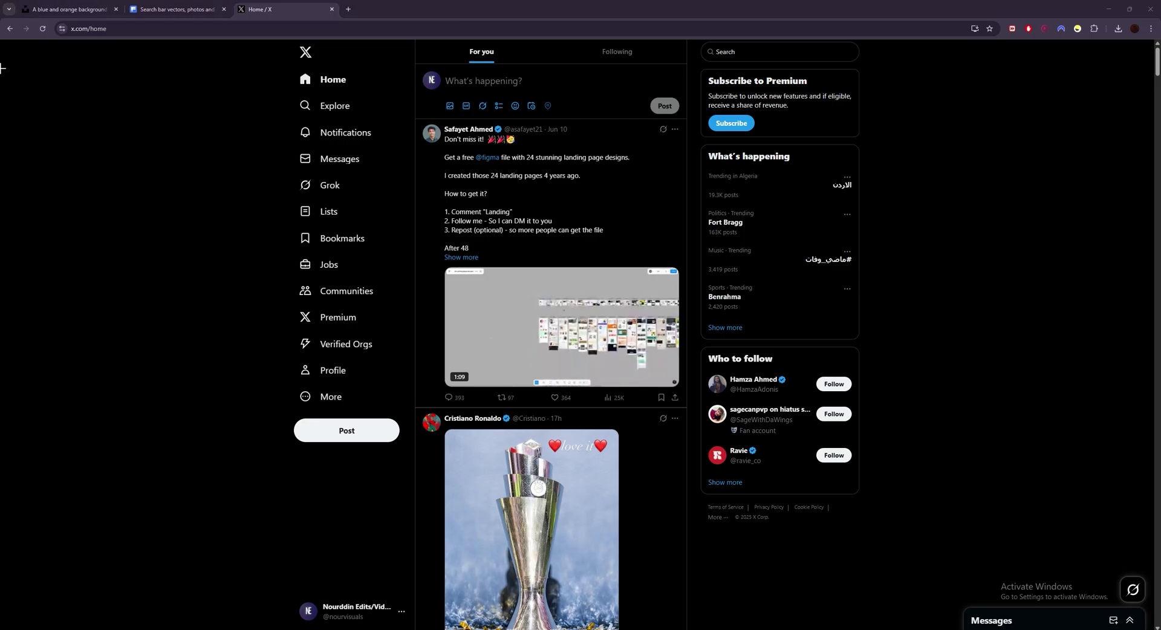
pyautogui.press('super+shift+s')
pyautogui.moveTo(287, 43); pyautogui.dragTo(1067, 406)
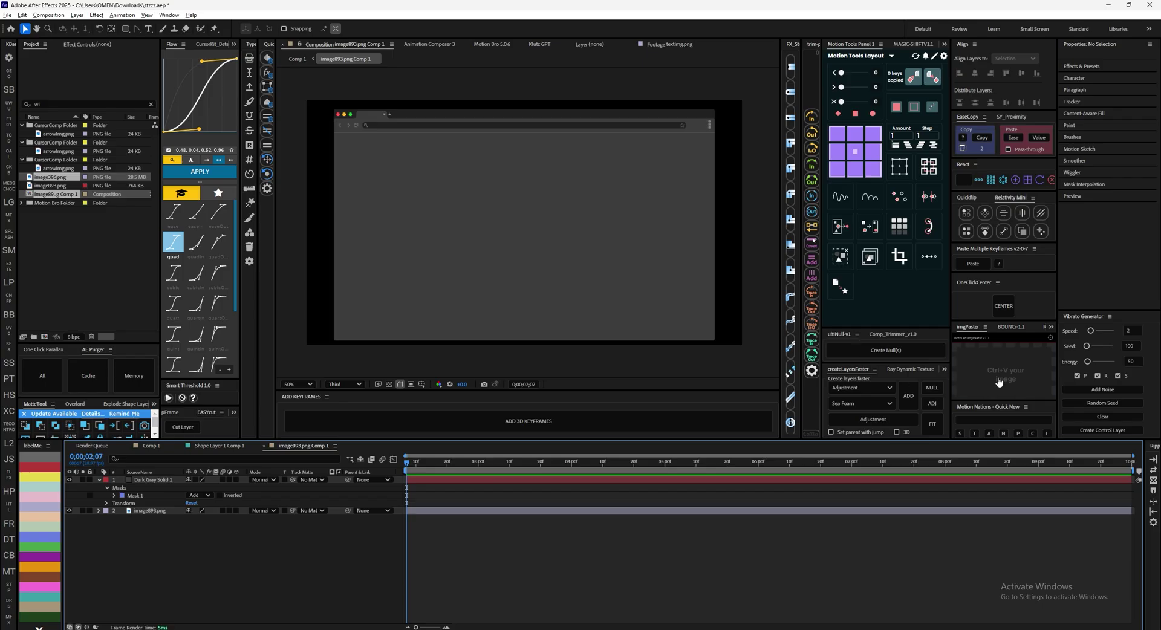
pyautogui.click(999, 380)
pyautogui.hotkey('ctrl', 'v')
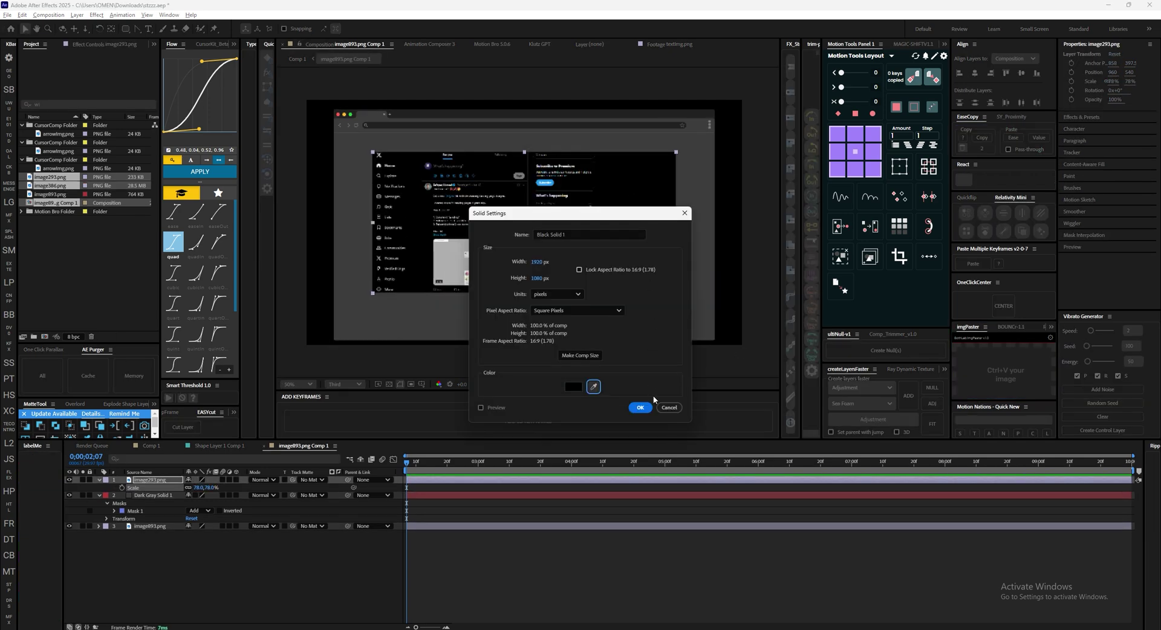
# Step: Create a 1920 x 1080 black solid and place it beneath the X screenshot
pyautogui.click(641, 407)
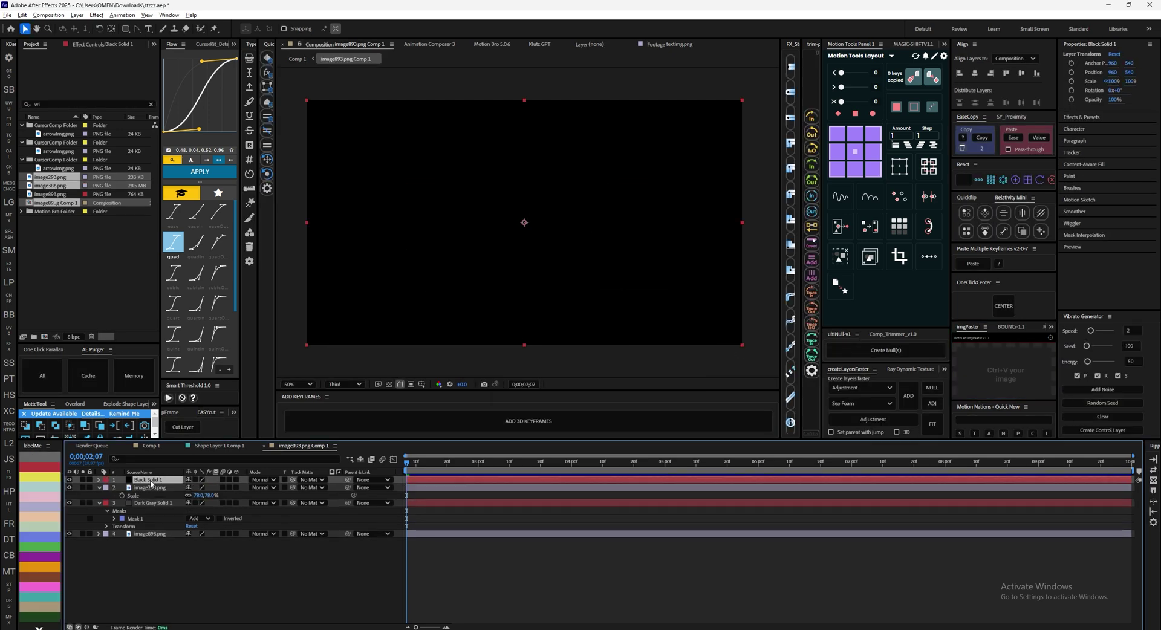
pyautogui.click(124, 29)
pyautogui.moveTo(330, 124); pyautogui.dragTo(433, 189)
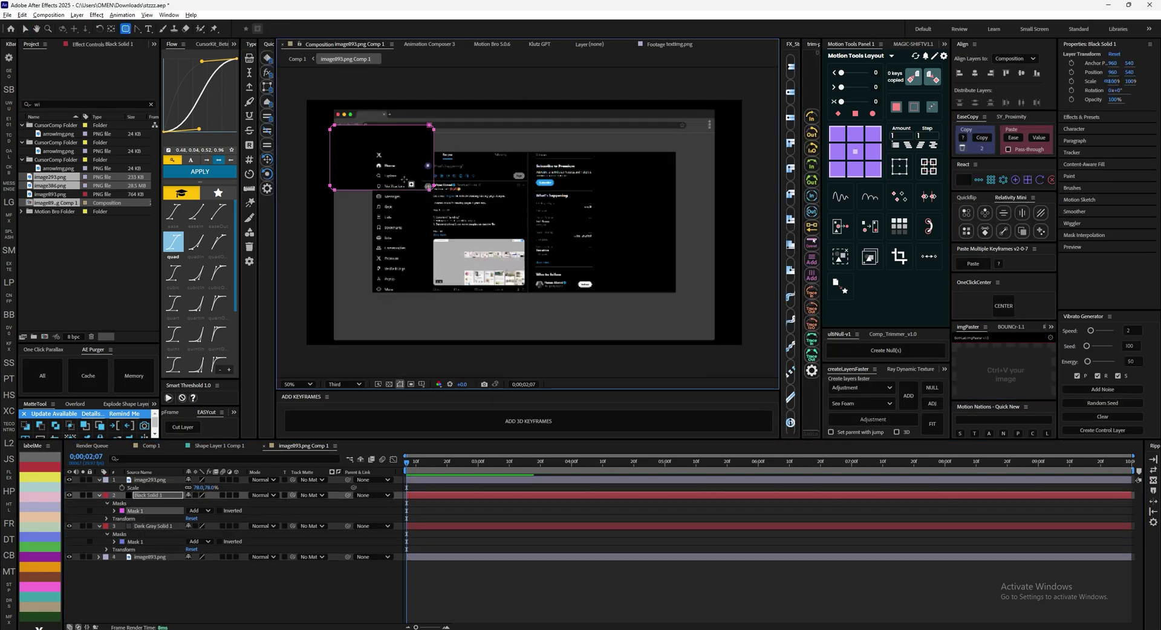
pyautogui.hotkey('ctrl', 'z')
pyautogui.moveTo(332, 136); pyautogui.dragTo(403, 218)
pyautogui.hotkey('ctrl', 'z')
# Step: Mask the black solid to a rectangle covering the browser's page area and pre-compose it with the screenshot and dark grey solid as Pre-comp 4
pyautogui.moveTo(344, 142); pyautogui.dragTo(708, 333)
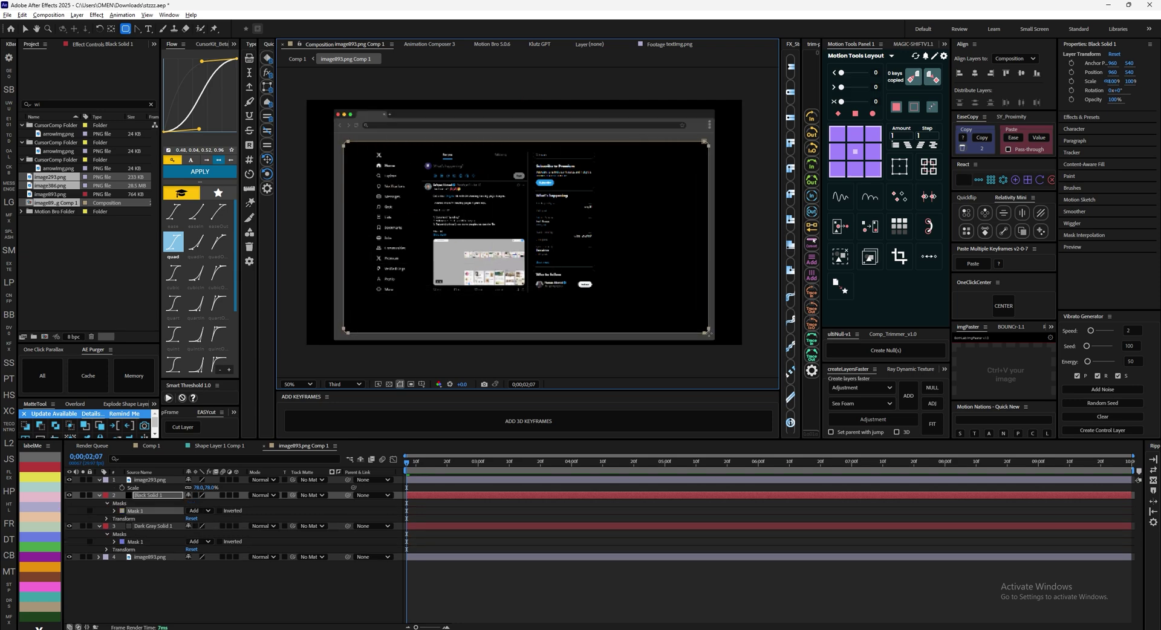
pyautogui.click(511, 556)
pyautogui.click(496, 526)
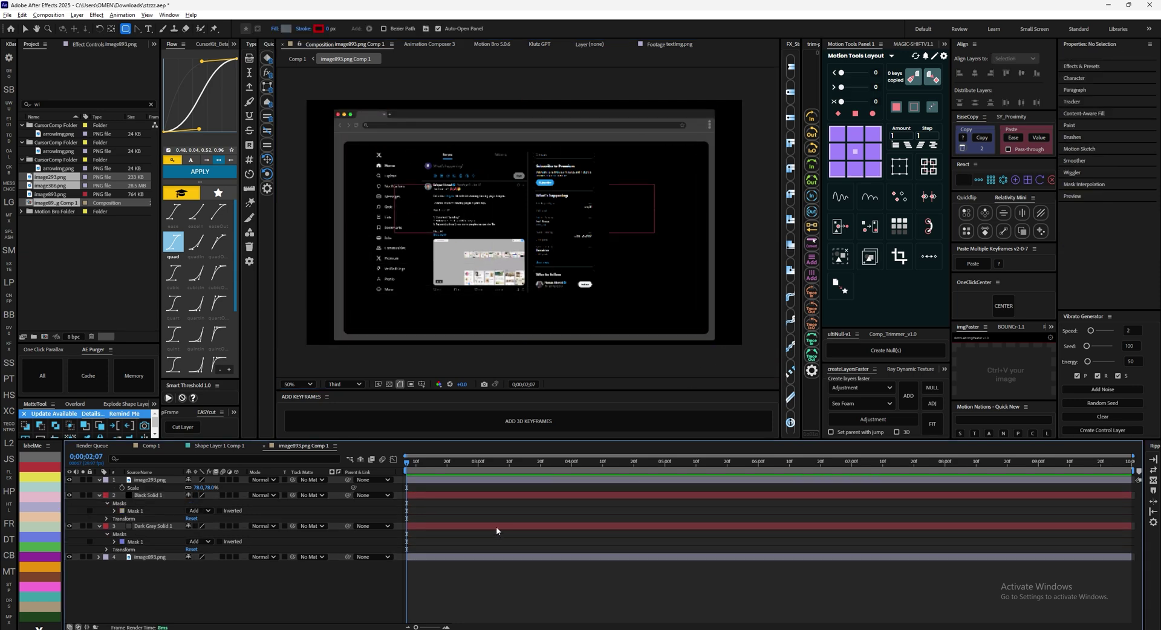
pyautogui.keyDown('ctrl'); pyautogui.click(487, 497); pyautogui.keyUp('ctrl')
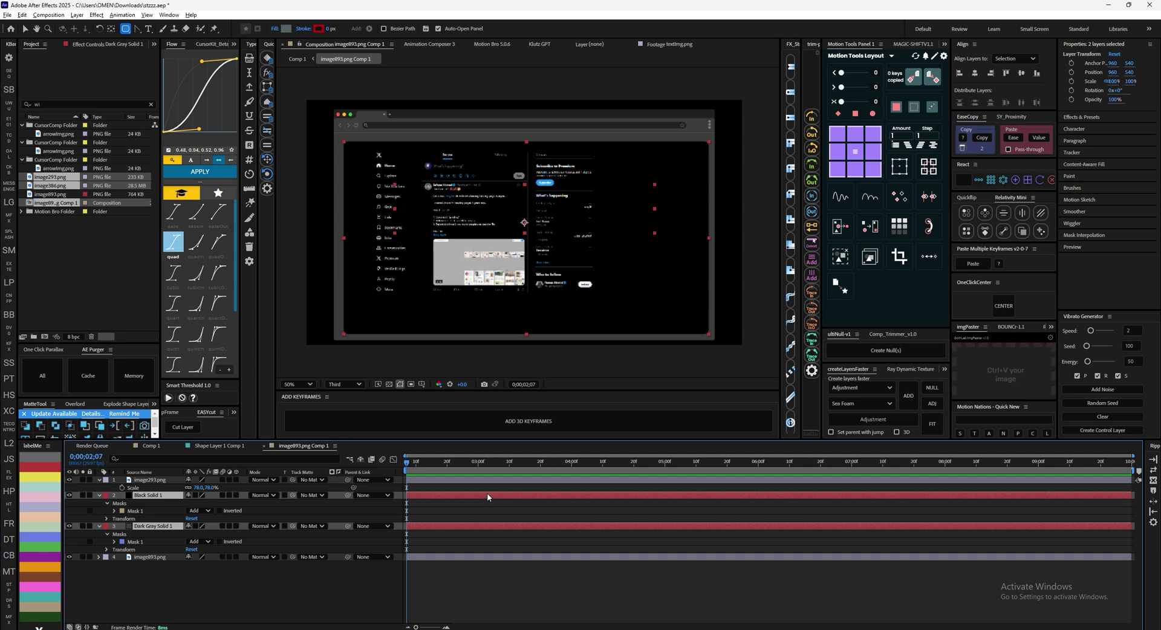
pyautogui.hotkey('ctrl', 'shift', 'c')
pyautogui.click(626, 387)
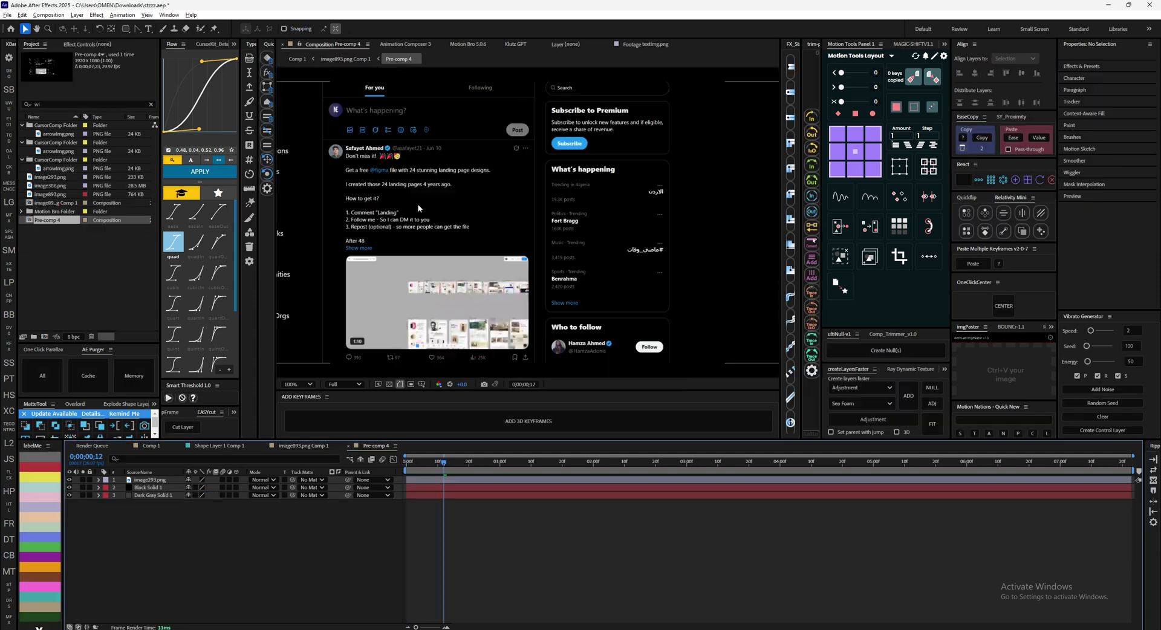
# Step: Add a black solid in Pre-comp 4 and mask it to cover the "What's happening?" placeholder in the post field
pyautogui.hotkey('ctrl', 'y')
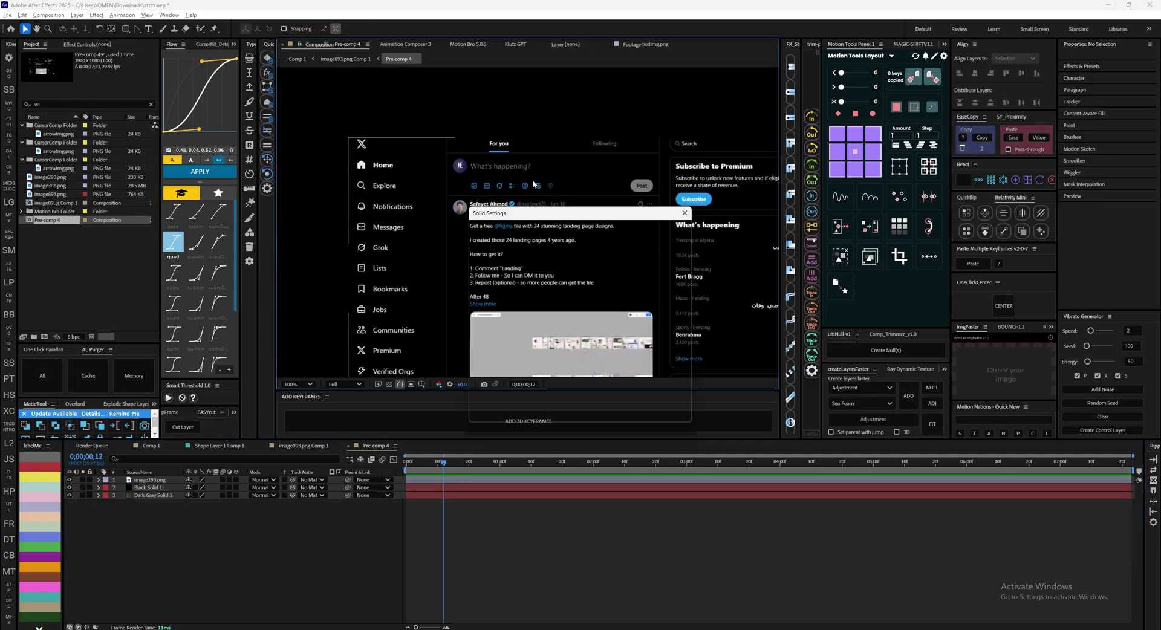
pyautogui.click(640, 406)
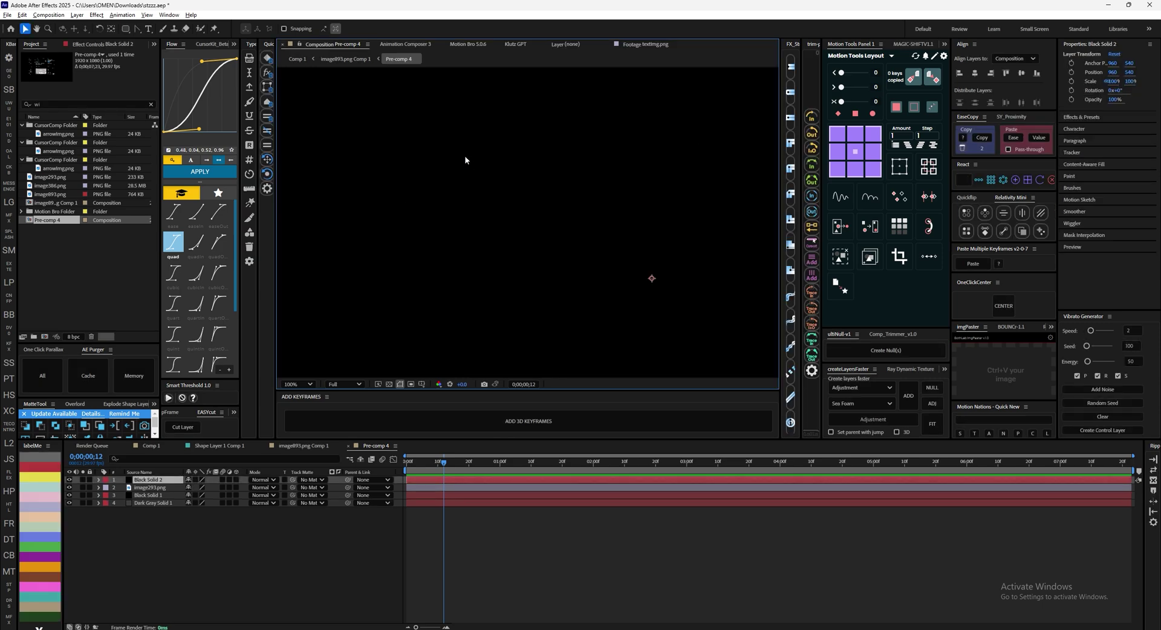
pyautogui.click(126, 28)
pyautogui.moveTo(472, 158); pyautogui.dragTo(545, 174)
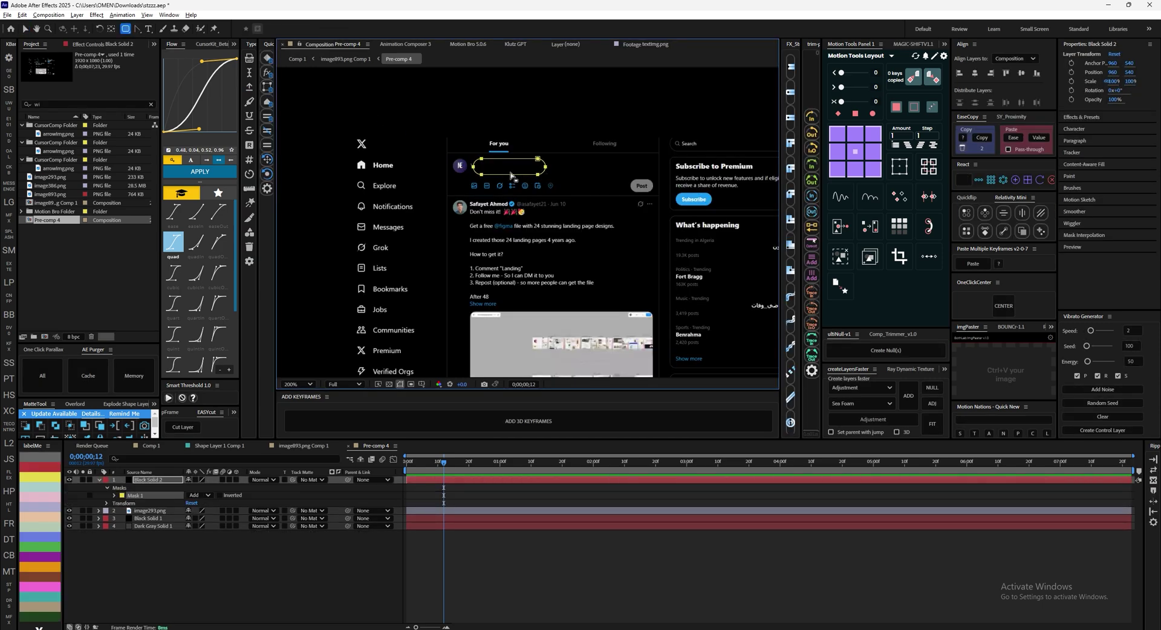
pyautogui.press('.')
pyautogui.press('v')
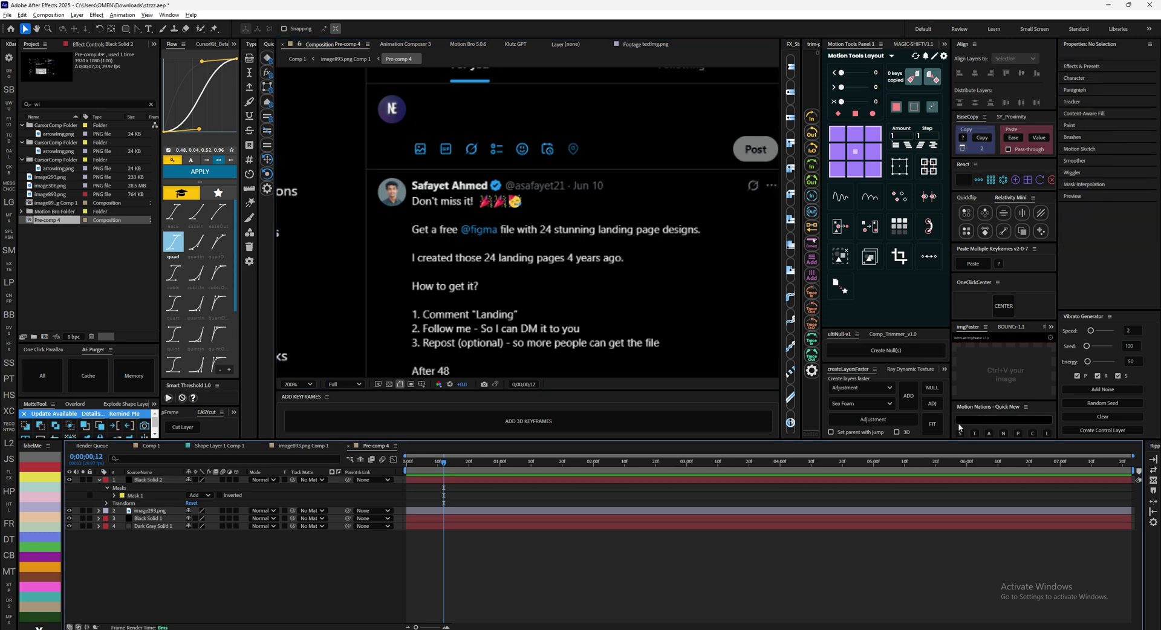
# Step: Create the text layer "hey enjoy this video", make it white, and scale and position it in the post field
pyautogui.click(872, 419)
pyautogui.write('hey enjoy this video')
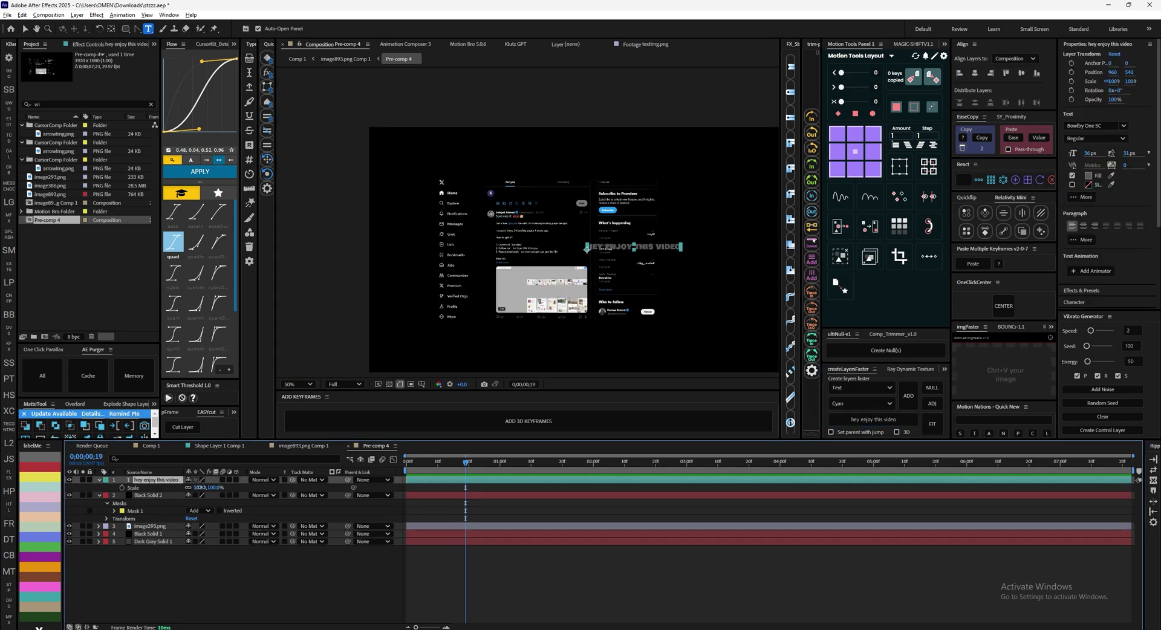
pyautogui.moveTo(200, 487); pyautogui.dragTo(284, 488)
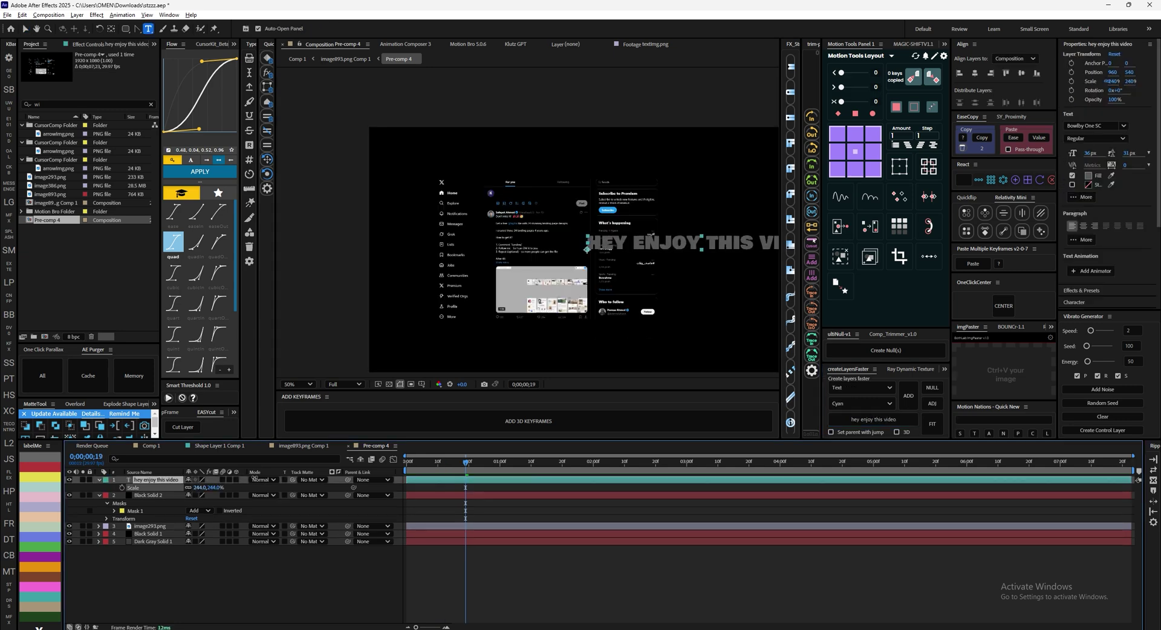
pyautogui.moveTo(683, 245); pyautogui.dragTo(574, 202)
pyautogui.click(1090, 176)
pyautogui.click(497, 271)
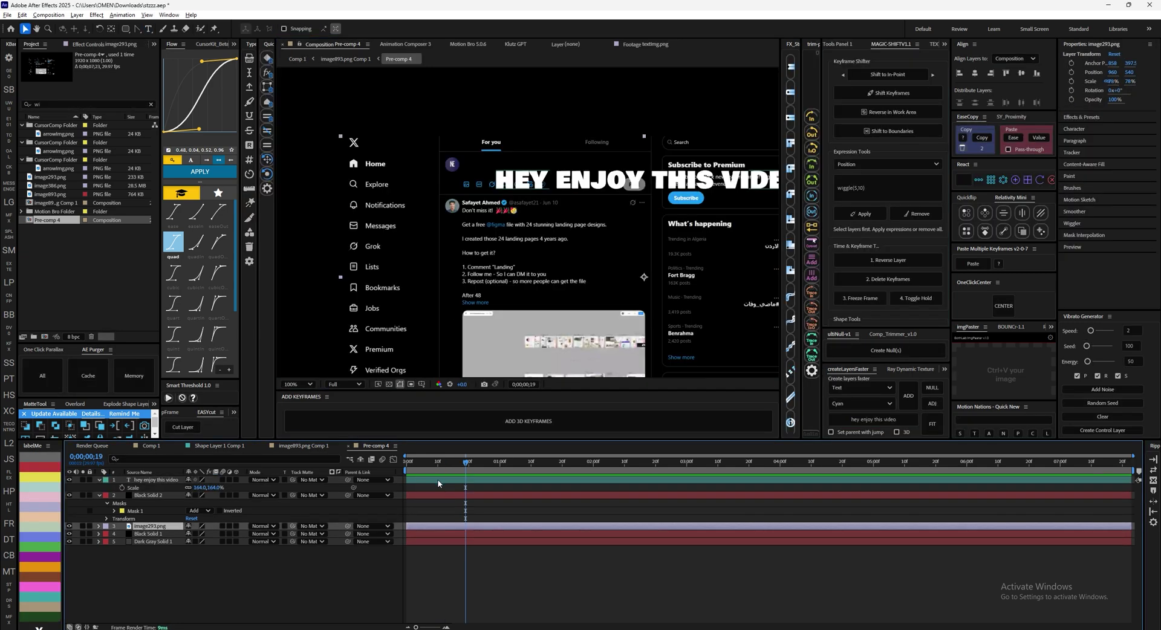
pyautogui.click(437, 481)
pyautogui.moveTo(558, 187); pyautogui.dragTo(533, 170)
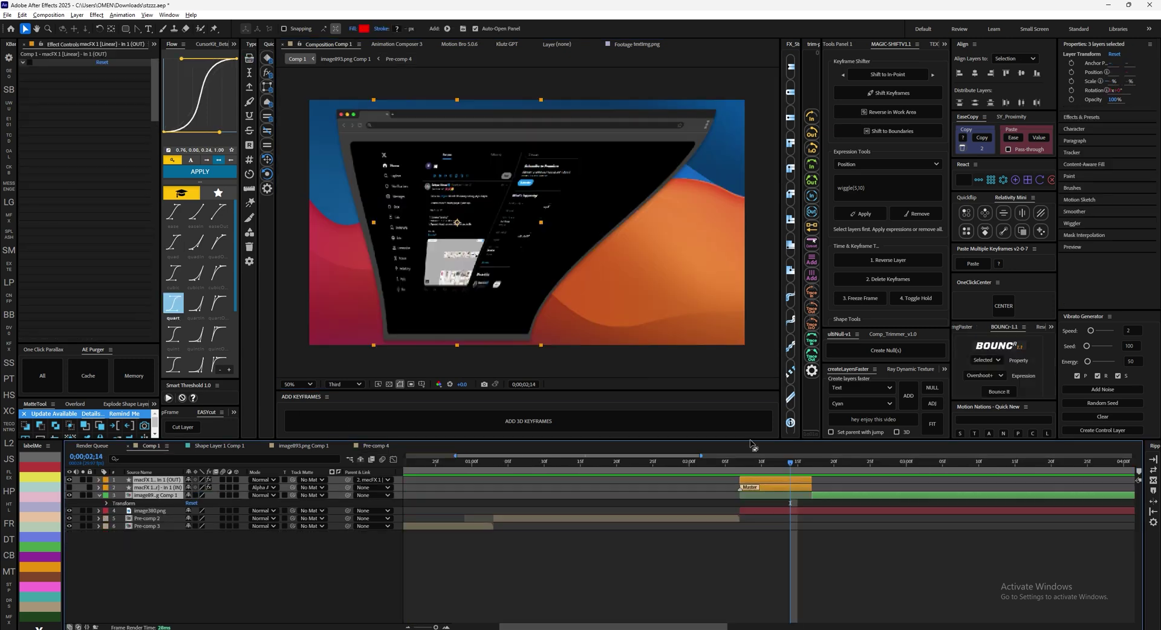
# Step: Pre-compose both macFX layers and the browser composition as Pre-comp 5, moving all attributes, and scale it to 63% at 0;00;02;07
pyautogui.hotkey('ctrl', 'shift', 'c')
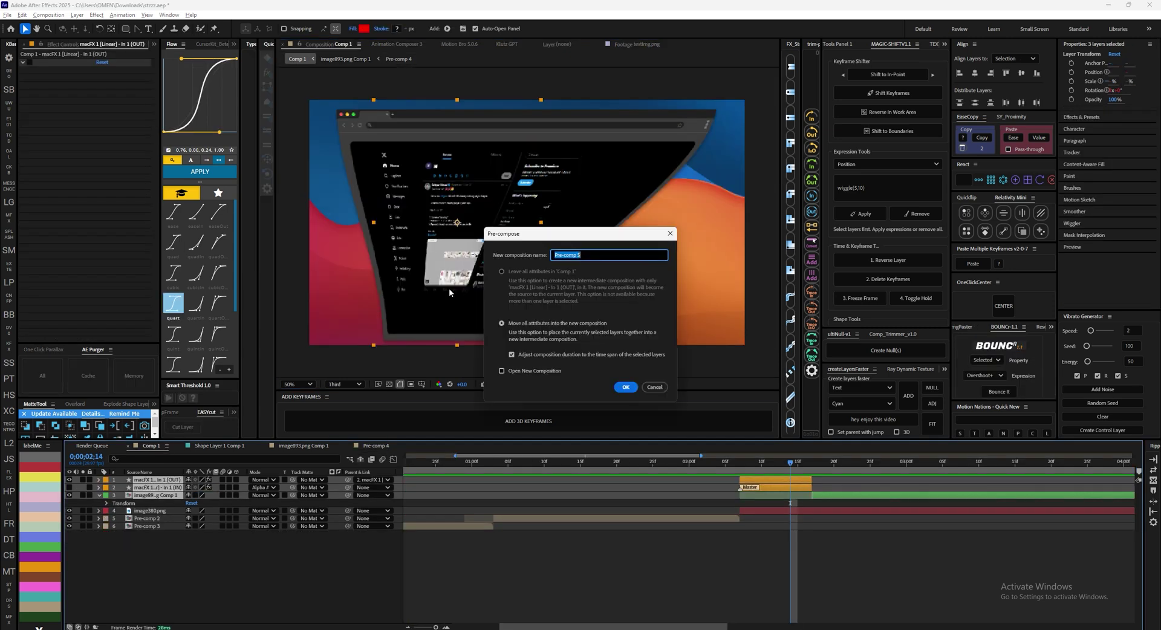
pyautogui.click(627, 387)
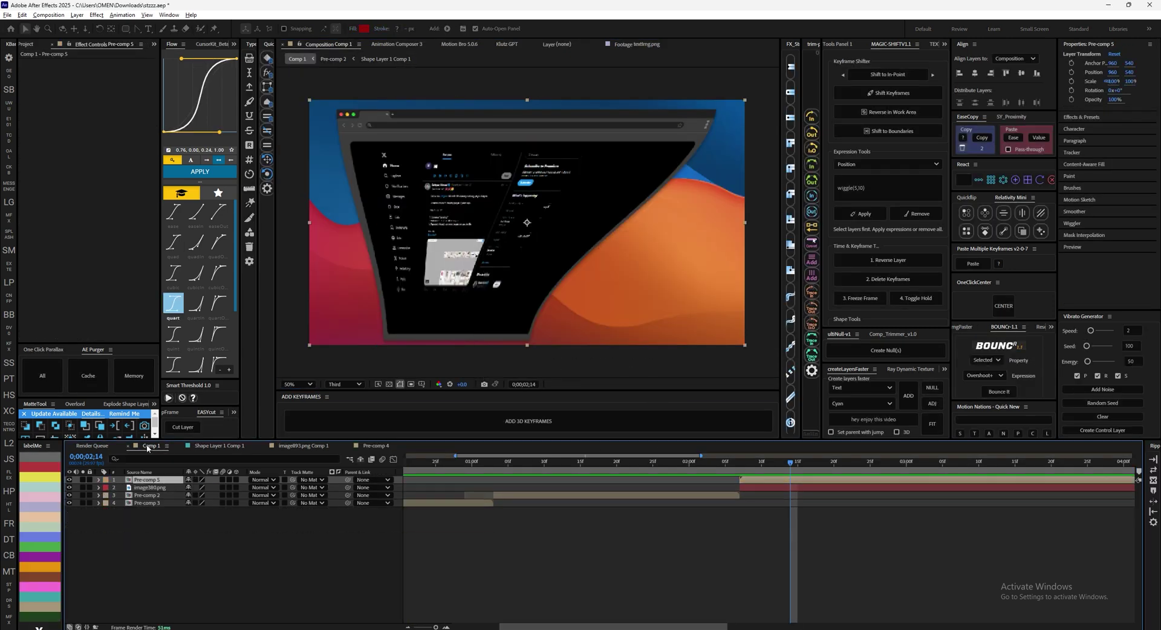
pyautogui.click(769, 463)
pyautogui.click(770, 481)
pyautogui.press('i')
pyautogui.press('Delete')
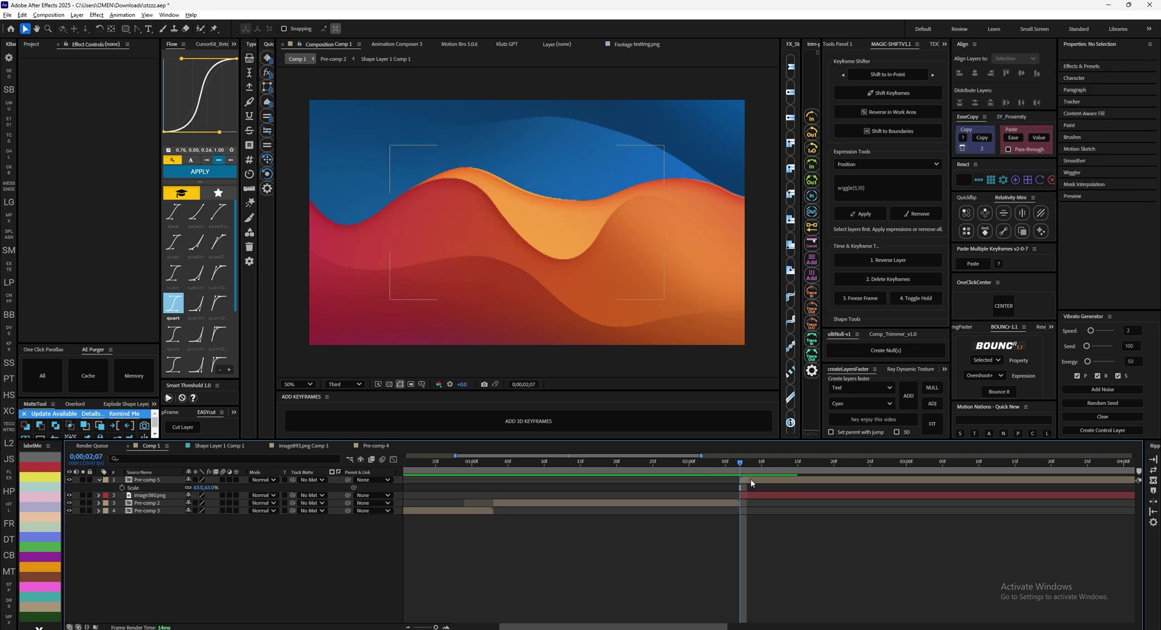
# Step: Add a camera at 0;00;02;07, make Pre-comp 5 and the wallpaper 3D, and set the wallpaper to Z position 2000 and 170% scale
pyautogui.click(749, 482)
pyautogui.click(1032, 434)
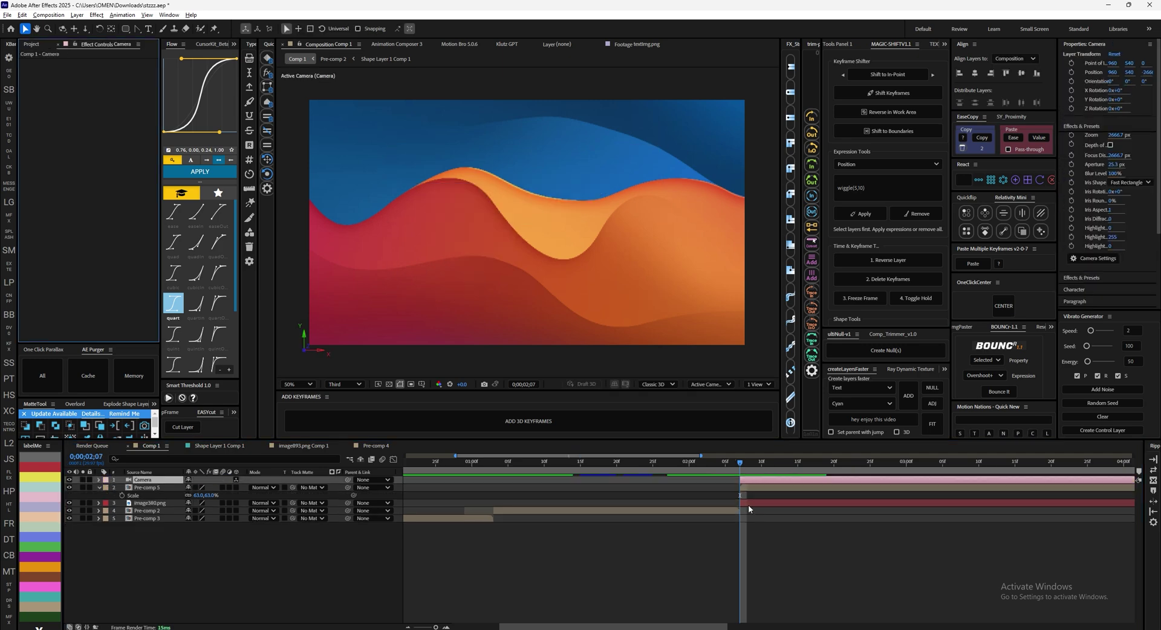
pyautogui.click(236, 488)
pyautogui.moveTo(198, 549); pyautogui.dragTo(224, 544)
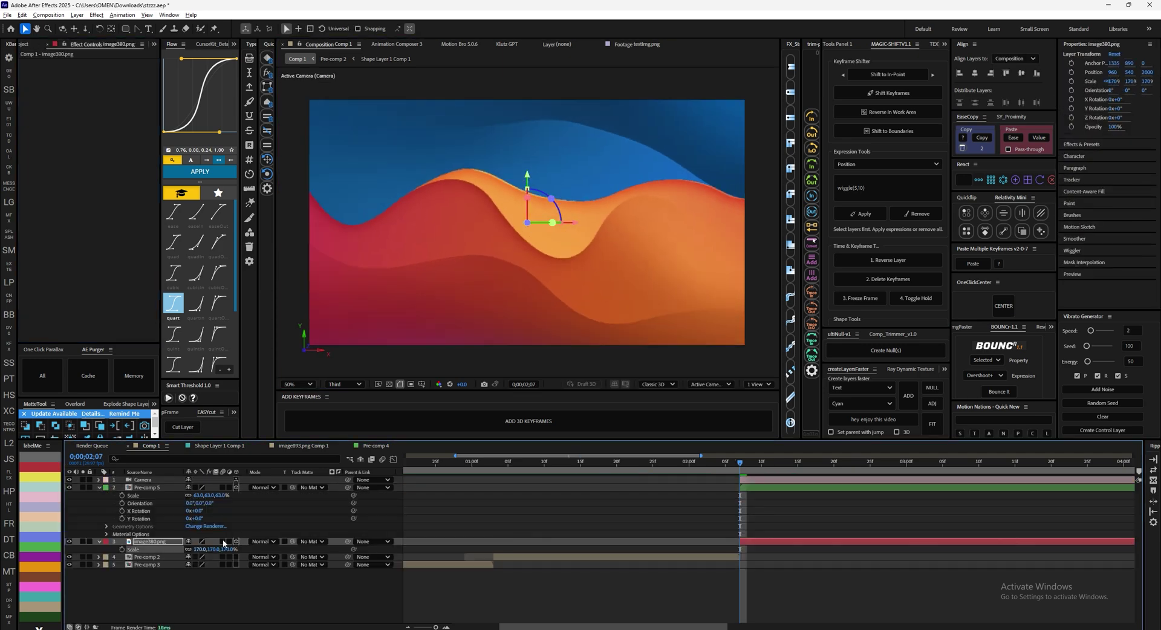
# Step: Add 3D keyframes to the camera at 0;00;02;07 and 0;00;02;27
pyautogui.click(804, 479)
pyautogui.click(708, 426)
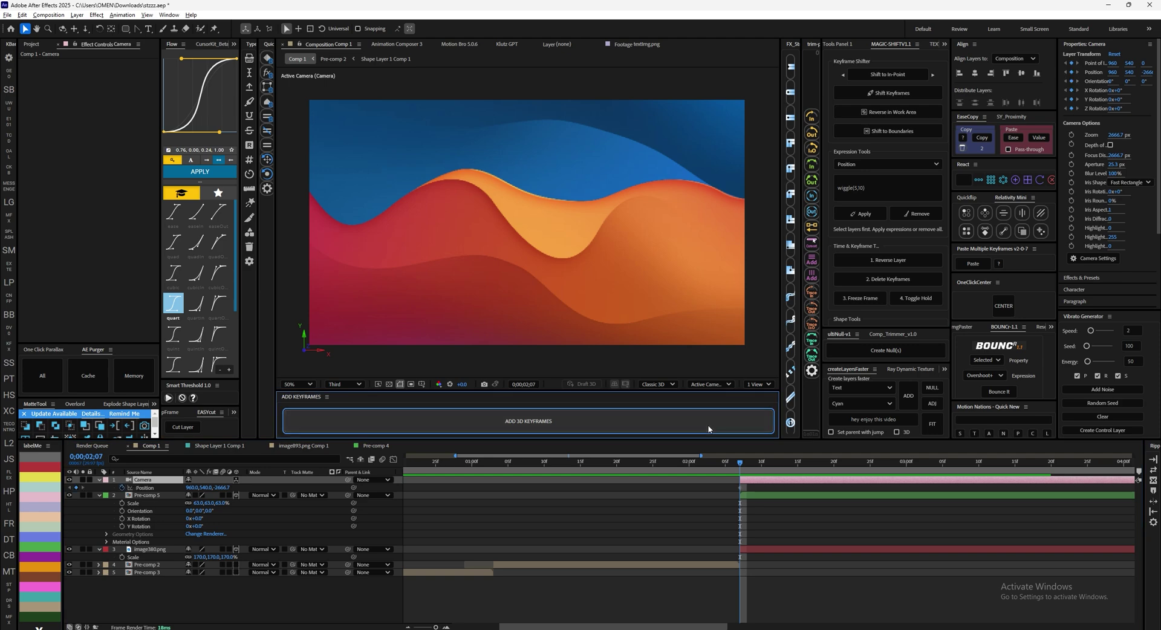
pyautogui.hotkey('shift', 'pagedown')
pyautogui.hotkey('shift', 'pagedown')
pyautogui.click(705, 421)
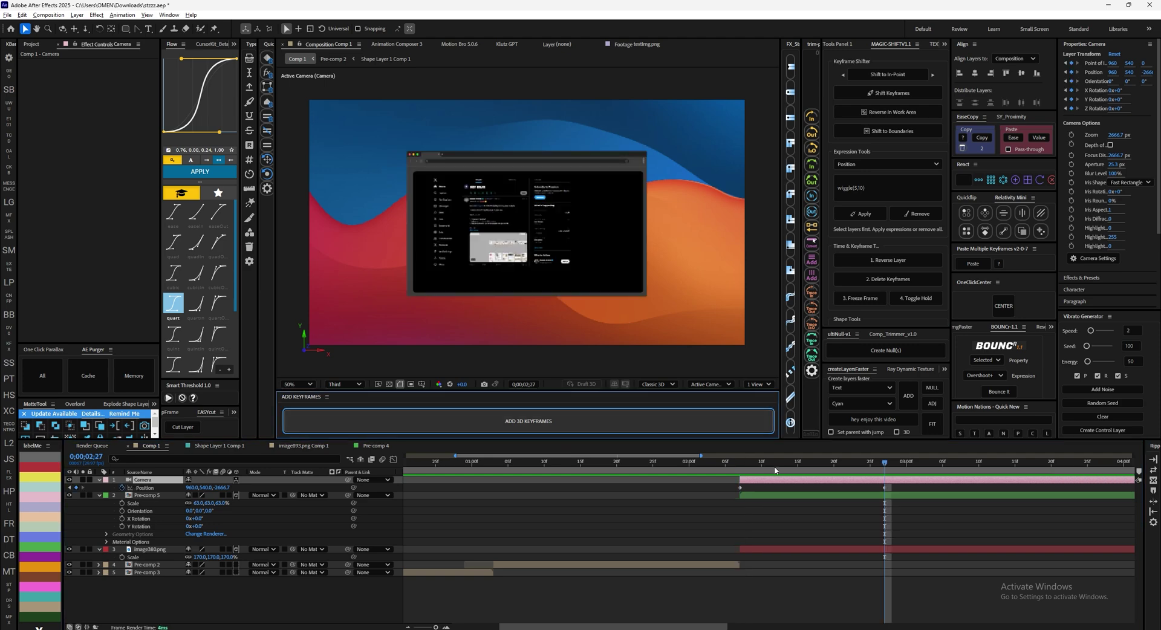
# Step: Move the camera closer at the 0;00;02;07 keyframe, with position about 784.7, 677.0, -770.4 and point of interest about 784.7, 677.0, 0
pyautogui.click(786, 478)
pyautogui.press('u')
pyautogui.press('j')
pyautogui.press('c')
pyautogui.moveTo(462, 301); pyautogui.dragTo(447, 170)
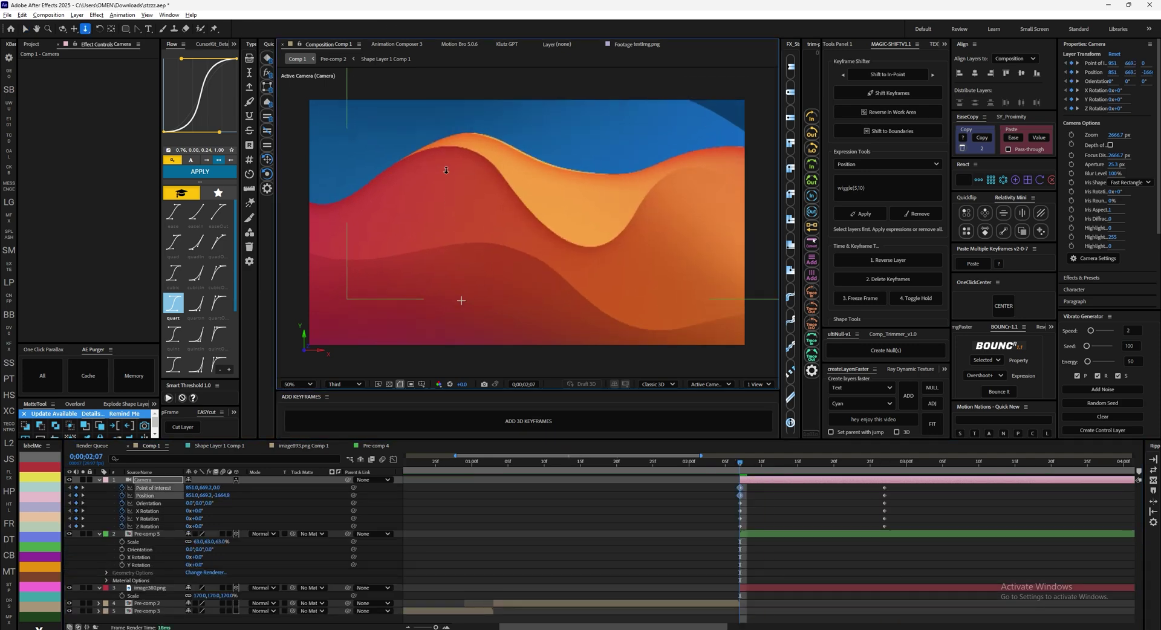
pyautogui.press('2')
pyautogui.moveTo(441, 263); pyautogui.dragTo(415, 231)
pyautogui.press('v')
# Step: Select all the camera keyframes and apply the circOut ease curve
pyautogui.moveTo(695, 462); pyautogui.dragTo(833, 488)
pyautogui.moveTo(810, 483); pyautogui.dragTo(887, 486)
pyautogui.press('k')
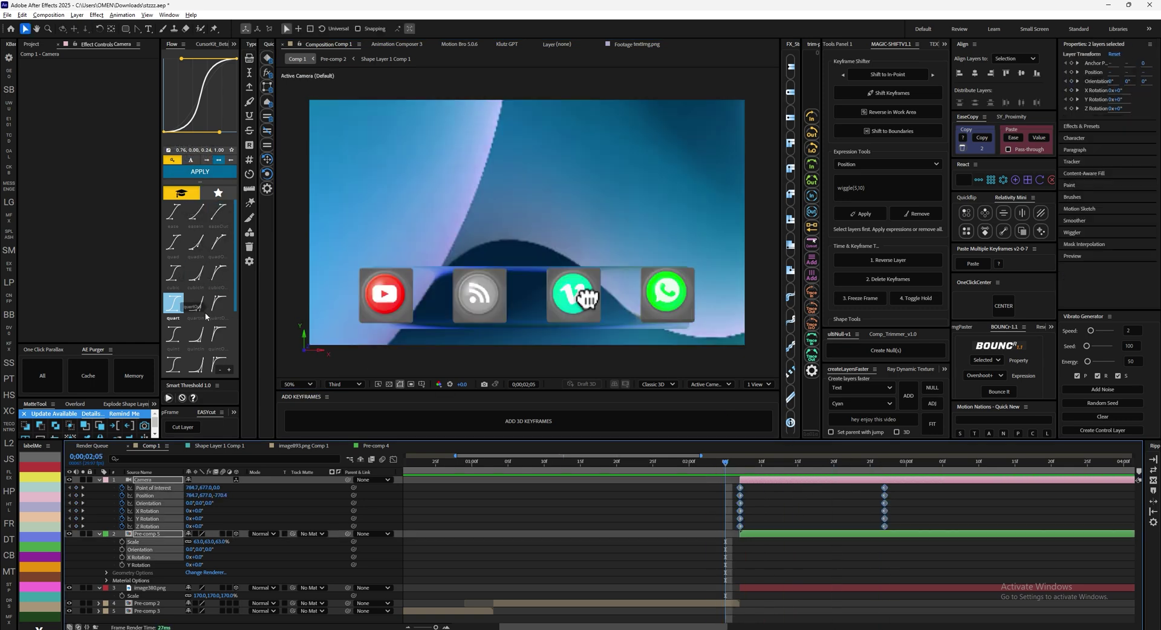
pyautogui.scroll(-3, 209, 316)
pyautogui.click(218, 308)
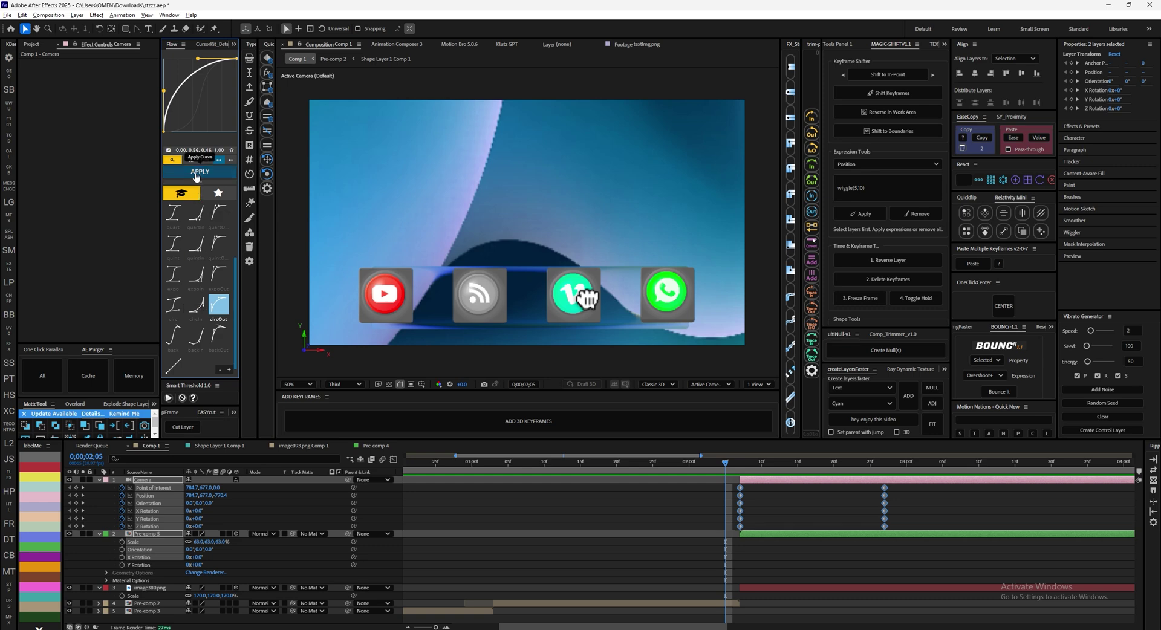
# Step: Preview the transition from the icon scene into the browser window to check the eased camera pull-back
pyautogui.click(624, 463)
pyautogui.press('space')
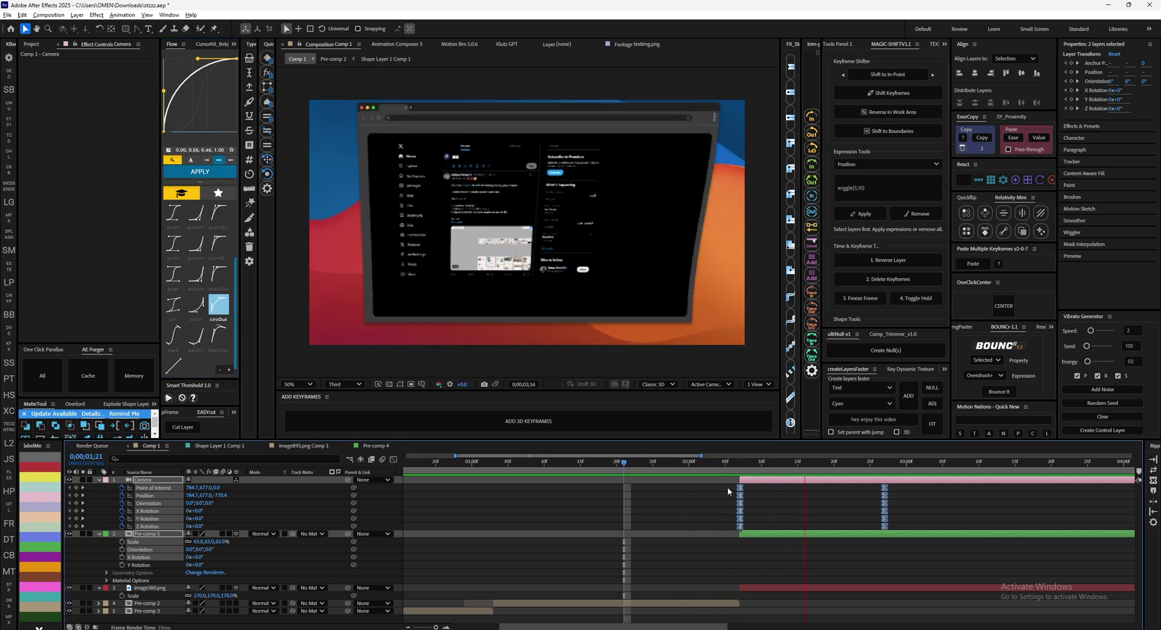
pyautogui.moveTo(707, 466); pyautogui.dragTo(647, 471)
pyautogui.press('space')
pyautogui.press('space')
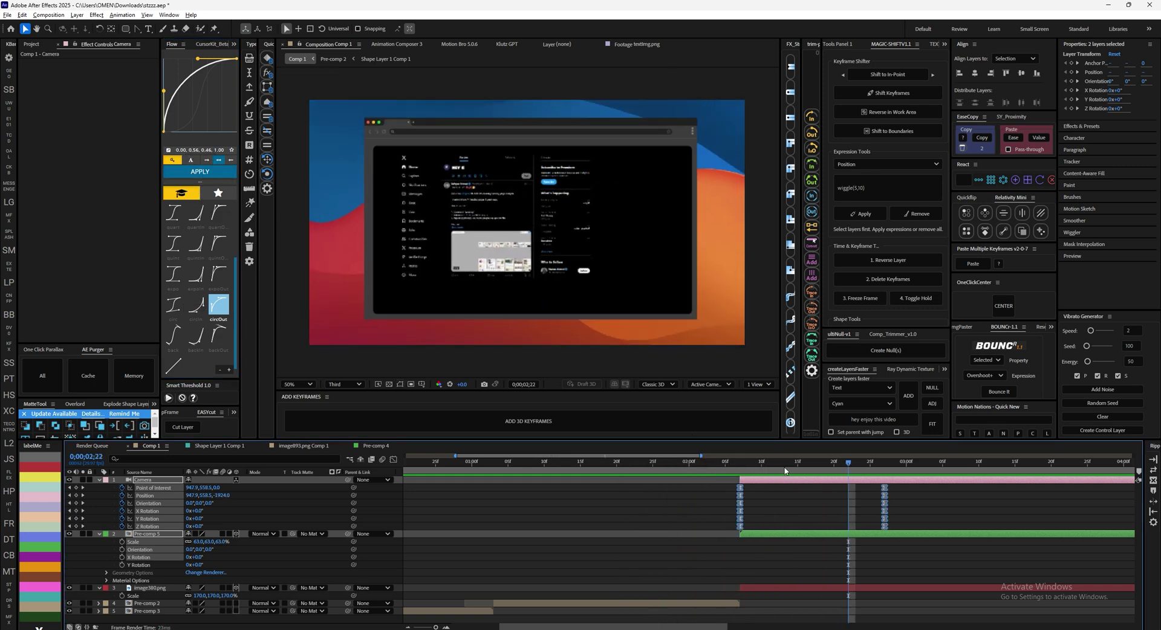
pyautogui.moveTo(786, 471); pyautogui.dragTo(700, 477)
pyautogui.press('space')
pyautogui.press('space')
pyautogui.click(812, 502)
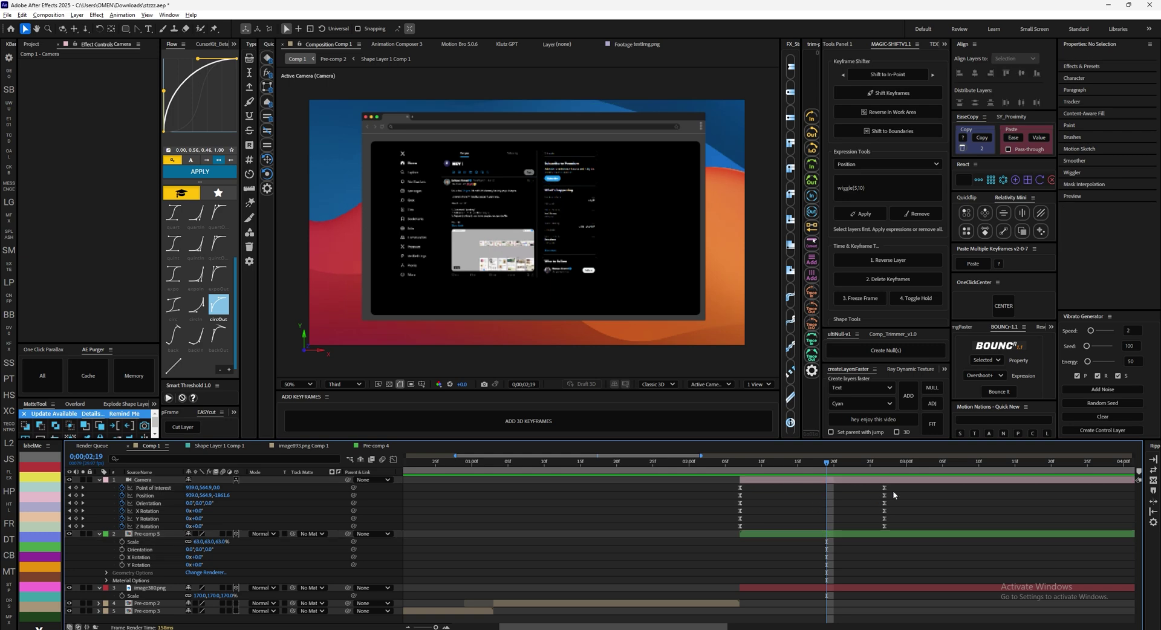
# Step: Select all the camera keyframes and shift them two frames earlier
pyautogui.moveTo(894, 488); pyautogui.dragTo(713, 528)
pyautogui.click(729, 493)
pyautogui.moveTo(904, 486); pyautogui.dragTo(708, 528)
pyautogui.hotkey('alt', 'Left')
pyautogui.hotkey('alt', 'Left')
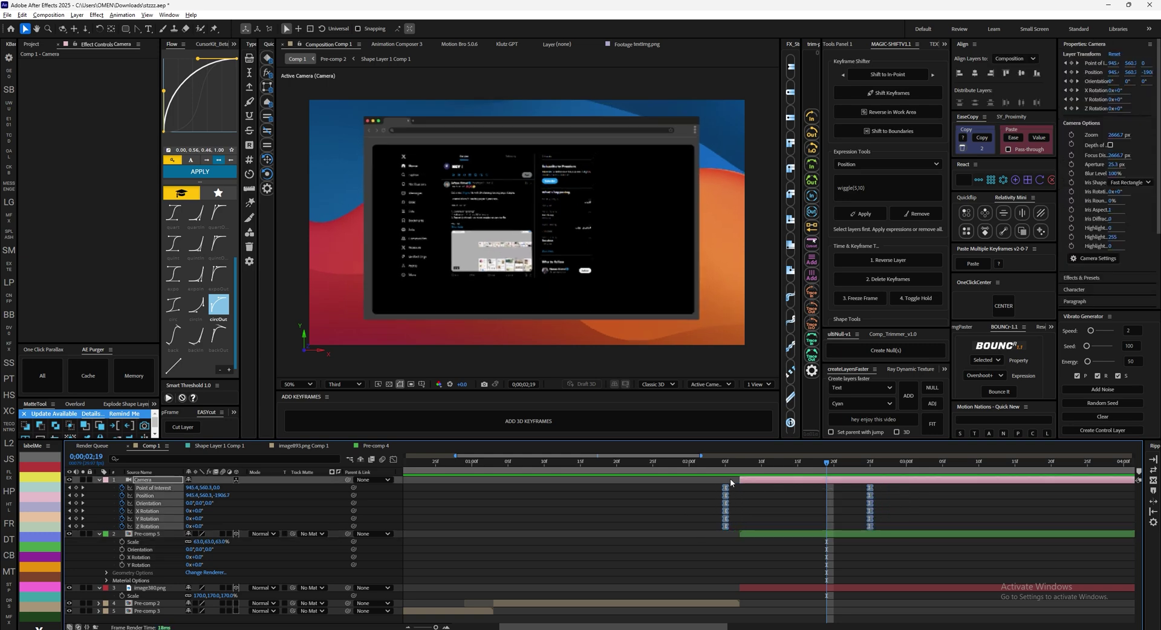
# Step: Preview the cut from the icon scene into the browser window to check the camera timing
pyautogui.moveTo(719, 467); pyautogui.dragTo(688, 467)
pyautogui.press('space')
pyautogui.press('space')
pyautogui.click(767, 494)
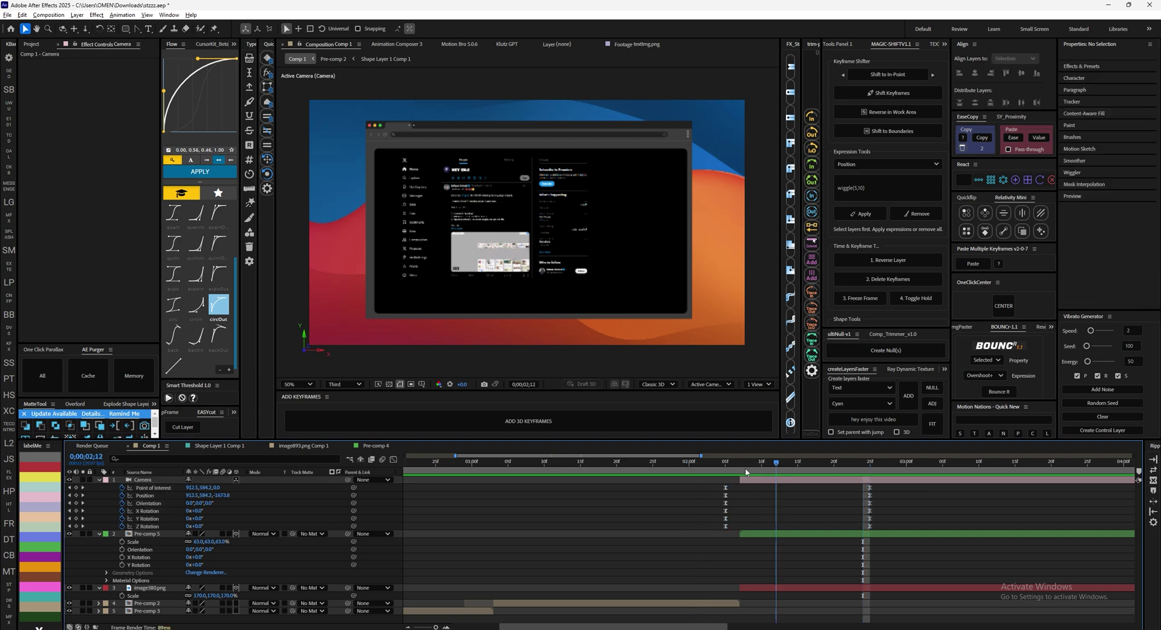
pyautogui.click(704, 467)
pyautogui.press('space')
pyautogui.press('space')
# Step: At the last camera keyframe, 0;00;02;25, dolly the camera farther back to a Z position of about -2310
pyautogui.click(860, 479)
pyautogui.press('k')
pyautogui.press('3')
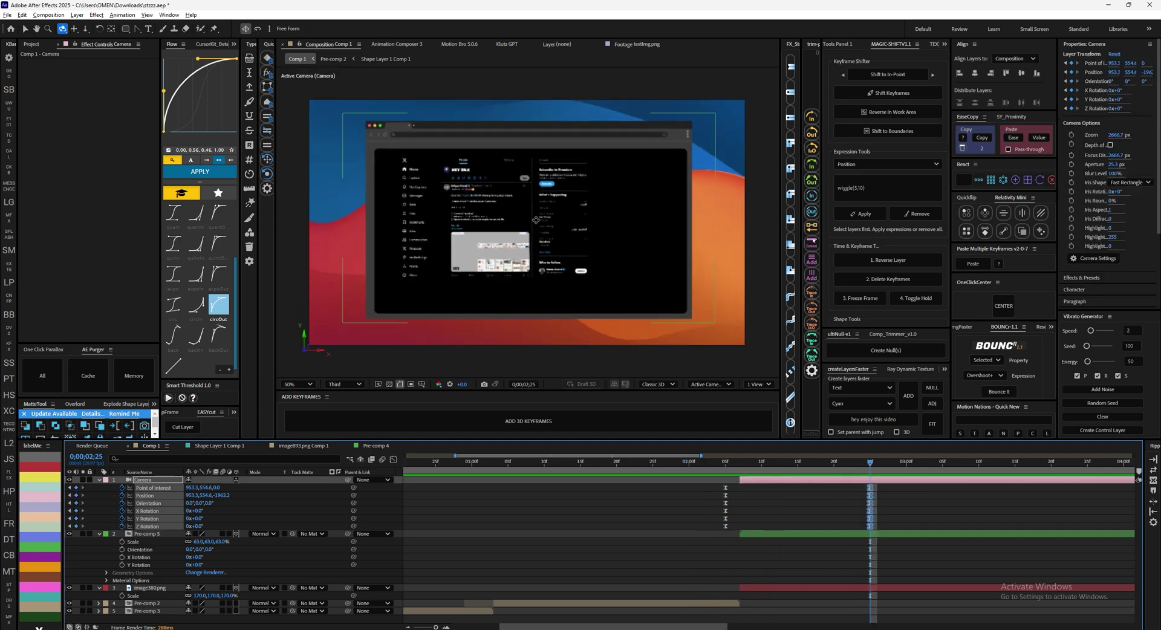
pyautogui.moveTo(534, 222); pyautogui.dragTo(534, 272)
pyautogui.click(870, 490)
# Step: Create a null controlling the camera, keyframe it at 0;00;02;20, and push in on the post at 0;00;03;06, position about 742.2, 473.6, 1670.0
pyautogui.moveTo(869, 463); pyautogui.dragTo(805, 469)
pyautogui.click(818, 479)
pyautogui.click(911, 355)
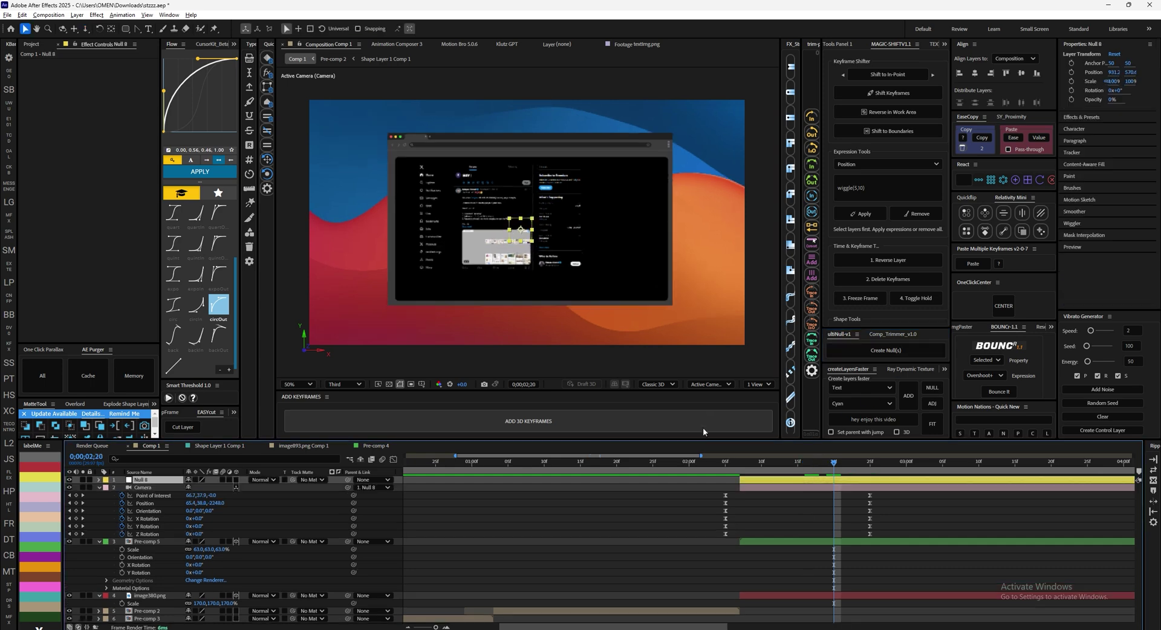
pyautogui.click(702, 427)
pyautogui.click(939, 485)
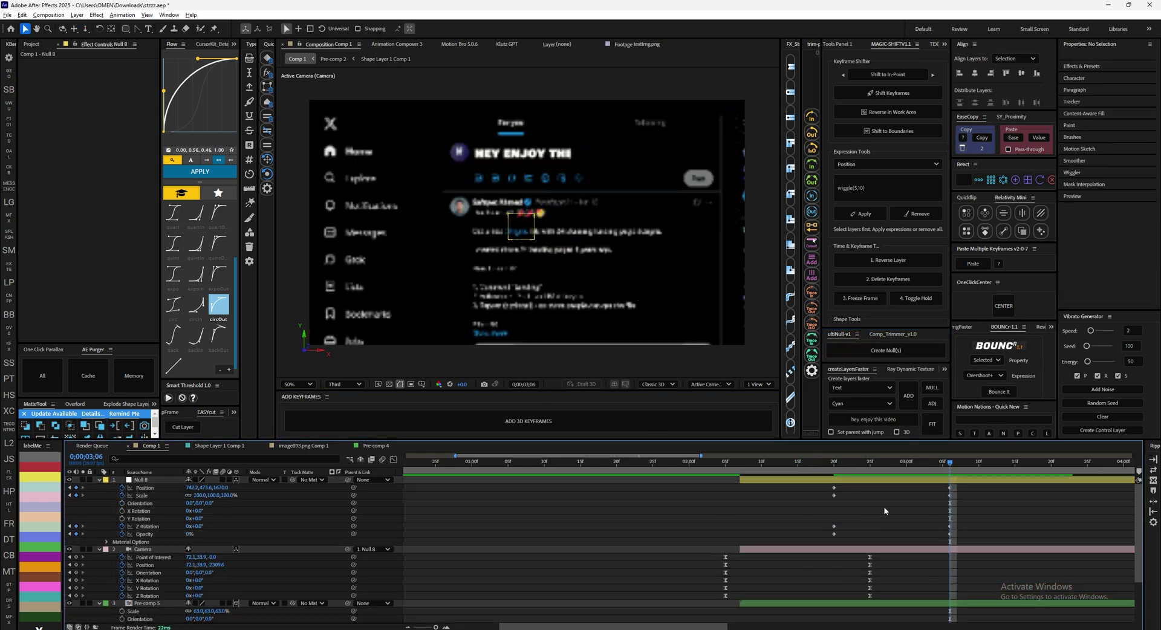
# Step: Apply the quad ease curve to the null's keyframes and stretch the move to run from about 0;00;02;00 to 0;00;03;10
pyautogui.click(175, 241)
pyautogui.click(177, 238)
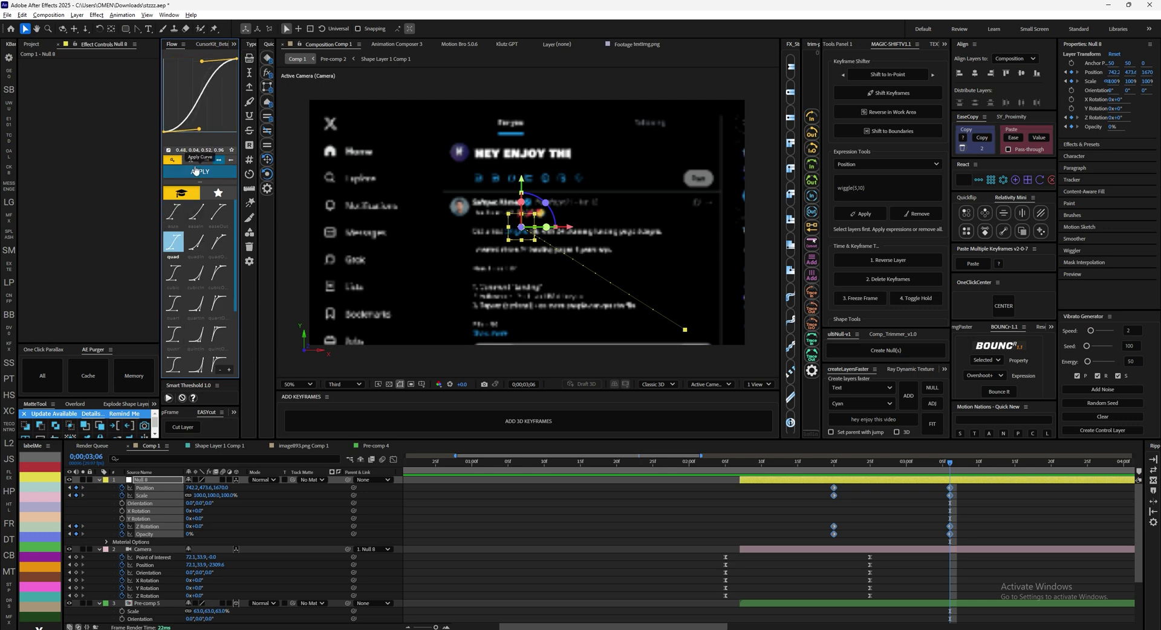
pyautogui.click(199, 171)
pyautogui.click(199, 171)
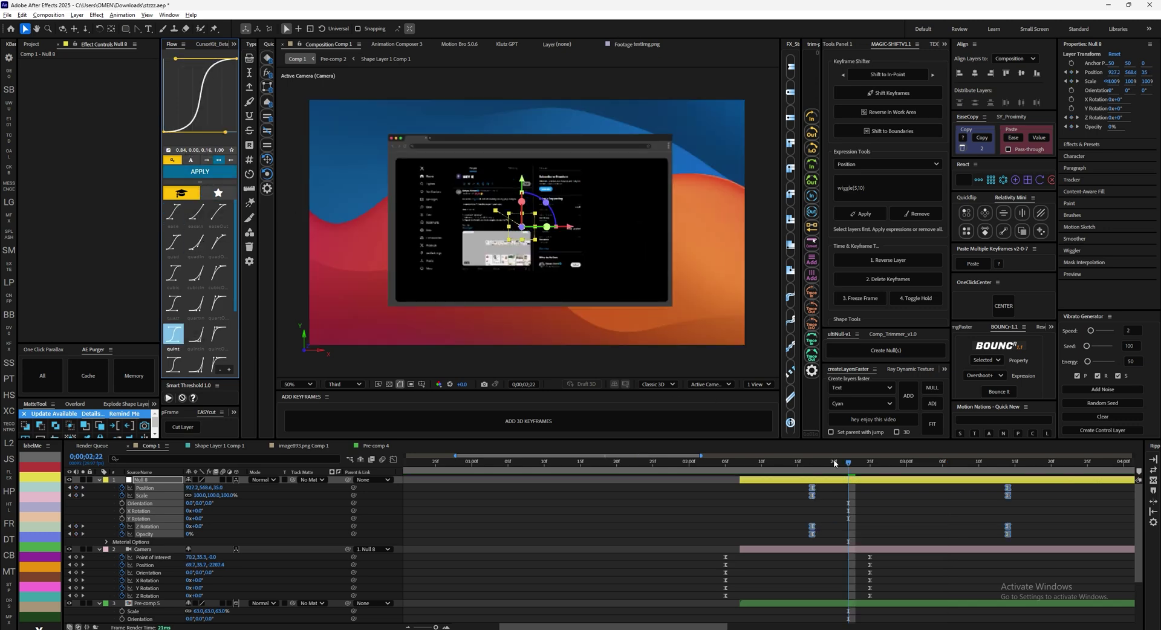
pyautogui.press('space')
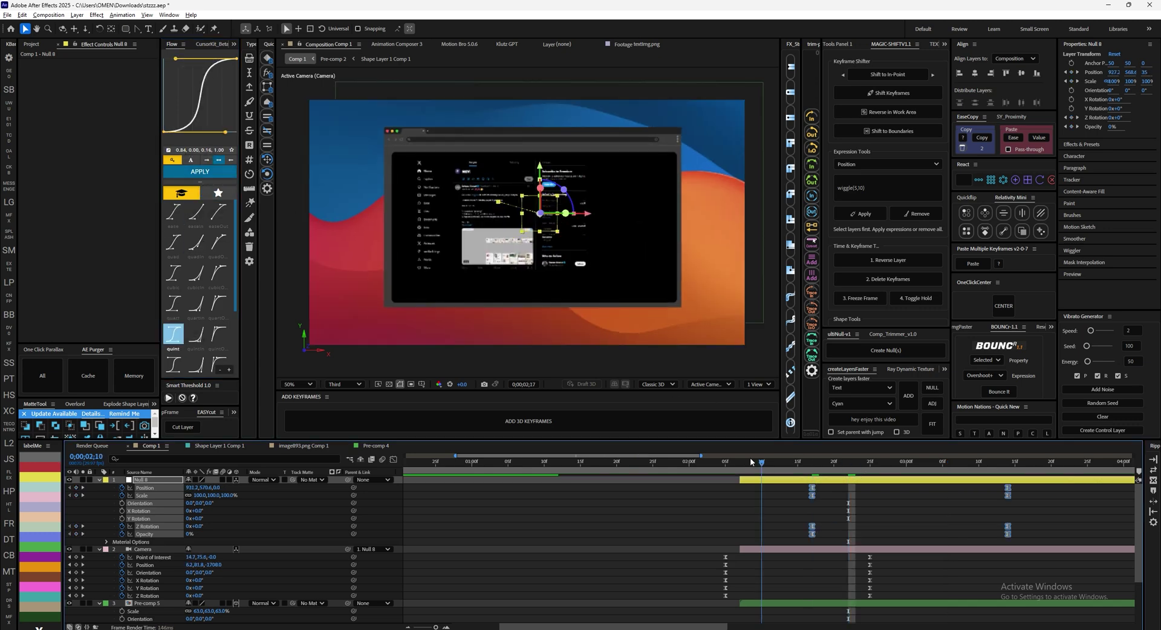
pyautogui.moveTo(984, 496); pyautogui.dragTo(1037, 510)
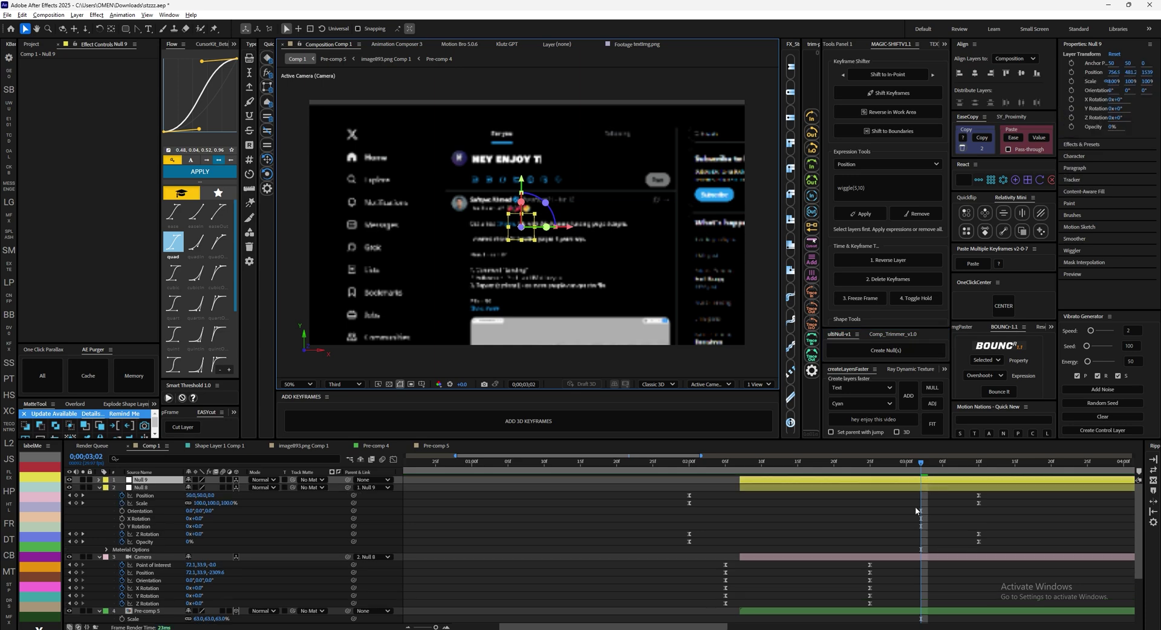
# Step: Add 3D keyframes to the second controller null at 0;00;03;02 and 0;00;03;13, and adjust its transform at the second keyframe
pyautogui.click(56, 569)
pyautogui.click(592, 426)
pyautogui.moveTo(942, 470); pyautogui.dragTo(999, 469)
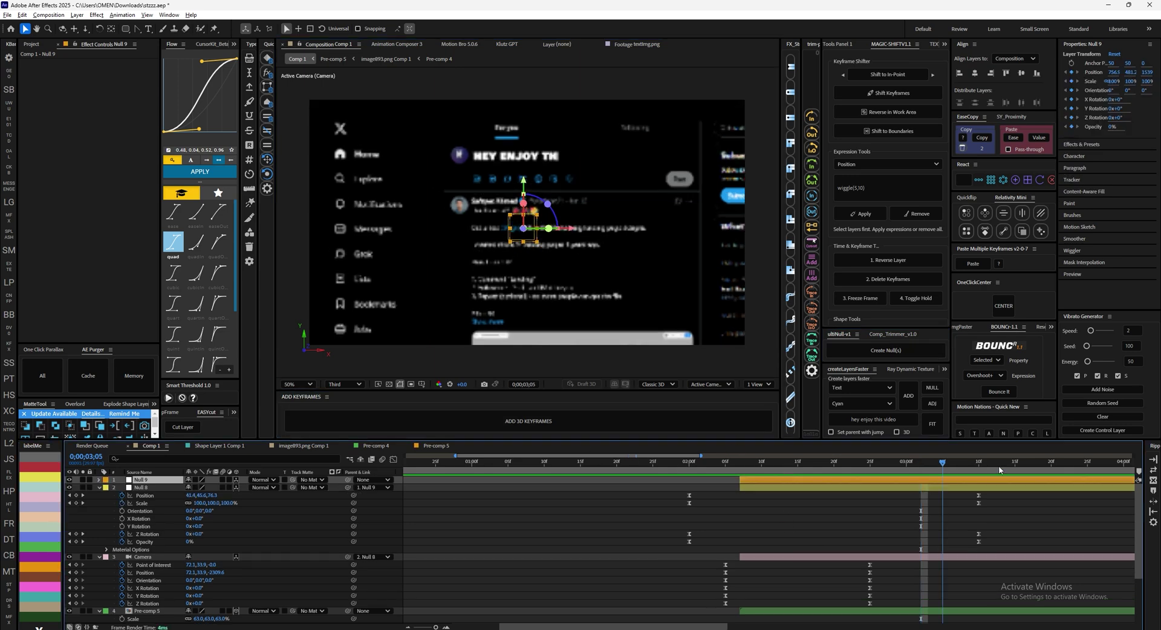
pyautogui.click(999, 469)
pyautogui.press('u')
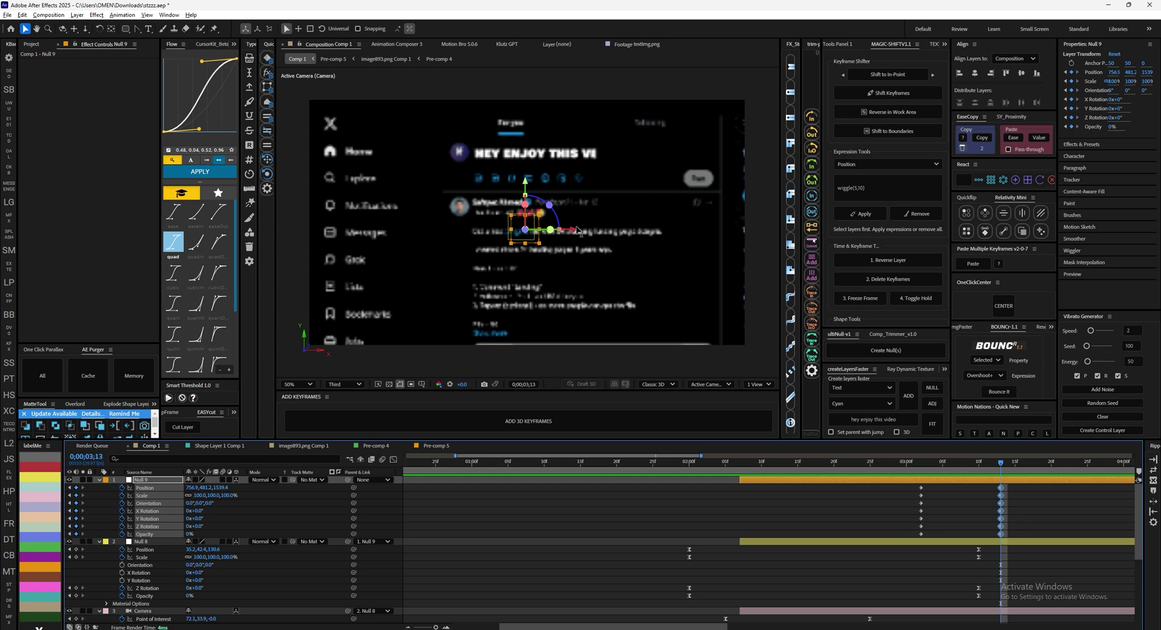
pyautogui.moveTo(542, 192); pyautogui.dragTo(549, 219)
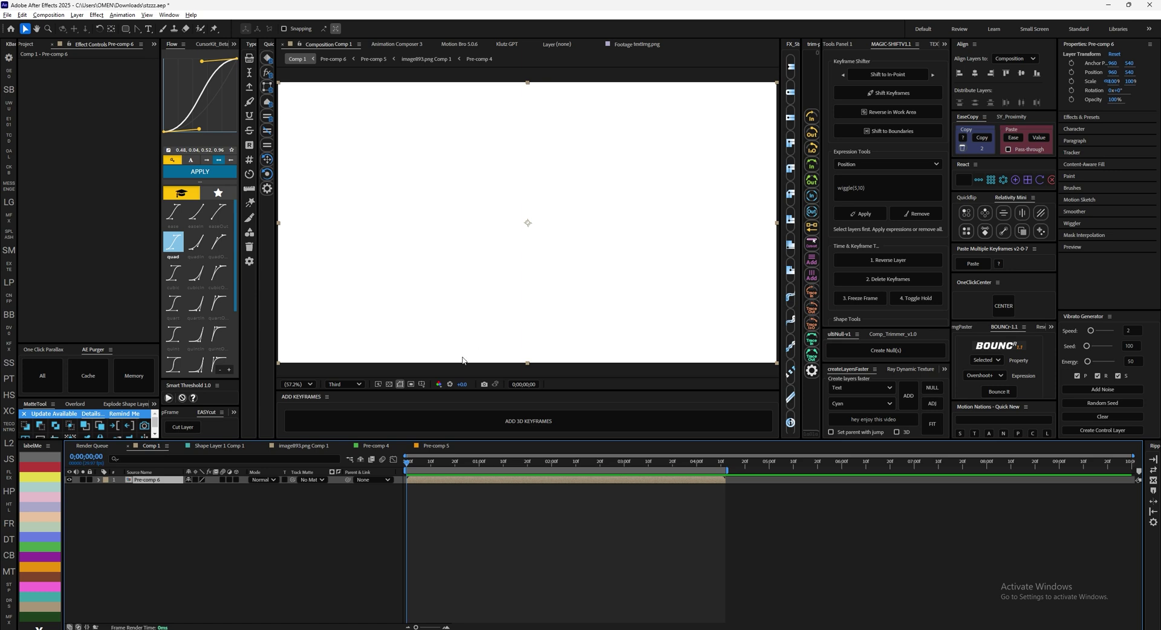
pyautogui.click(283, 271)
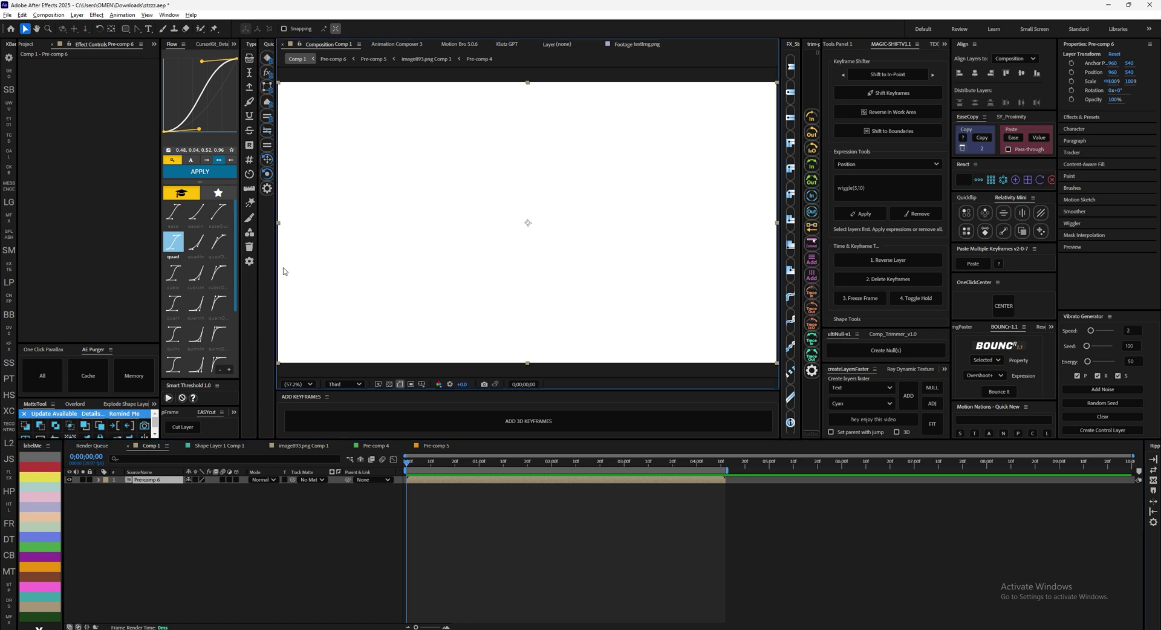